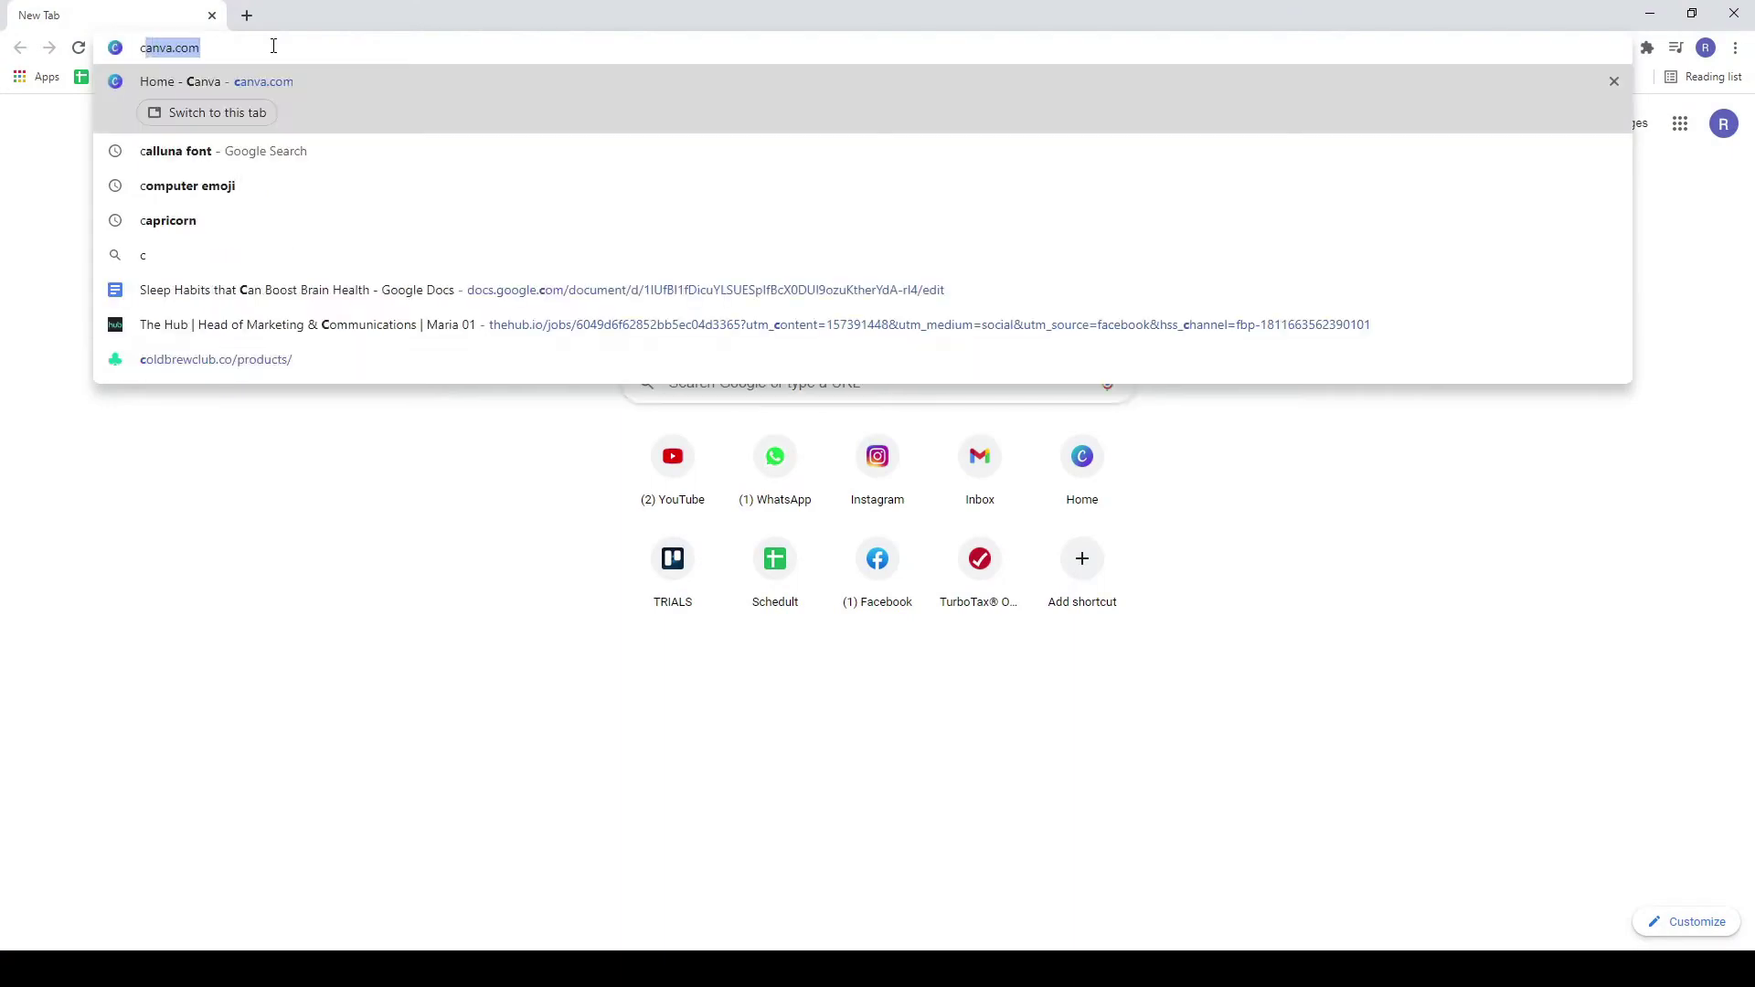
Step: Open canva.com and create a blank Instagram Post design
{"action": "type", "text": "an"}
{"action": "key", "text": "Return"}
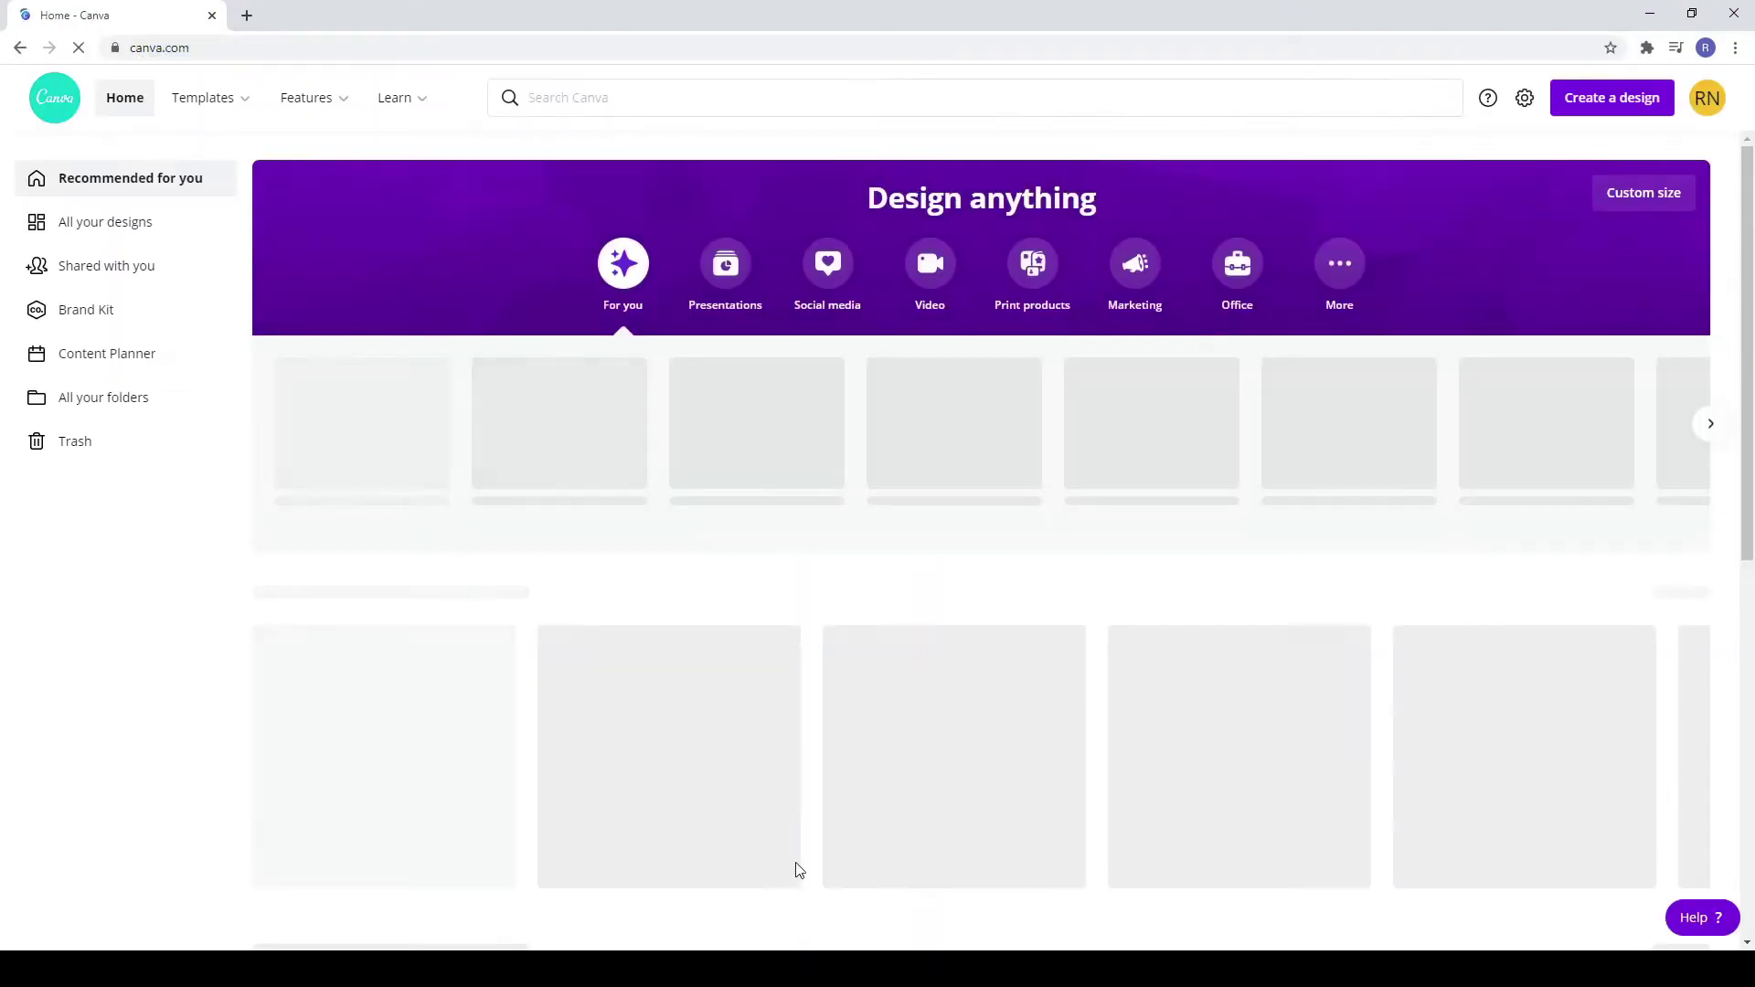
{"action": "left_click", "coordinate": [1609, 97]}
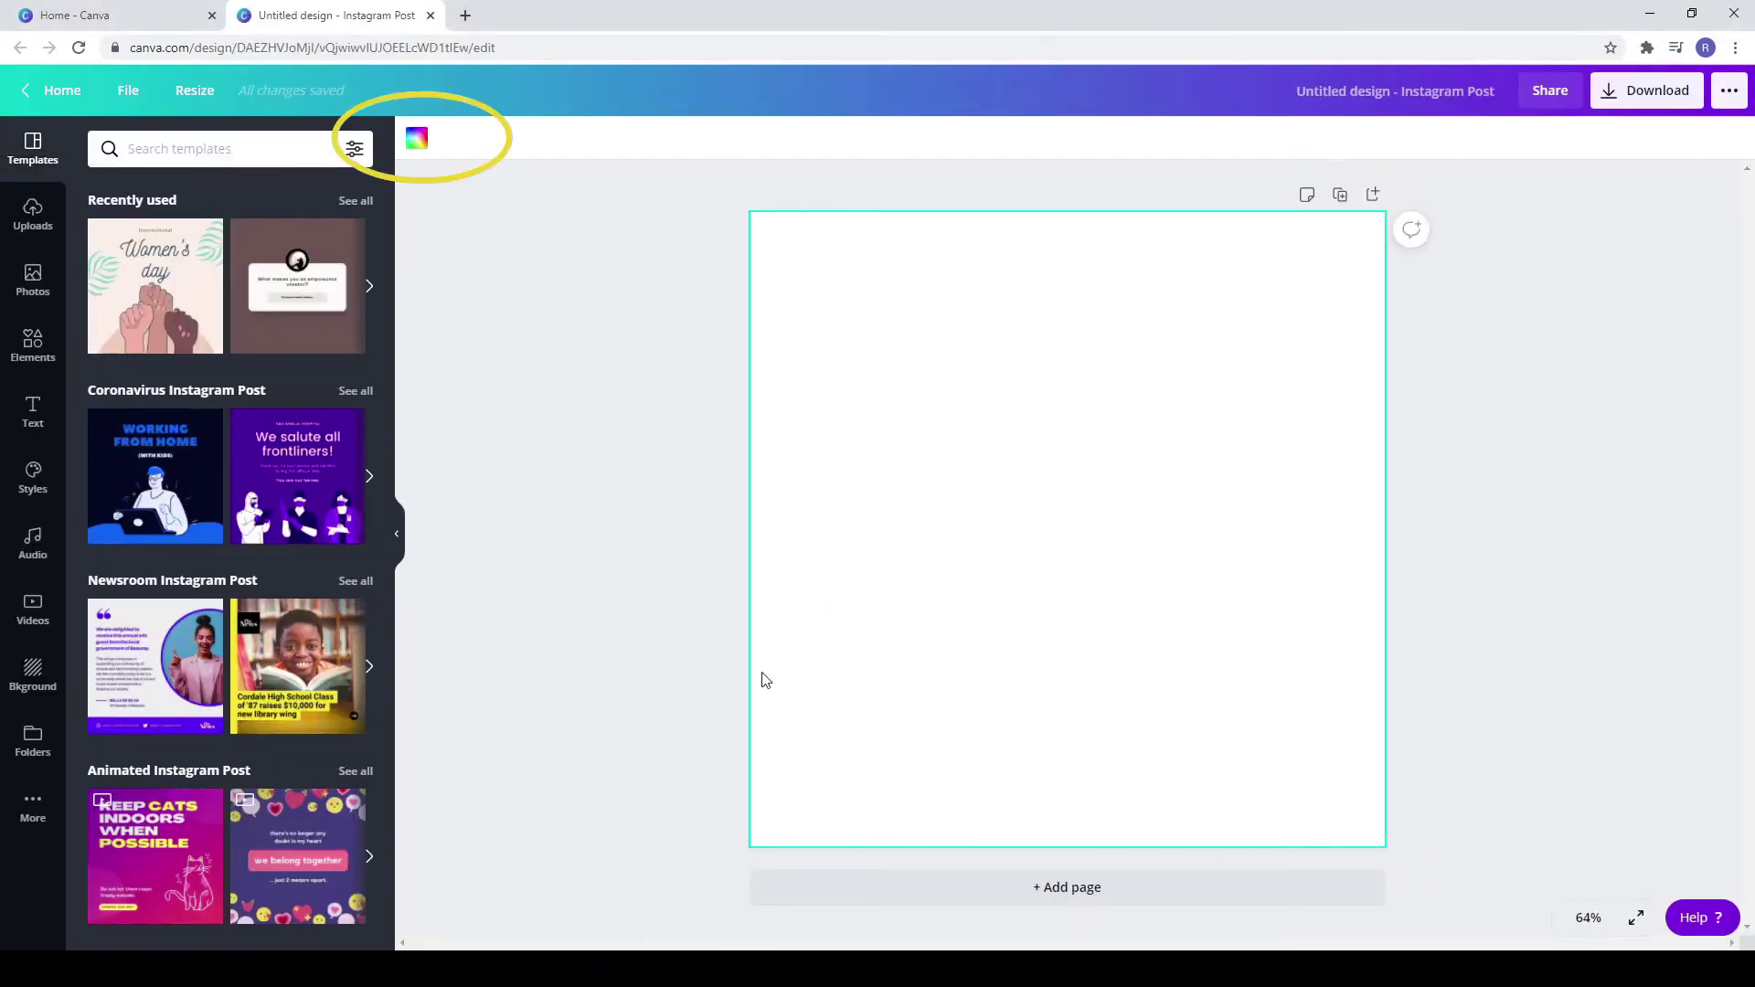
Step: Set the page background colour to #A482AF
{"action": "left_click", "coordinate": [417, 138]}
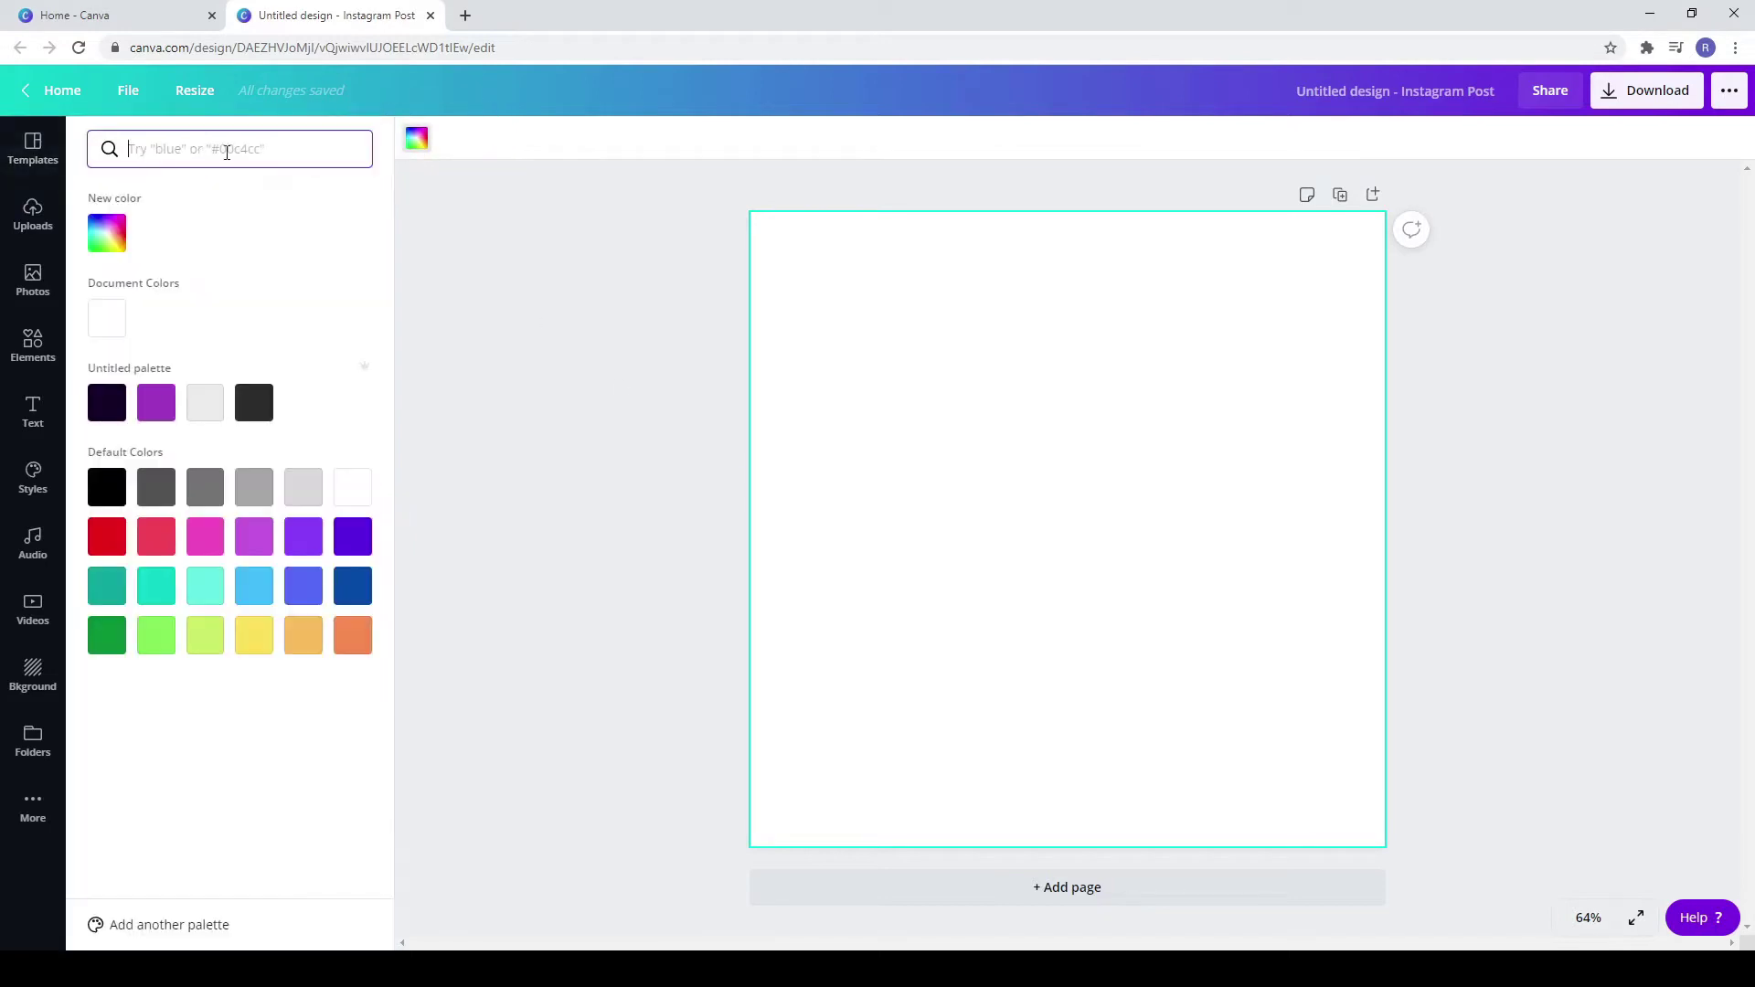
{"action": "type", "text": "#A482AF"}
{"action": "left_click", "coordinate": [108, 239]}
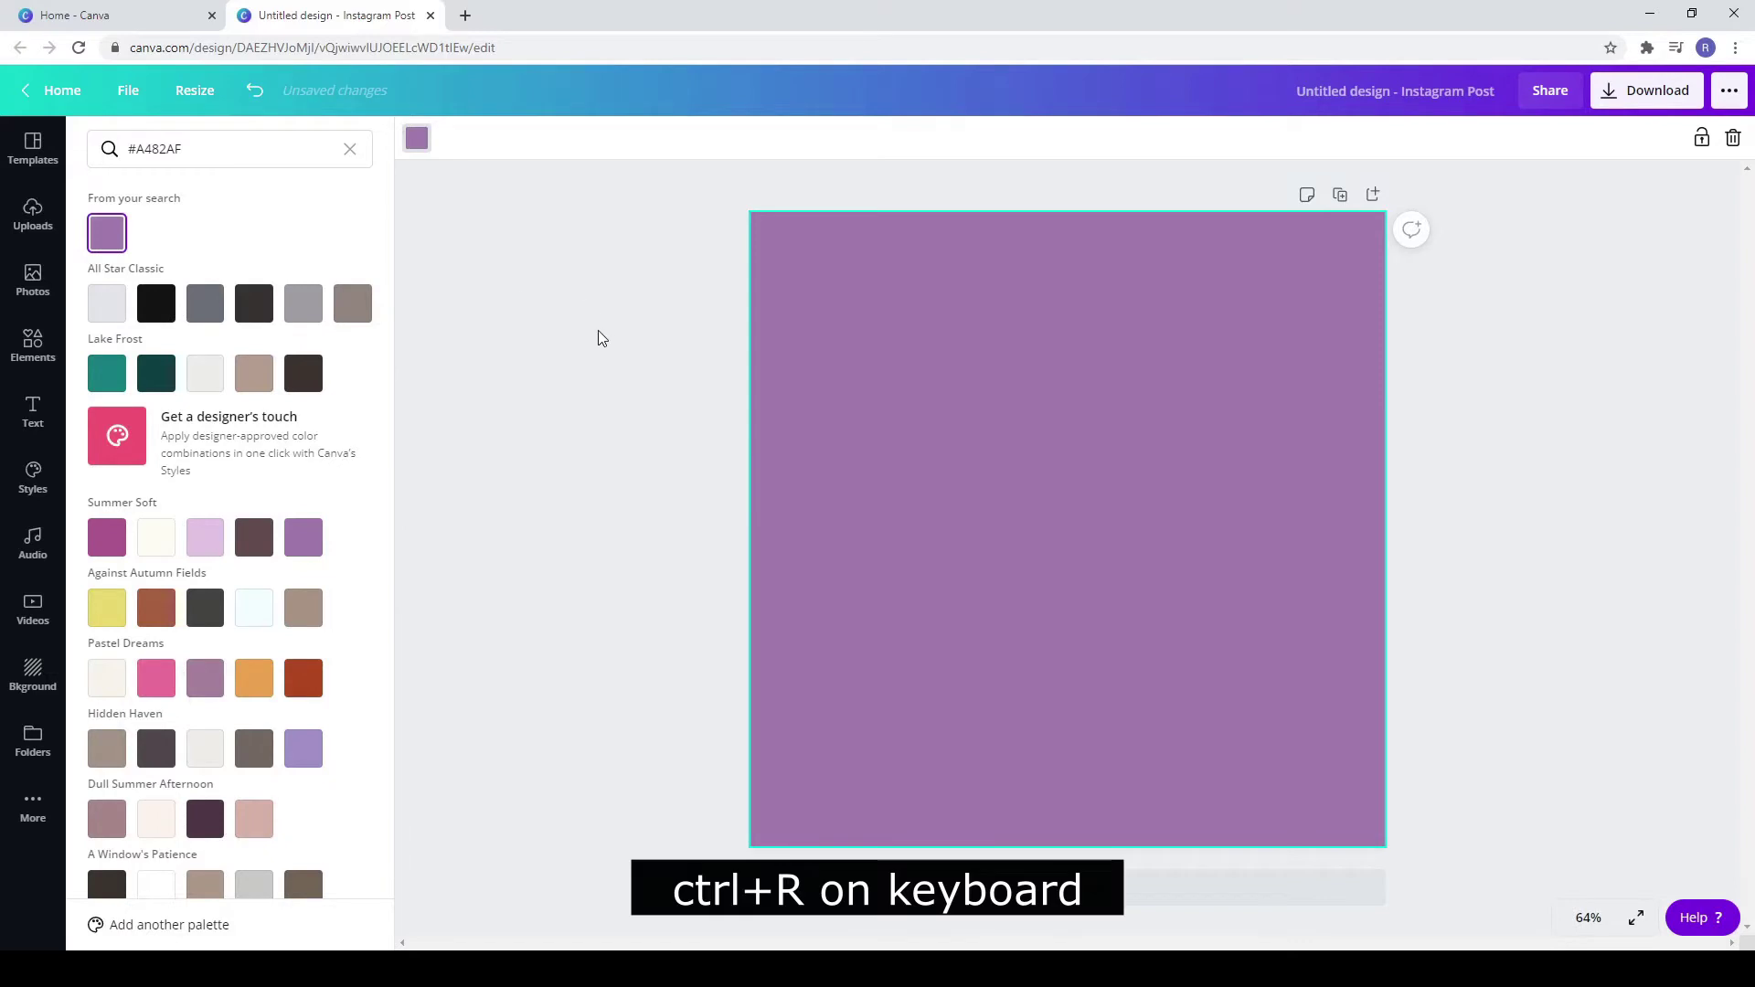
Step: Add a white rectangle against the page's upper edge, shortened to a little under half the page height
{"action": "key", "text": "ctrl+r"}
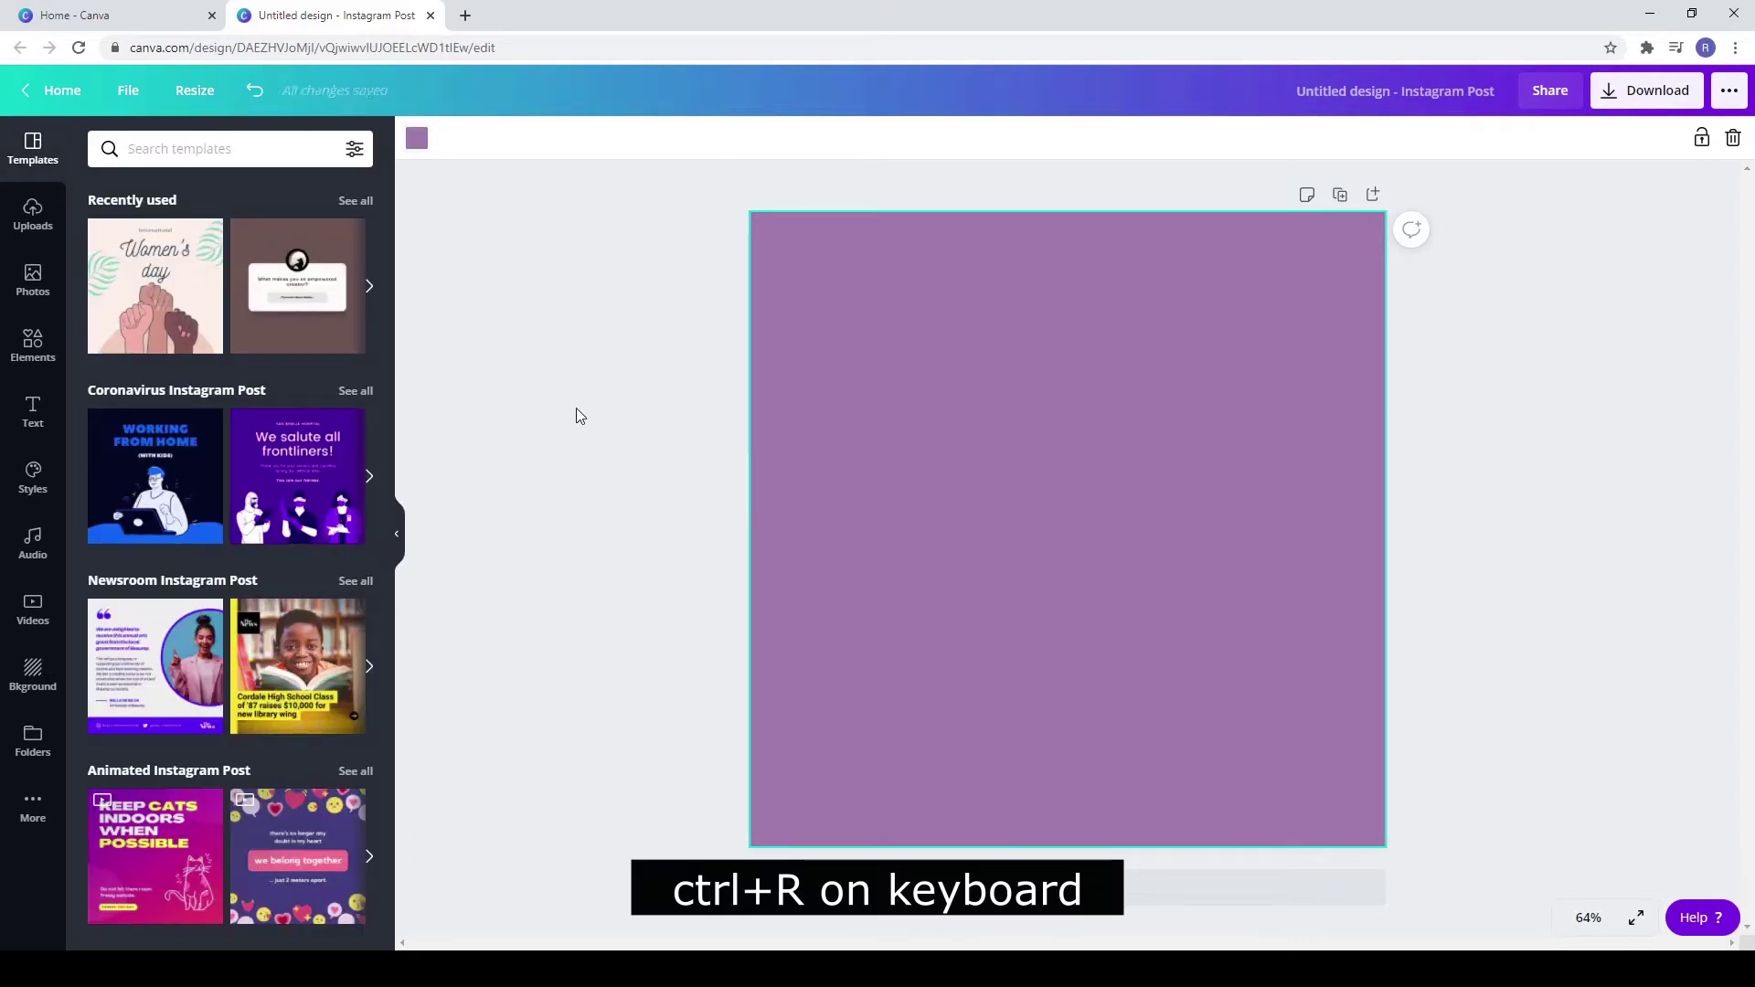
{"action": "key", "text": "r"}
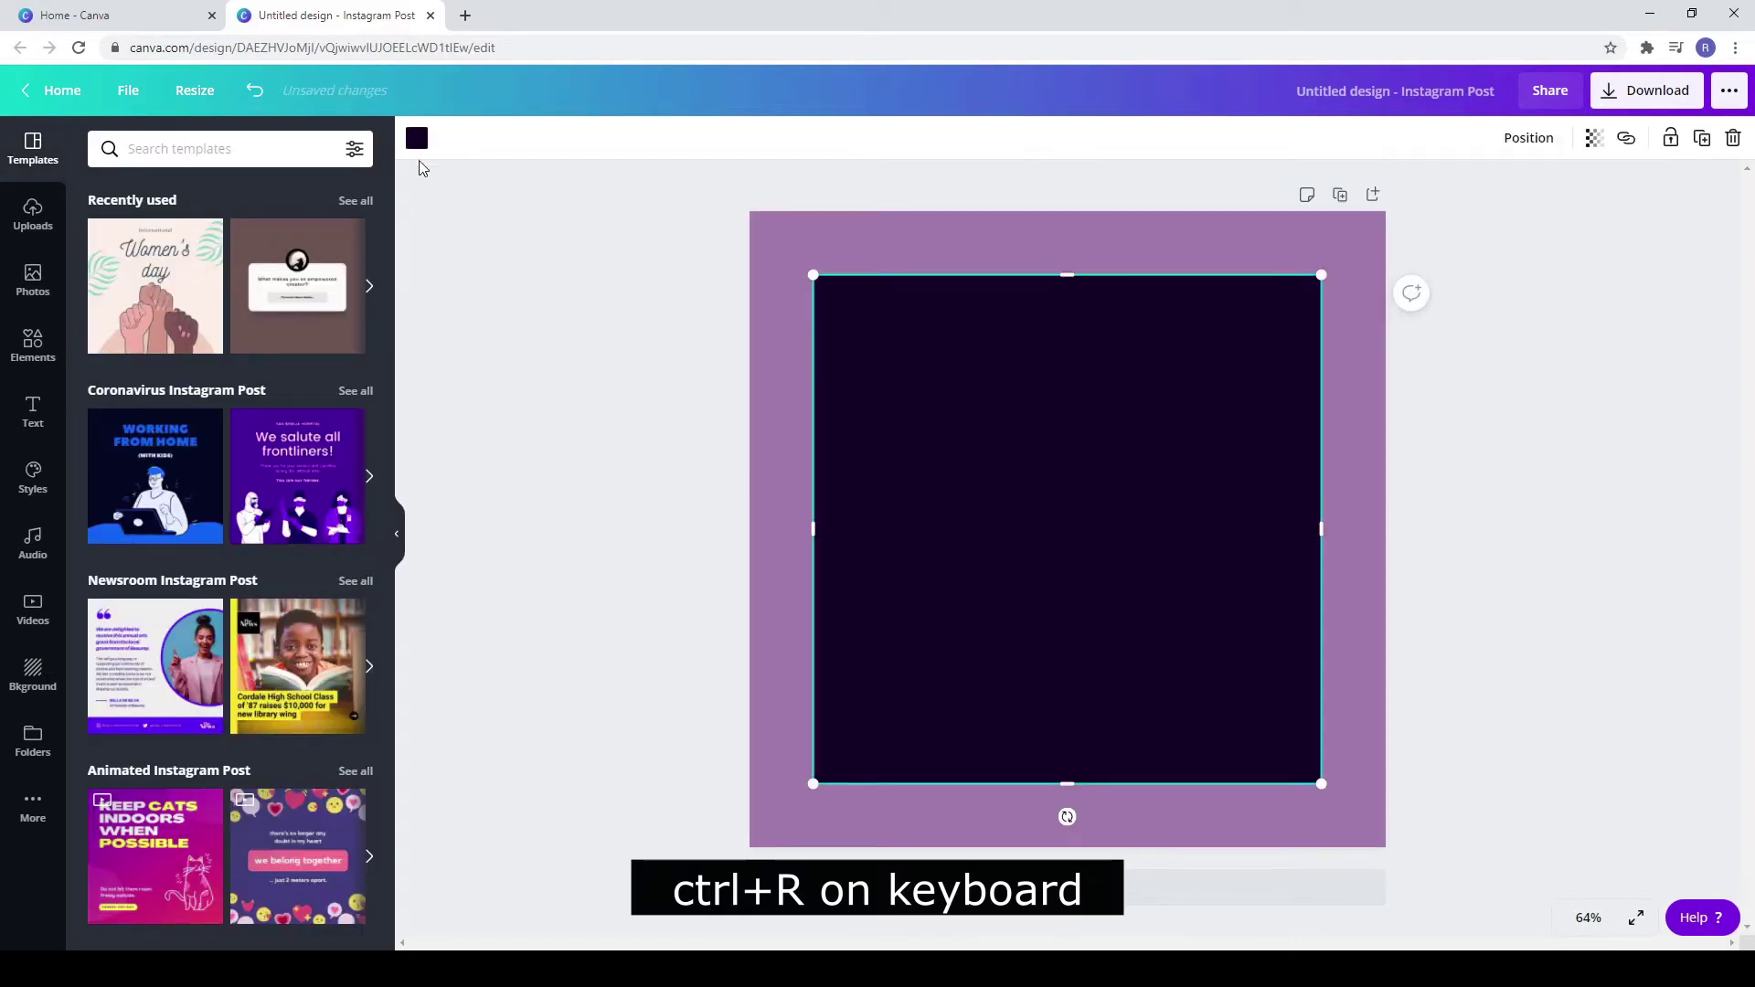
{"action": "left_click_drag", "start_coordinate": [1241, 583], "coordinate": [1193, 540]}
{"action": "left_click_drag", "start_coordinate": [1079, 729], "coordinate": [1081, 501]}
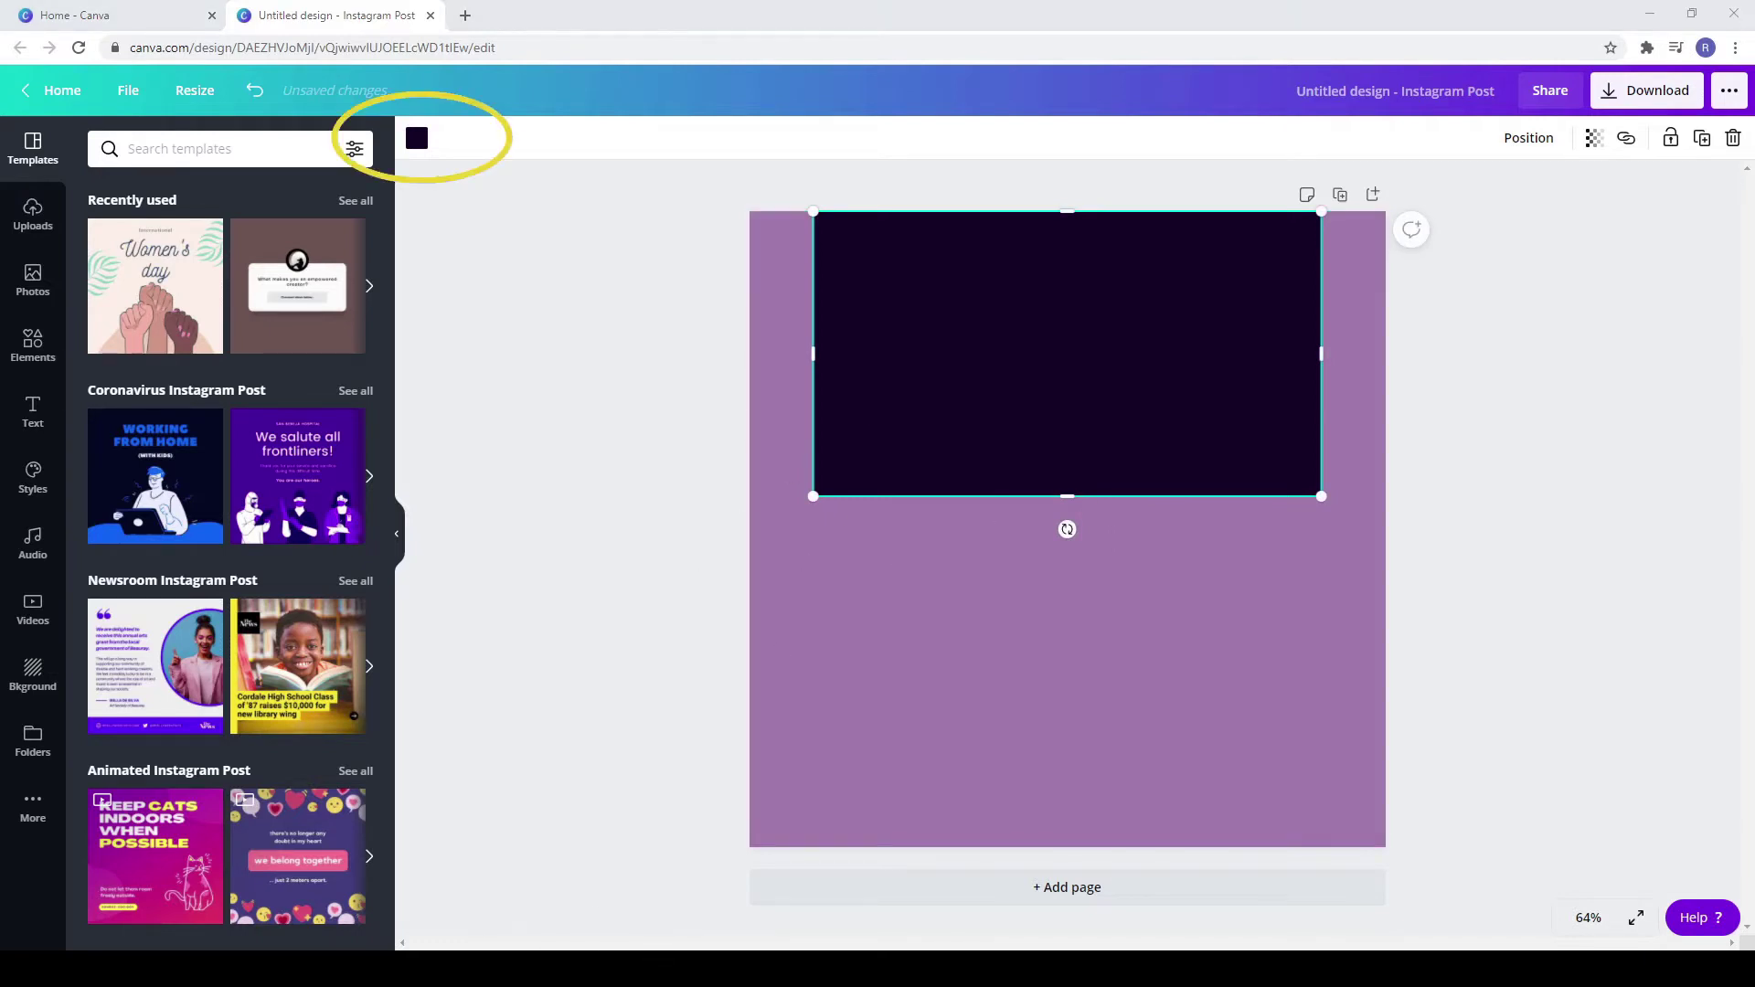
{"action": "left_click", "coordinate": [417, 138]}
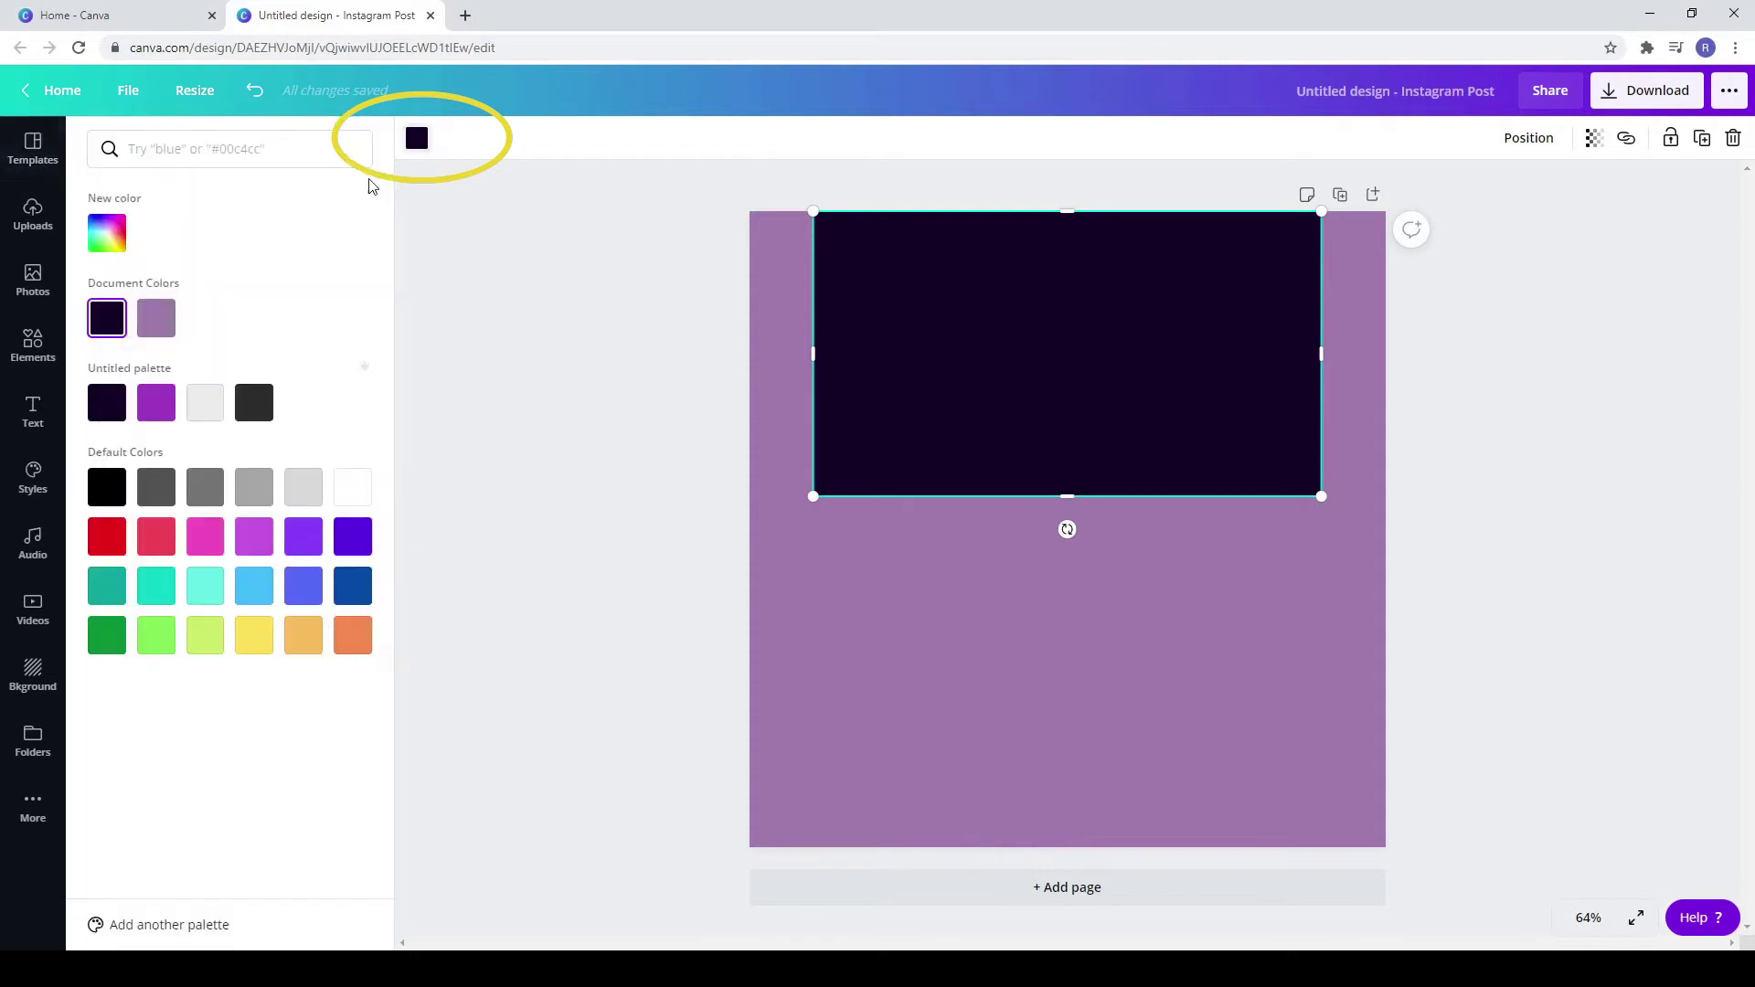
{"action": "left_click", "coordinate": [352, 487]}
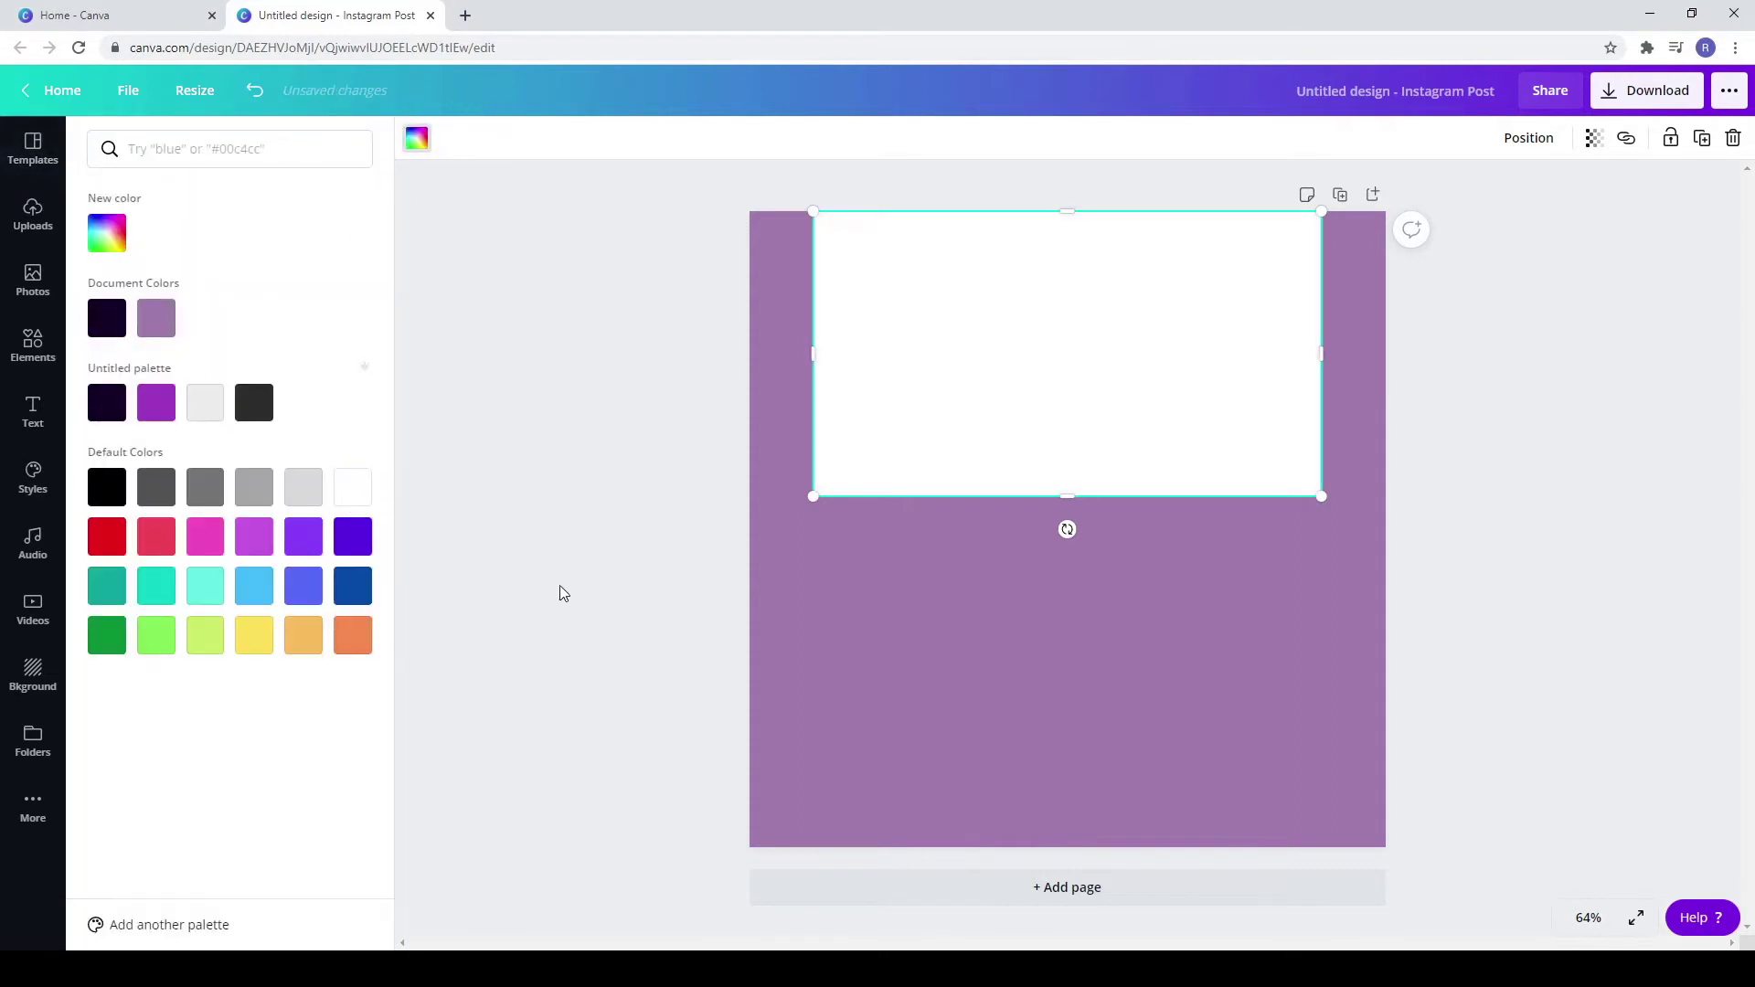
Step: Insert the recently used photo of the open magazine and brown leather journal over the white rectangle at the page's upper edge
{"action": "left_click", "coordinate": [33, 279]}
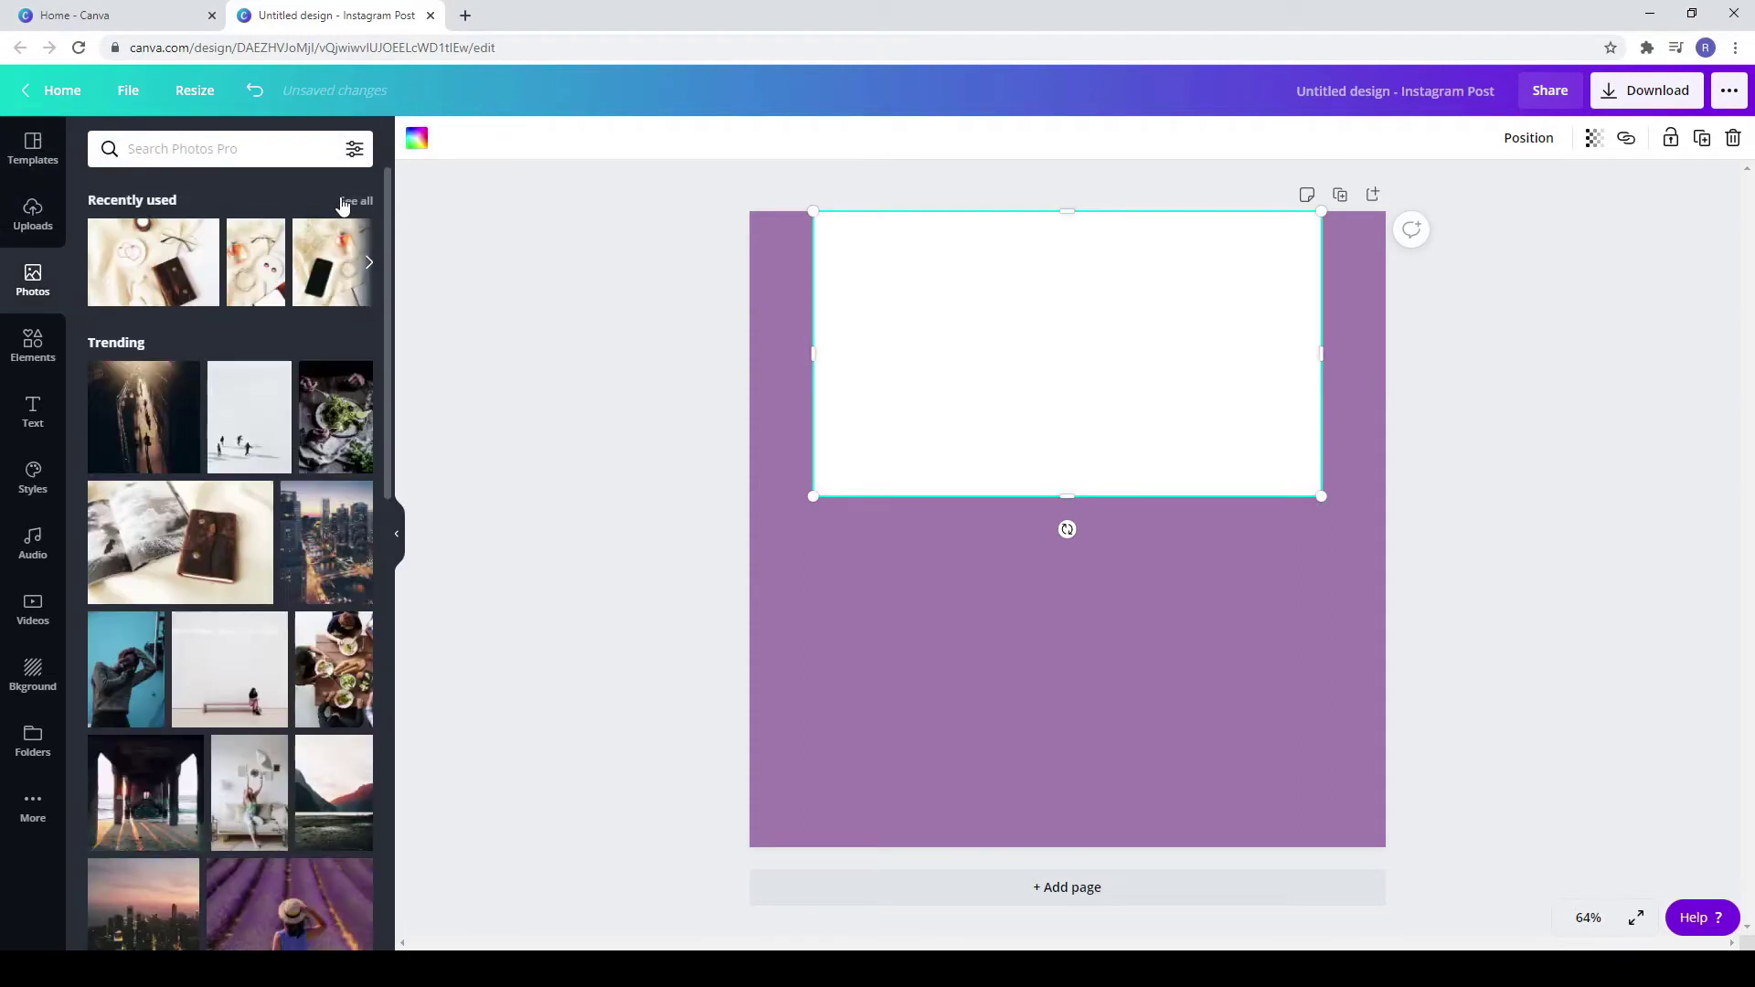
{"action": "left_click", "coordinate": [354, 201]}
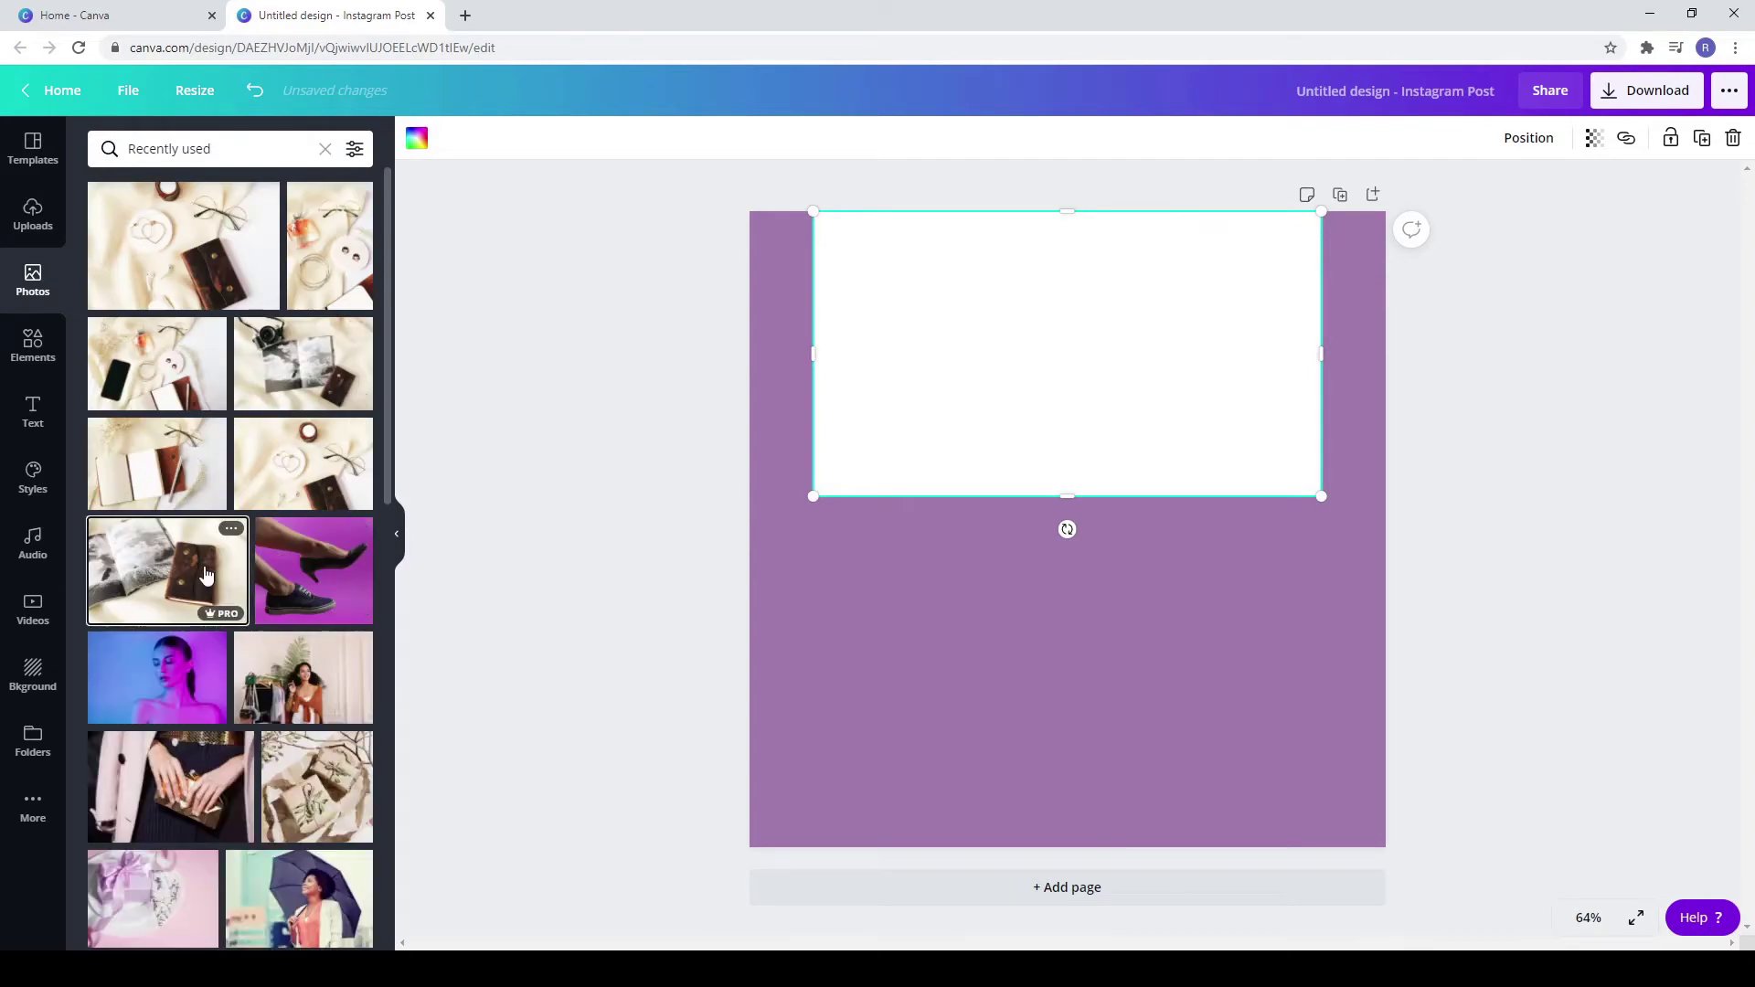
{"action": "left_click", "coordinate": [206, 574]}
{"action": "left_click_drag", "start_coordinate": [1129, 501], "coordinate": [1145, 353]}
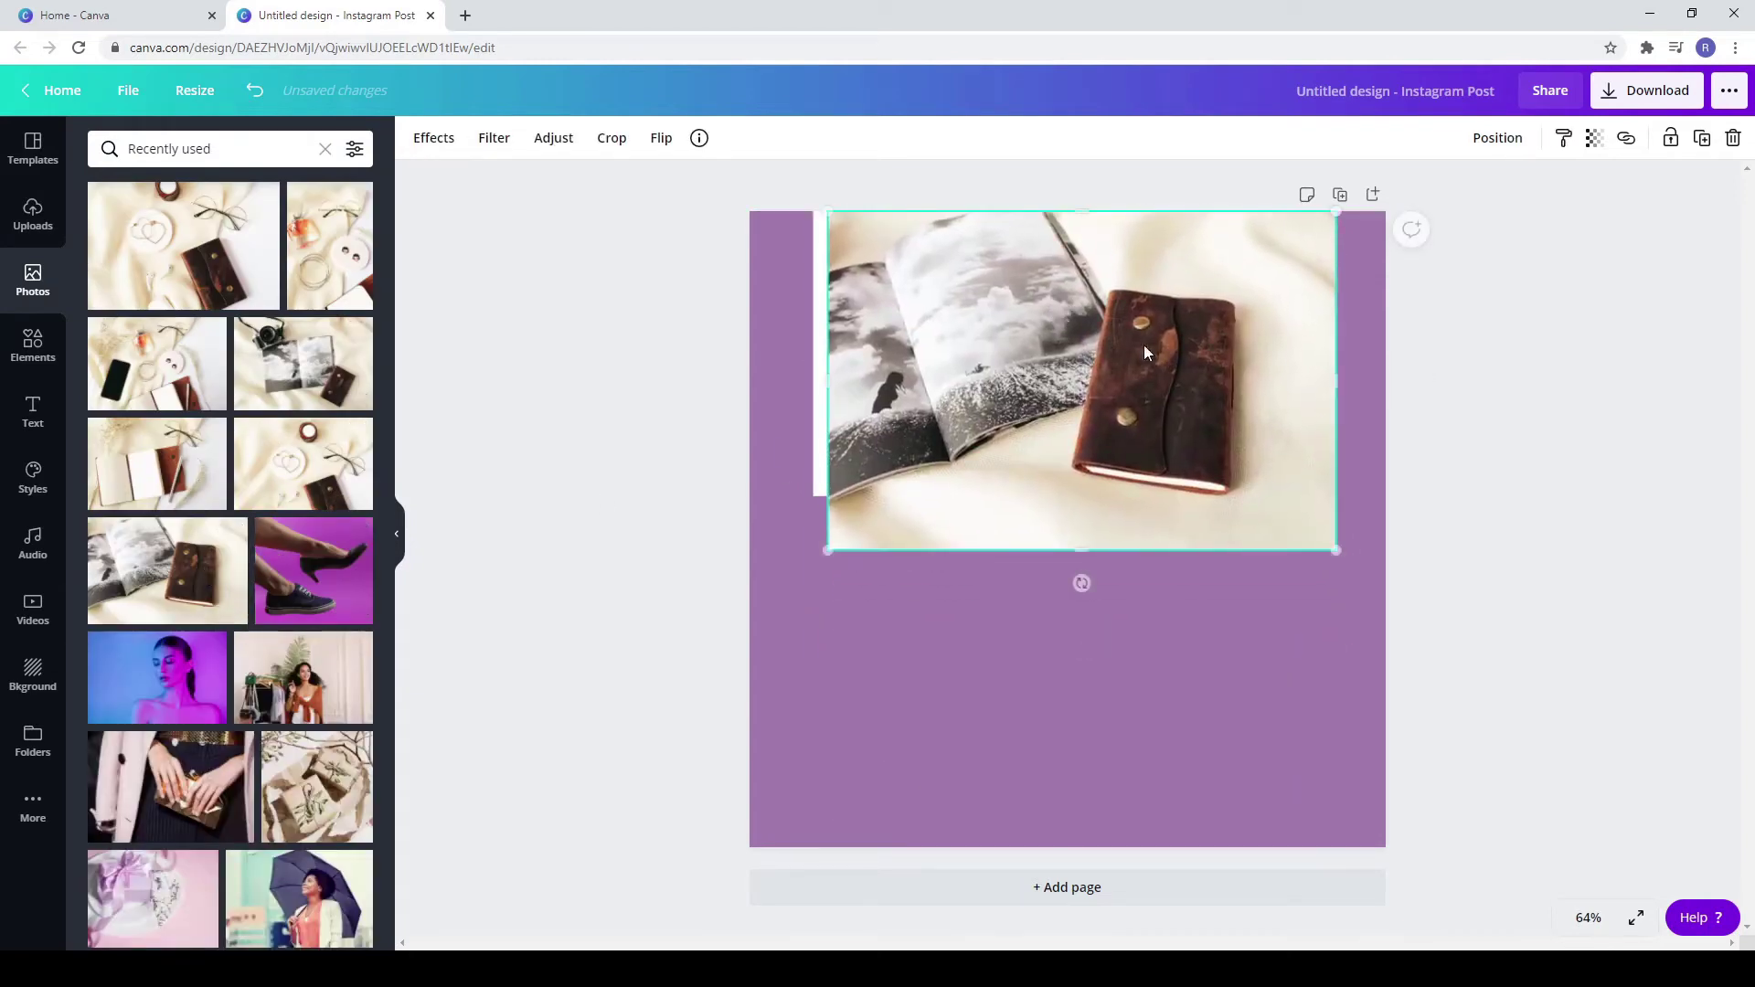
Step: Resize and crop the journal photo to about 808 × 453, leaving a white border at its sides and bottom
{"action": "left_click_drag", "start_coordinate": [1339, 549], "coordinate": [1281, 442]}
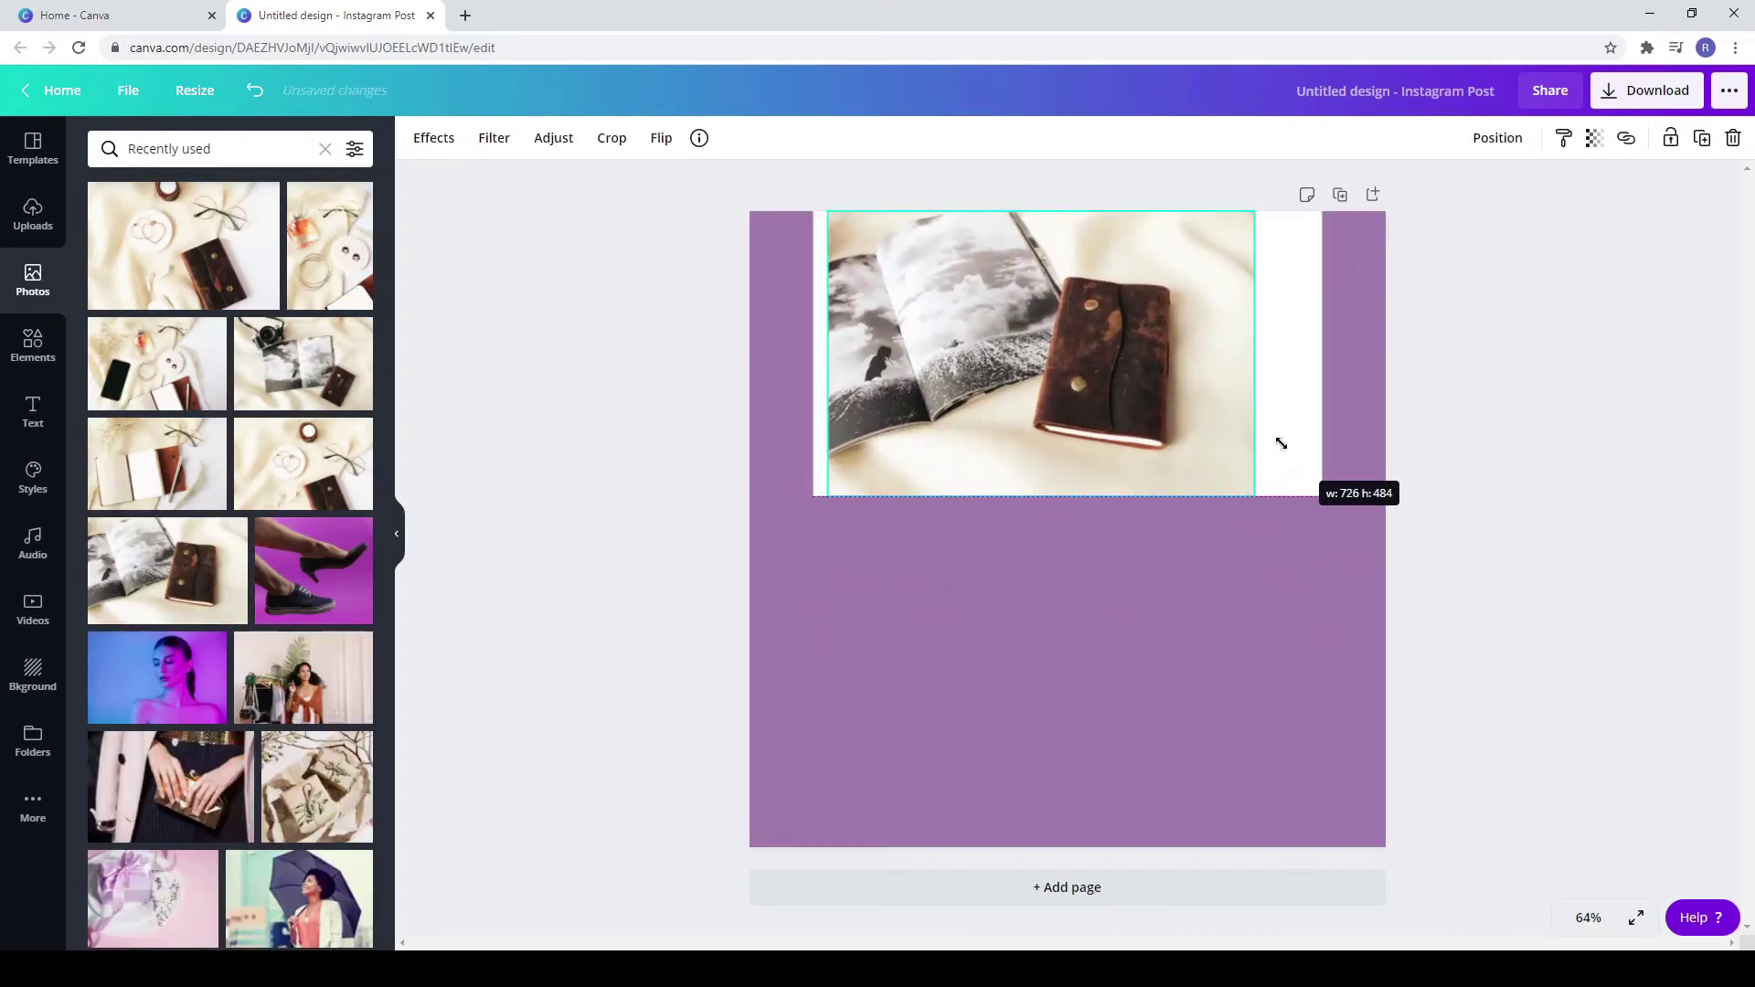
{"action": "left_click_drag", "start_coordinate": [1258, 341], "coordinate": [1301, 356]}
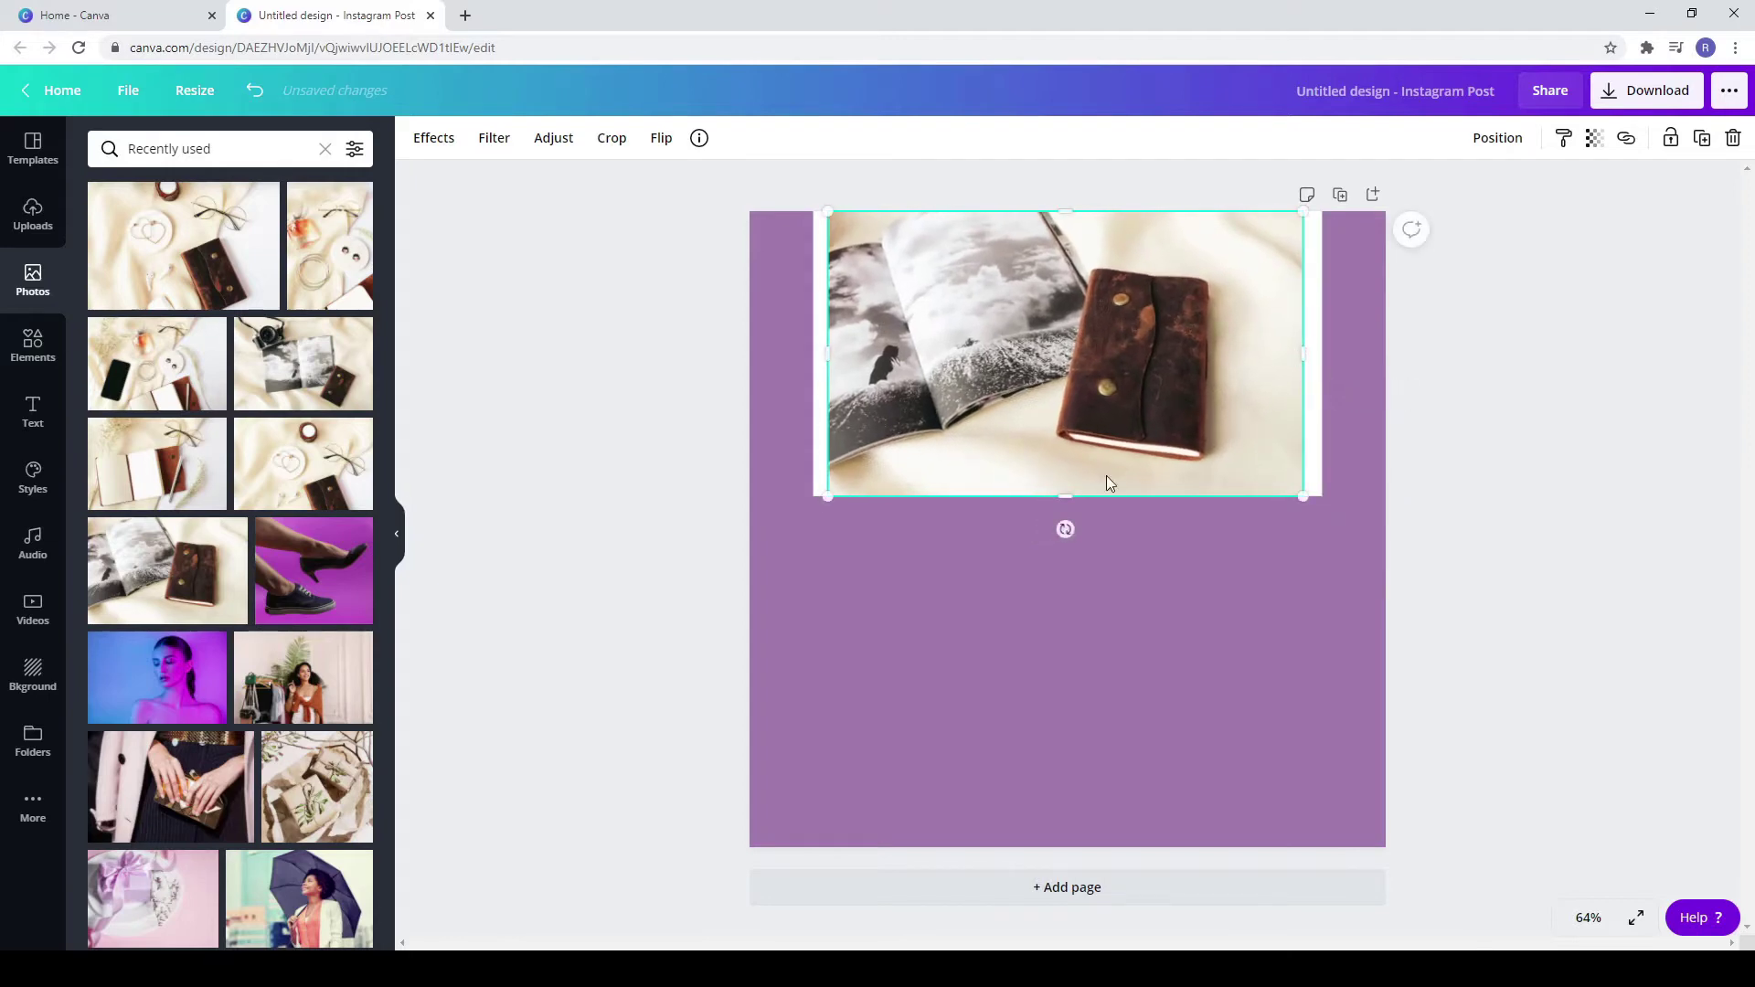
{"action": "left_click_drag", "start_coordinate": [1102, 496], "coordinate": [1094, 471]}
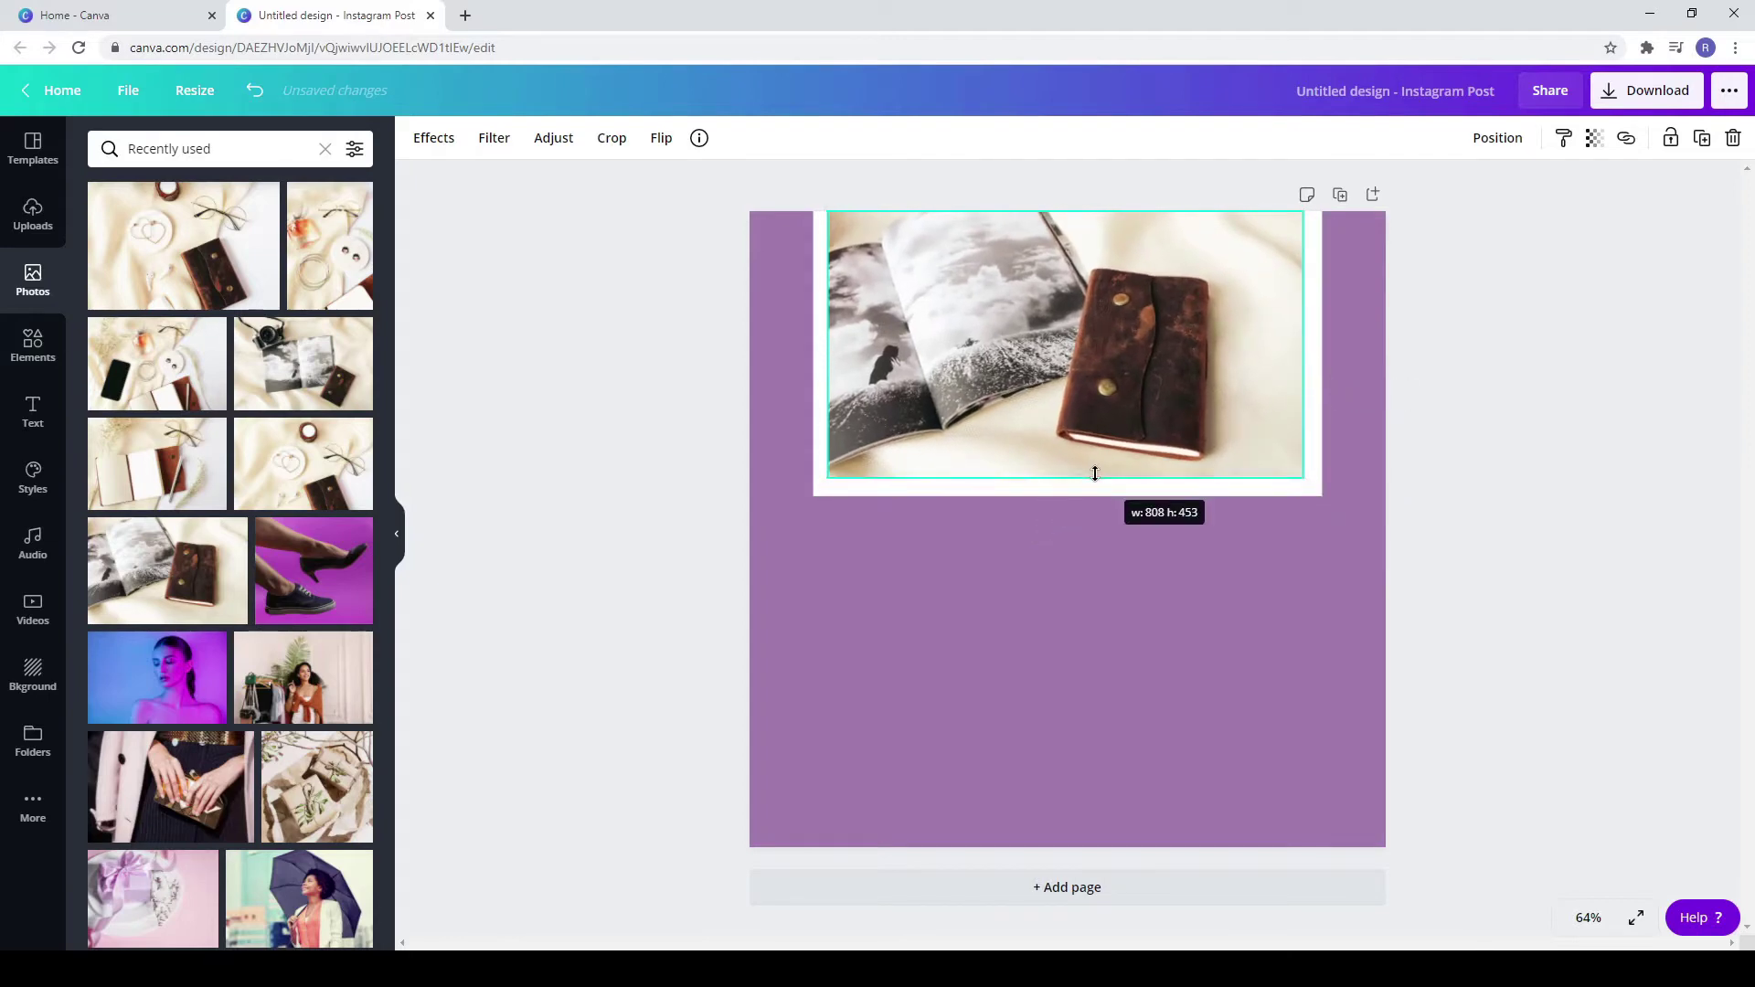
{"action": "left_click", "coordinate": [1134, 597]}
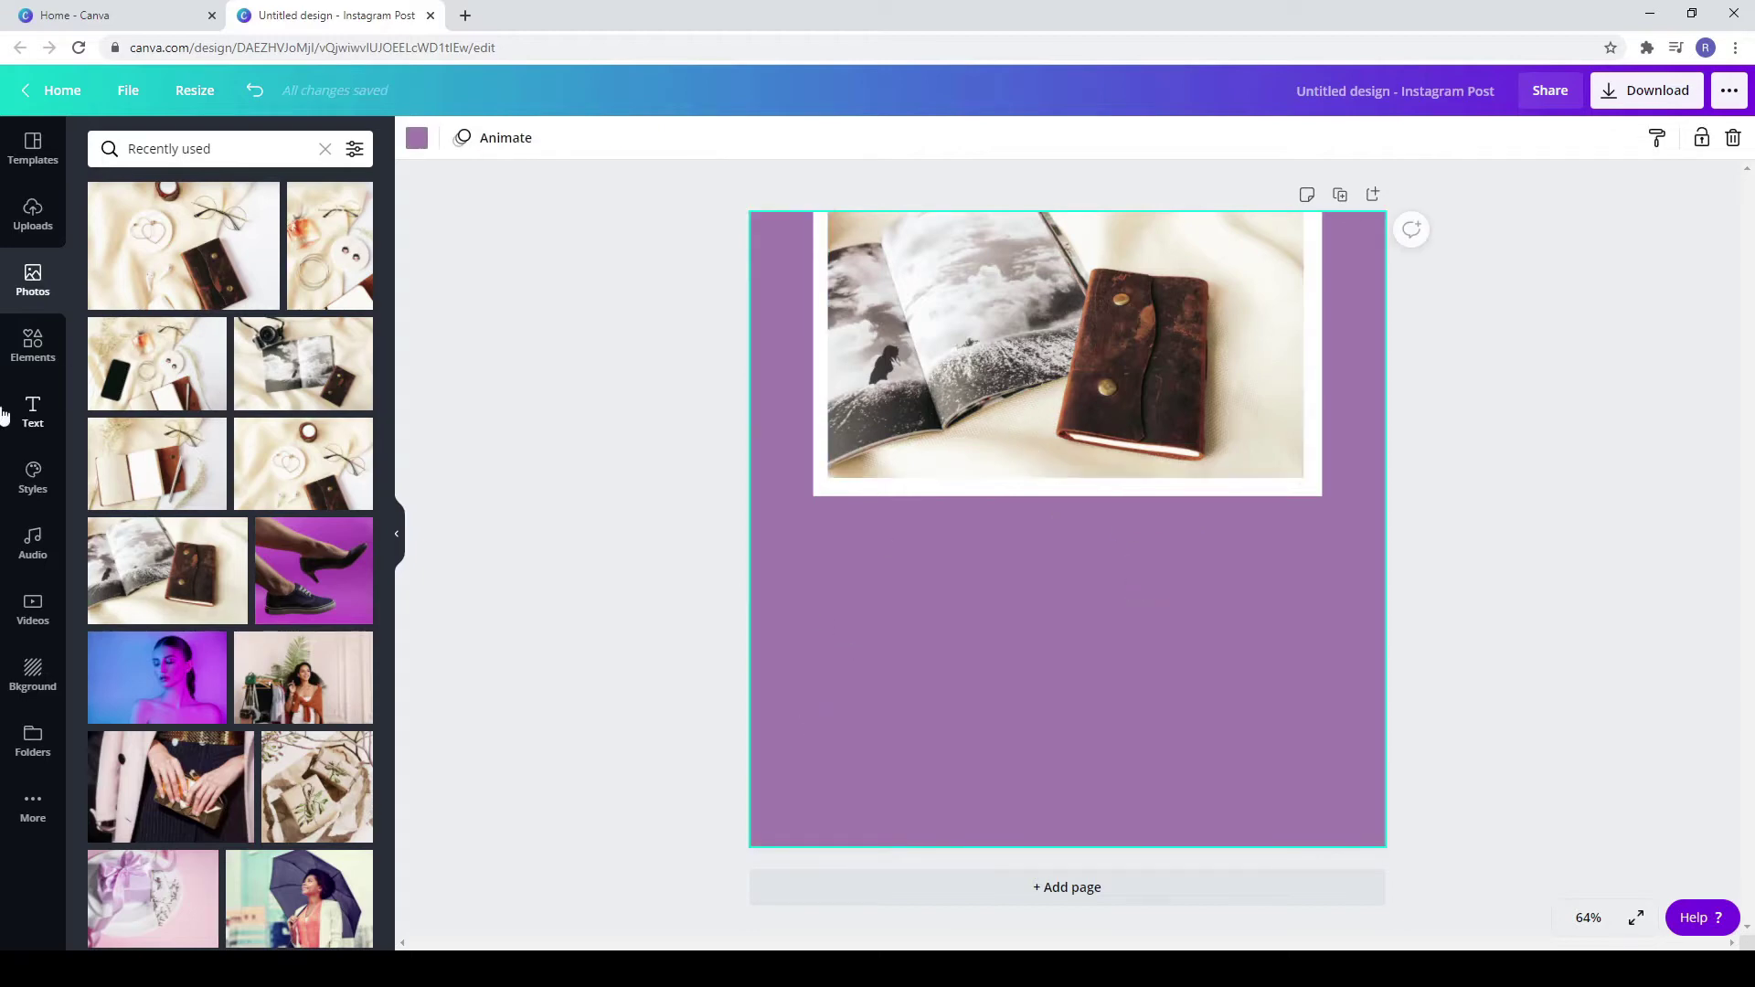
Step: Add the recently used "Congrats!" font combination and place it on the purple area below the photo
{"action": "left_click", "coordinate": [28, 420]}
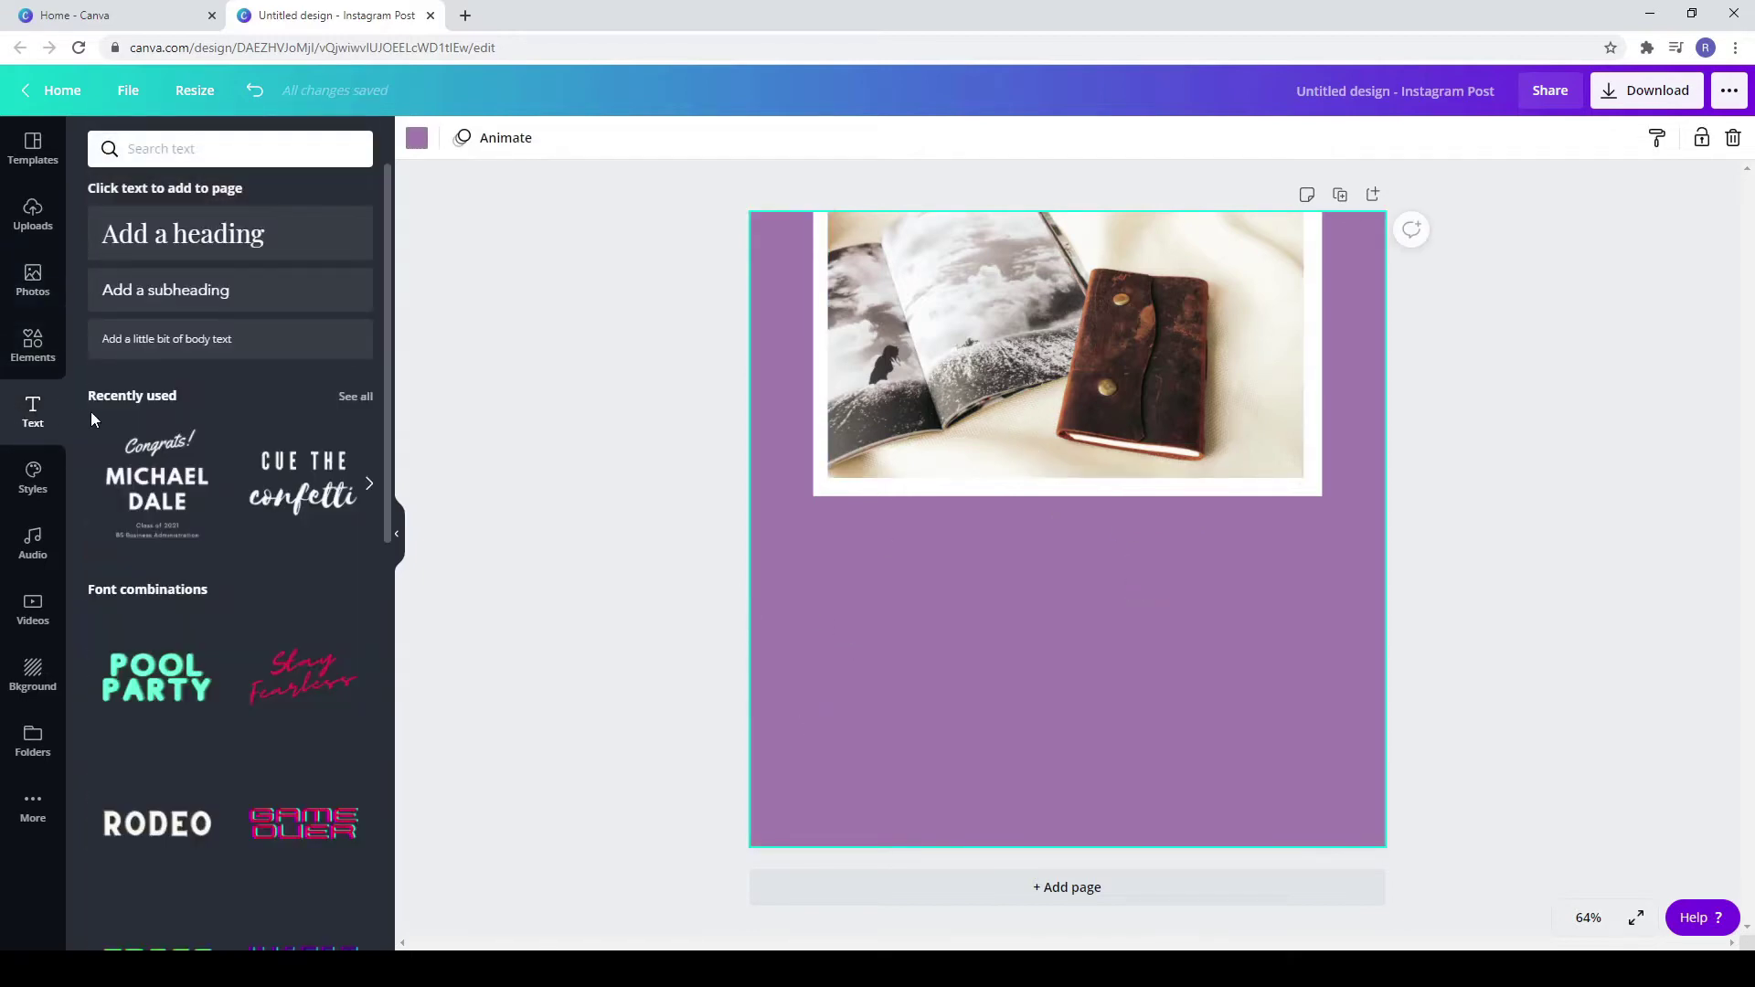
{"action": "left_click", "coordinate": [177, 522]}
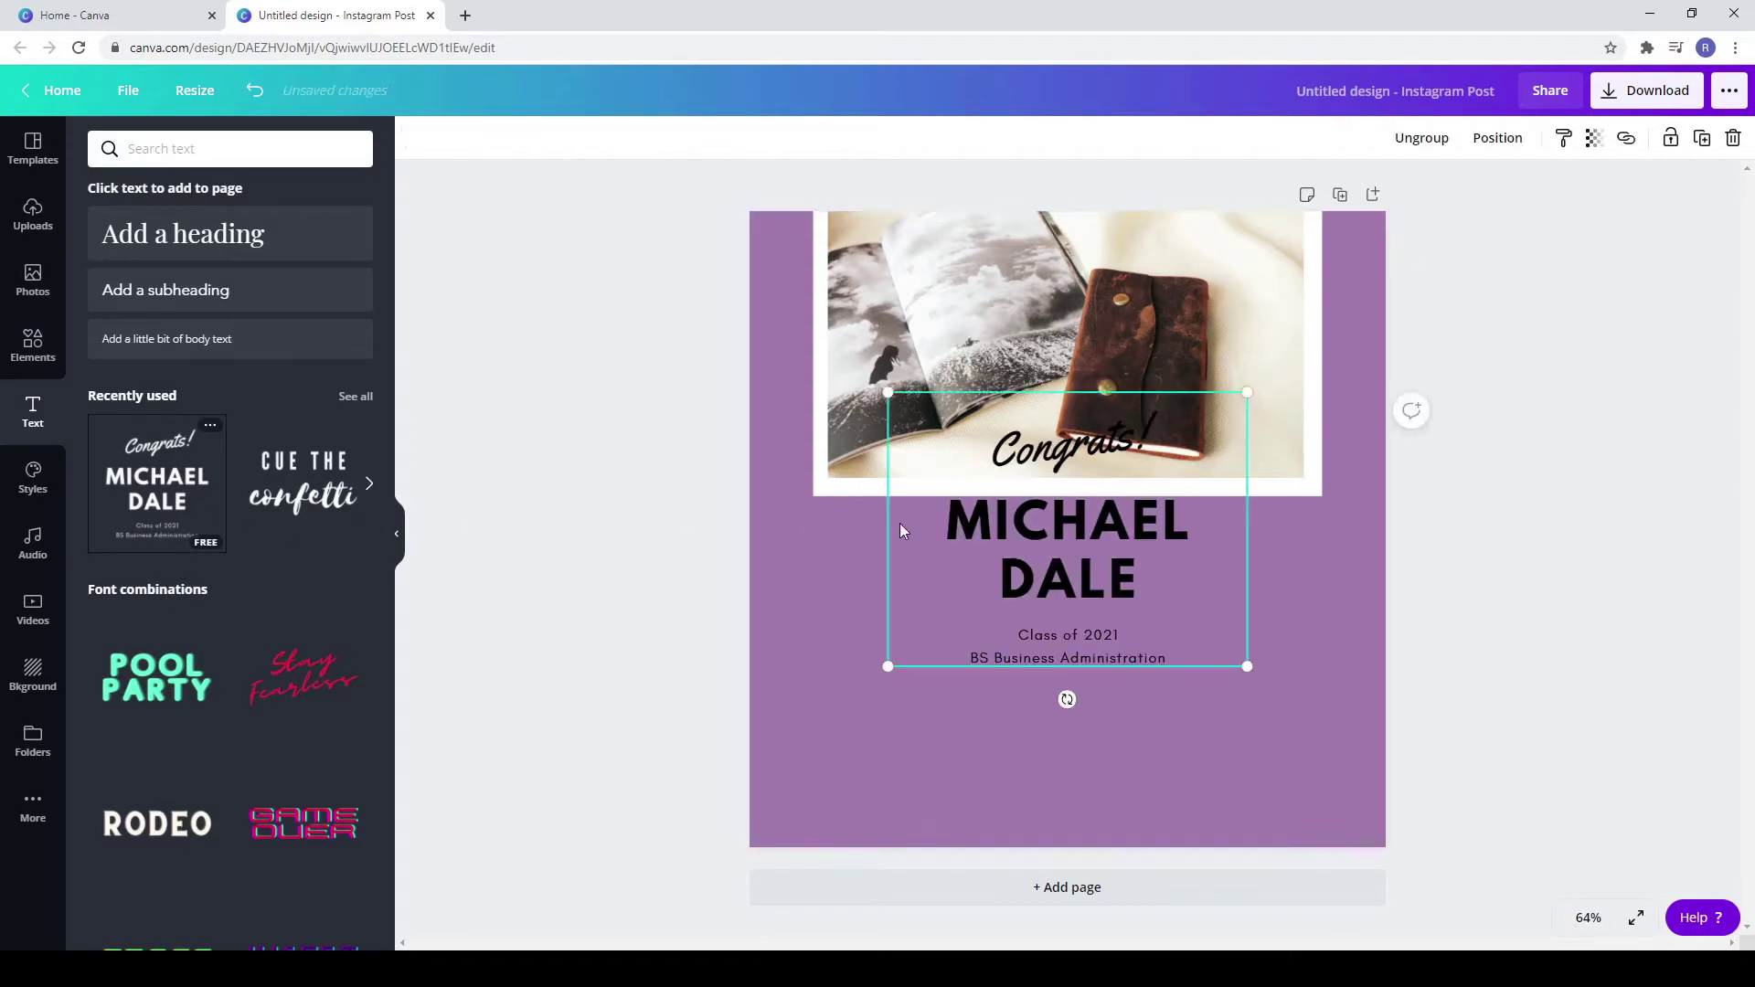
{"action": "left_click_drag", "start_coordinate": [1041, 541], "coordinate": [1044, 627]}
Step: Ungroup the font combination and rotate the slanted "Congrats!" line to 0°
{"action": "left_click", "coordinate": [1044, 563]}
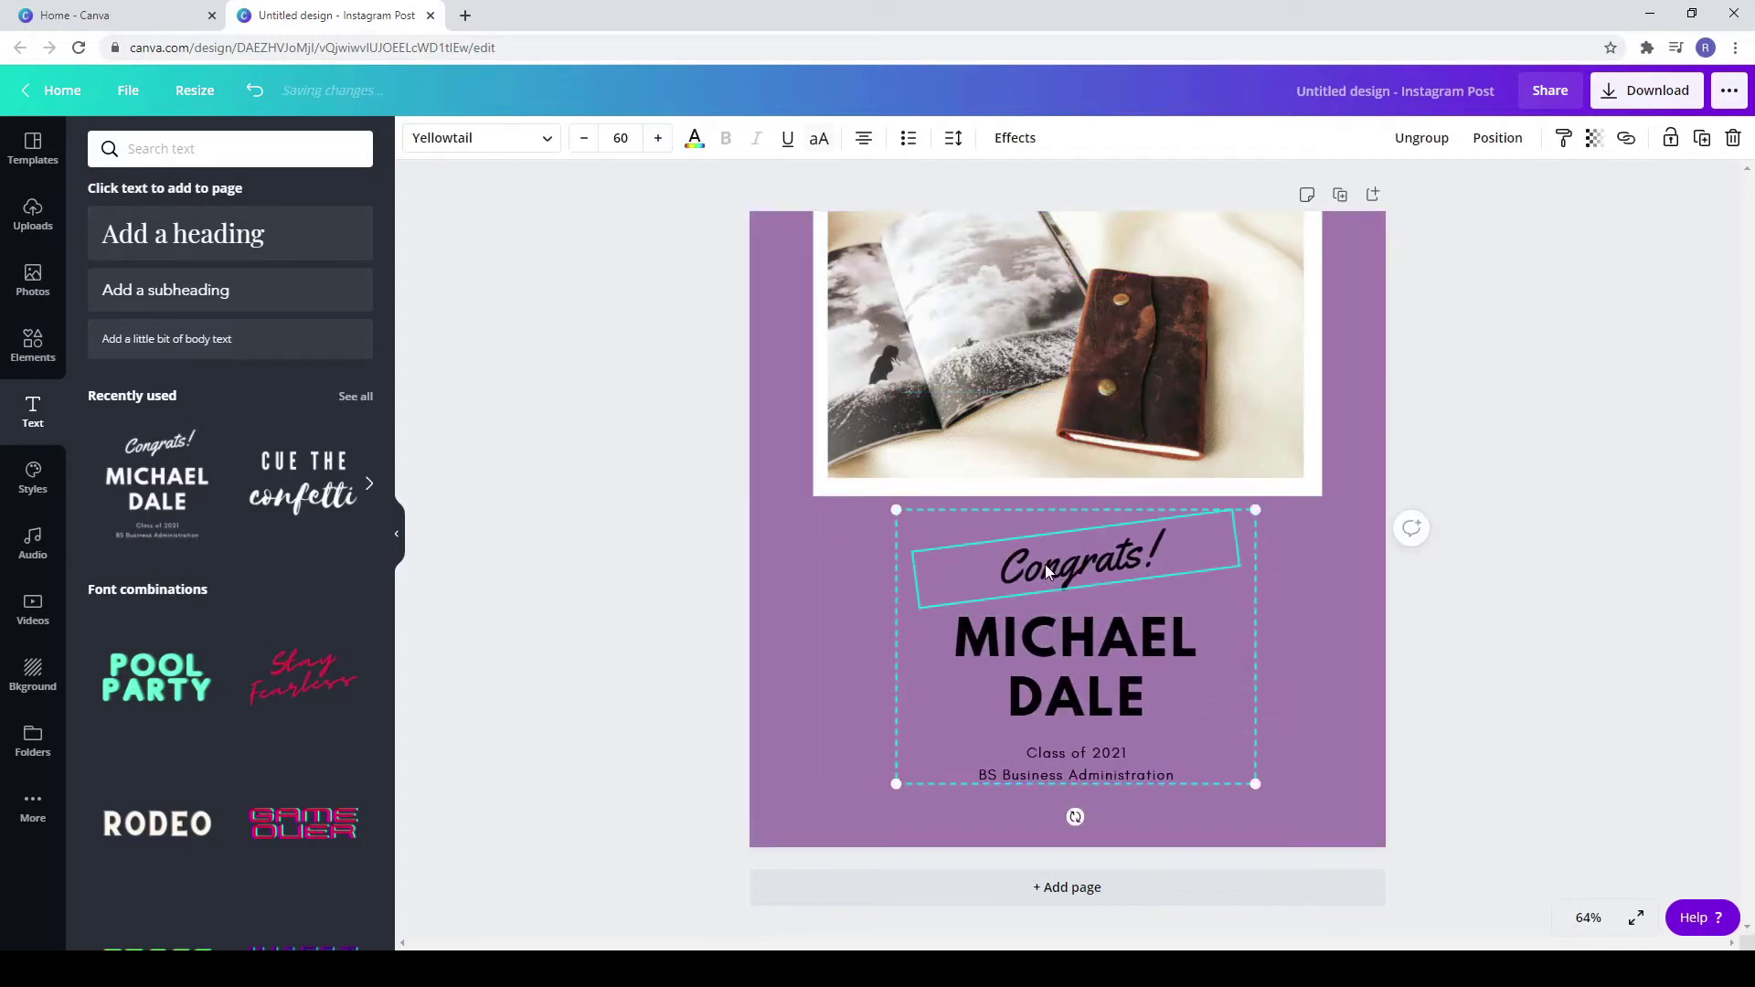
{"action": "left_click", "coordinate": [1090, 558]}
{"action": "left_click", "coordinate": [1406, 146]}
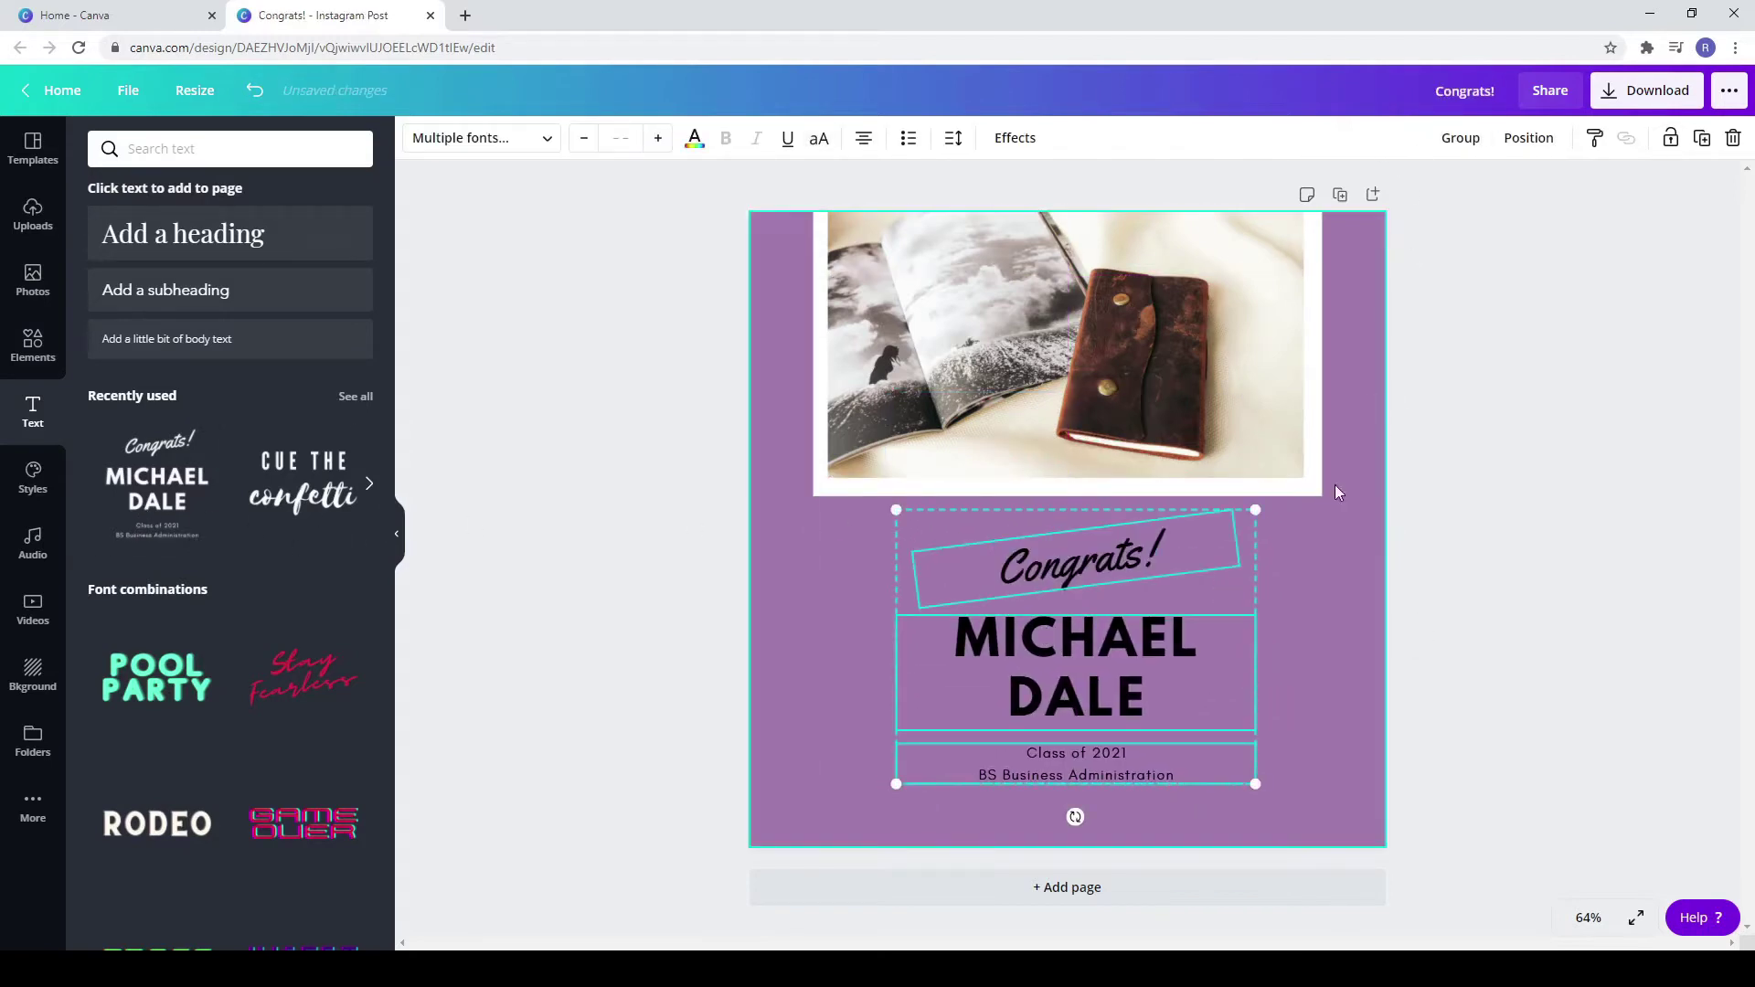
{"action": "left_click", "coordinate": [1260, 609]}
{"action": "left_click", "coordinate": [1088, 568]}
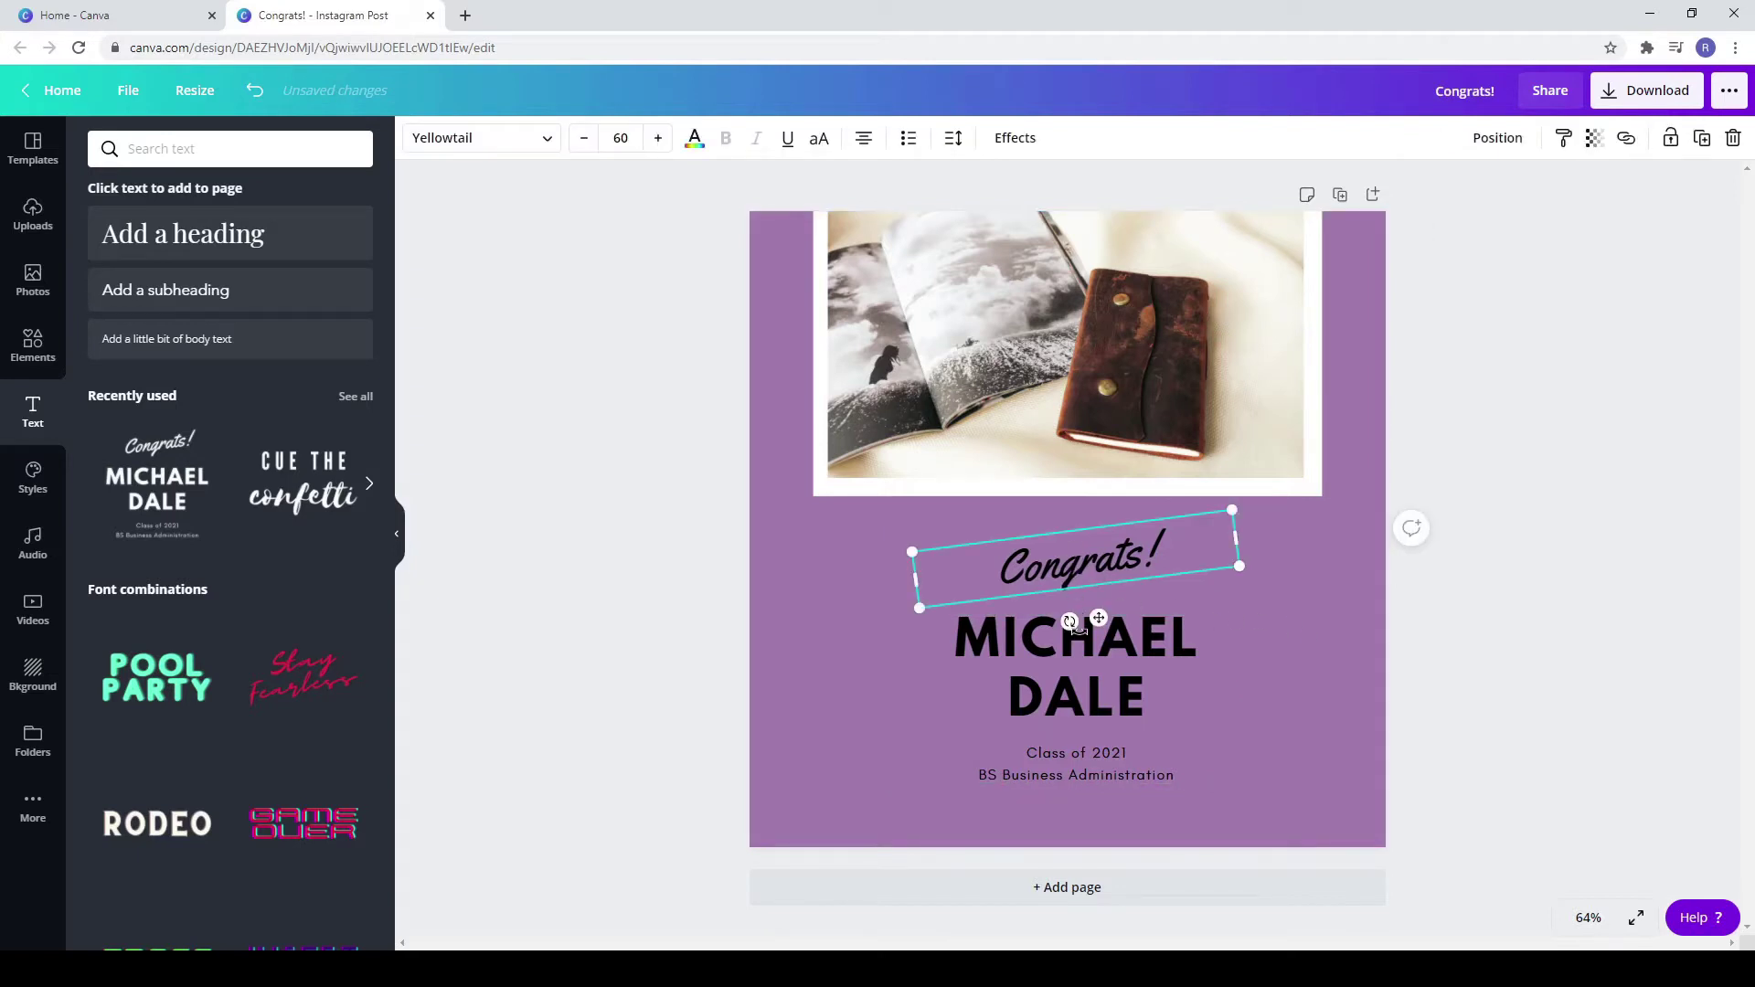
{"action": "left_click_drag", "start_coordinate": [1071, 621], "coordinate": [1065, 621]}
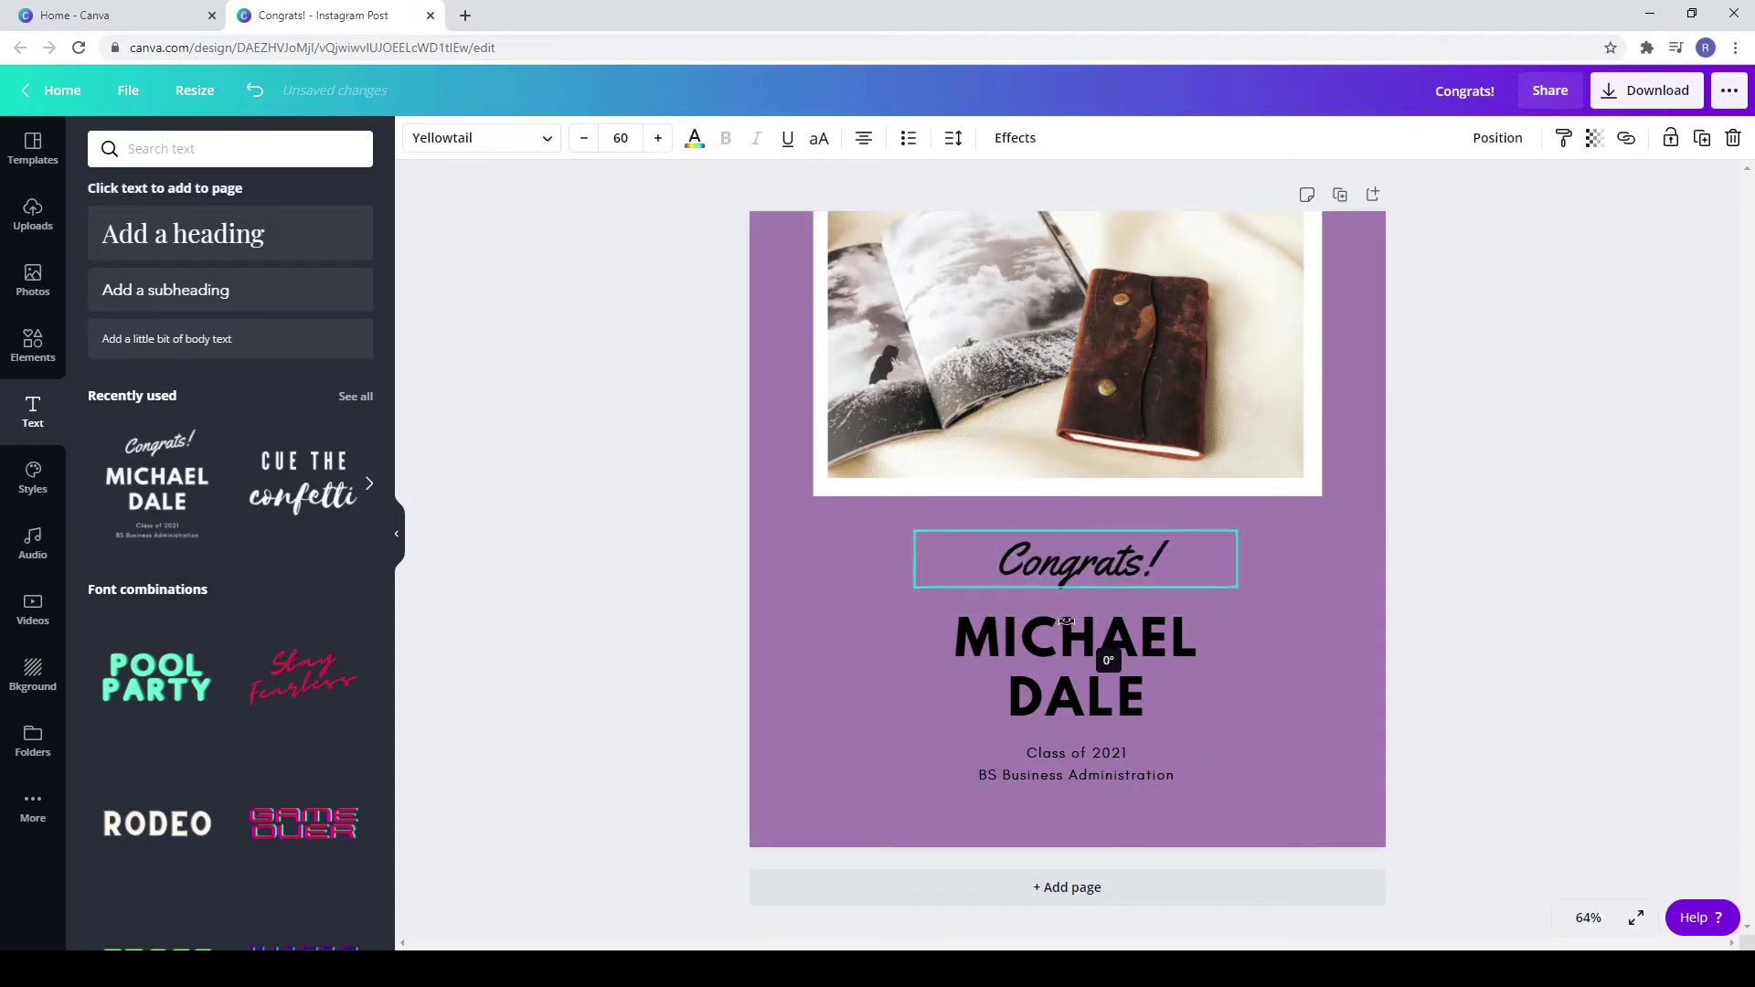
Step: Replace the script line with "Your title here" and the bold name line with "SUBTITLE"
{"action": "double_click", "coordinate": [1043, 568]}
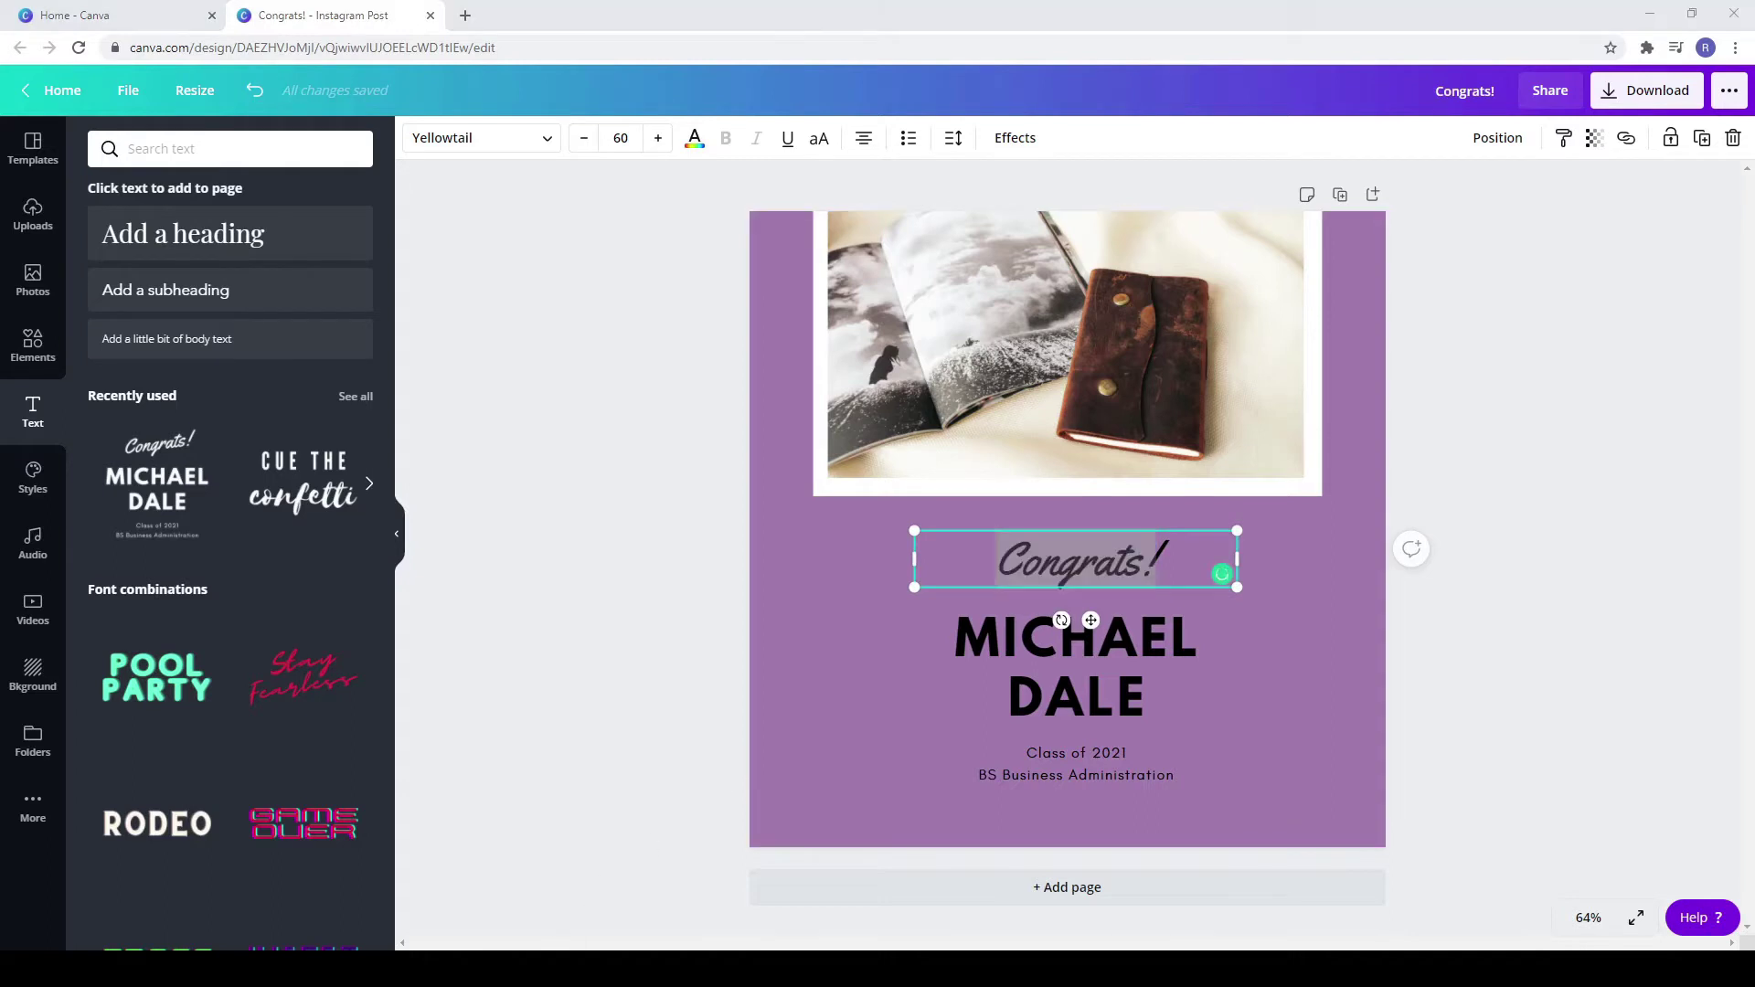
{"action": "type", "text": "Your title here"}
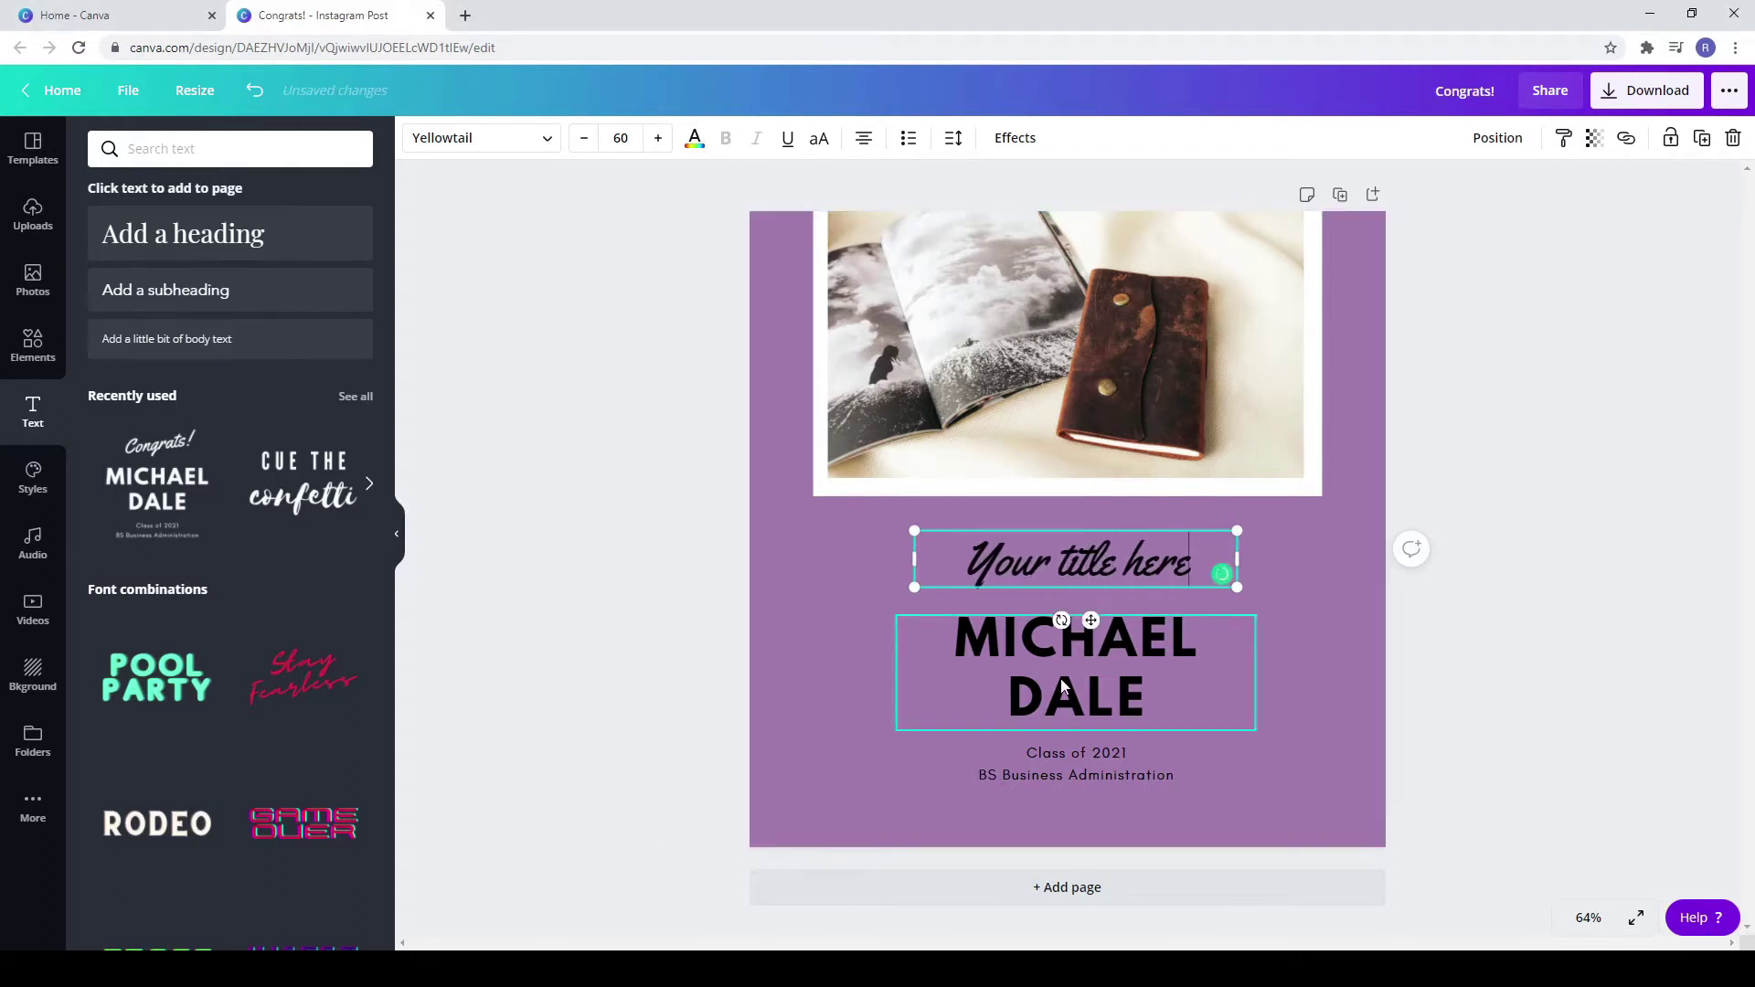
{"action": "double_click", "coordinate": [1076, 665]}
{"action": "type", "text": "SUBTITLE"}
Step: Replace the small text with "Write your paragraph here." repeated five times, and widen its text box slightly
{"action": "double_click", "coordinate": [1043, 773]}
{"action": "type", "text": "Write your paragraph"}
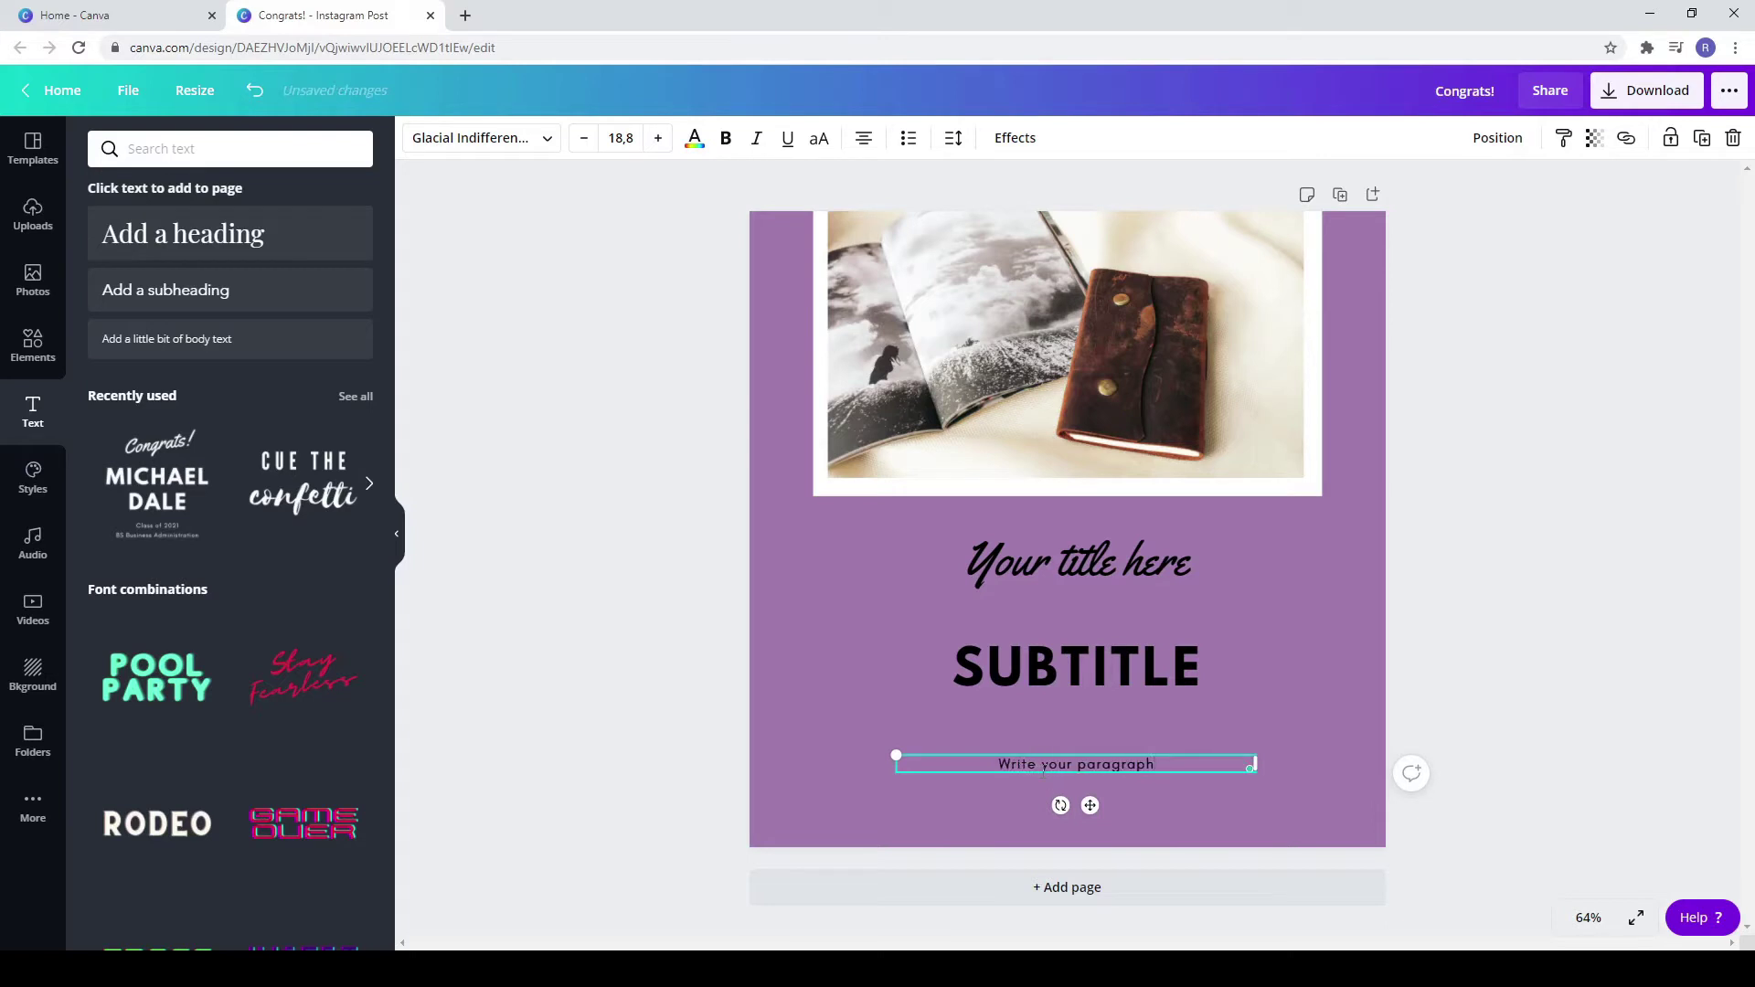
{"action": "key", "text": "ctrl+c"}
{"action": "key", "text": "ctrl+v"}
{"action": "key", "text": "ctrl+v"}
{"action": "key", "text": "ctrl+v"}
{"action": "key", "text": "ctrl+v"}
{"action": "key", "text": "ctrl+v"}
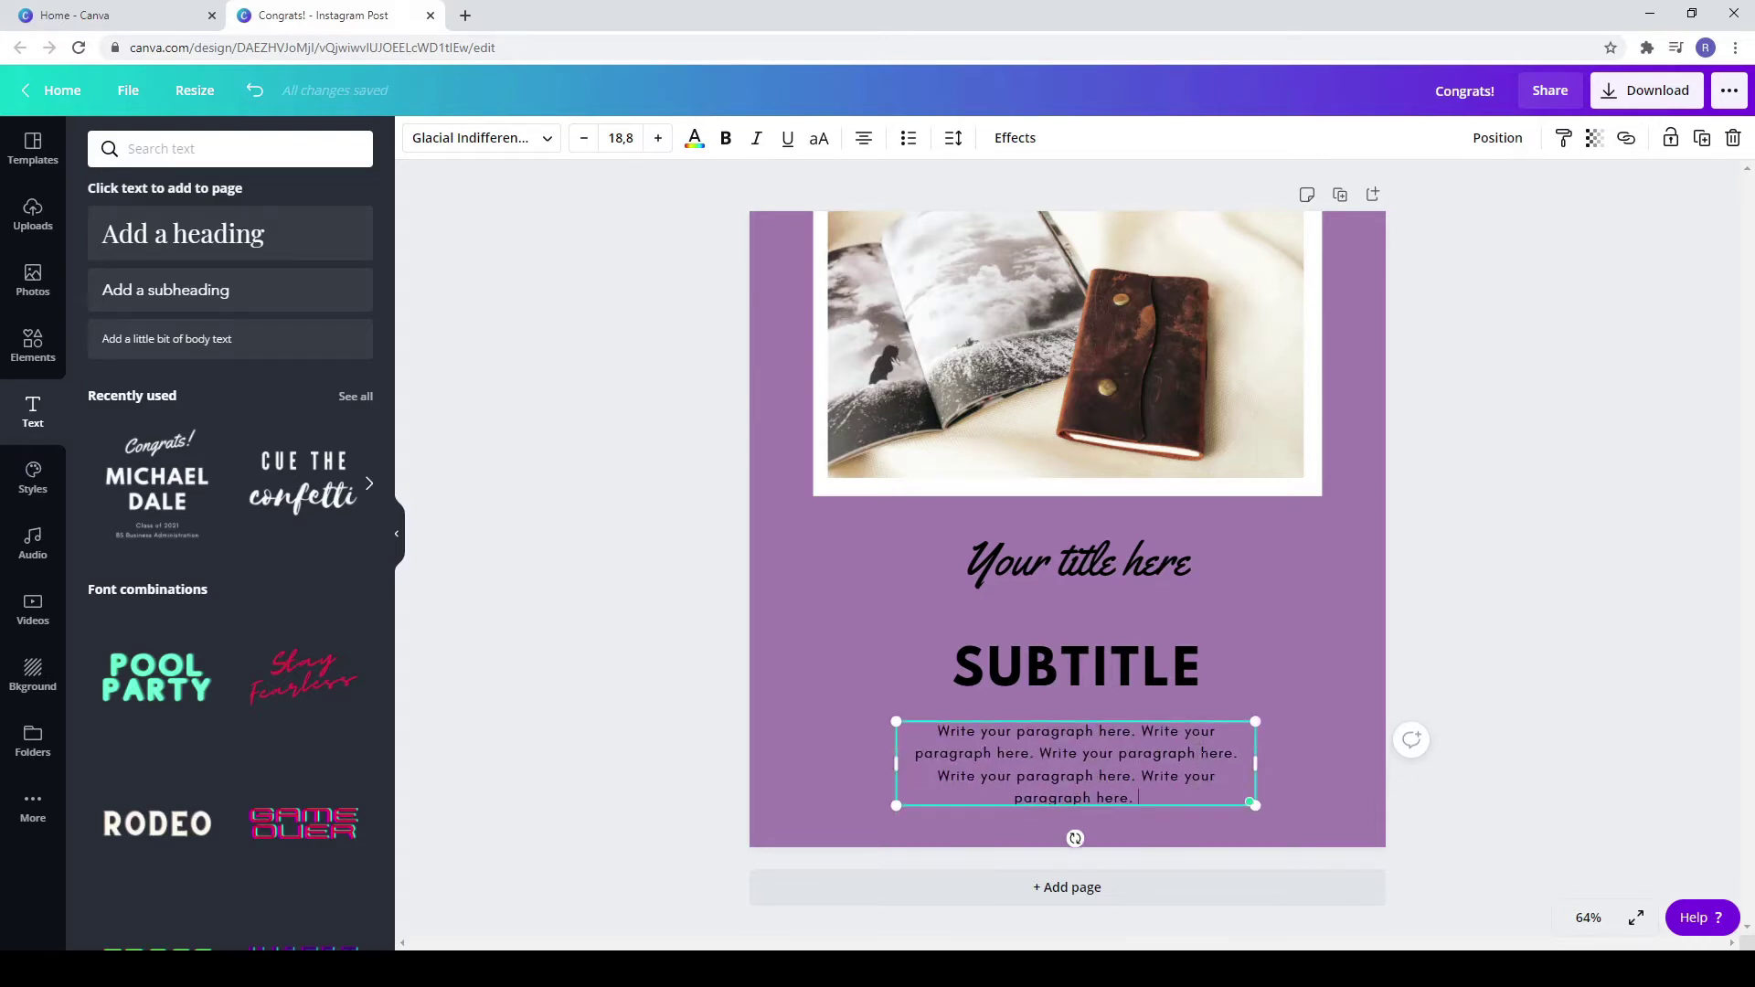
{"action": "left_click_drag", "start_coordinate": [1256, 764], "coordinate": [1294, 764]}
{"action": "left_click", "coordinate": [1353, 664]}
Step: Make the title white, enlarged to a font size of about 94.6 and centred directly under the photo frame
{"action": "left_click_drag", "start_coordinate": [1115, 559], "coordinate": [1312, 596]}
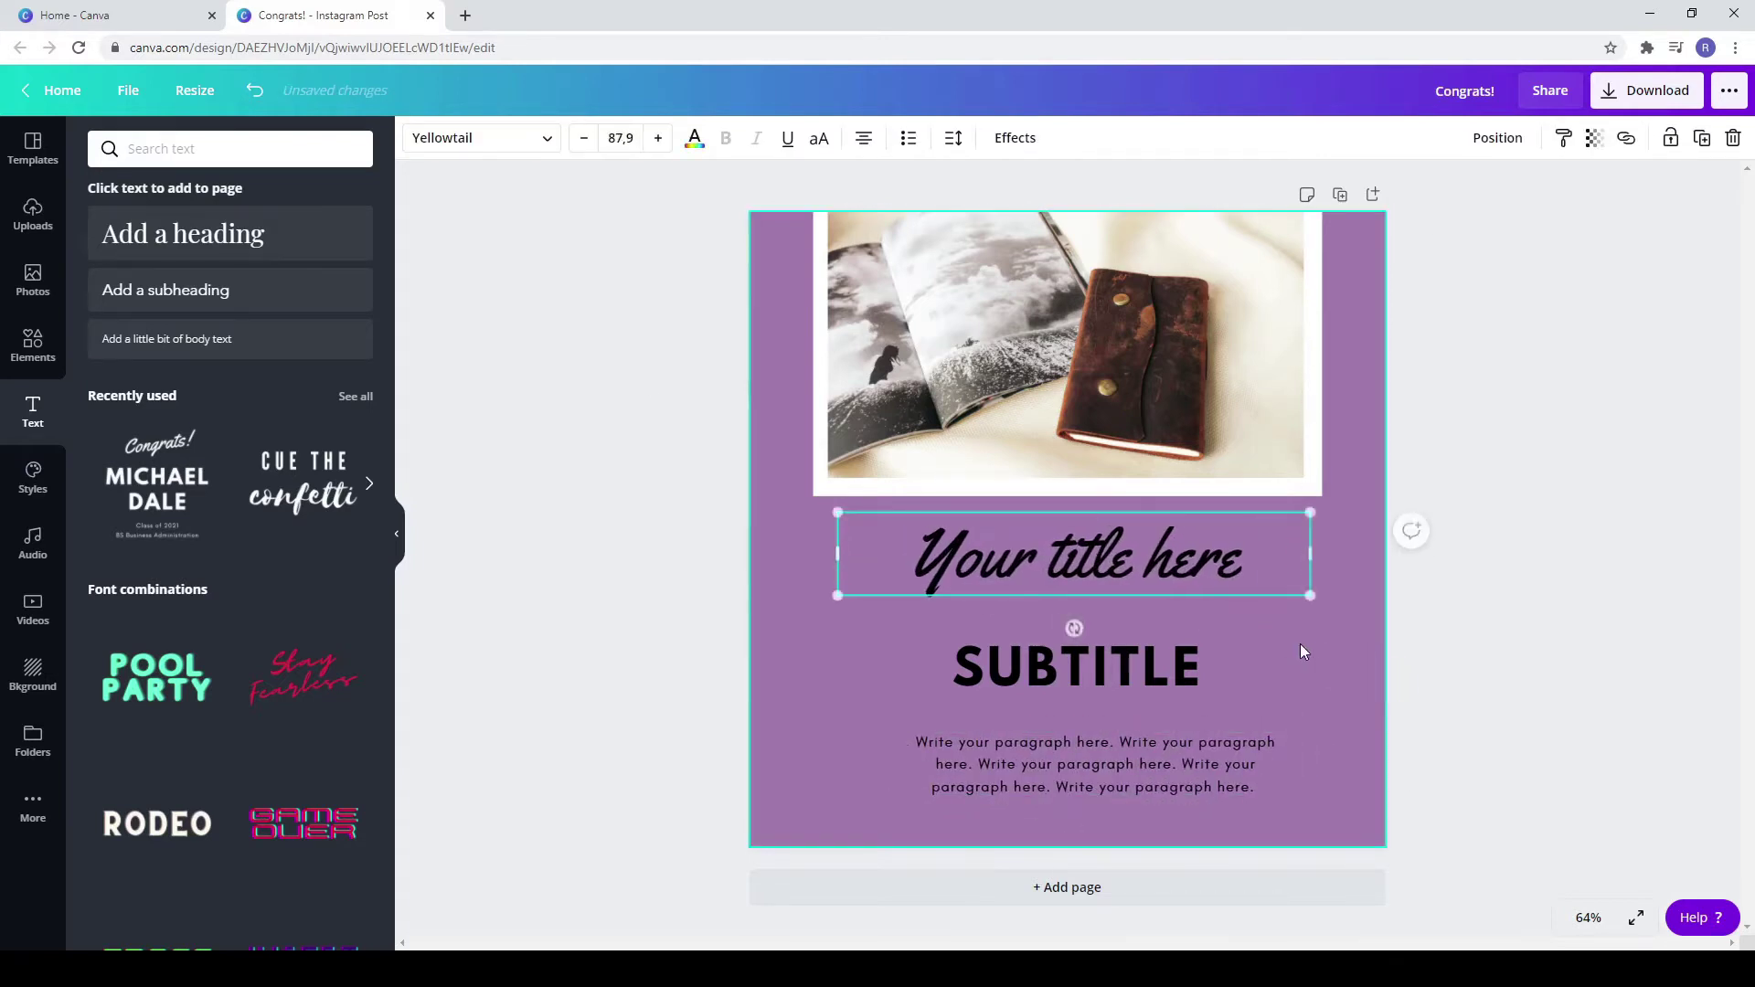
{"action": "left_click", "coordinate": [694, 138]}
{"action": "left_click", "coordinate": [205, 318]}
{"action": "left_click", "coordinate": [964, 572]}
{"action": "left_click", "coordinate": [964, 615]}
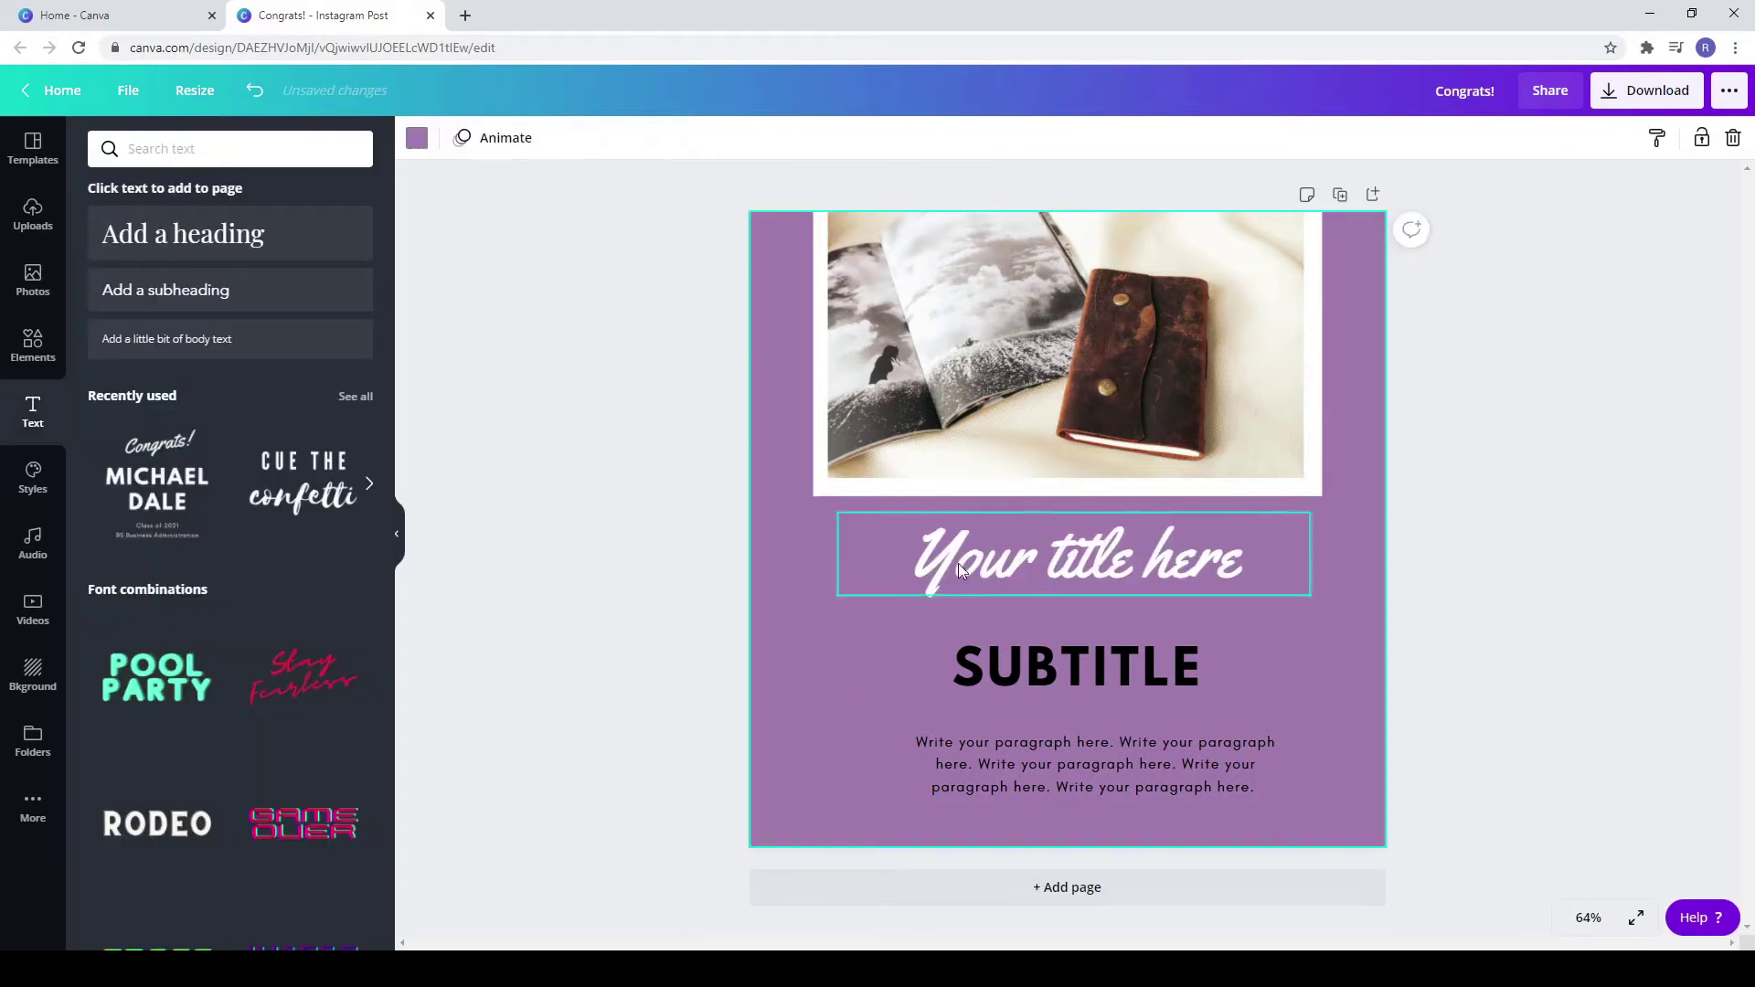
{"action": "left_click_drag", "start_coordinate": [958, 564], "coordinate": [934, 547]}
{"action": "left_click_drag", "start_coordinate": [1285, 588], "coordinate": [1328, 608]}
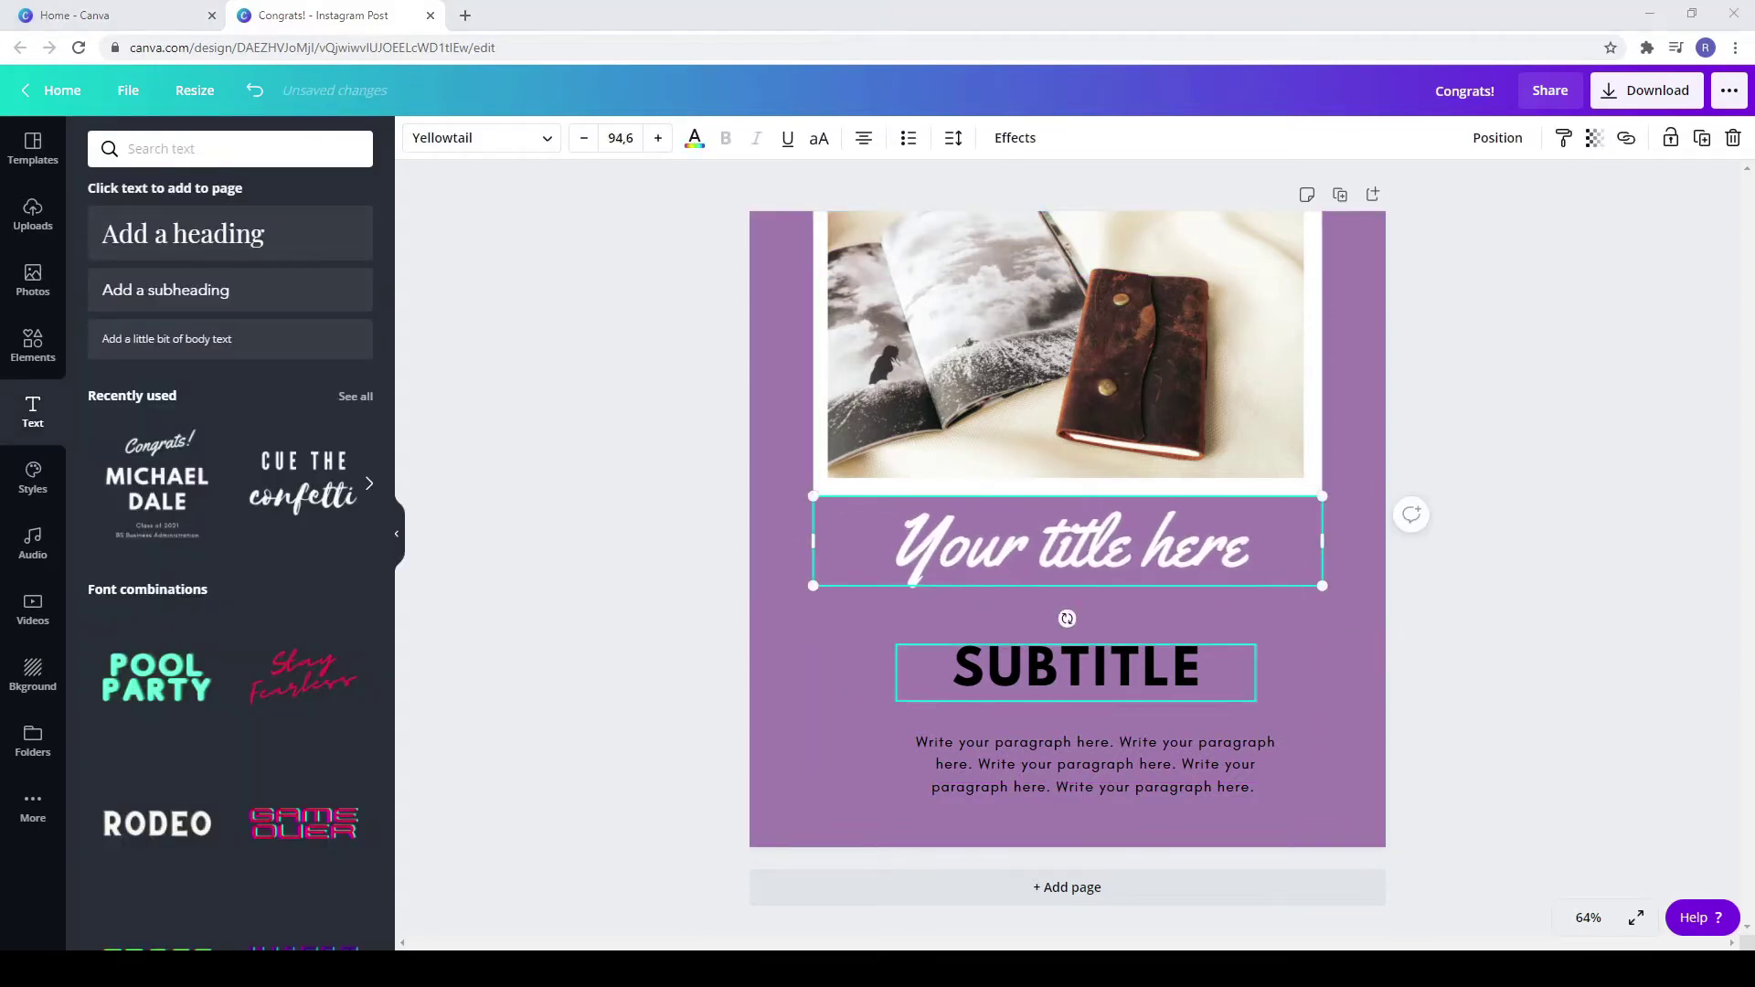
Step: Move the subtitle directly beneath the title and colour it #3F322B
{"action": "left_click", "coordinate": [1044, 677]}
{"action": "left_click_drag", "start_coordinate": [1044, 677], "coordinate": [1045, 622]}
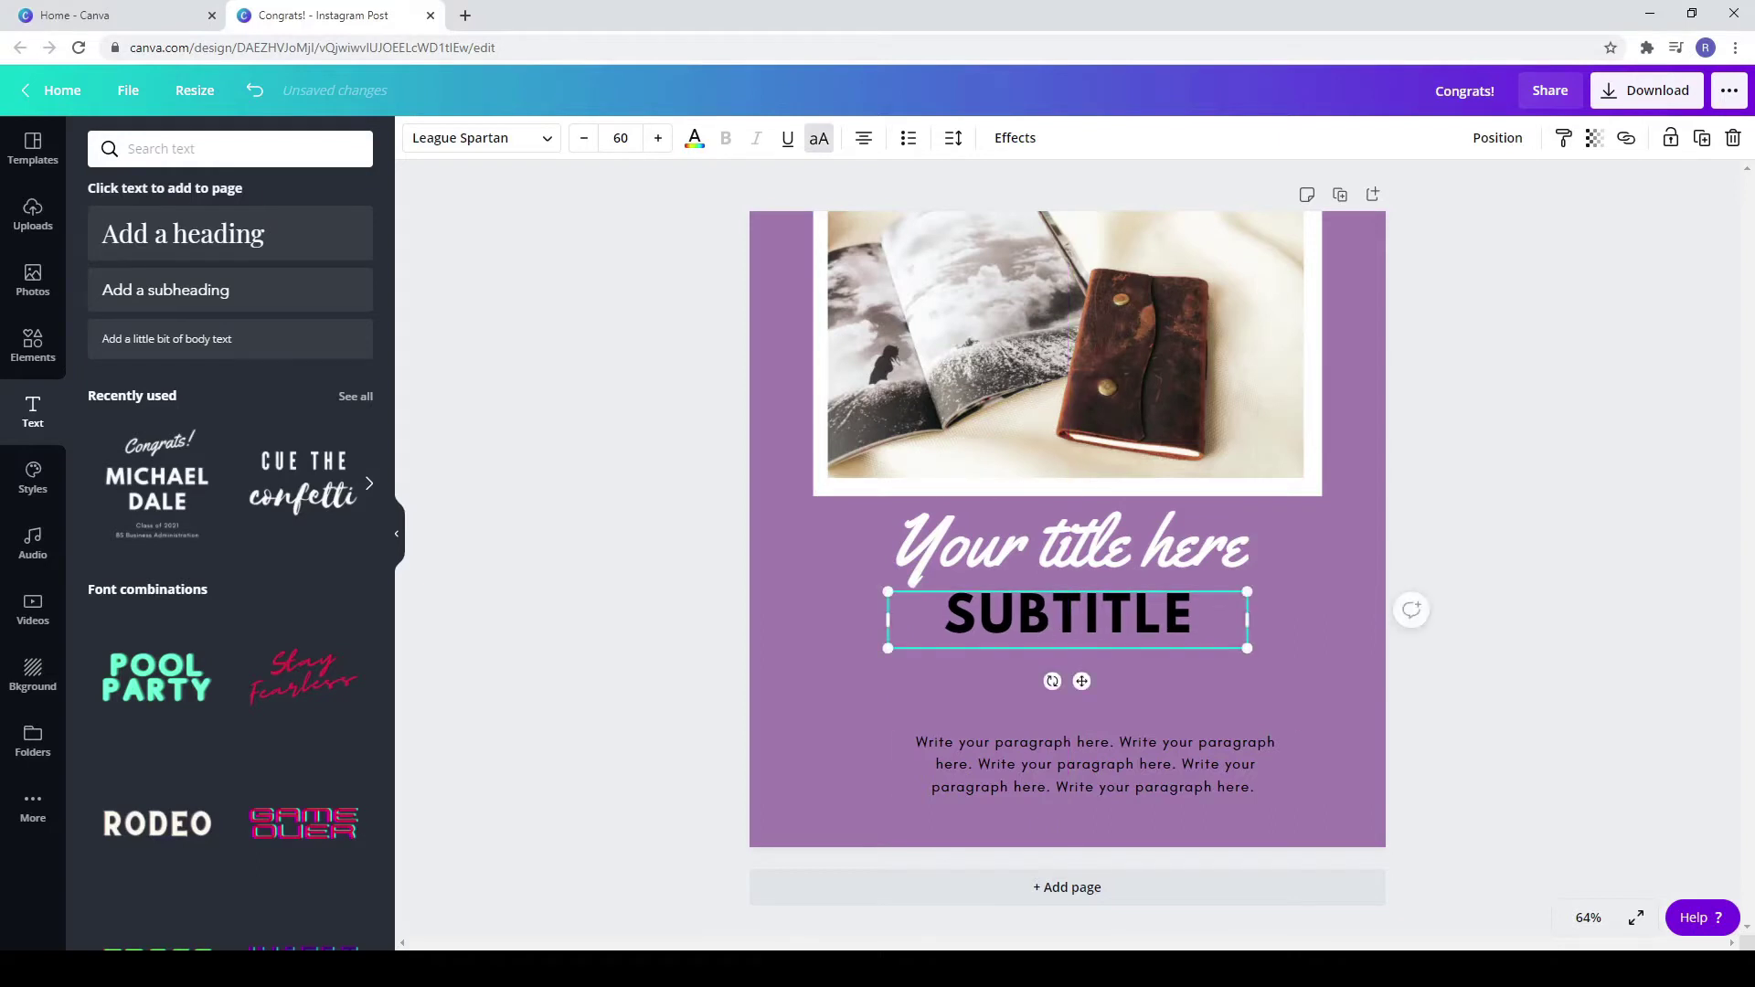
{"action": "left_click", "coordinate": [693, 137]}
{"action": "key", "text": "ctrl+v"}
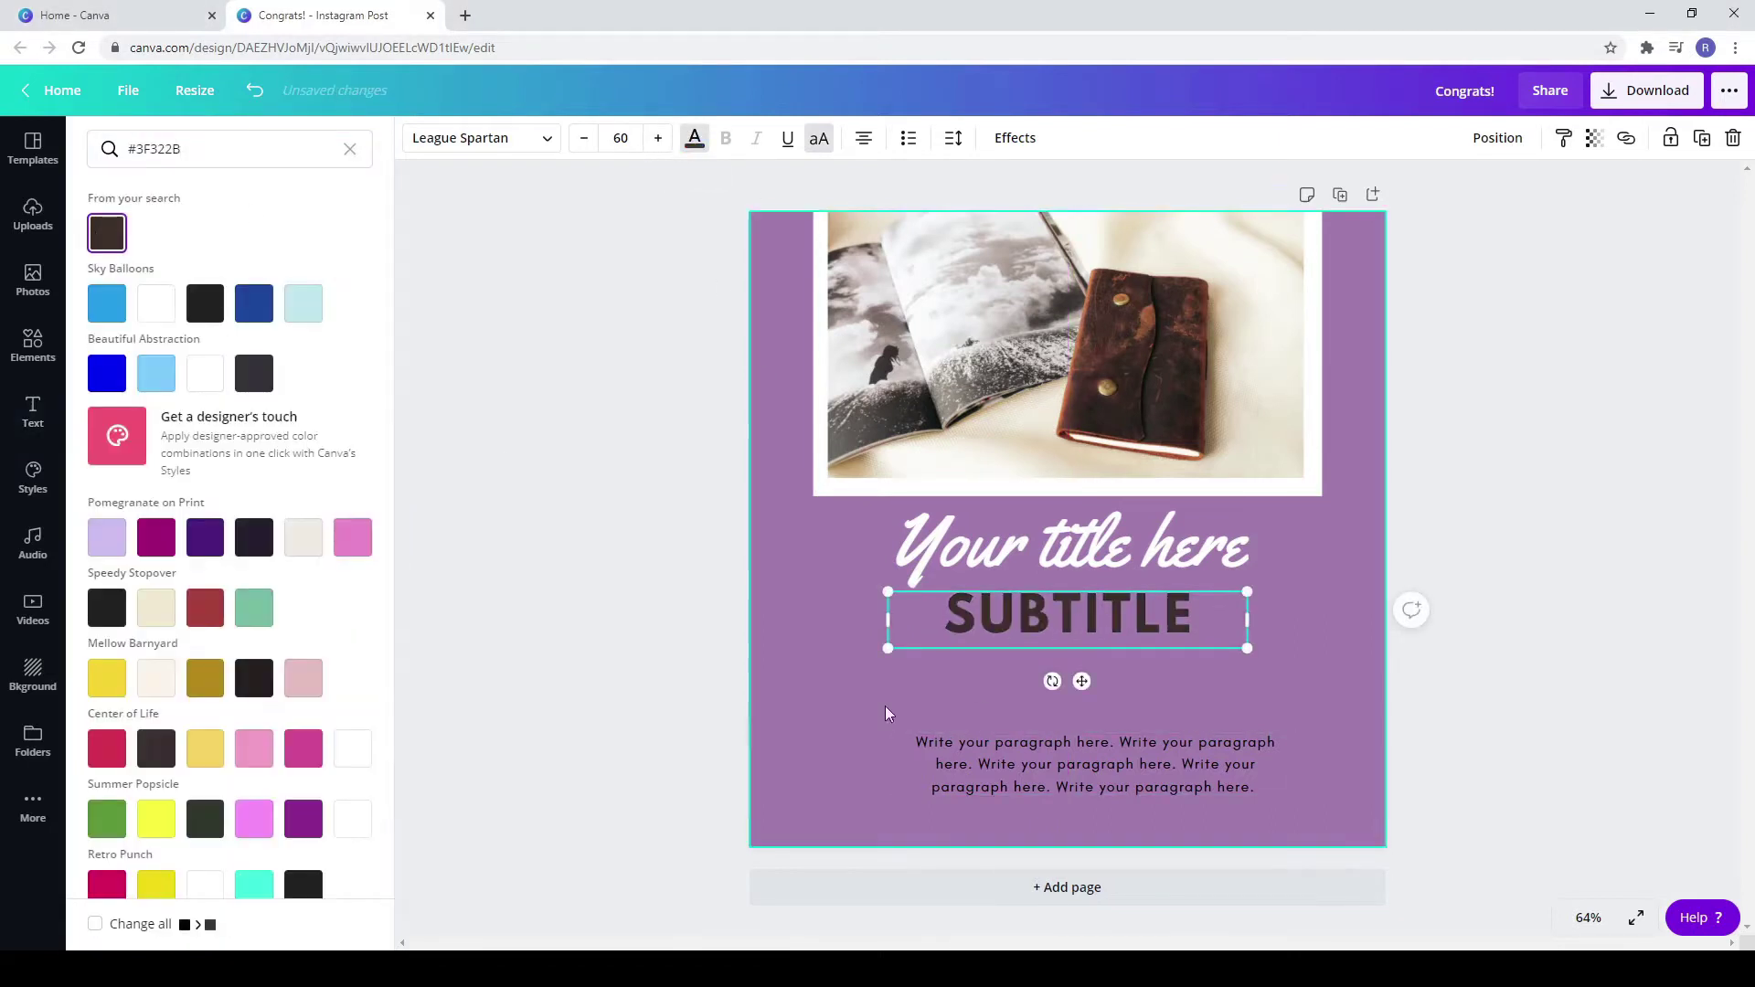
Step: Place the paragraph in matching dark brown beneath the subtitle, enlarging its text and narrowing its box to wrap onto four lines
{"action": "left_click", "coordinate": [1022, 772]}
{"action": "left_click_drag", "start_coordinate": [1022, 772], "coordinate": [1001, 695]}
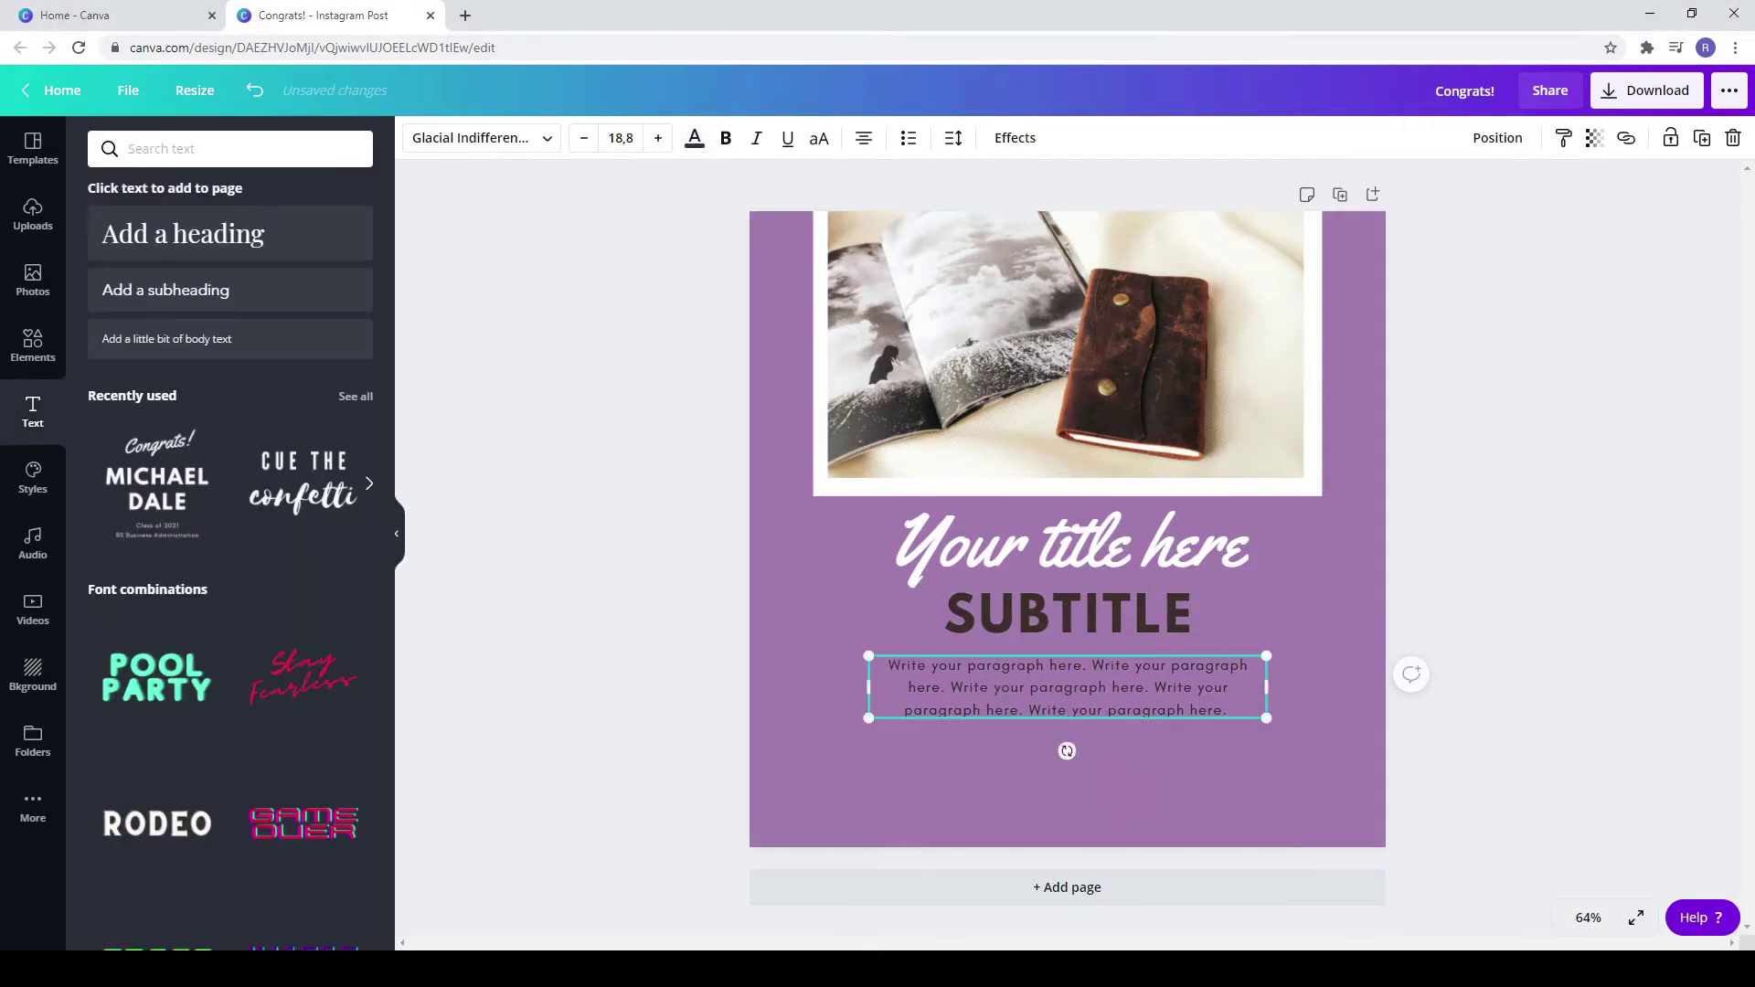
{"action": "left_click_drag", "start_coordinate": [1267, 718], "coordinate": [1355, 812]}
{"action": "left_click_drag", "start_coordinate": [1371, 697], "coordinate": [1282, 699]}
{"action": "left_click", "coordinate": [1305, 776]}
{"action": "left_click_drag", "start_coordinate": [1121, 697], "coordinate": [1115, 716]}
Step: Nudge the subtitle and the title slightly down, closer to the paragraph
{"action": "left_click", "coordinate": [1079, 626]}
{"action": "left_click_drag", "start_coordinate": [1080, 625], "coordinate": [1079, 639]}
{"action": "left_click_drag", "start_coordinate": [1084, 552], "coordinate": [1083, 565]}
{"action": "left_click", "coordinate": [1265, 788]}
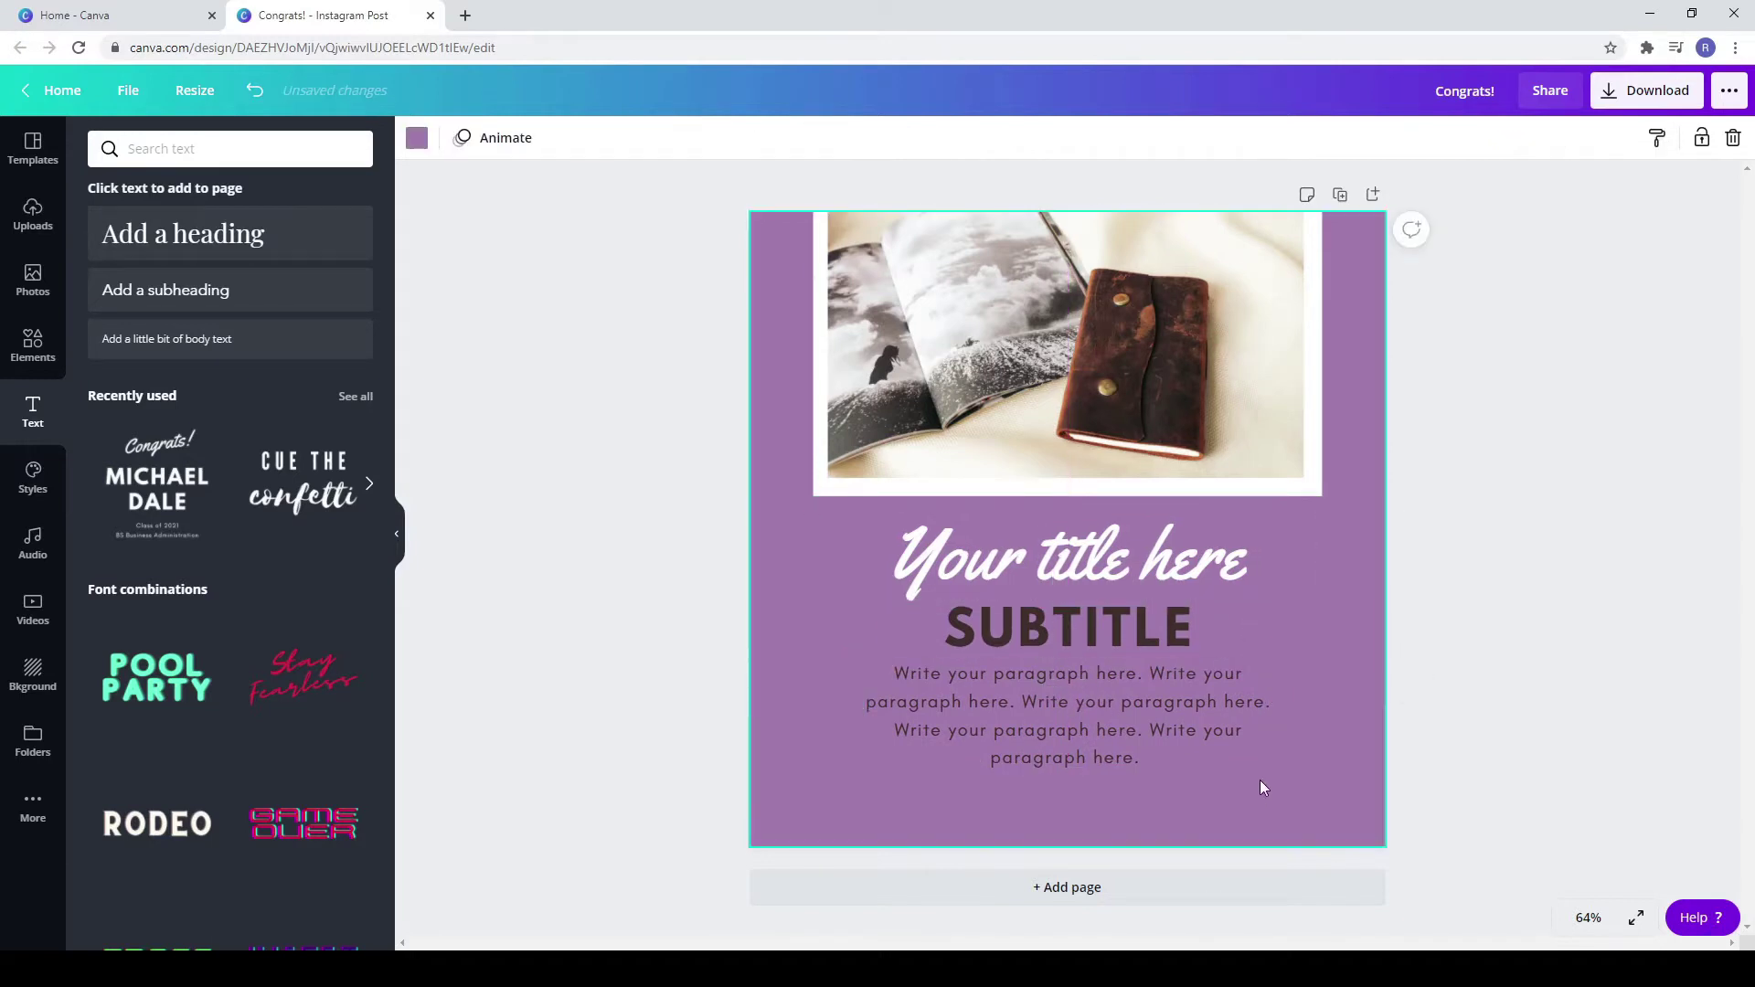
Step: Add a dotted line element to the page and colour it white
{"action": "left_click", "coordinate": [22, 348]}
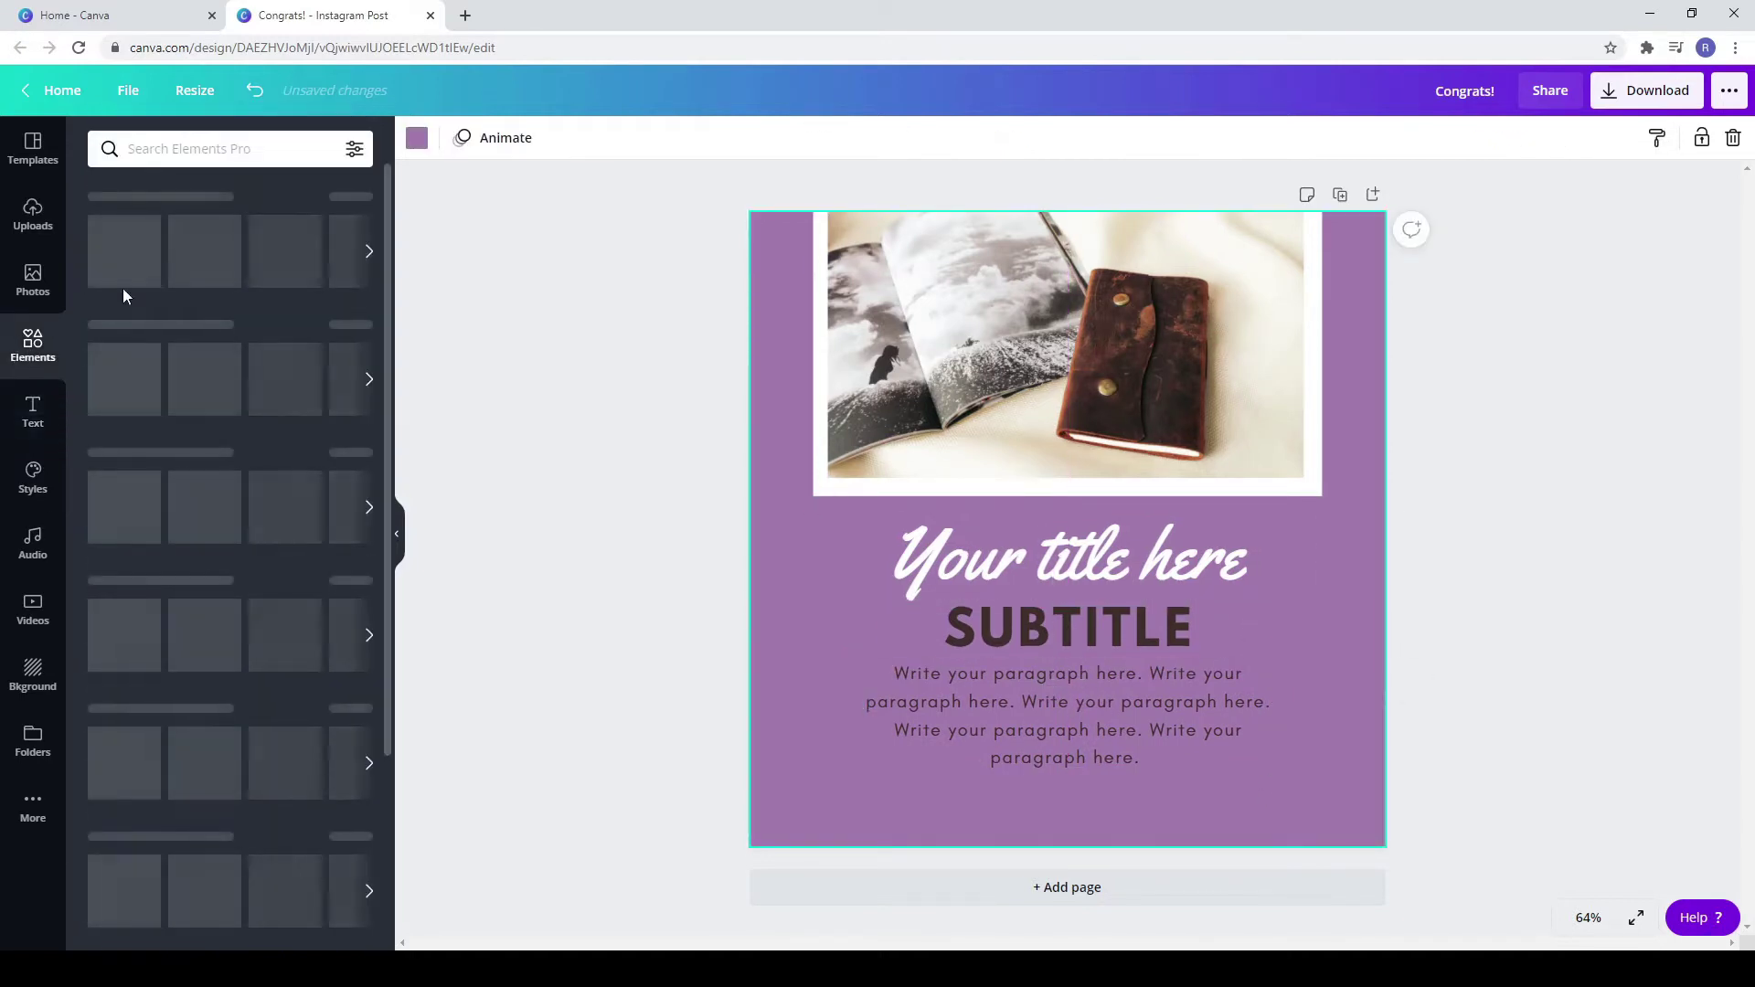
{"action": "left_click", "coordinate": [266, 523]}
{"action": "left_click", "coordinate": [416, 137]}
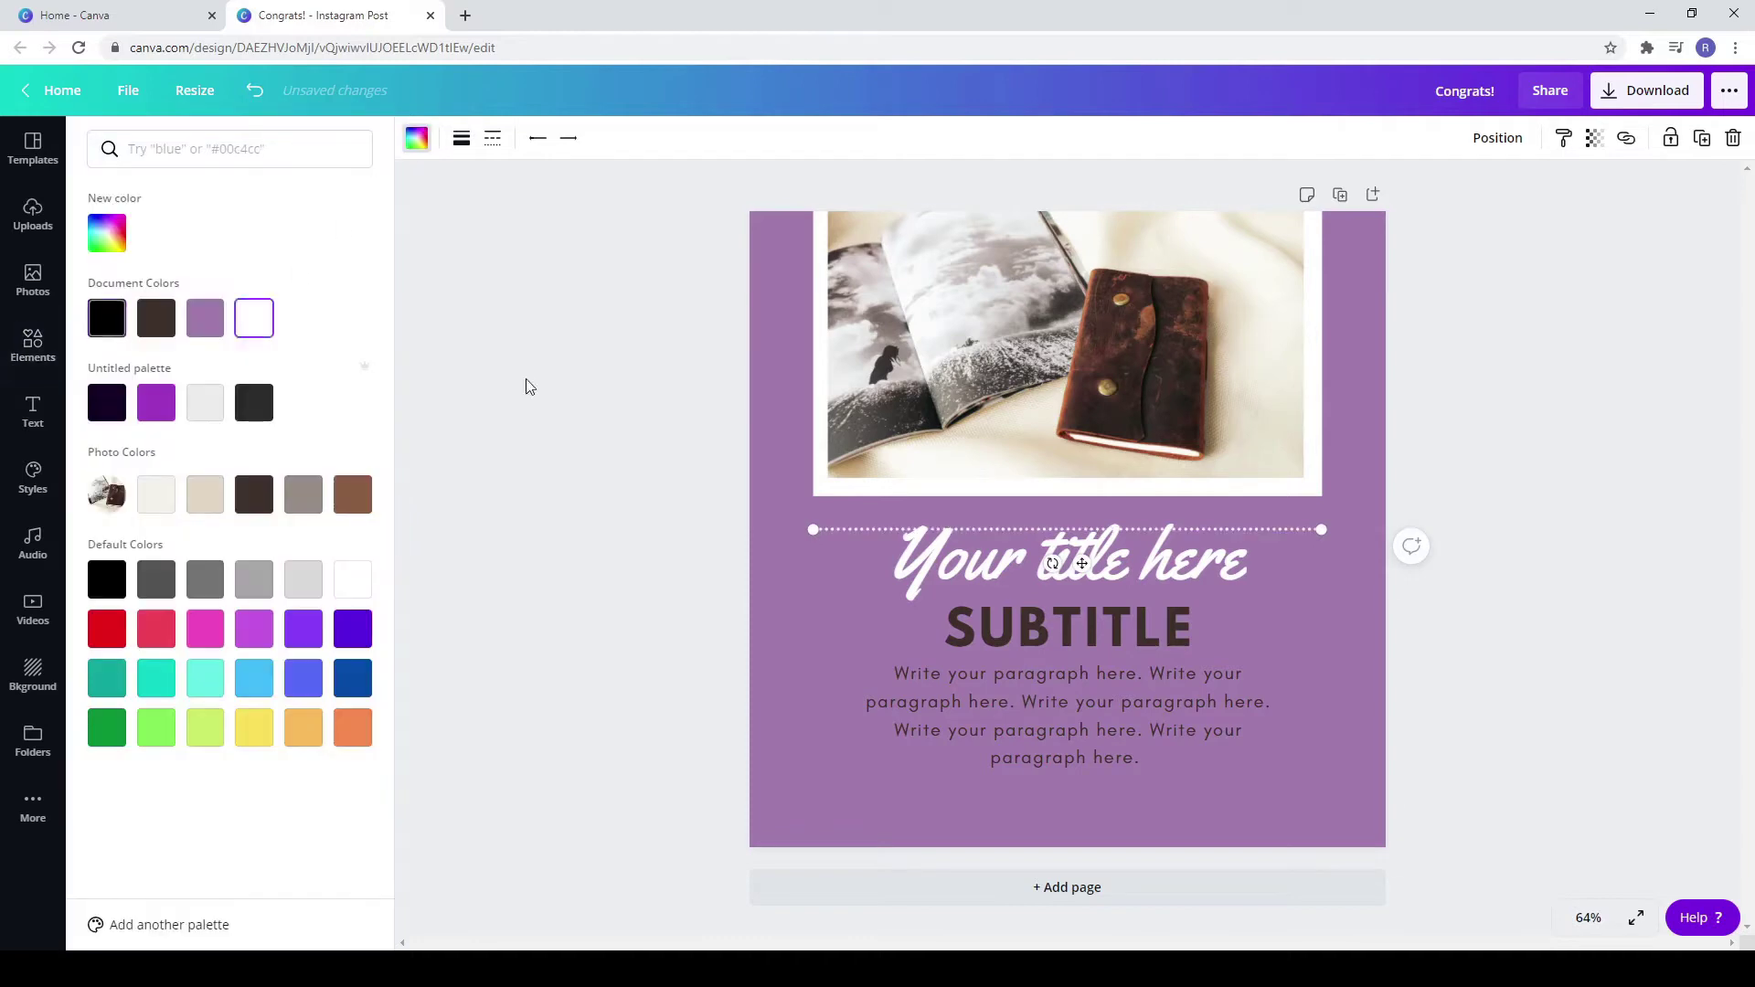
Step: Move the white dotted line beneath the paragraph and add a second page to the design
{"action": "left_click_drag", "start_coordinate": [991, 535], "coordinate": [995, 805]}
{"action": "left_click", "coordinate": [1395, 844]}
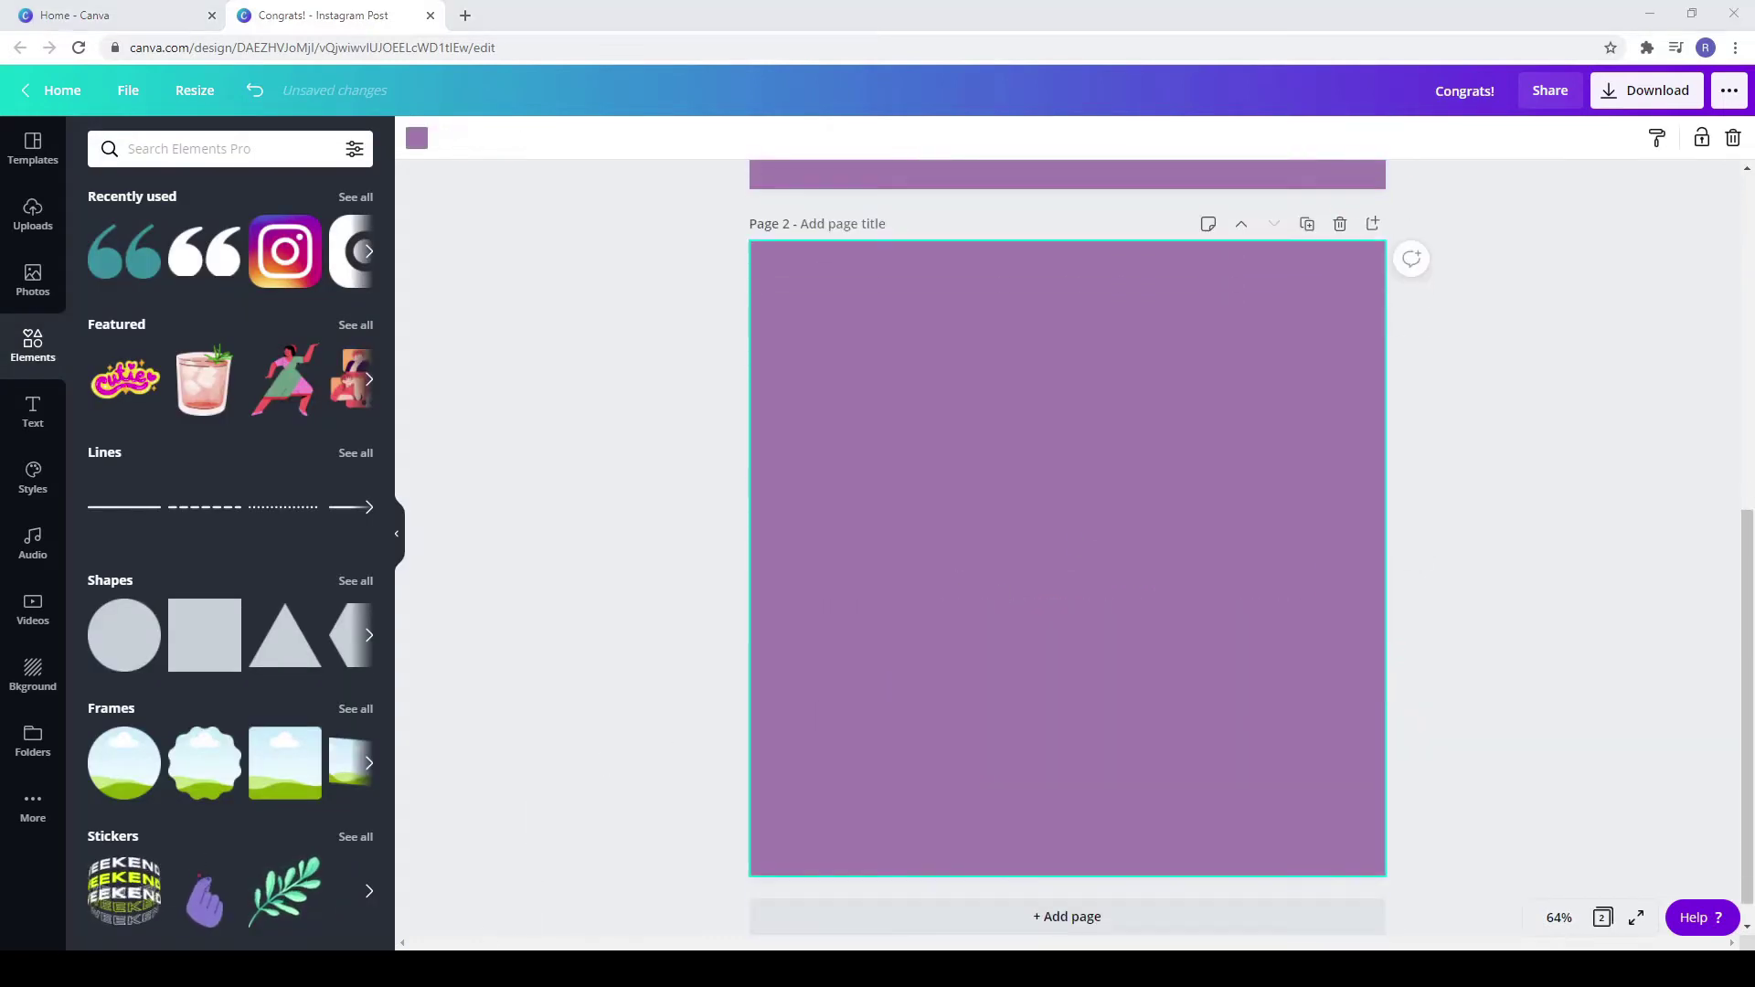
Step: Set the second page's background colour to #DAC9DF
{"action": "left_click", "coordinate": [422, 138]}
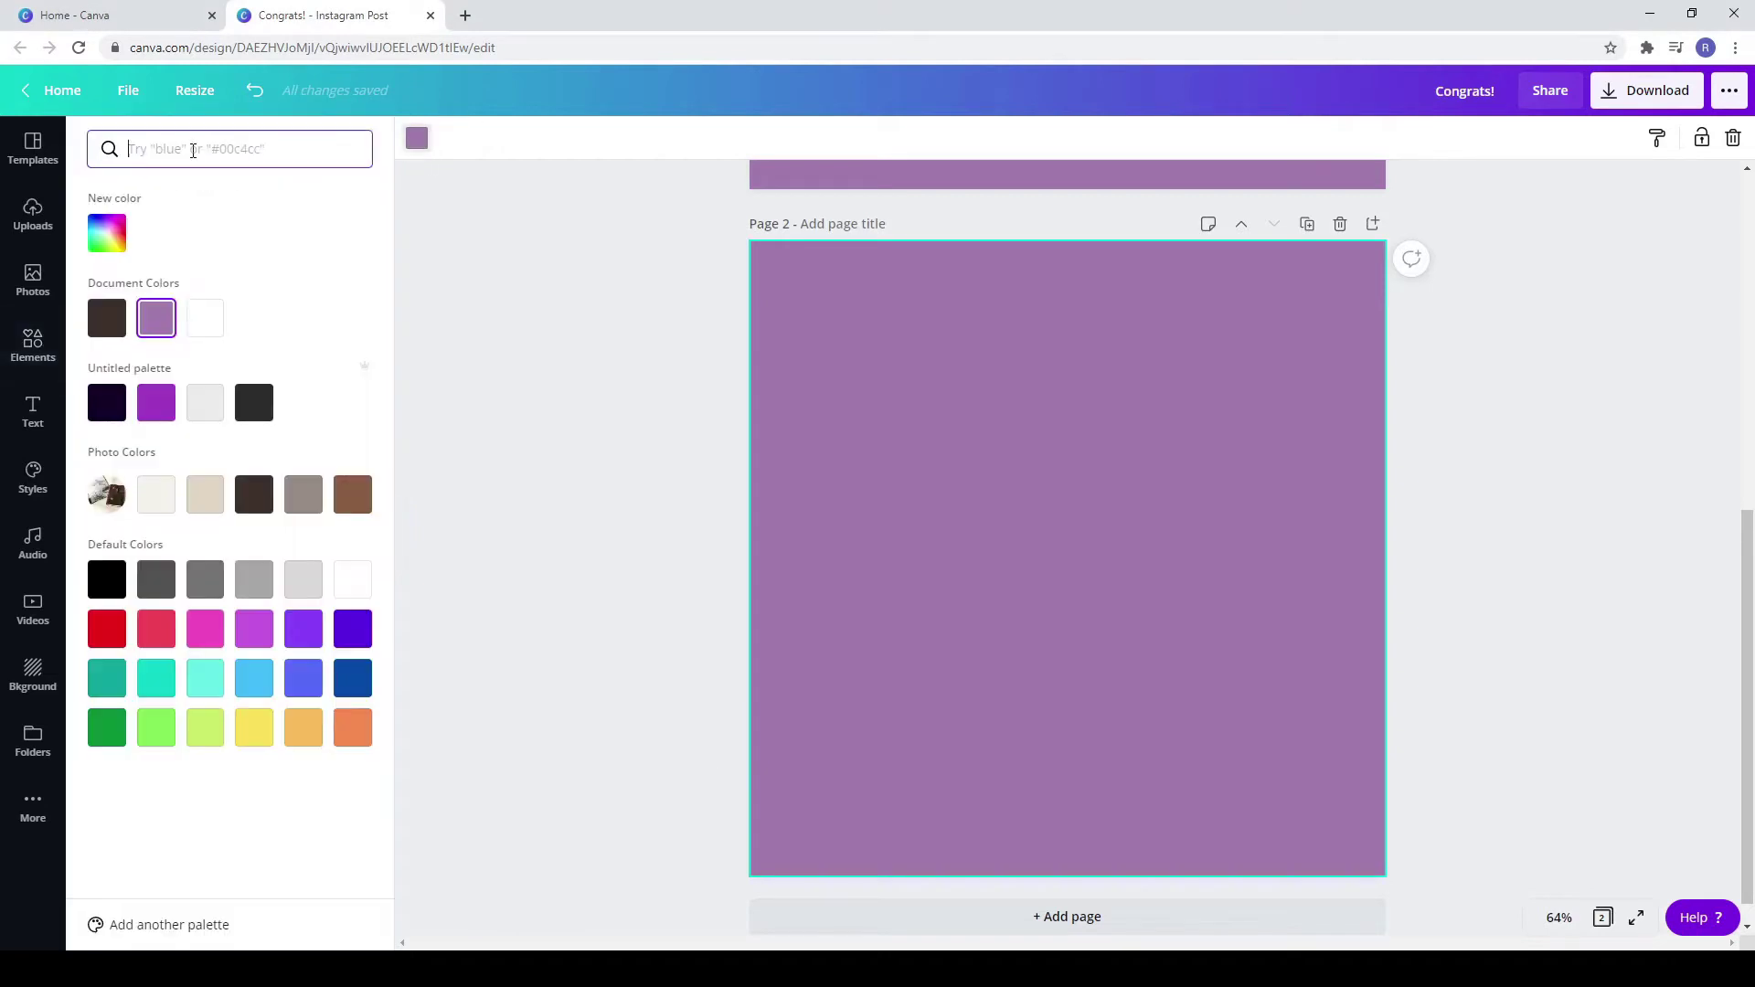
{"action": "key", "text": "Return"}
{"action": "left_click", "coordinate": [106, 233]}
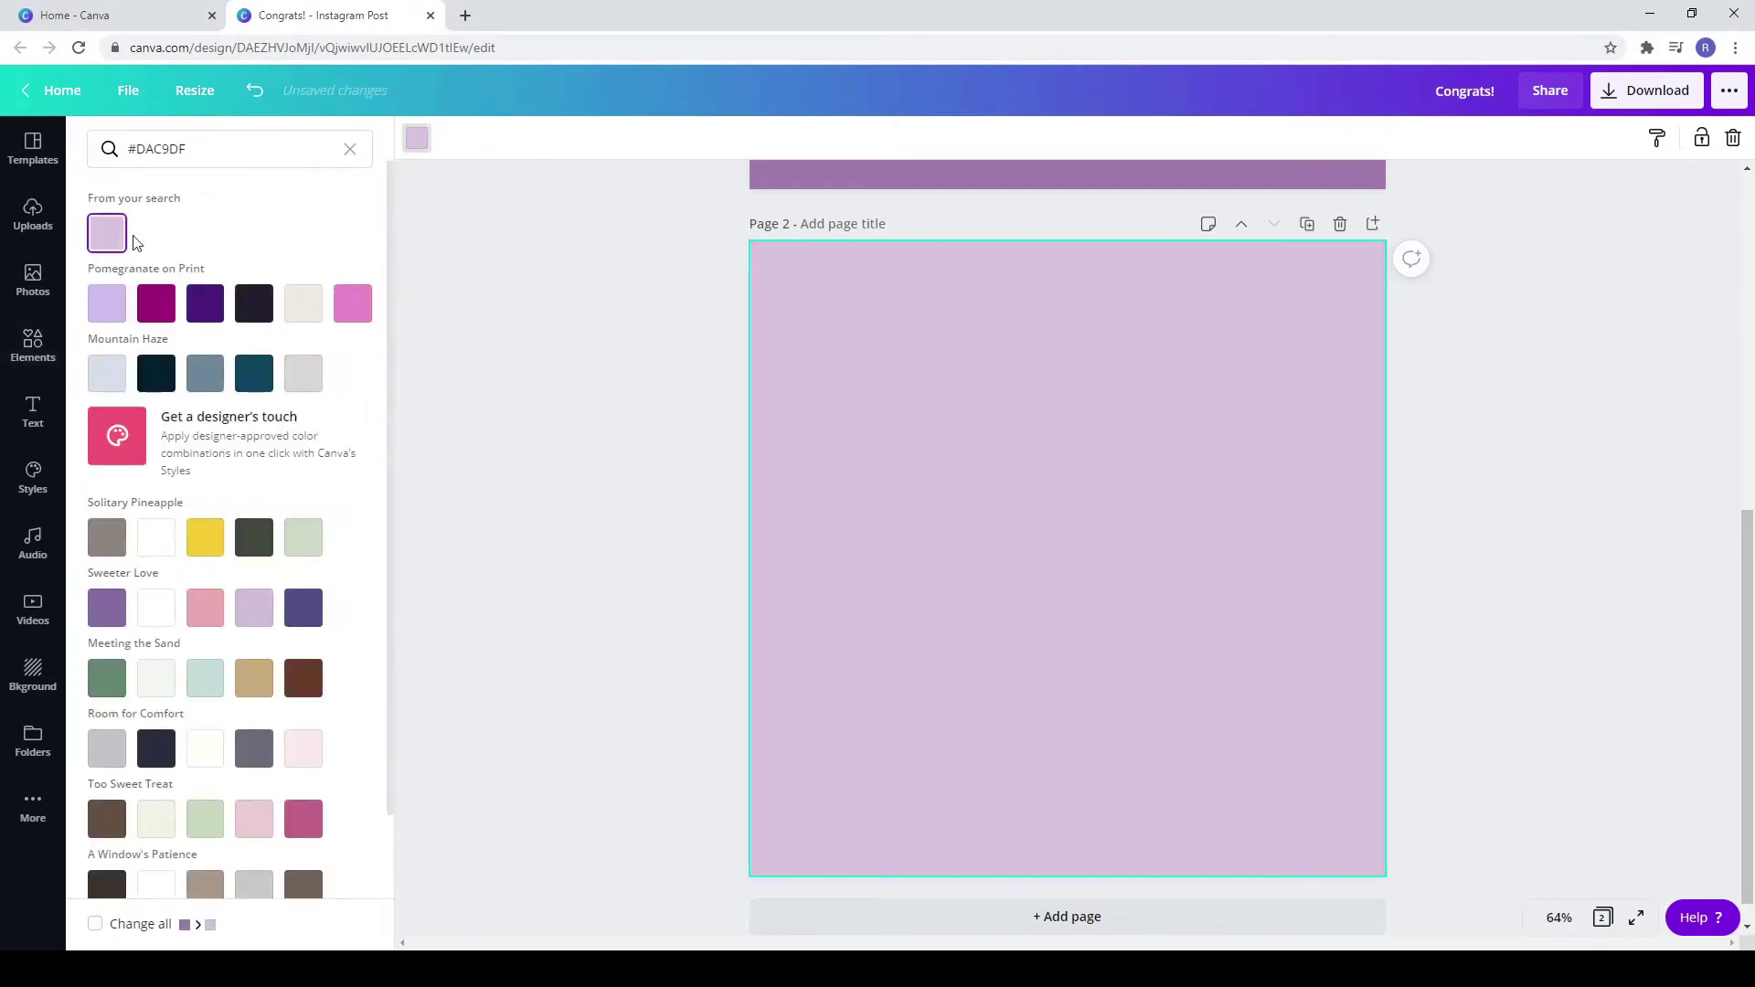
{"action": "left_click", "coordinate": [628, 428]}
Step: Copy the white dotted line from page 1 and paste it onto page 2
{"action": "scroll", "coordinate": [1106, 448], "scroll_direction": "up", "scroll_amount": 3}
{"action": "right_click", "coordinate": [1068, 510]}
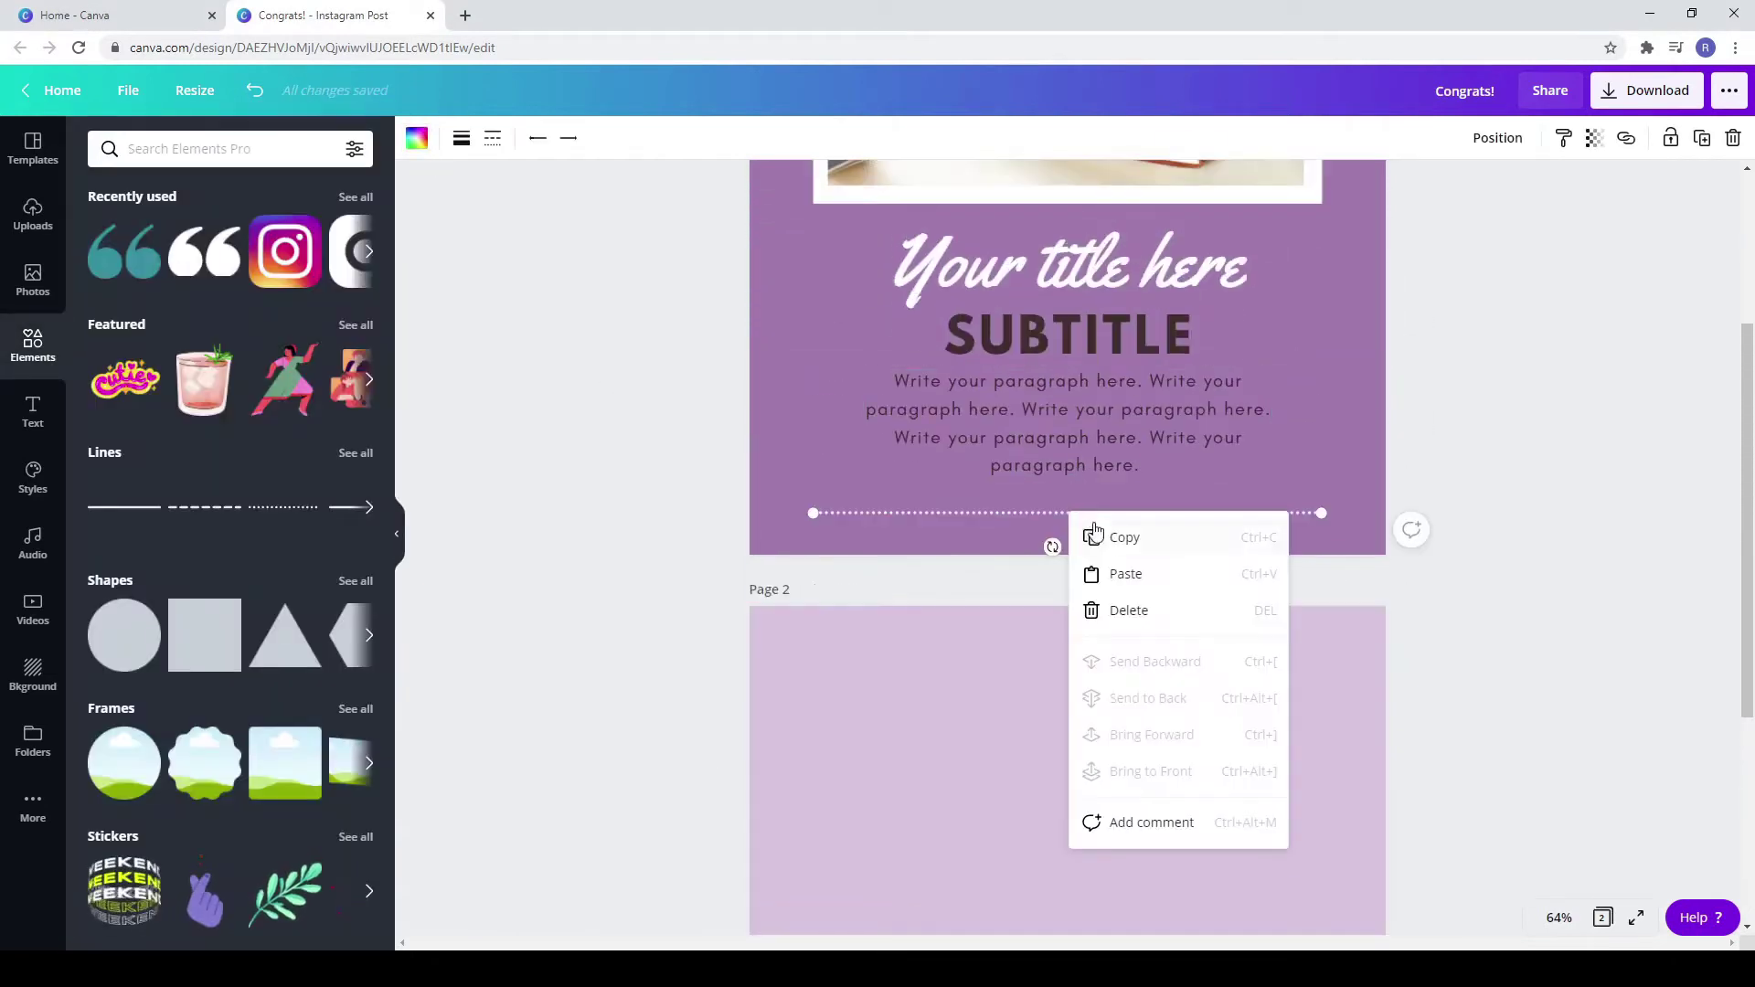
{"action": "left_click", "coordinate": [1092, 536]}
{"action": "scroll", "coordinate": [1037, 563], "scroll_direction": "down", "scroll_amount": 3}
{"action": "left_click", "coordinate": [1035, 563]}
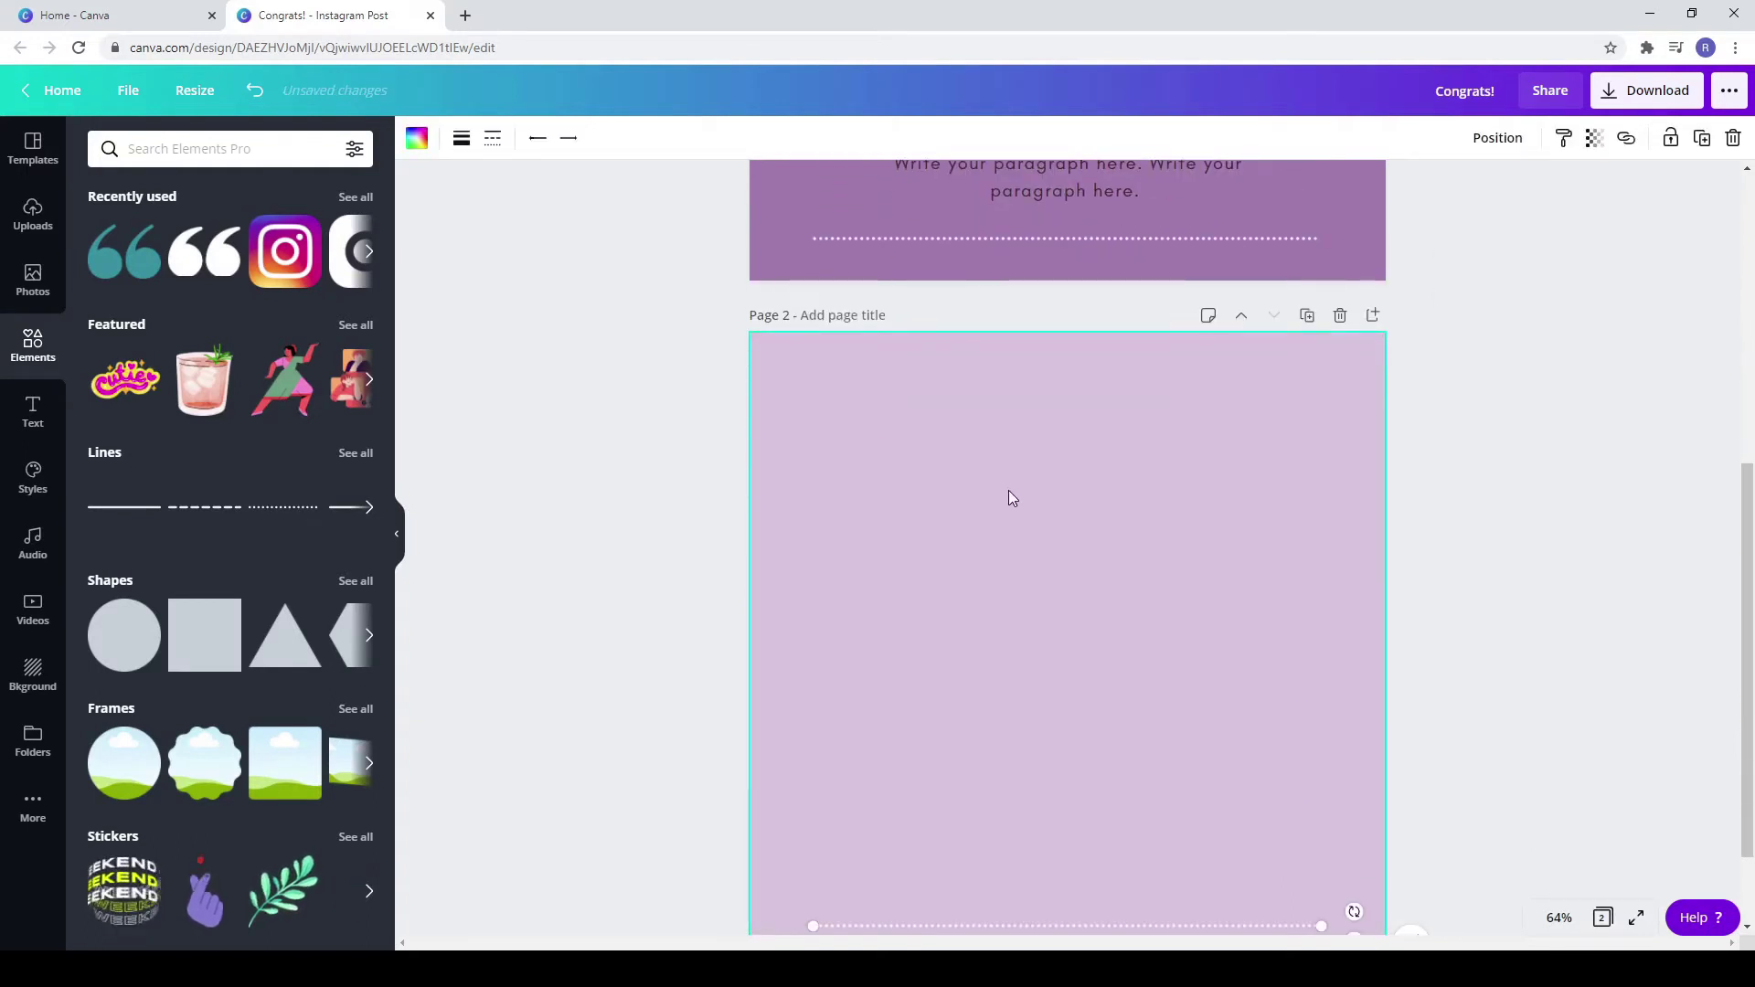
{"action": "scroll", "coordinate": [1007, 490], "scroll_direction": "down", "scroll_amount": 1}
Step: Colour page 2's dotted line dark brown and move it near the page's upper edge
{"action": "left_click", "coordinate": [417, 137]}
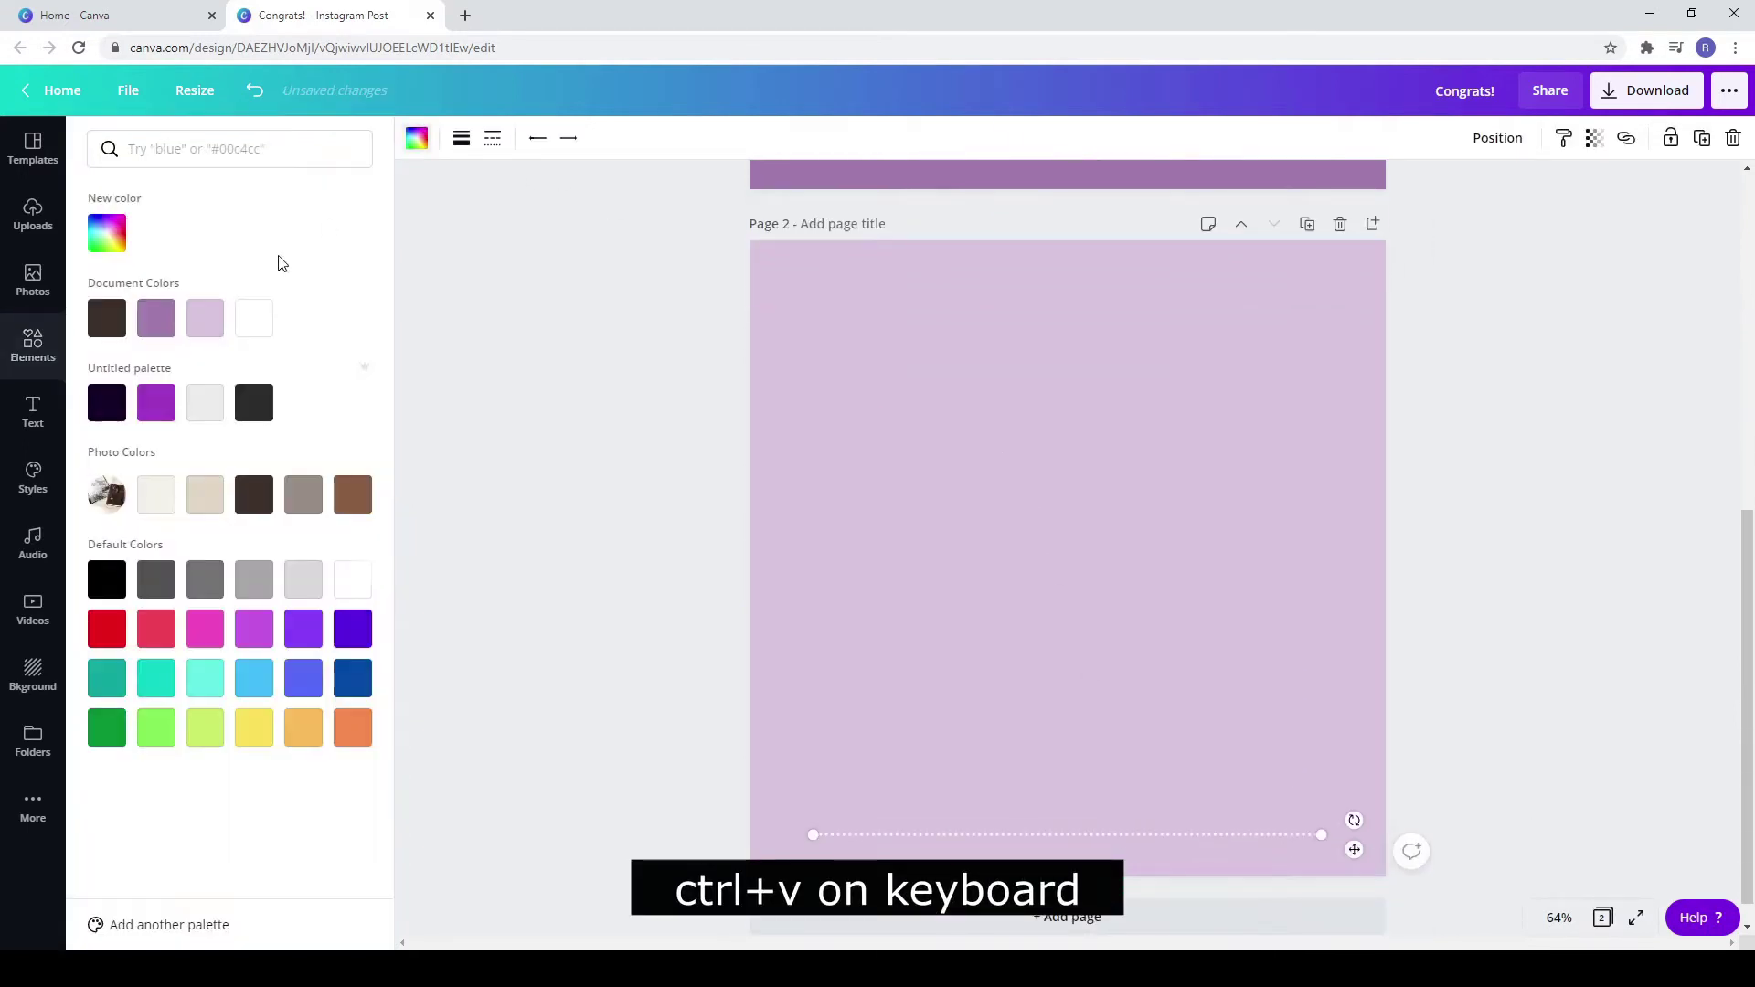
{"action": "left_click", "coordinate": [114, 322]}
{"action": "left_click_drag", "start_coordinate": [1011, 837], "coordinate": [1002, 289]}
Step: Copy the photo together with its white frame from page 1 and paste both onto page 2
{"action": "scroll", "coordinate": [988, 567], "scroll_direction": "up", "scroll_amount": 6}
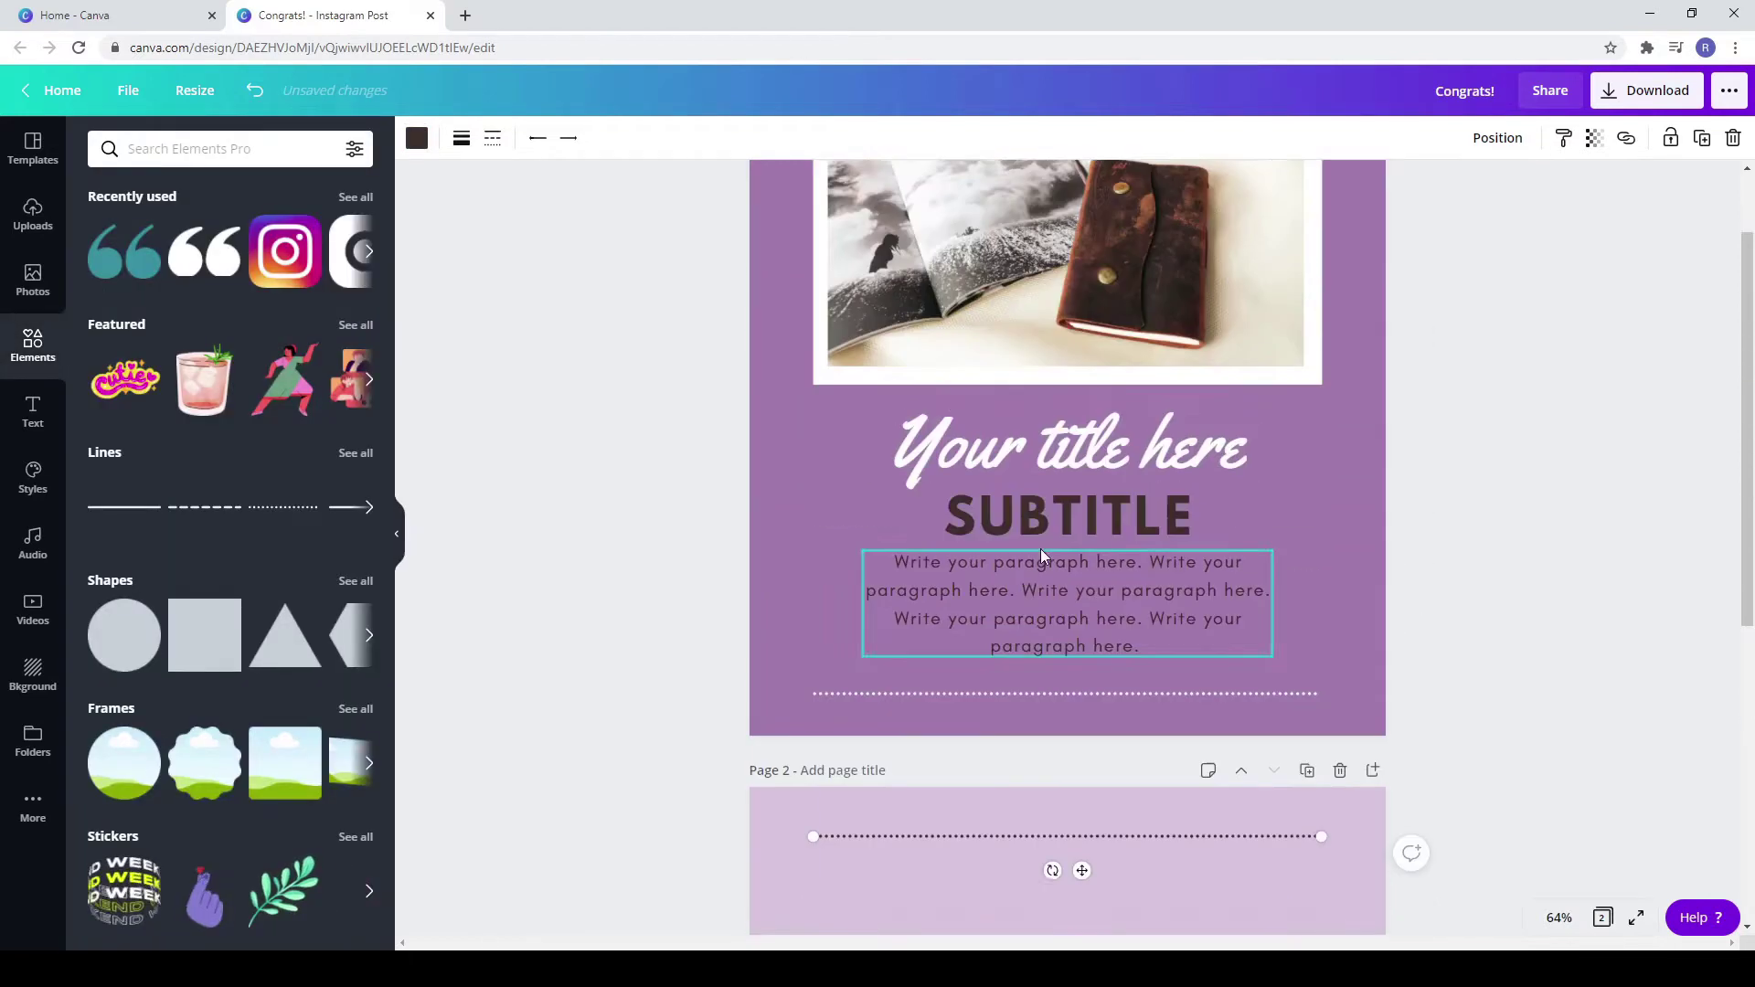
{"action": "scroll", "coordinate": [1040, 548], "scroll_direction": "up", "scroll_amount": 1}
{"action": "left_click_drag", "start_coordinate": [1333, 468], "coordinate": [1110, 334]}
{"action": "right_click", "coordinate": [1109, 335]}
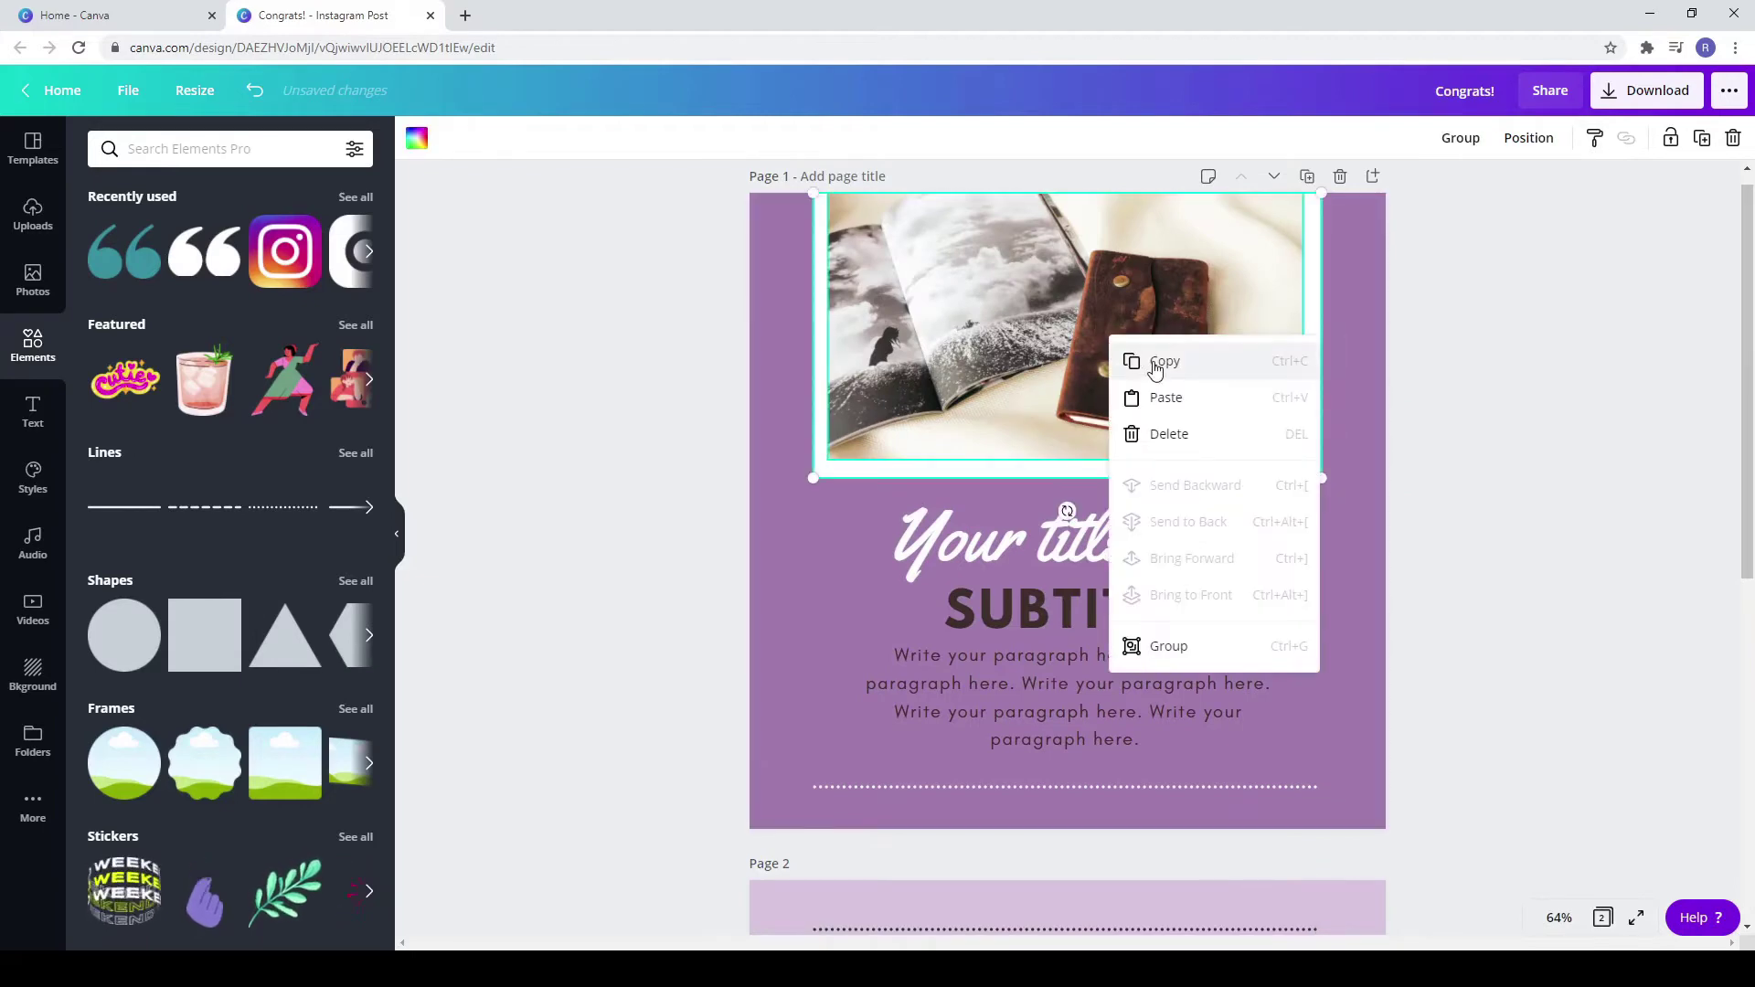
{"action": "left_click", "coordinate": [1157, 362]}
{"action": "scroll", "coordinate": [1138, 428], "scroll_direction": "down", "scroll_amount": 7}
{"action": "right_click", "coordinate": [1062, 536]}
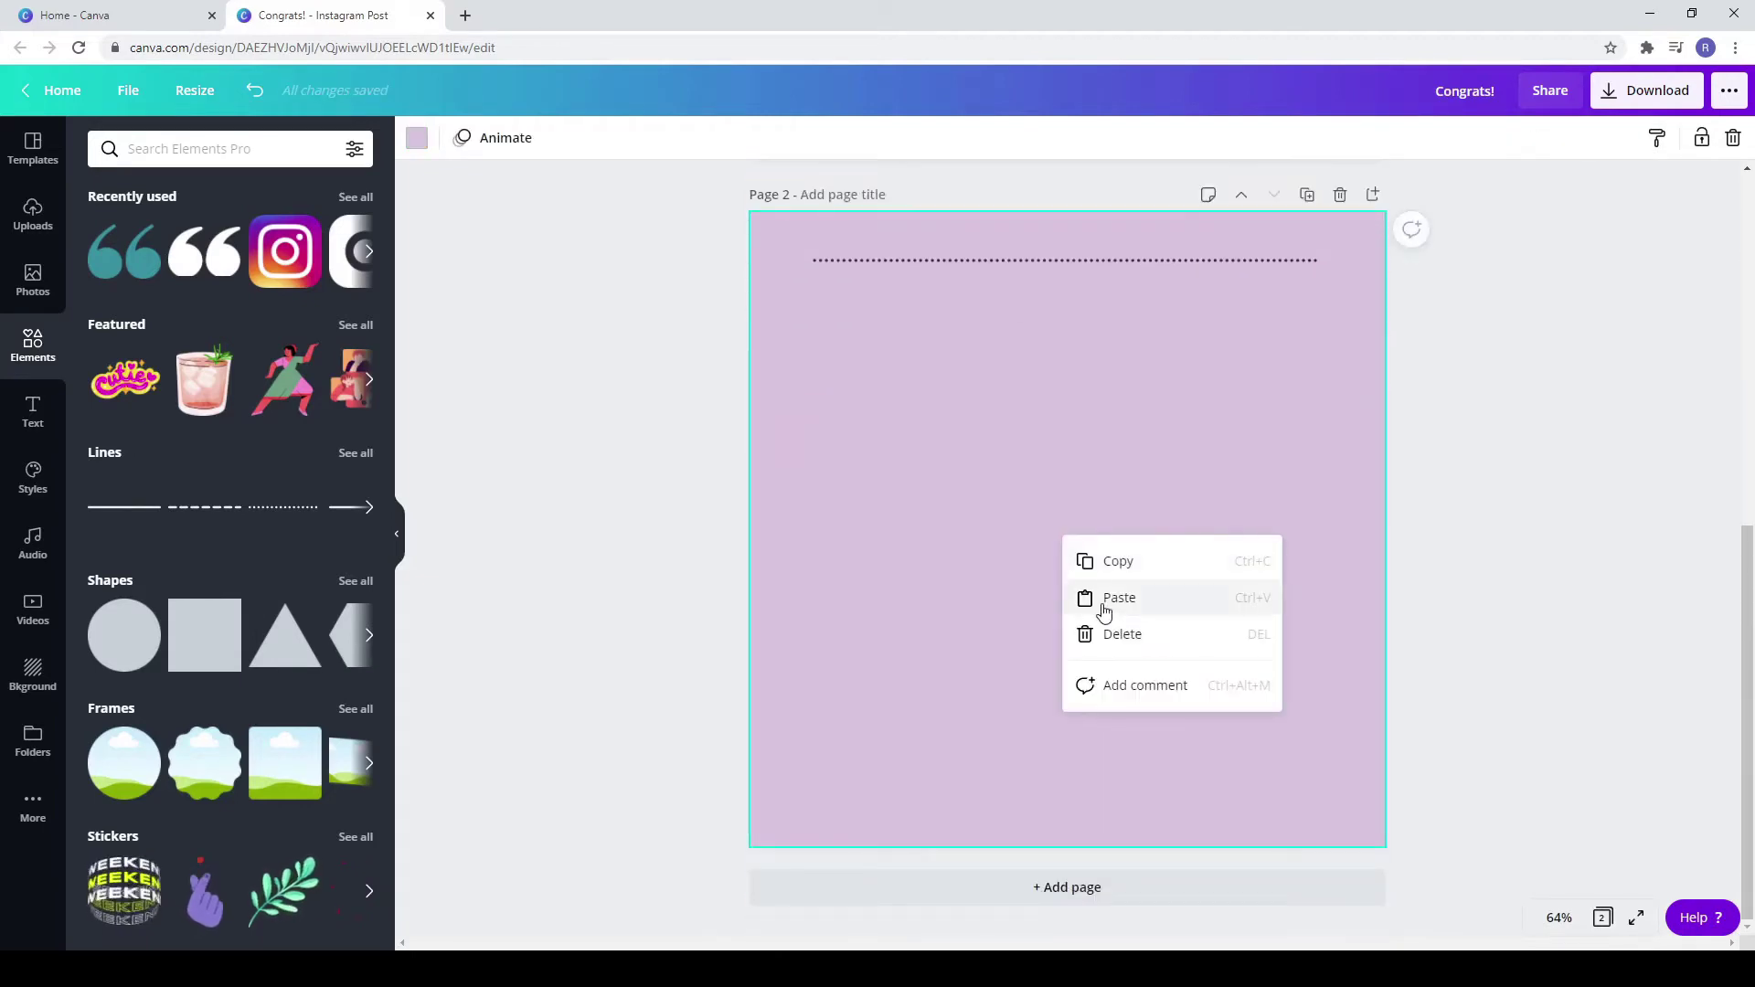
{"action": "left_click", "coordinate": [1104, 599]}
Step: Place the framed photo horizontally centred across page 2's lower edge, with the photo lowered slightly to leave a white border above it
{"action": "left_click_drag", "start_coordinate": [1025, 335], "coordinate": [1033, 727]}
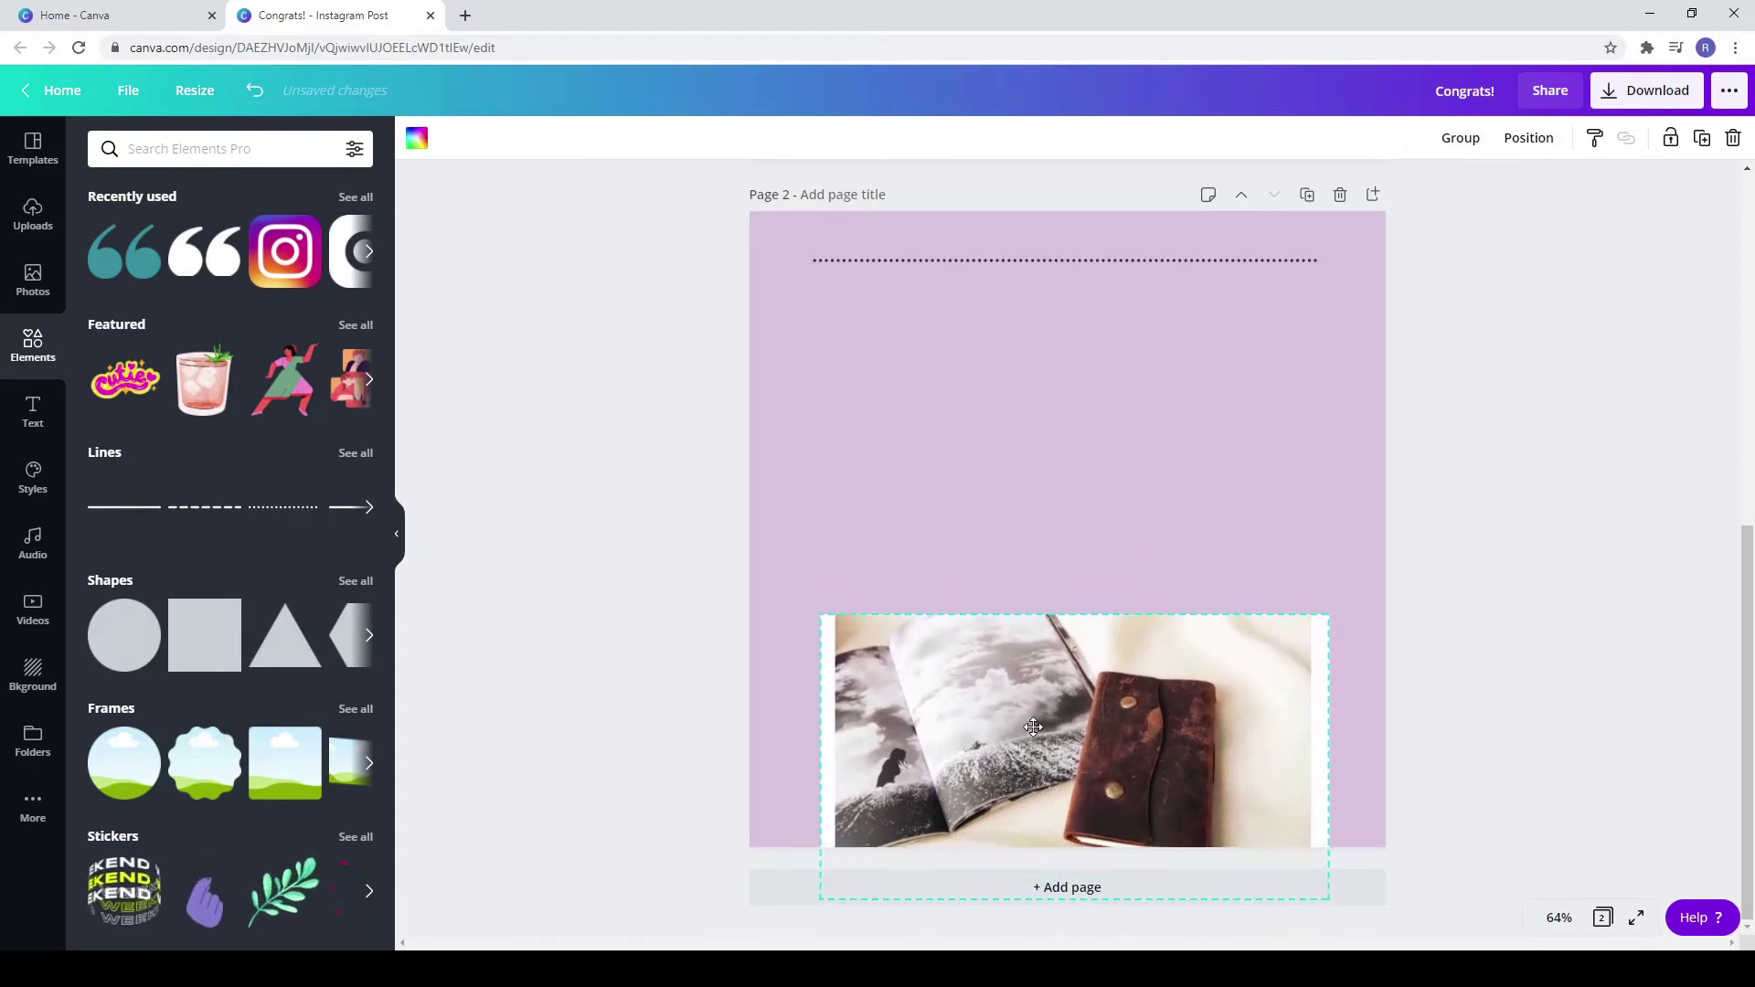
{"action": "left_click_drag", "start_coordinate": [891, 657], "coordinate": [895, 676]}
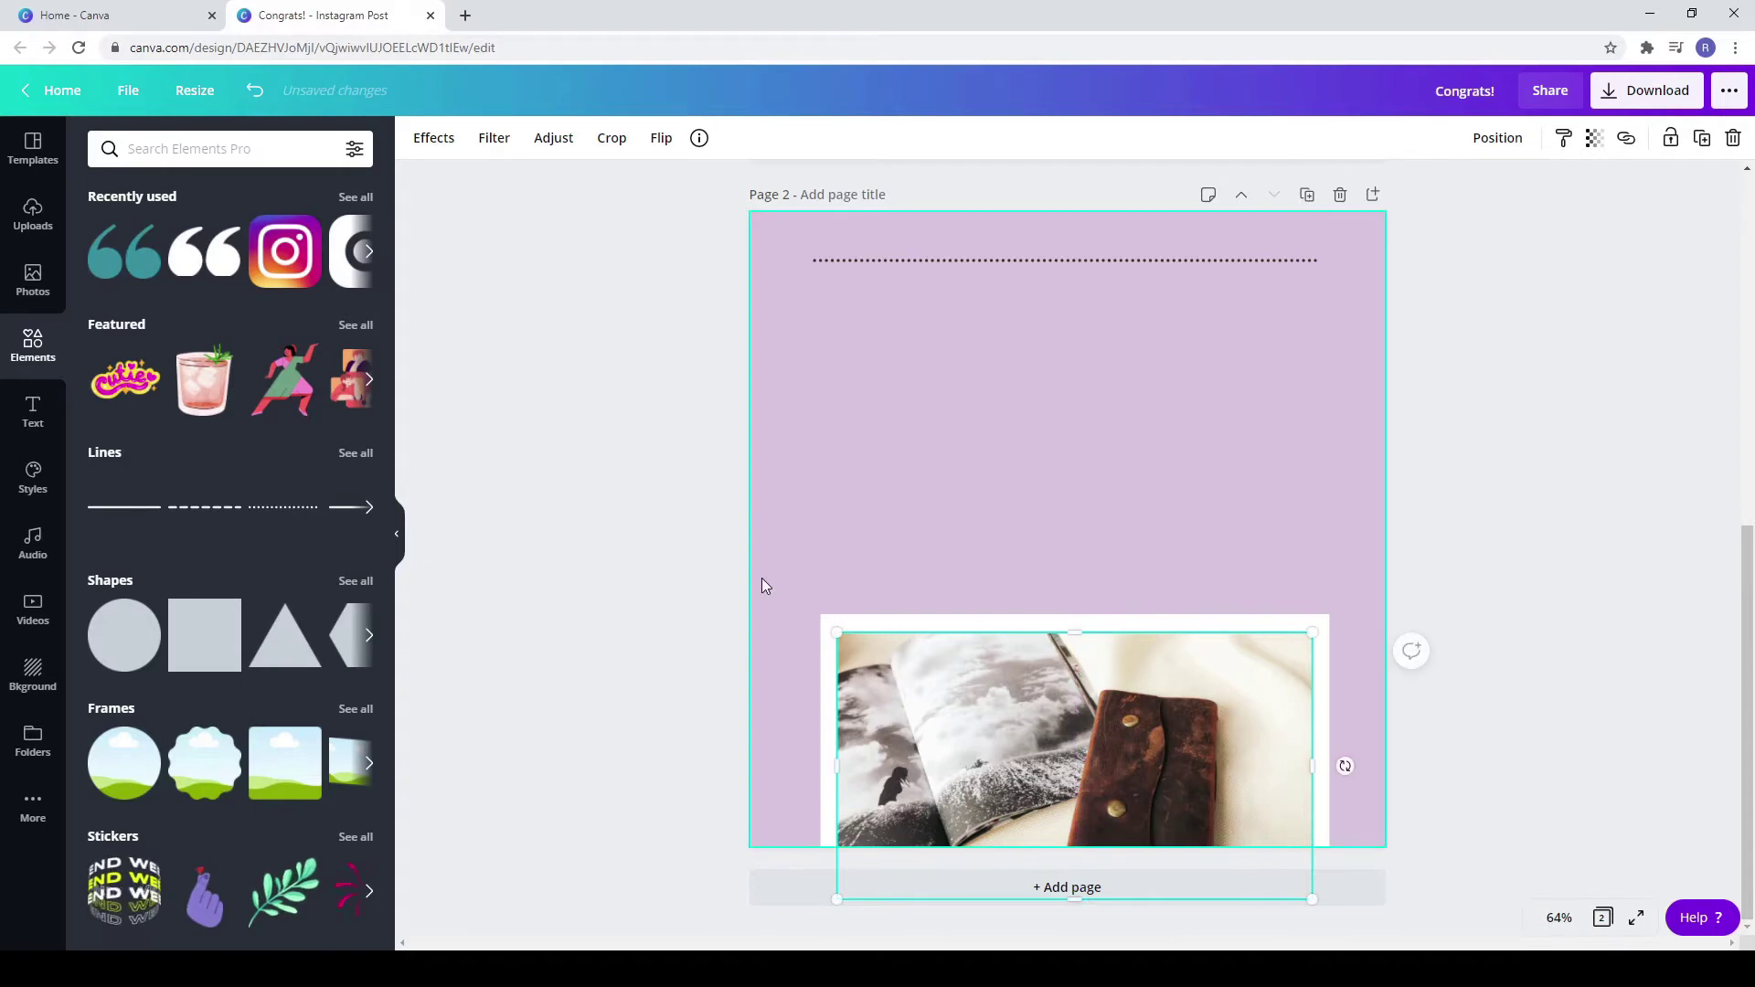
{"action": "left_click_drag", "start_coordinate": [766, 577], "coordinate": [1317, 839]}
{"action": "left_click_drag", "start_coordinate": [1202, 757], "coordinate": [1195, 756]}
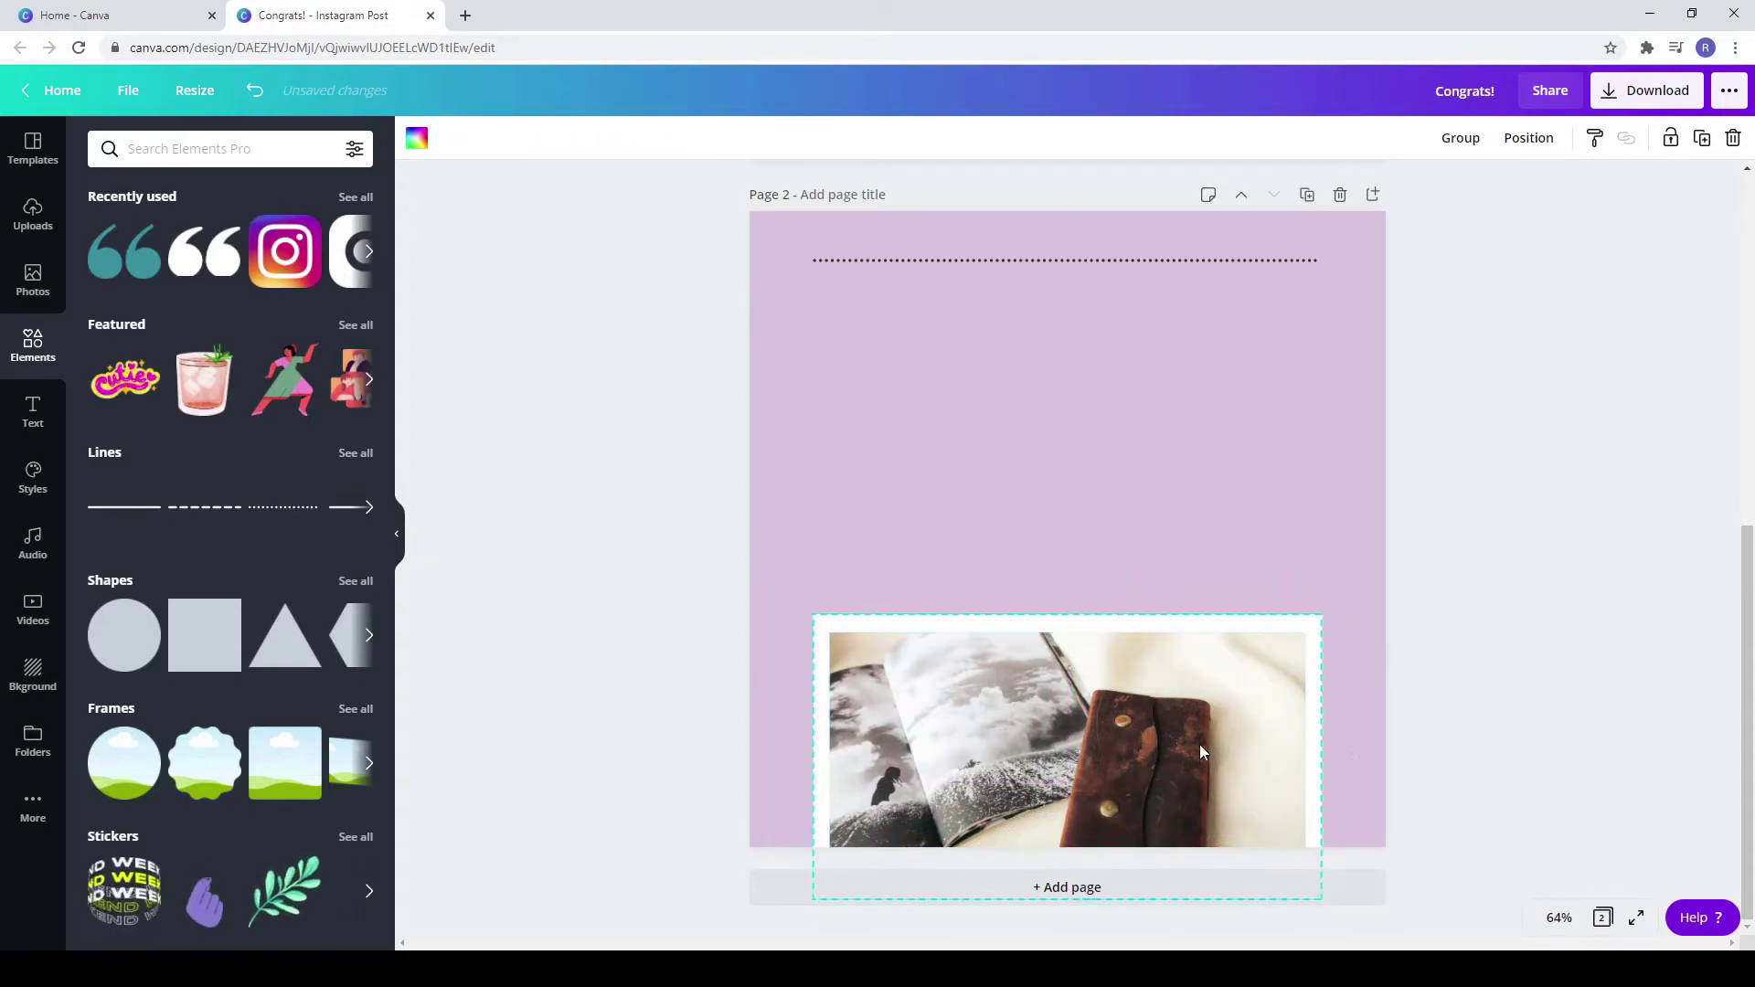
{"action": "left_click", "coordinate": [589, 841]}
Step: Copy the subtitle from page 1 to page 2 and place it between the dotted line and the photo
{"action": "scroll", "coordinate": [1005, 566], "scroll_direction": "up", "scroll_amount": 6}
{"action": "right_click", "coordinate": [1060, 581]}
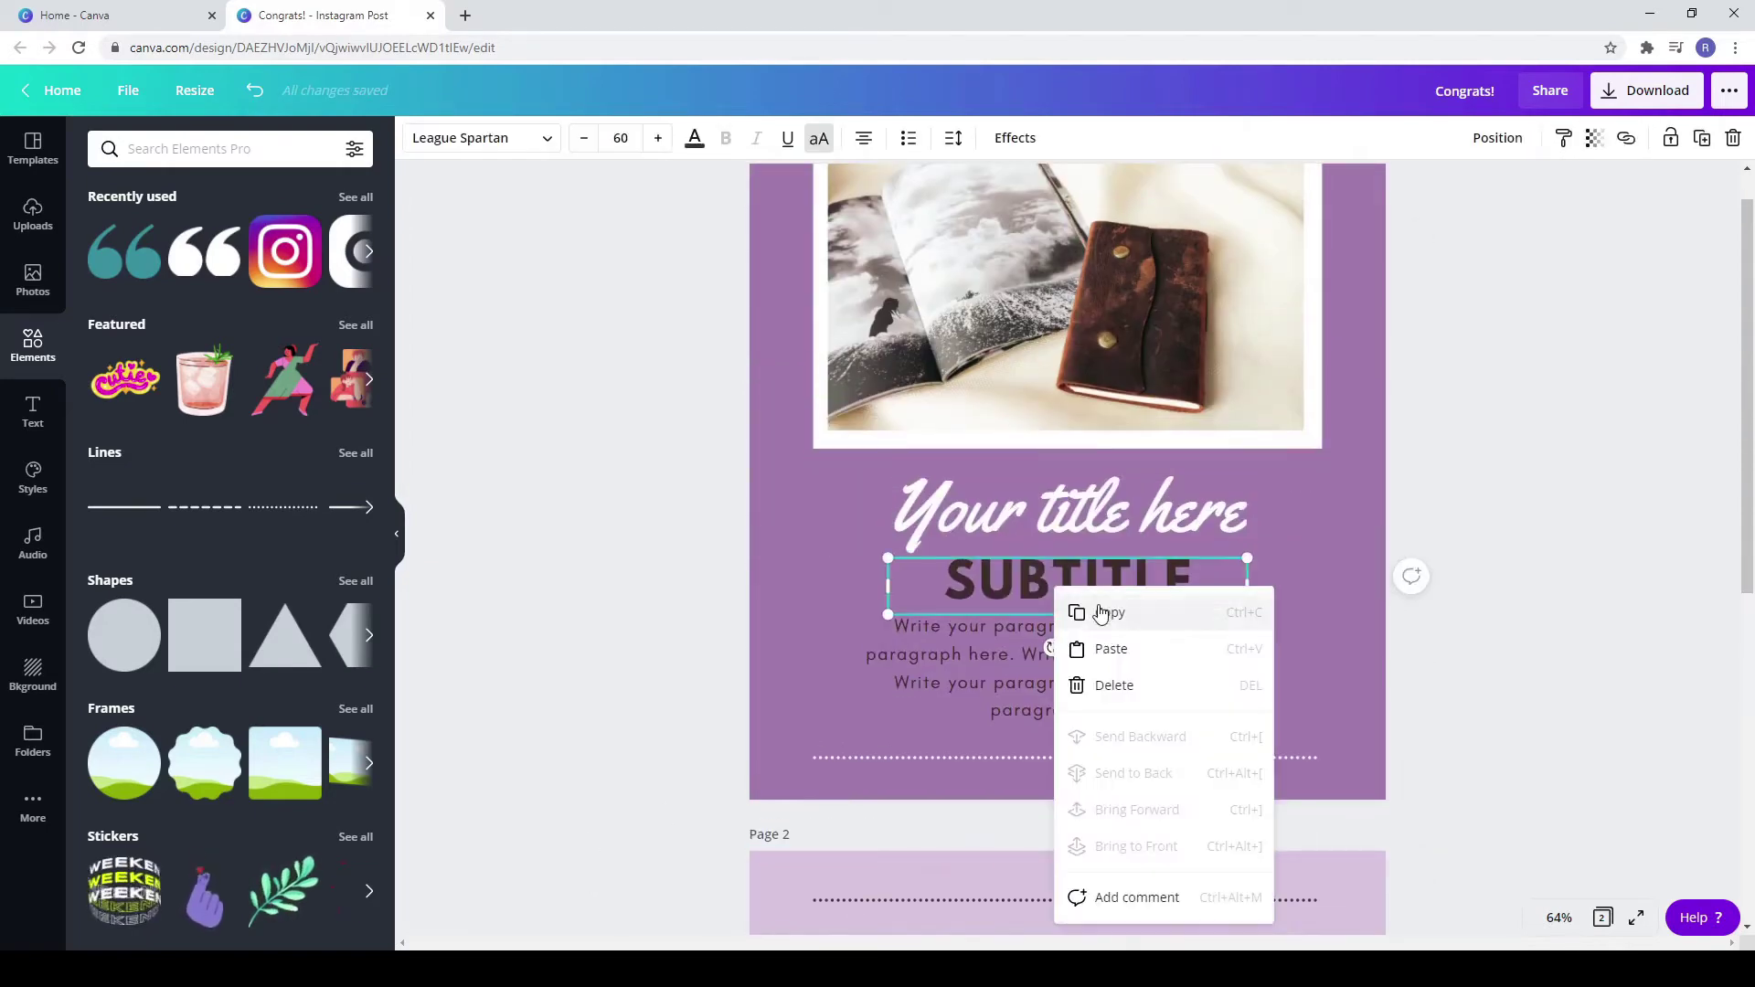
{"action": "scroll", "coordinate": [1030, 710], "scroll_direction": "down", "scroll_amount": 4}
{"action": "left_click", "coordinate": [1015, 684]}
{"action": "key", "text": "ctrl+v"}
{"action": "left_click_drag", "start_coordinate": [1042, 898], "coordinate": [1040, 707]}
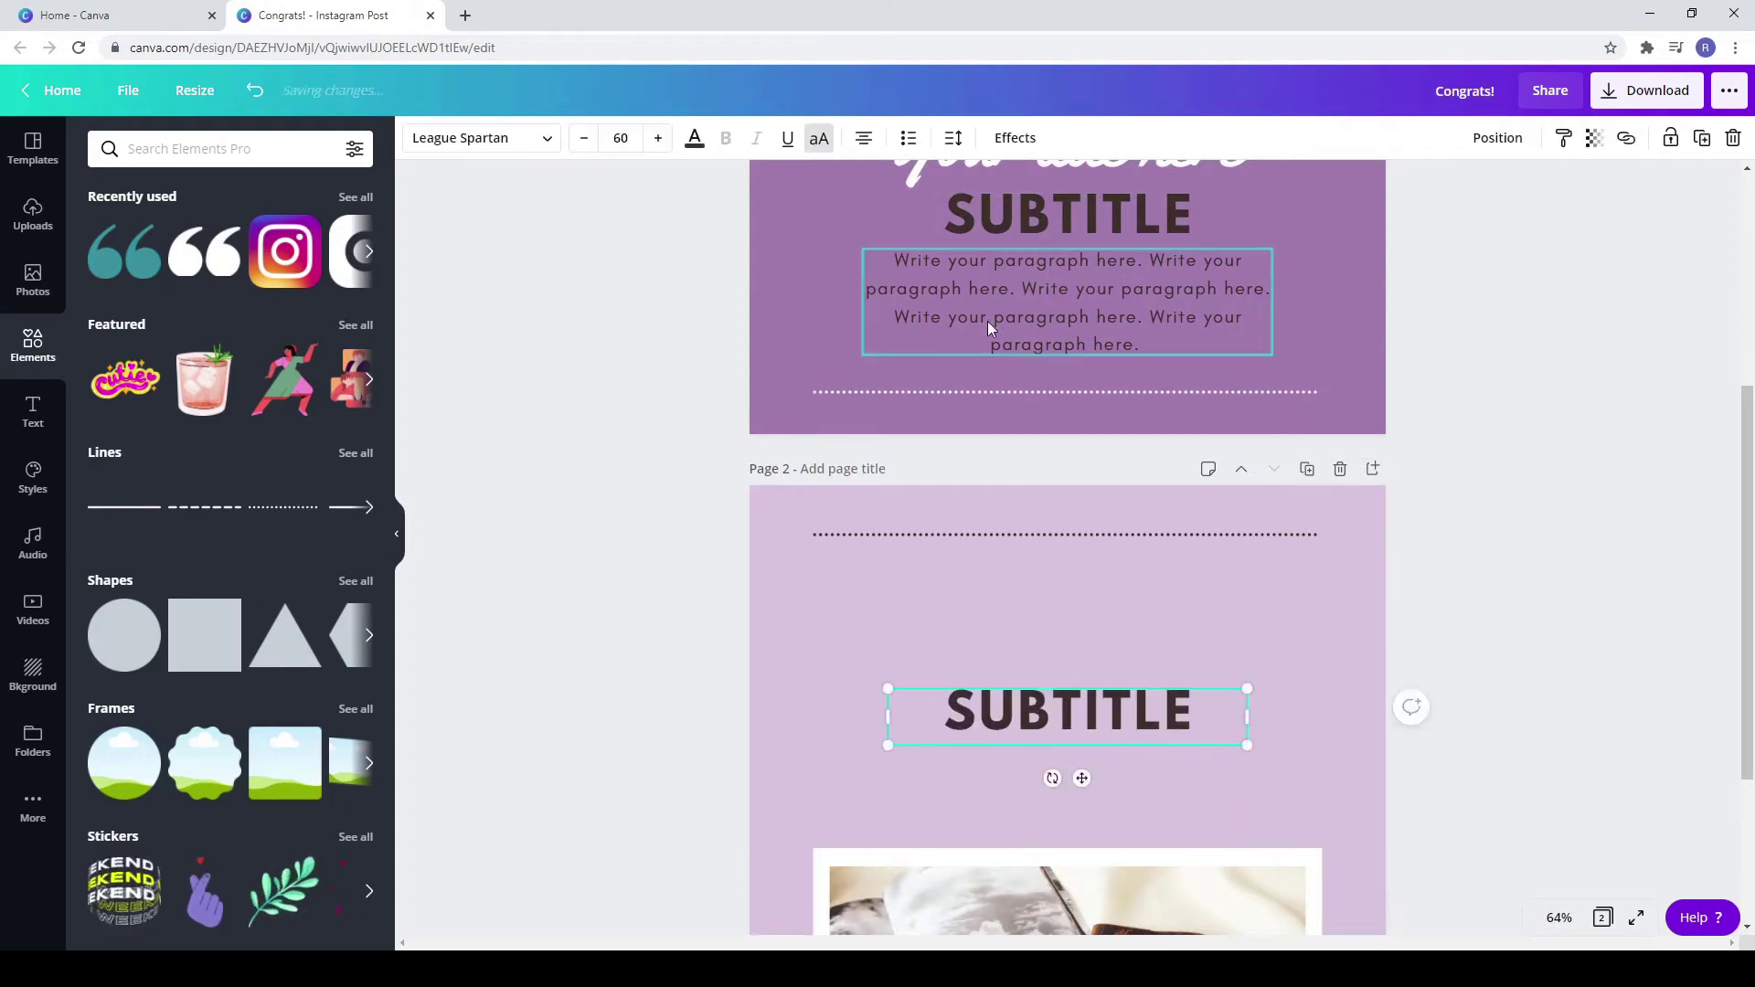
Step: Replace page 2's subtitle text with the paragraph text from page 1 and turn off its uppercase formatting
{"action": "left_click", "coordinate": [987, 319]}
{"action": "key", "text": "ctrl+a"}
{"action": "key", "text": "ctrl+c"}
{"action": "left_click", "coordinate": [1053, 704]}
{"action": "double_click", "coordinate": [1053, 704]}
{"action": "key", "text": "ctrl+v"}
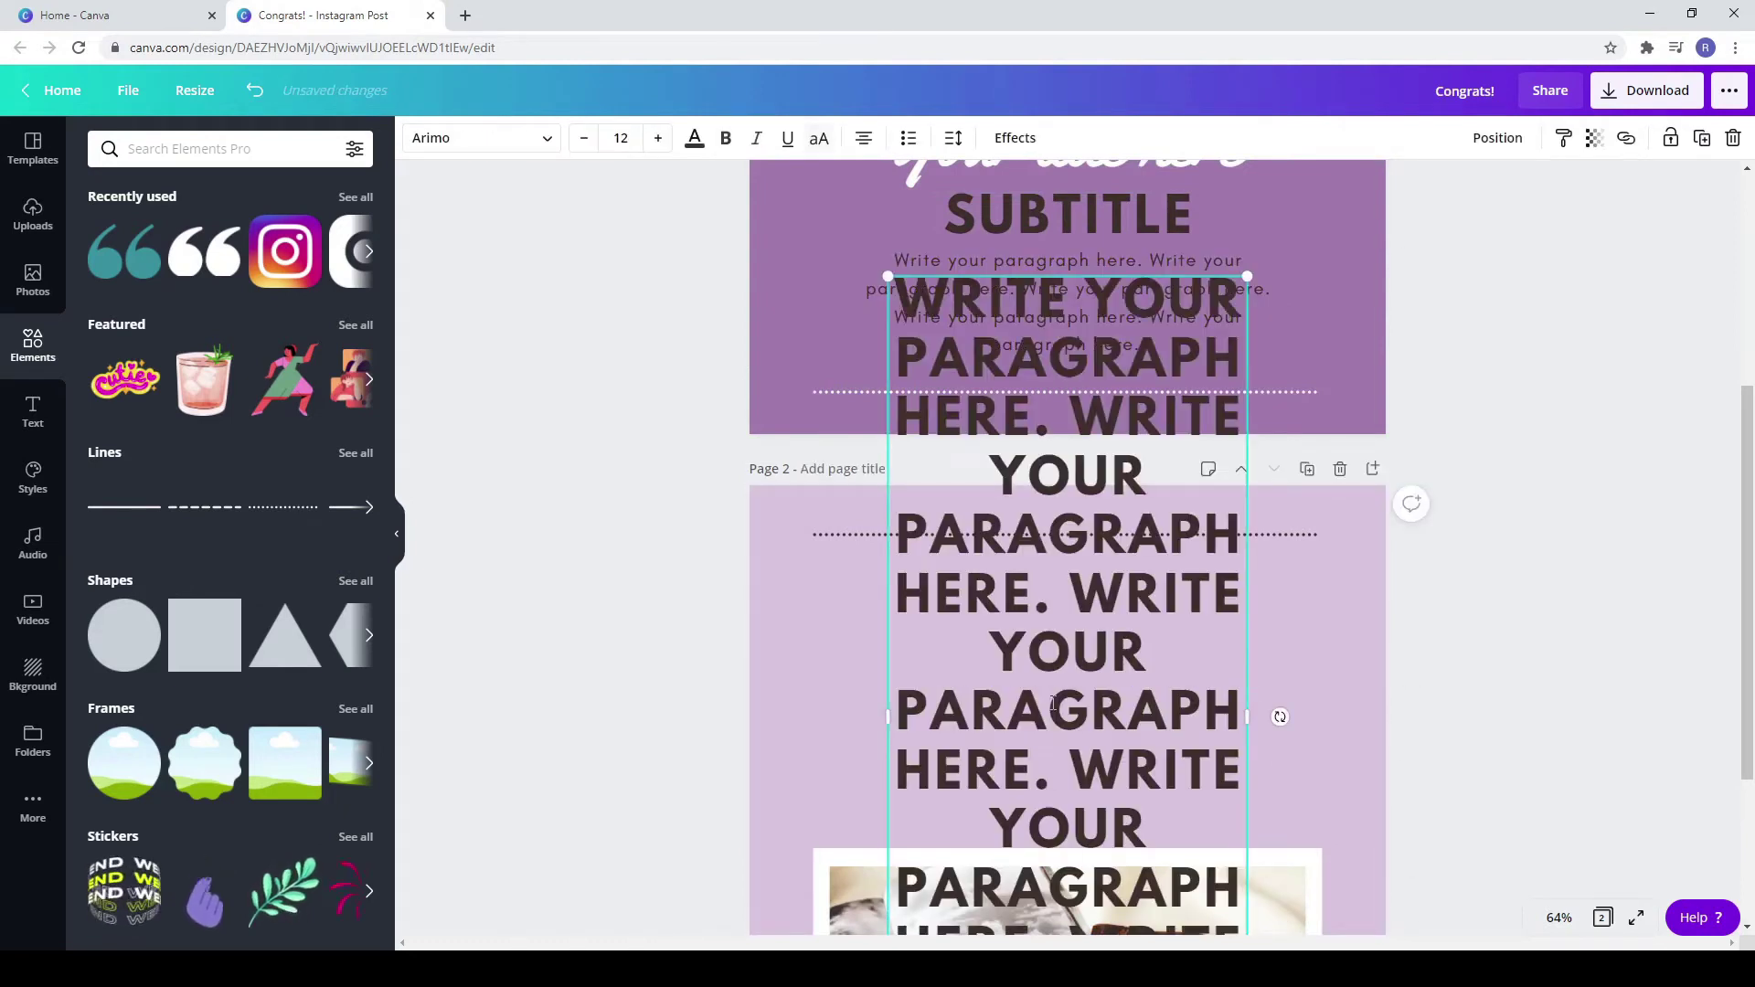
{"action": "left_click", "coordinate": [1072, 518]}
{"action": "left_click", "coordinate": [811, 144]}
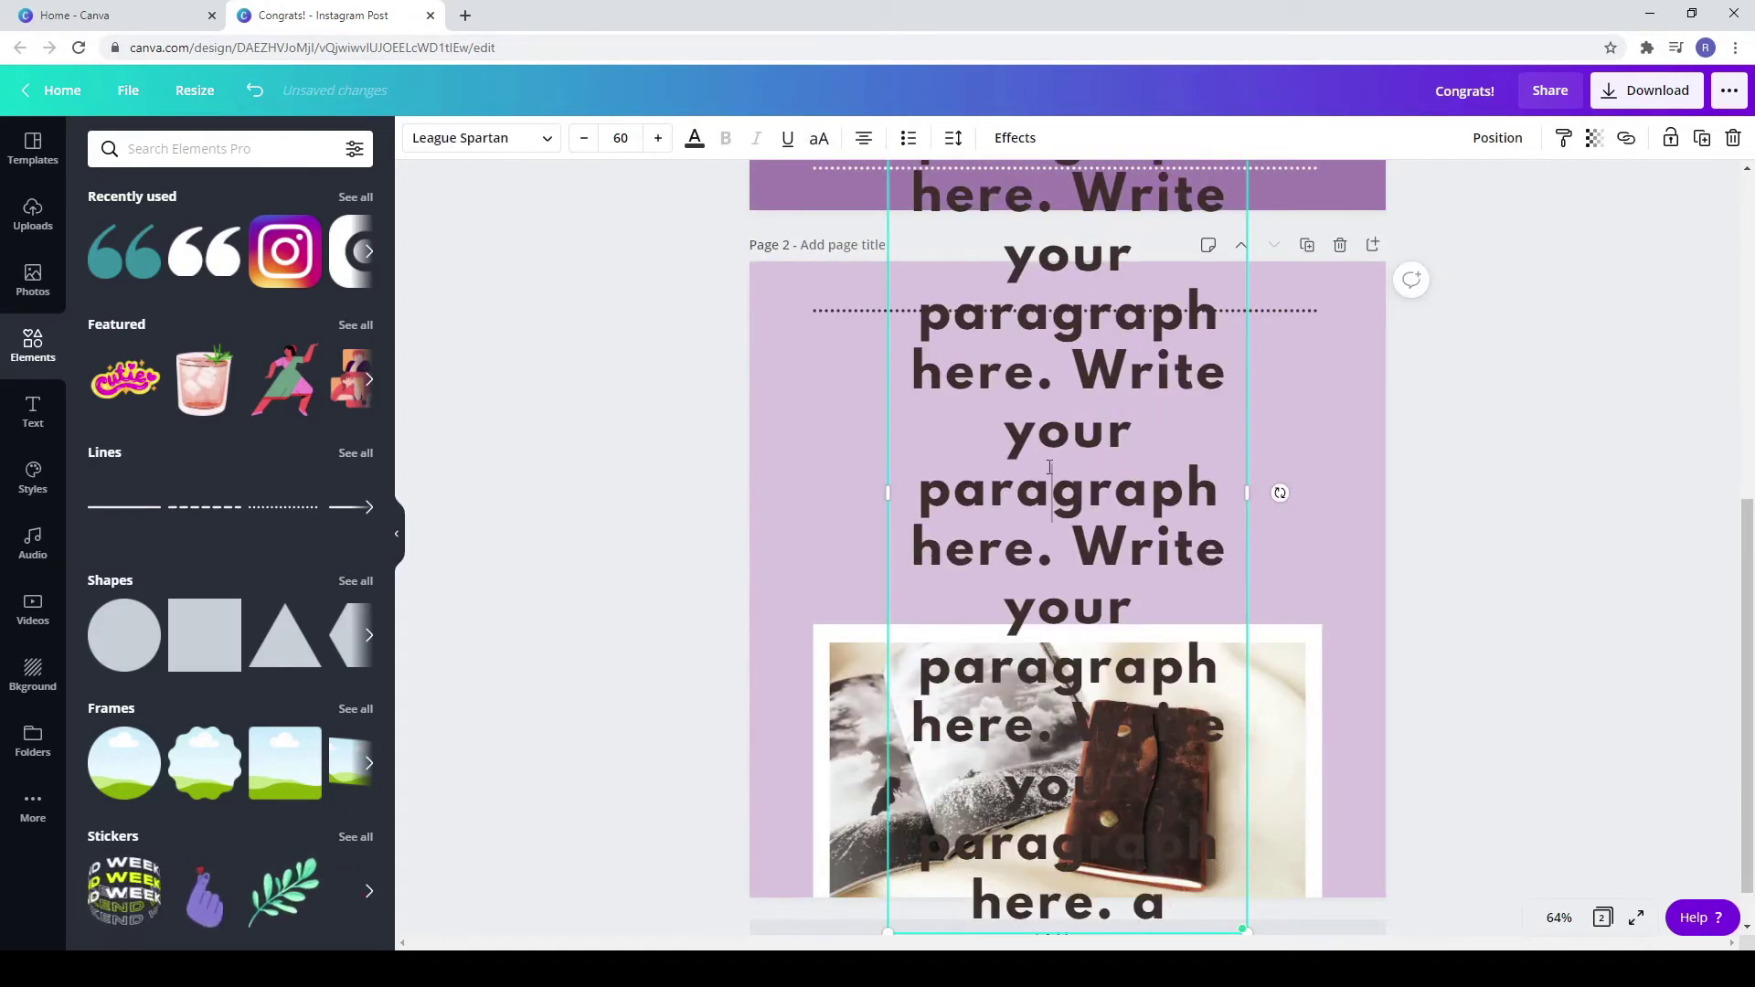
Step: Set page 2's paragraph text to size 30 and widen its box to nearly the photo frame's width
{"action": "key", "text": "ctrl+a"}
{"action": "left_click", "coordinate": [614, 137]}
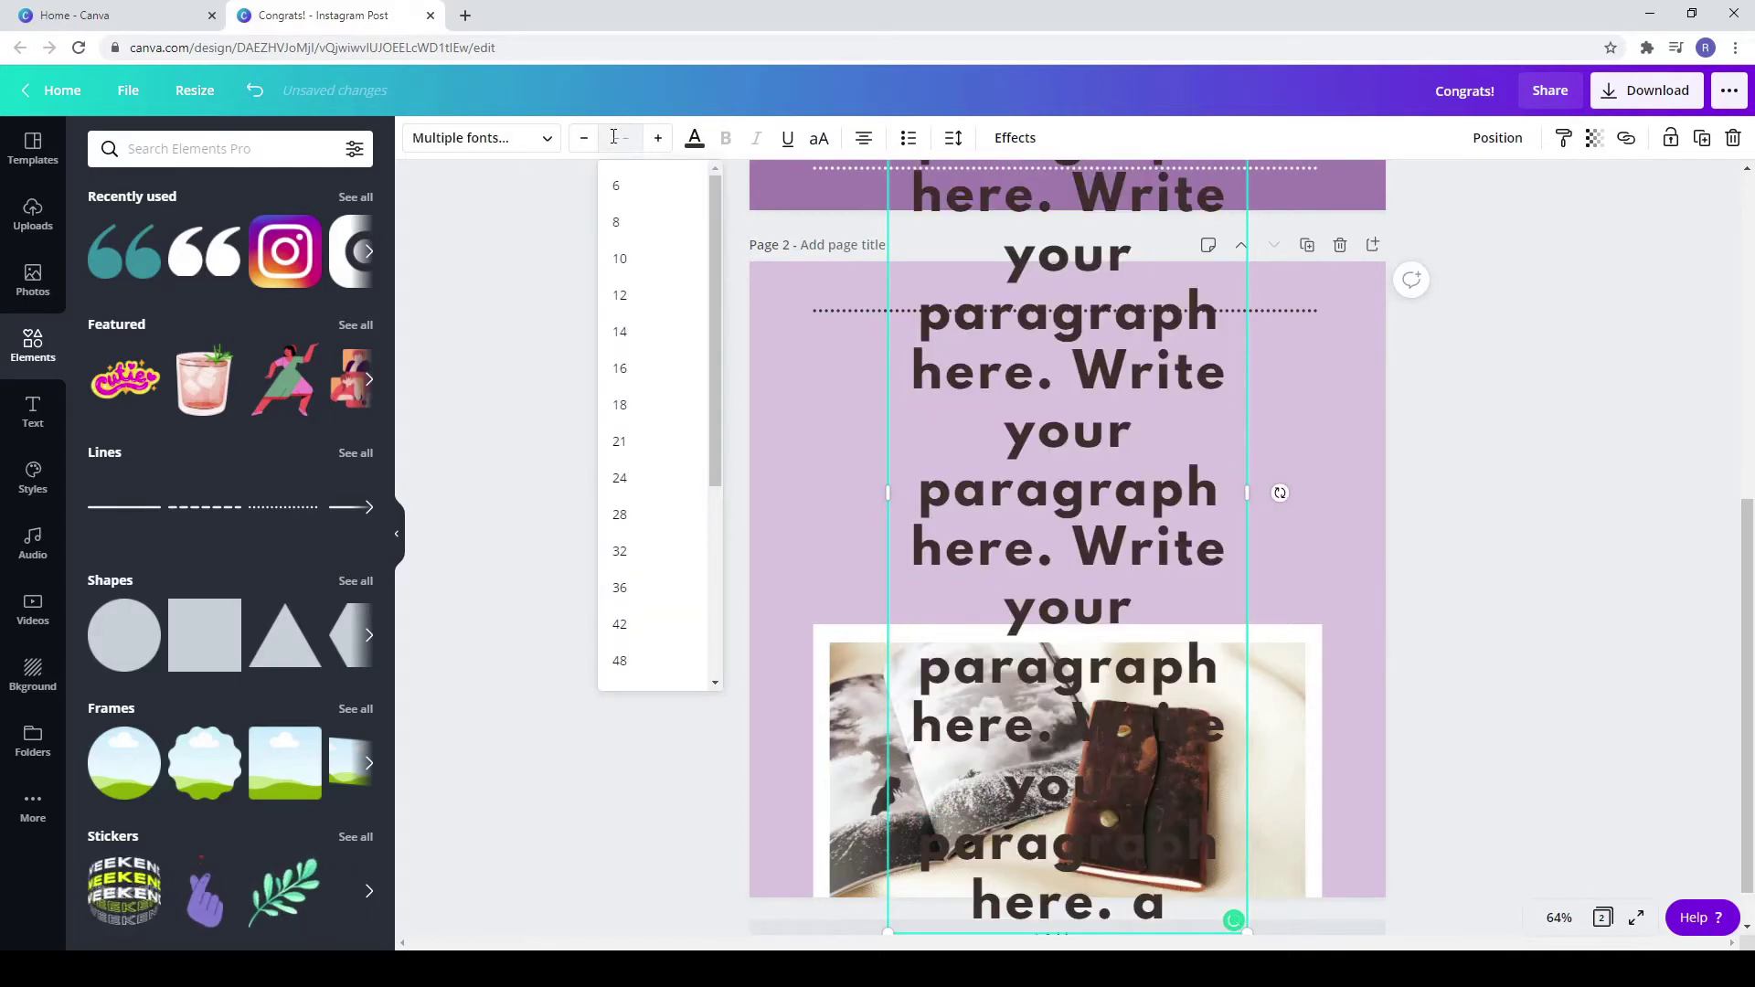
{"action": "type", "text": "30"}
{"action": "key", "text": "Return"}
{"action": "left_click_drag", "start_coordinate": [1249, 494], "coordinate": [1369, 510]}
{"action": "left_click", "coordinate": [1485, 538]}
Step: Remove the stray trailing "a" and colour the paragraph white, with "your paragraph here." in its third sentence dark brown
{"action": "left_click", "coordinate": [1187, 507]}
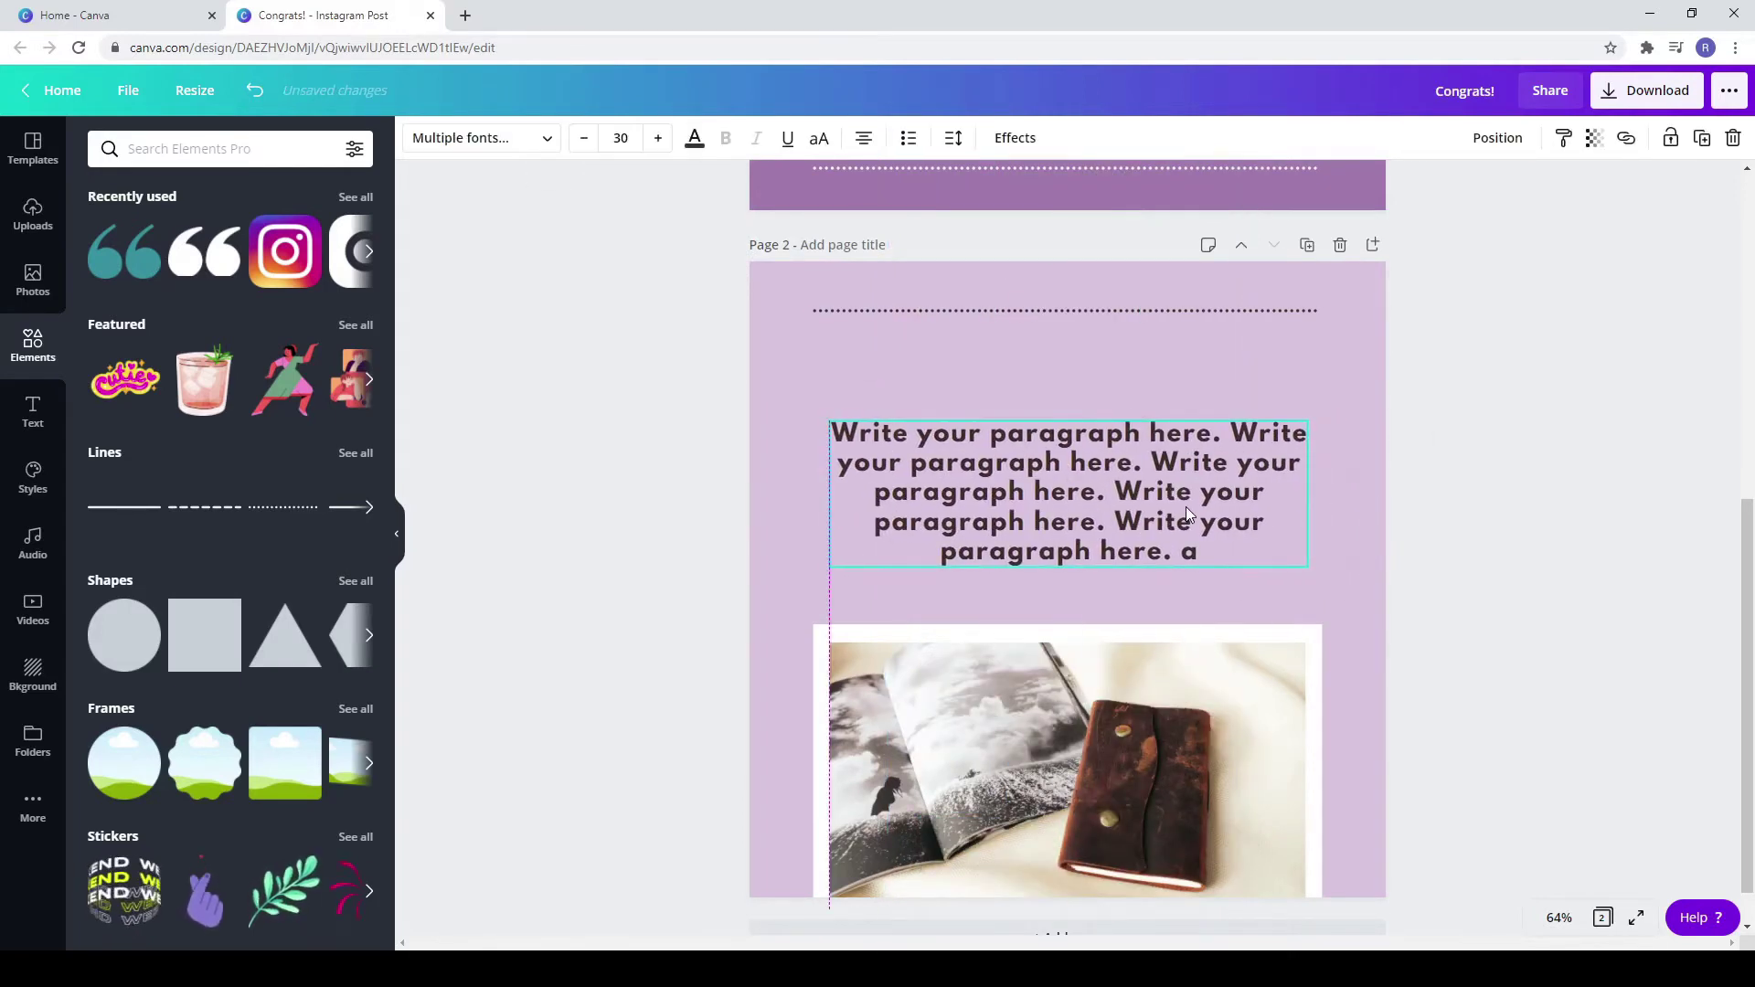
{"action": "left_click", "coordinate": [695, 138]}
{"action": "left_click", "coordinate": [254, 322]}
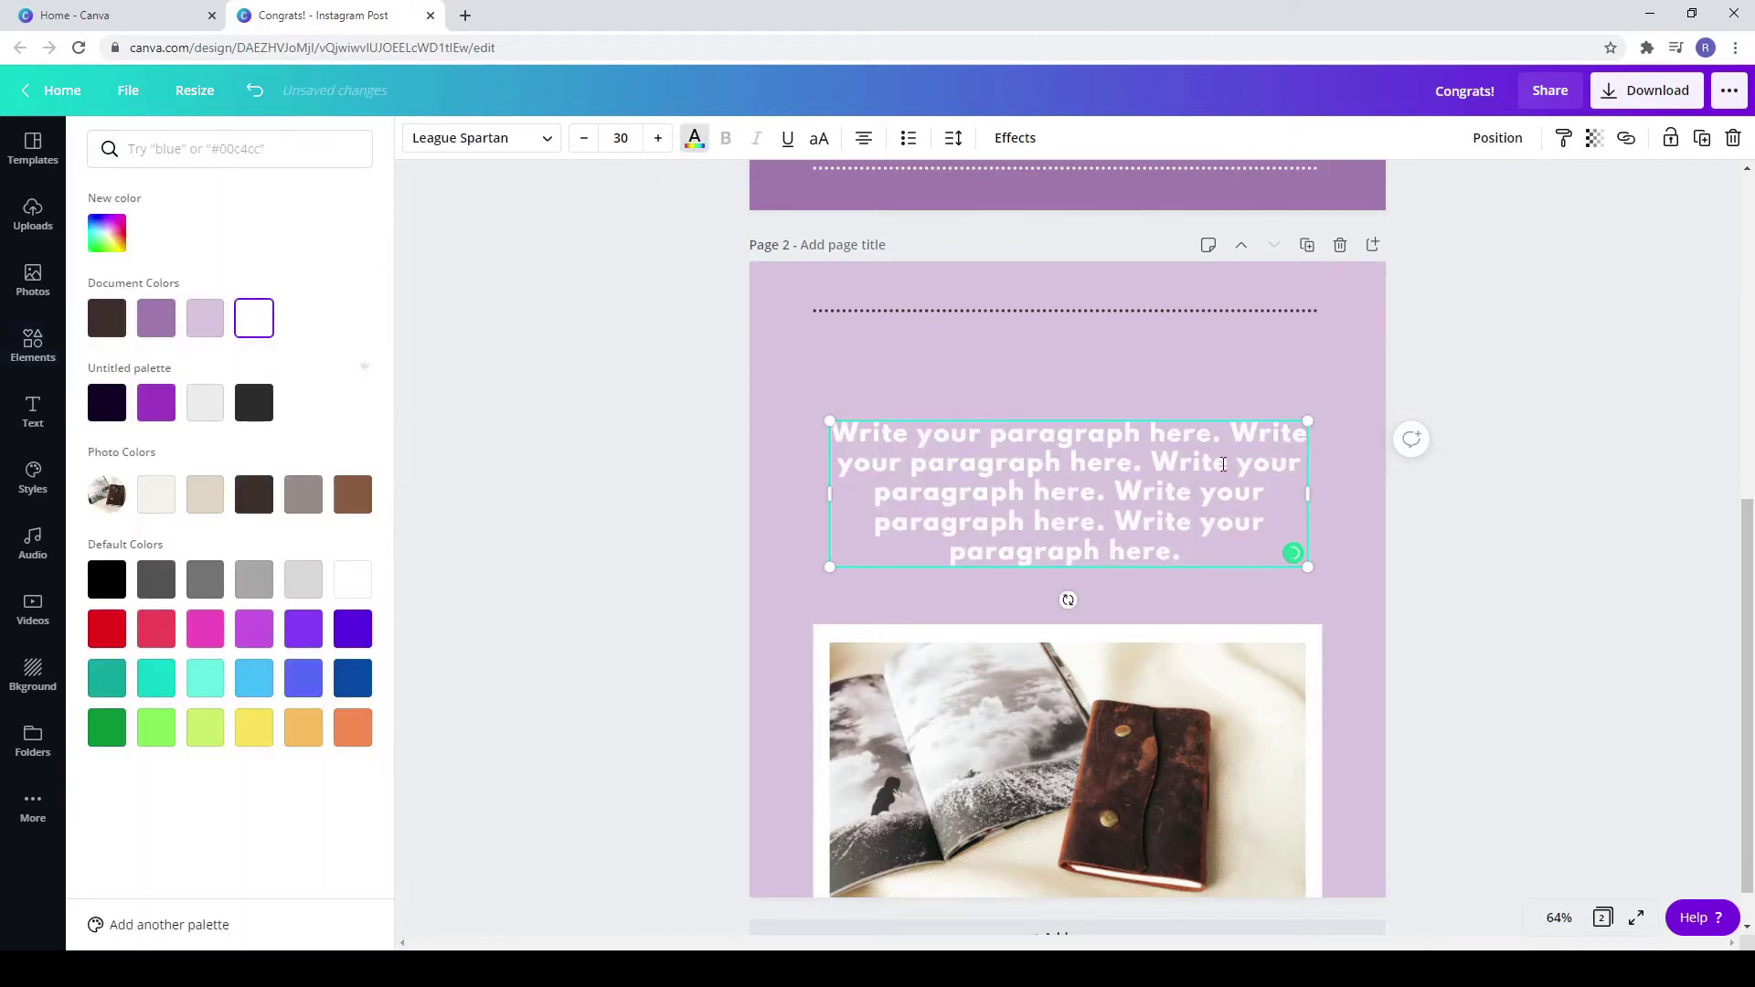
{"action": "left_click_drag", "start_coordinate": [1223, 464], "coordinate": [1105, 506]}
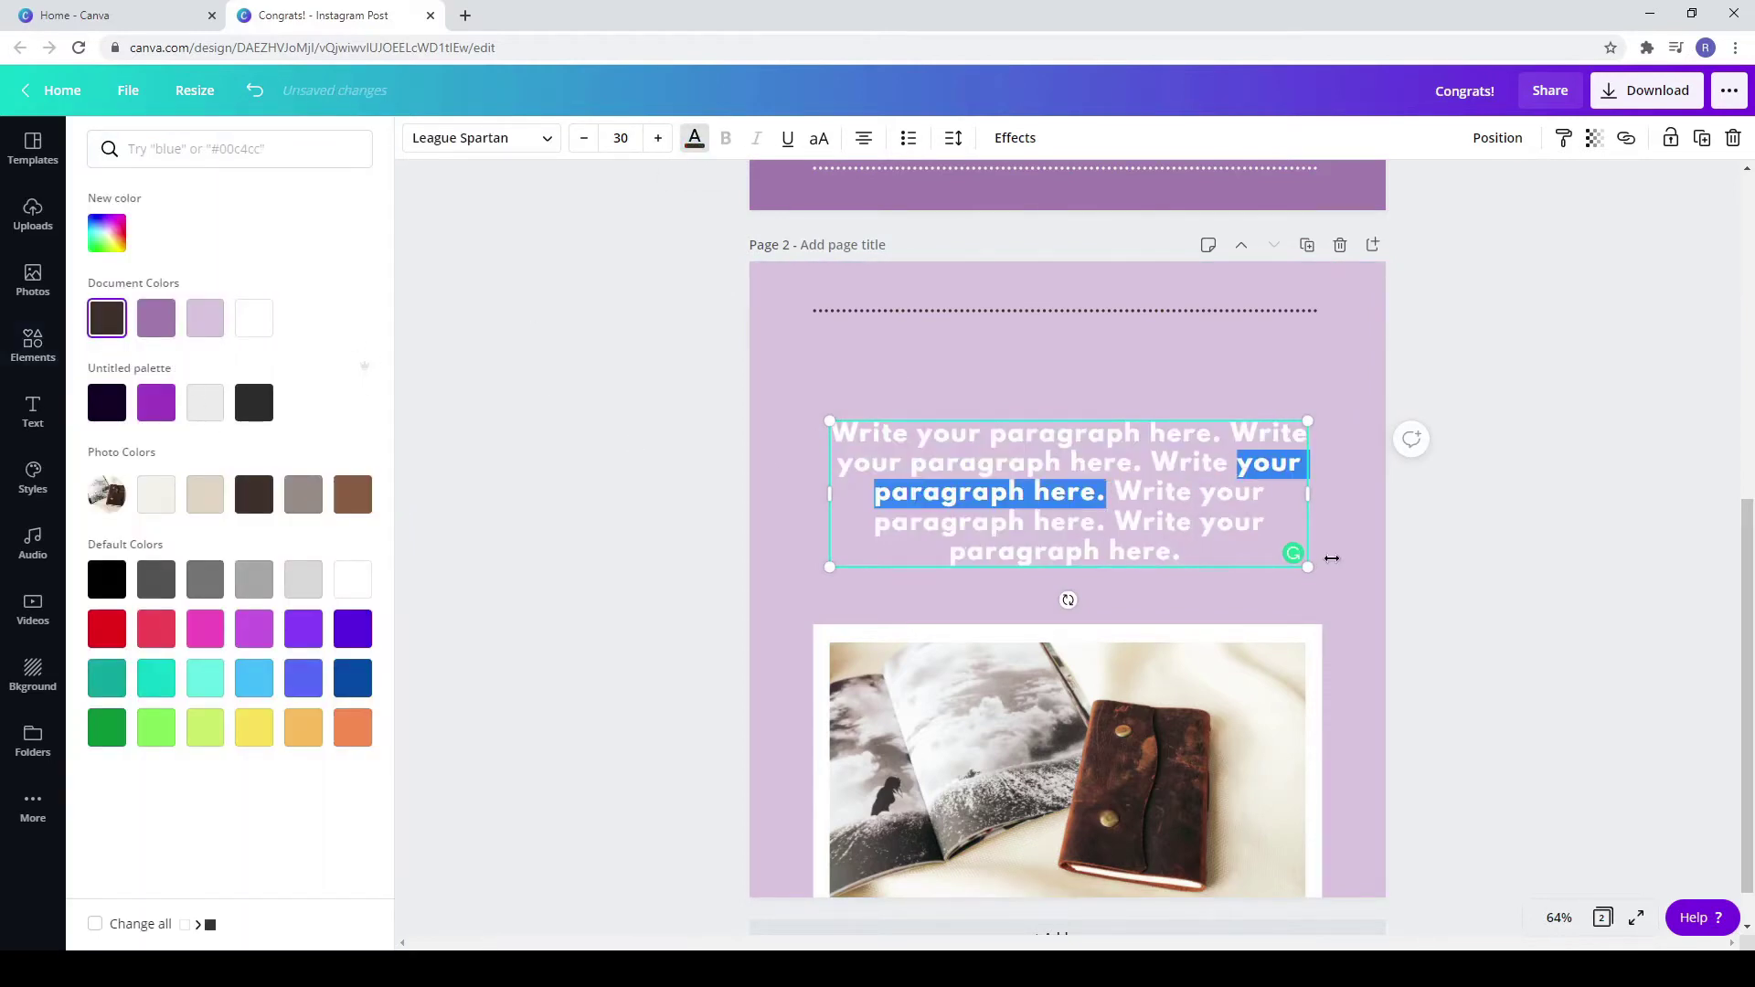
{"action": "left_click", "coordinate": [1342, 512]}
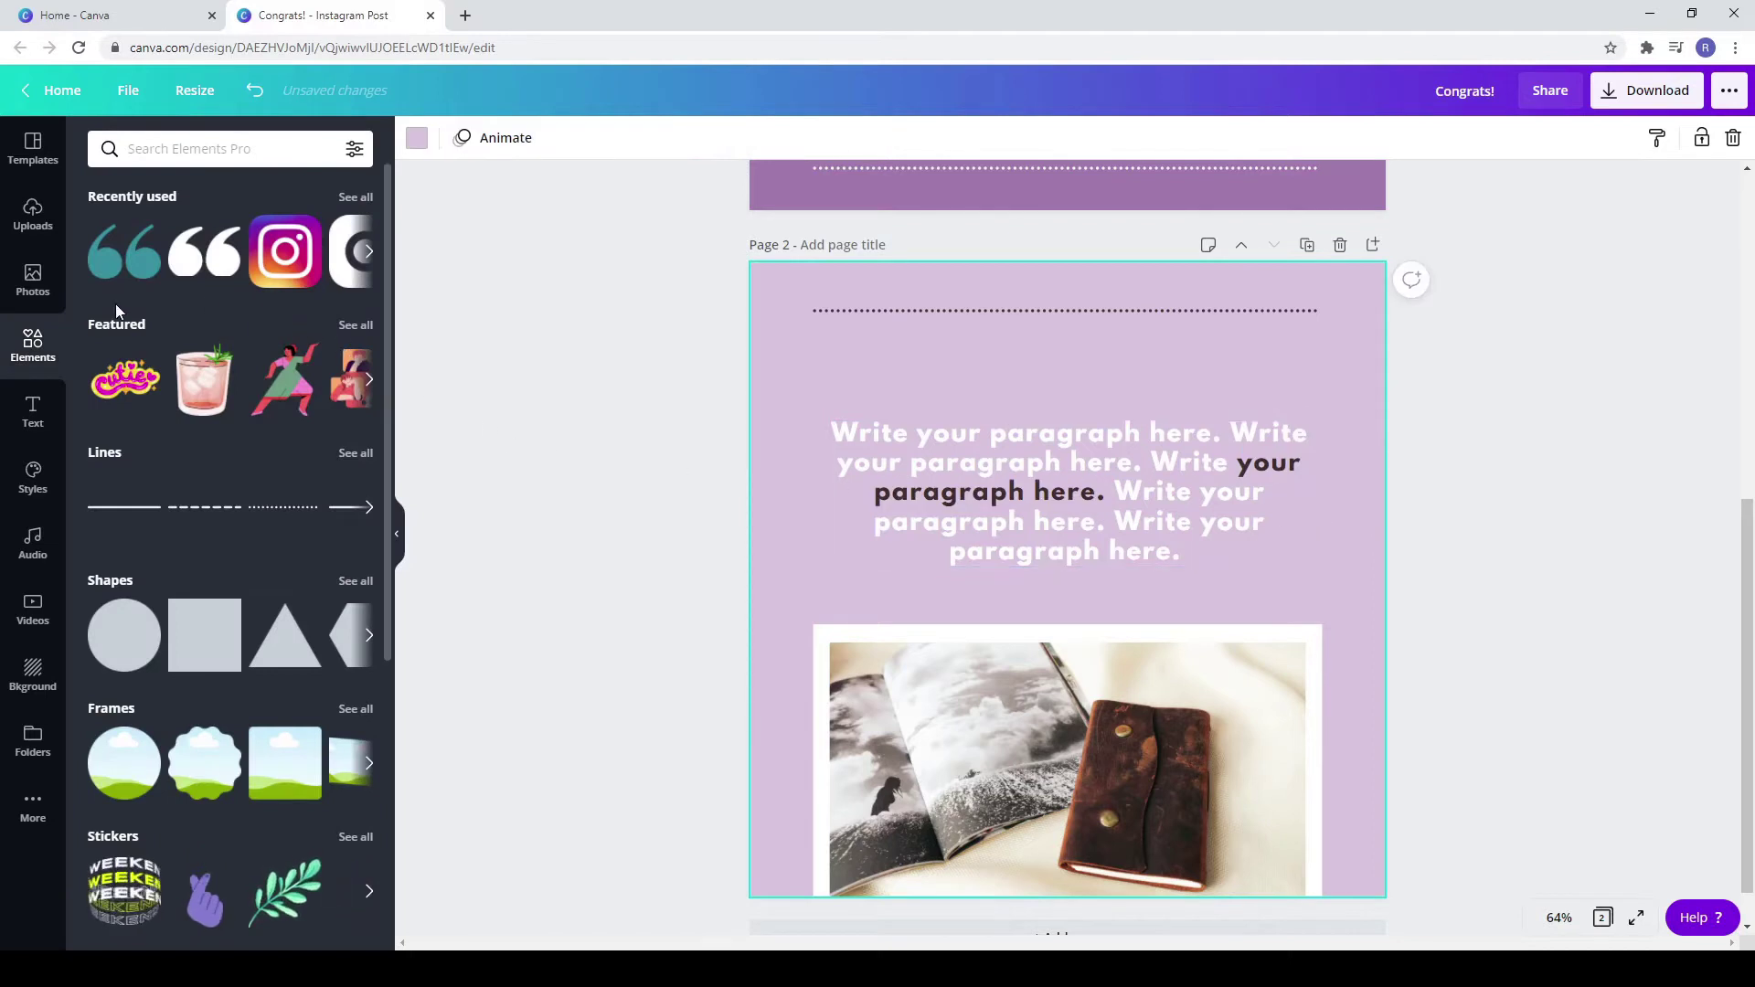
Step: Search the elements for "quote", add the solid teal opening quotation marks to page 2 and colour them dark brown
{"action": "left_click", "coordinate": [196, 150]}
{"action": "type", "text": "quote"}
{"action": "key", "text": "Return"}
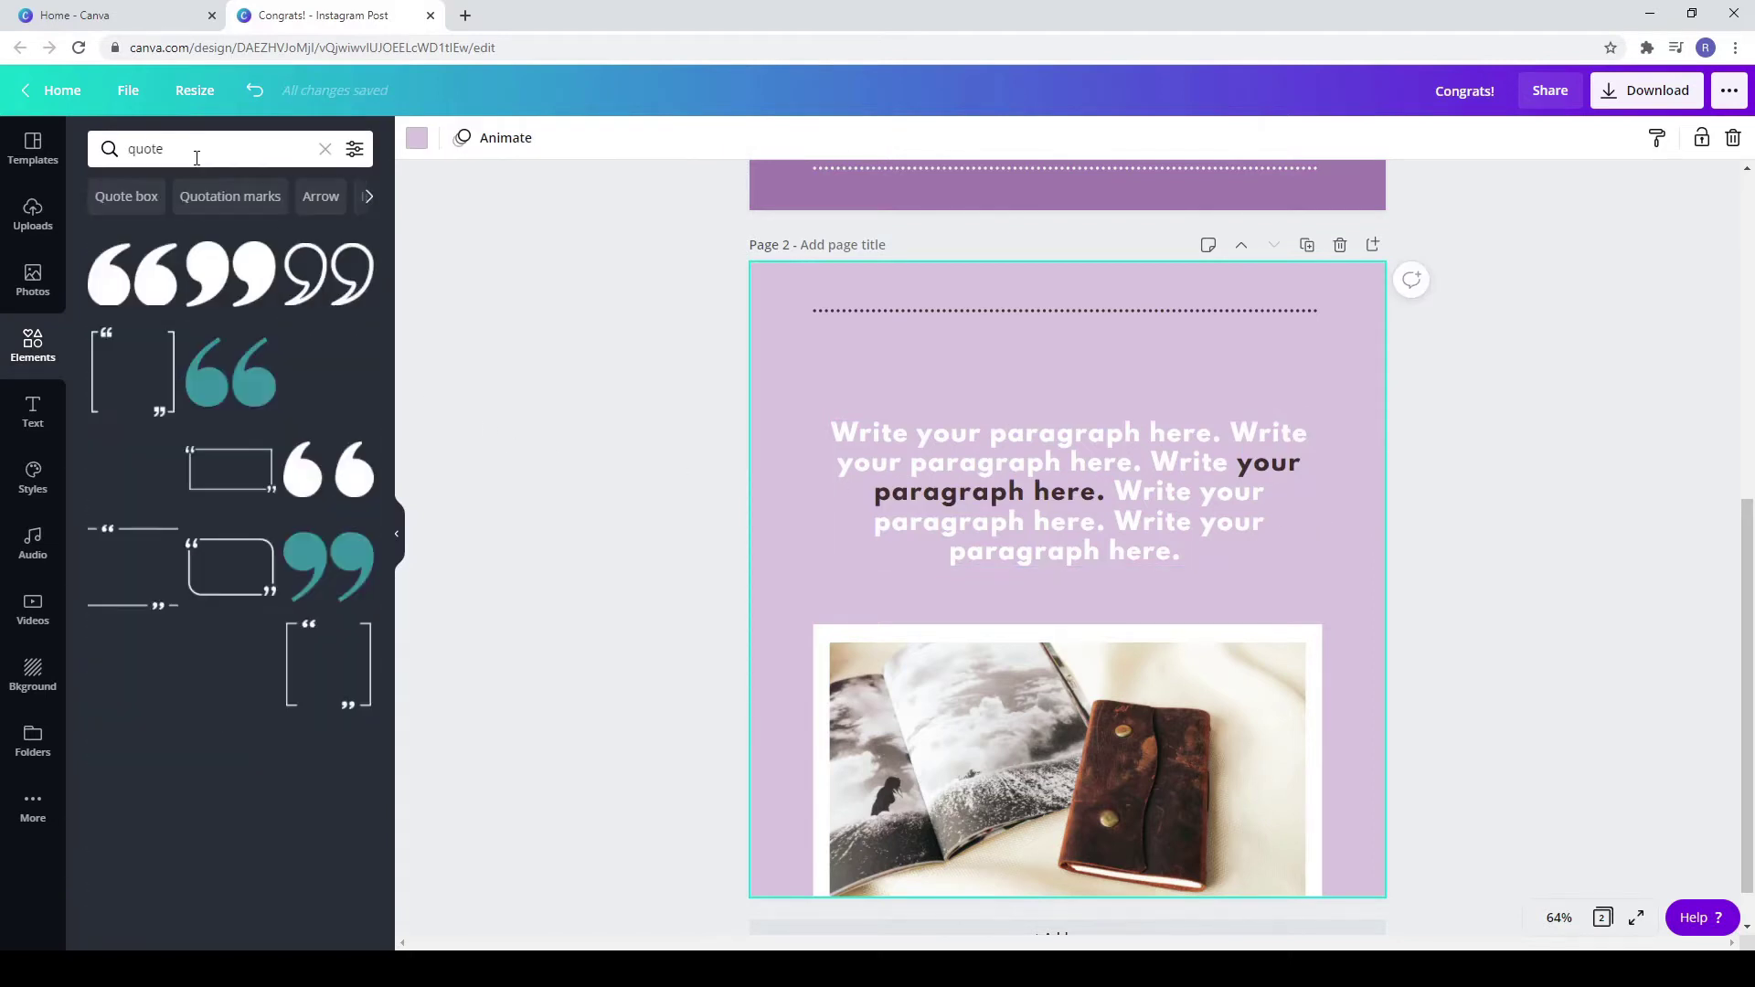
{"action": "left_click", "coordinate": [247, 393]}
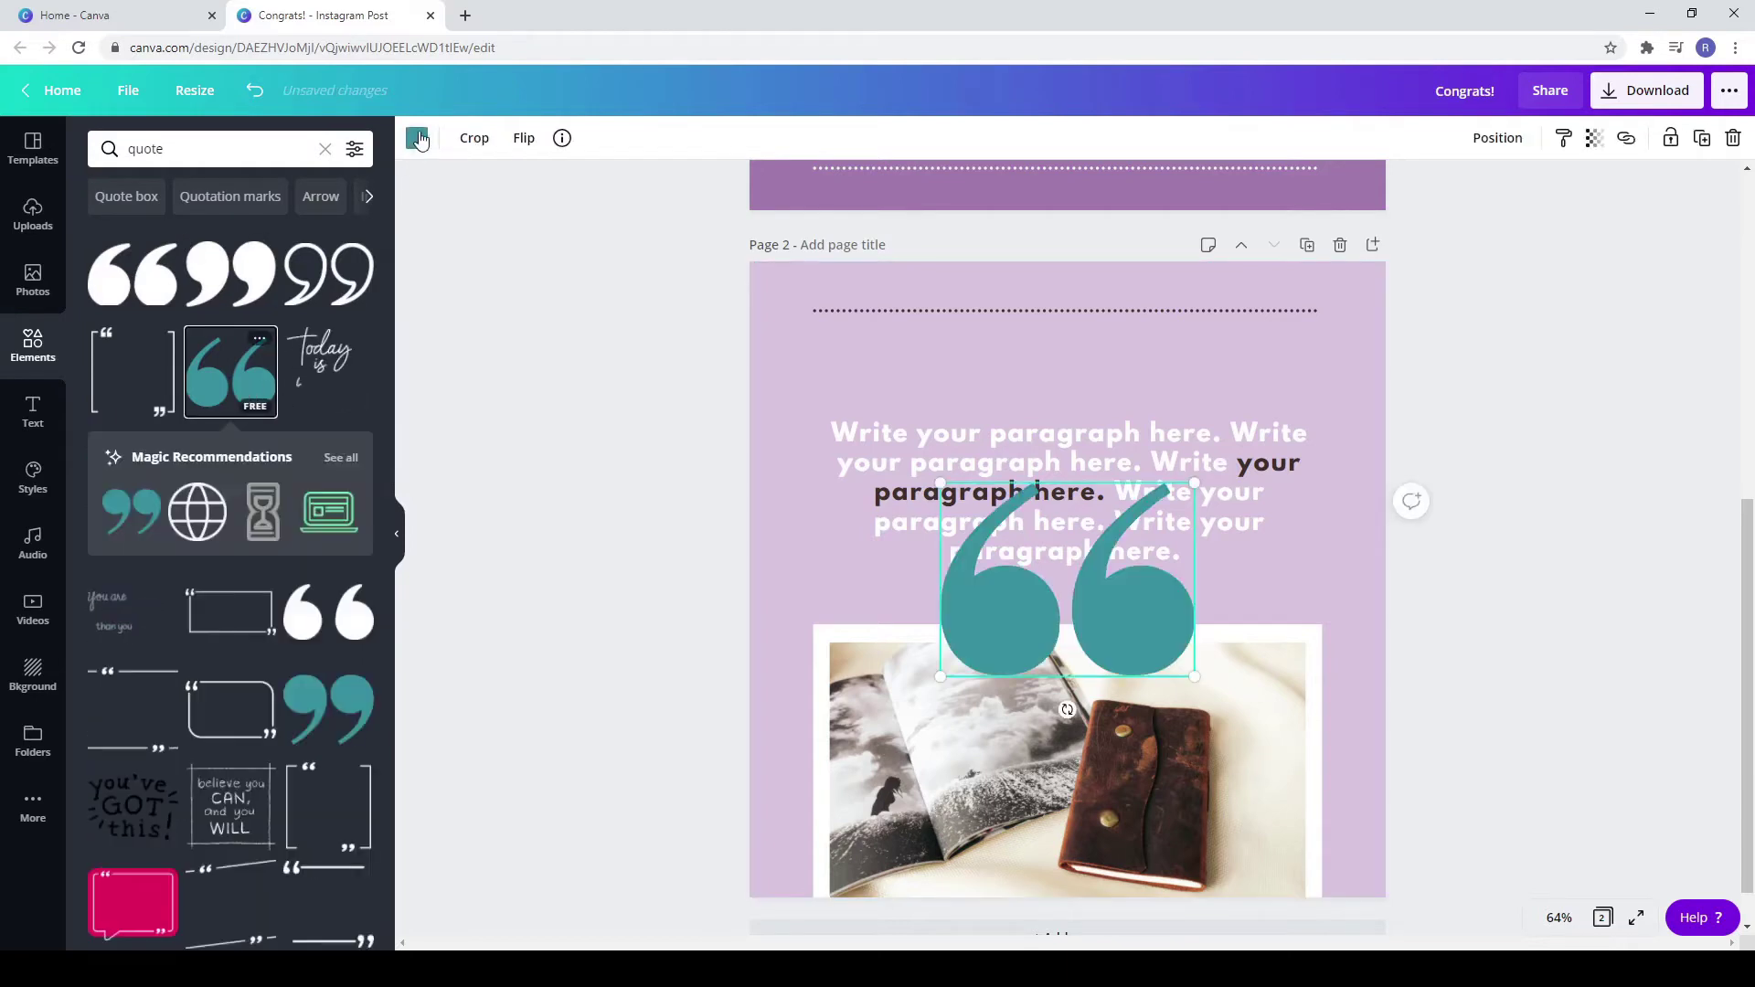
{"action": "left_click", "coordinate": [417, 137]}
{"action": "left_click", "coordinate": [156, 318]}
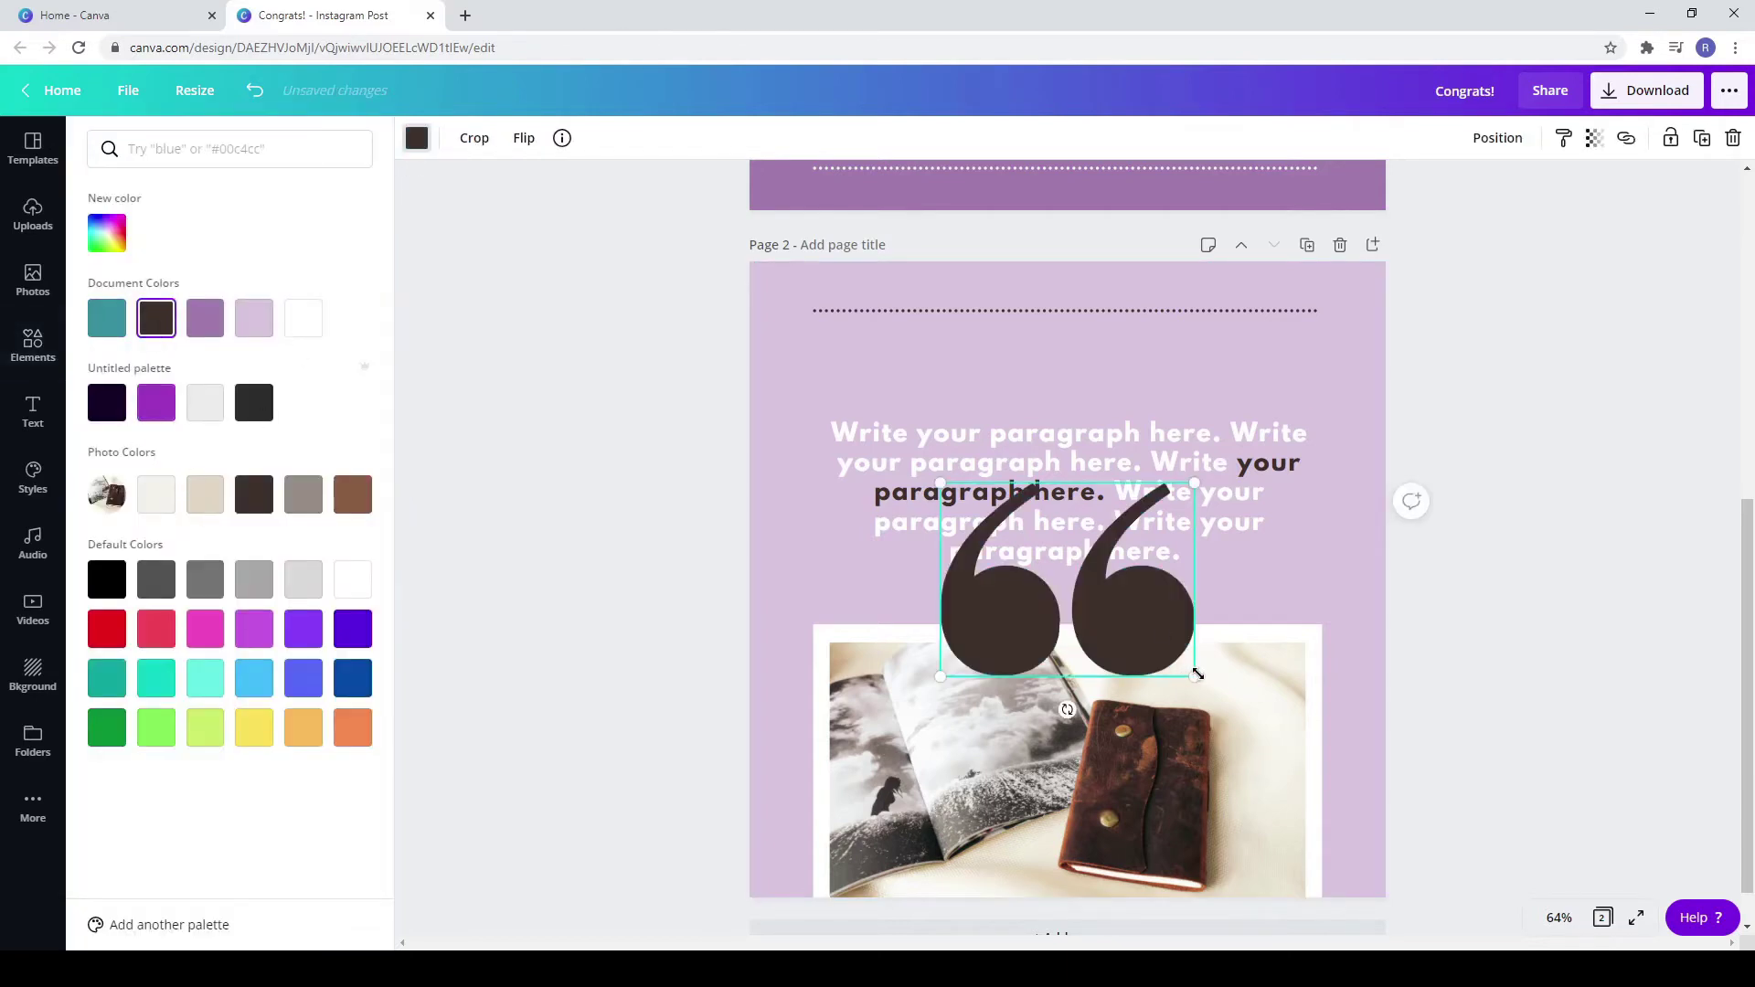
Step: Shrink the quotation marks, place them at the paragraph's upper-left corner and send them behind the text
{"action": "left_click_drag", "start_coordinate": [1198, 674], "coordinate": [834, 440]}
{"action": "right_click", "coordinate": [835, 440]}
{"action": "left_click", "coordinate": [900, 580]}
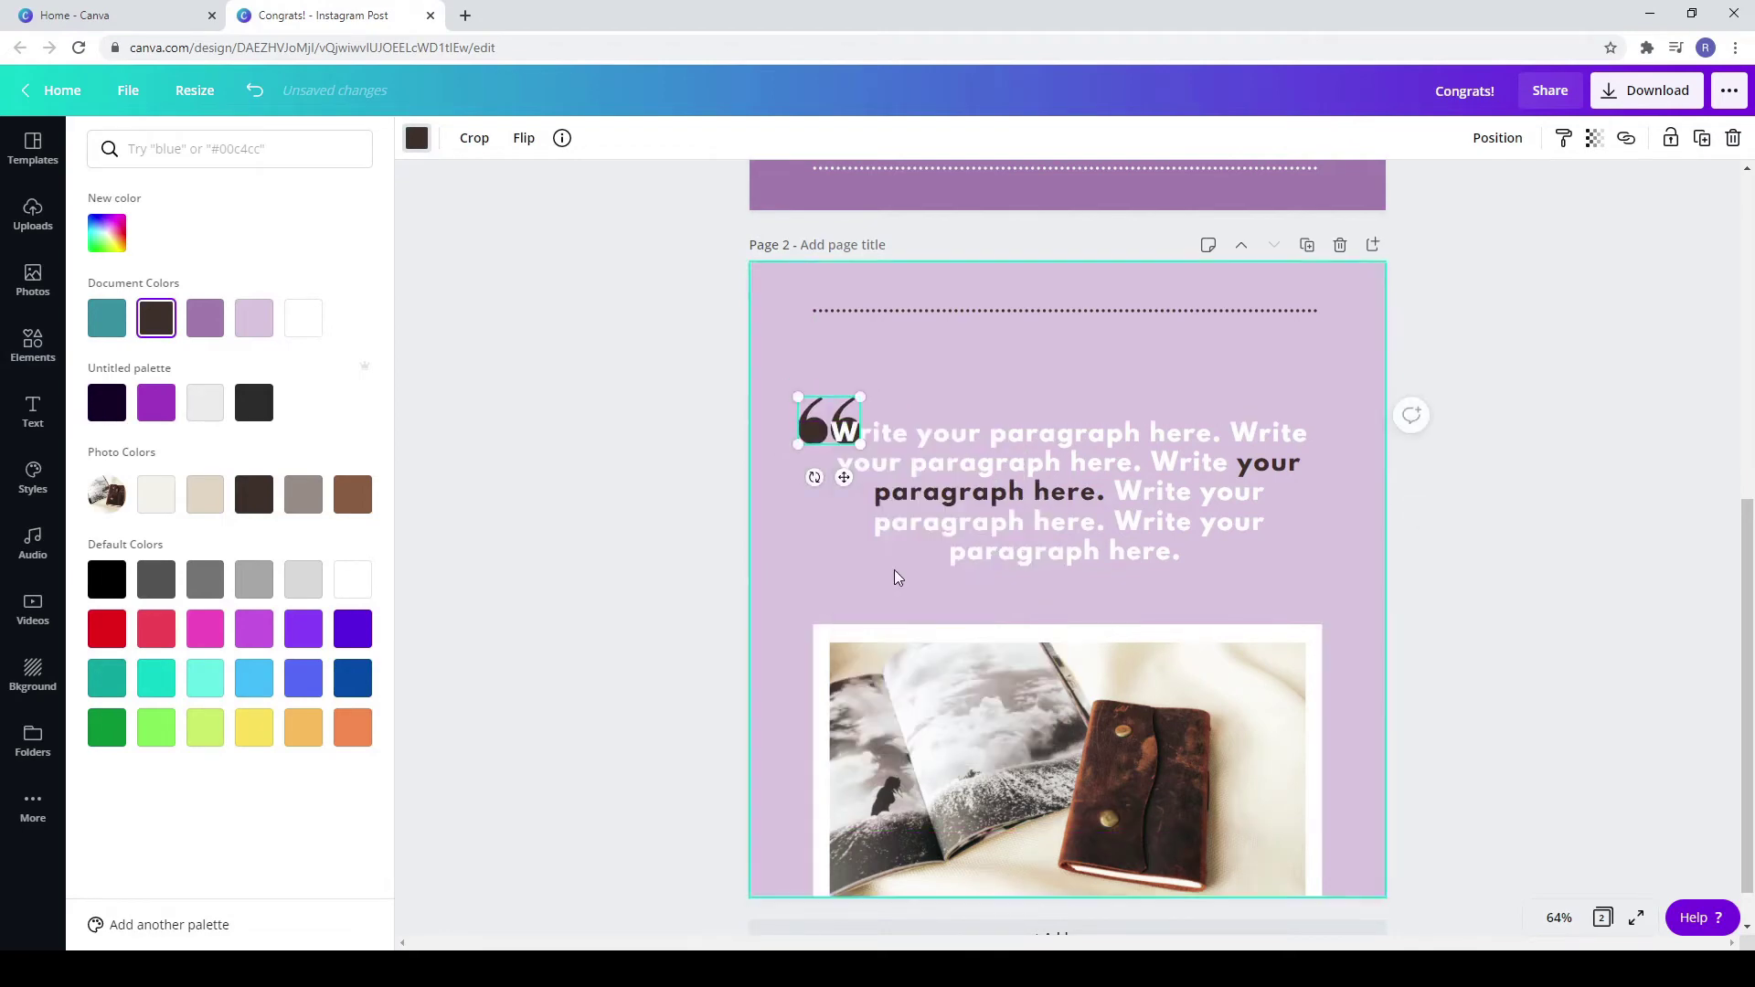
Step: Tilt the quotation marks slightly counterclockwise, nudging them left and the paragraph slightly down
{"action": "left_click_drag", "start_coordinate": [814, 478], "coordinate": [813, 487]}
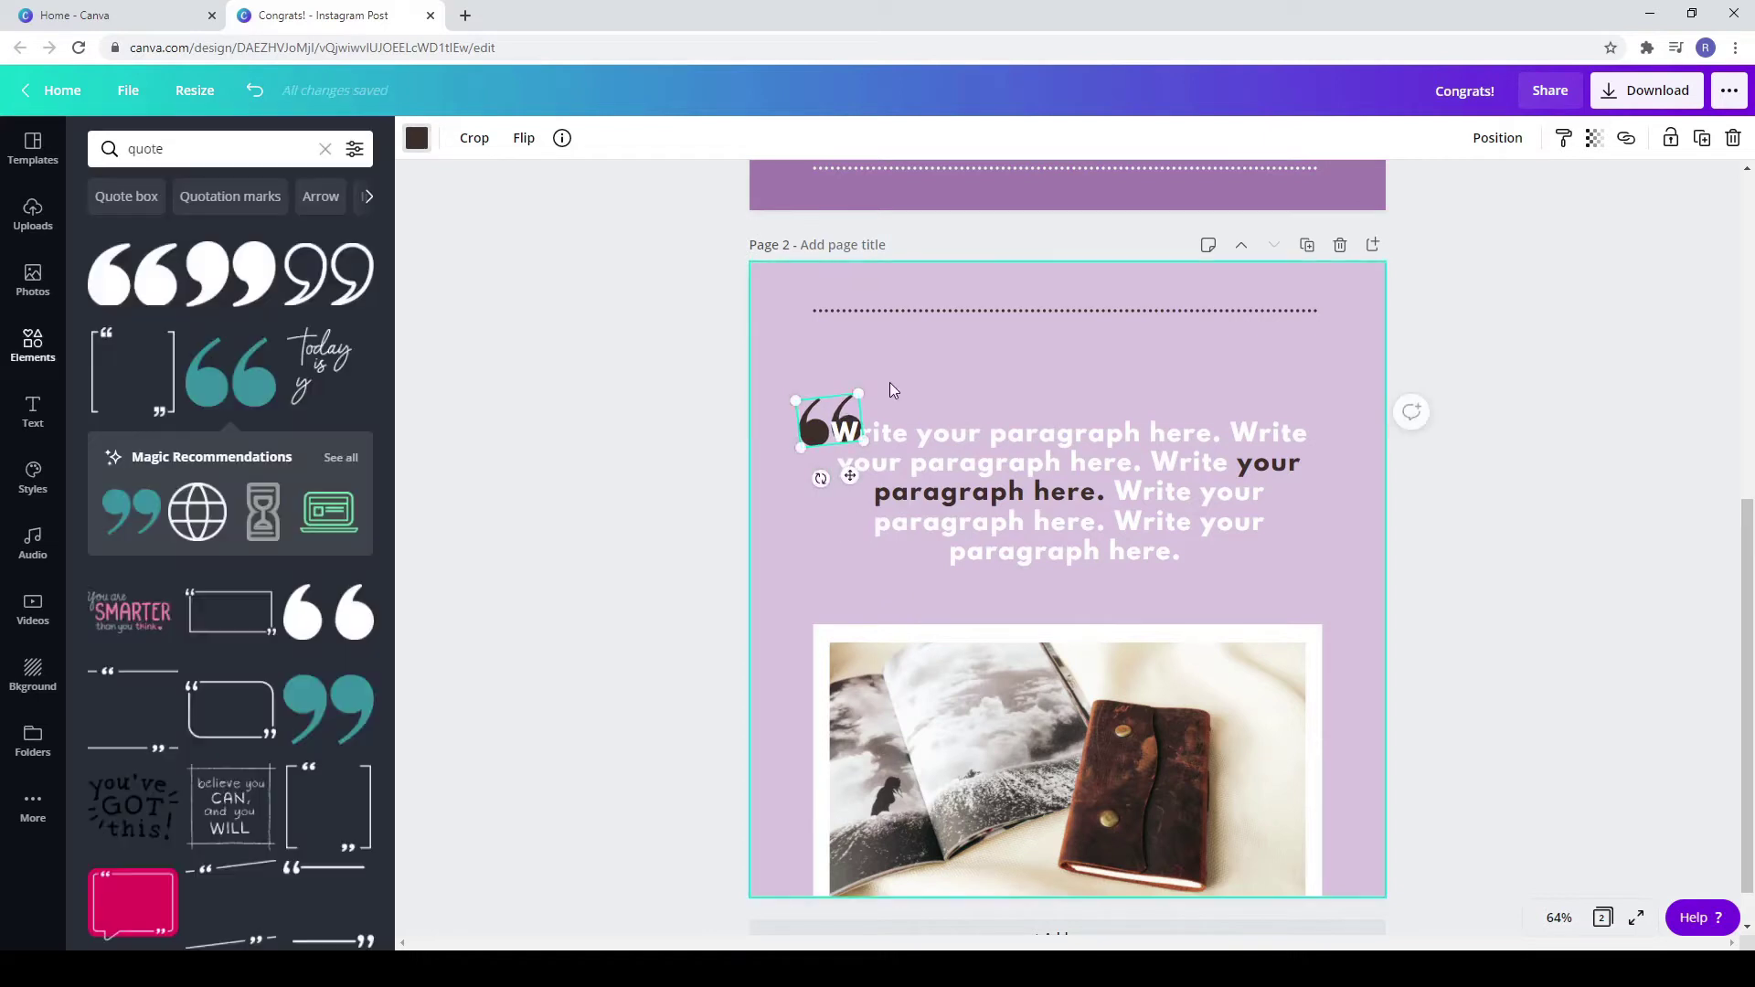
{"action": "left_click_drag", "start_coordinate": [833, 411], "coordinate": [790, 454]}
{"action": "left_click", "coordinate": [860, 403]}
{"action": "left_click", "coordinate": [962, 387]}
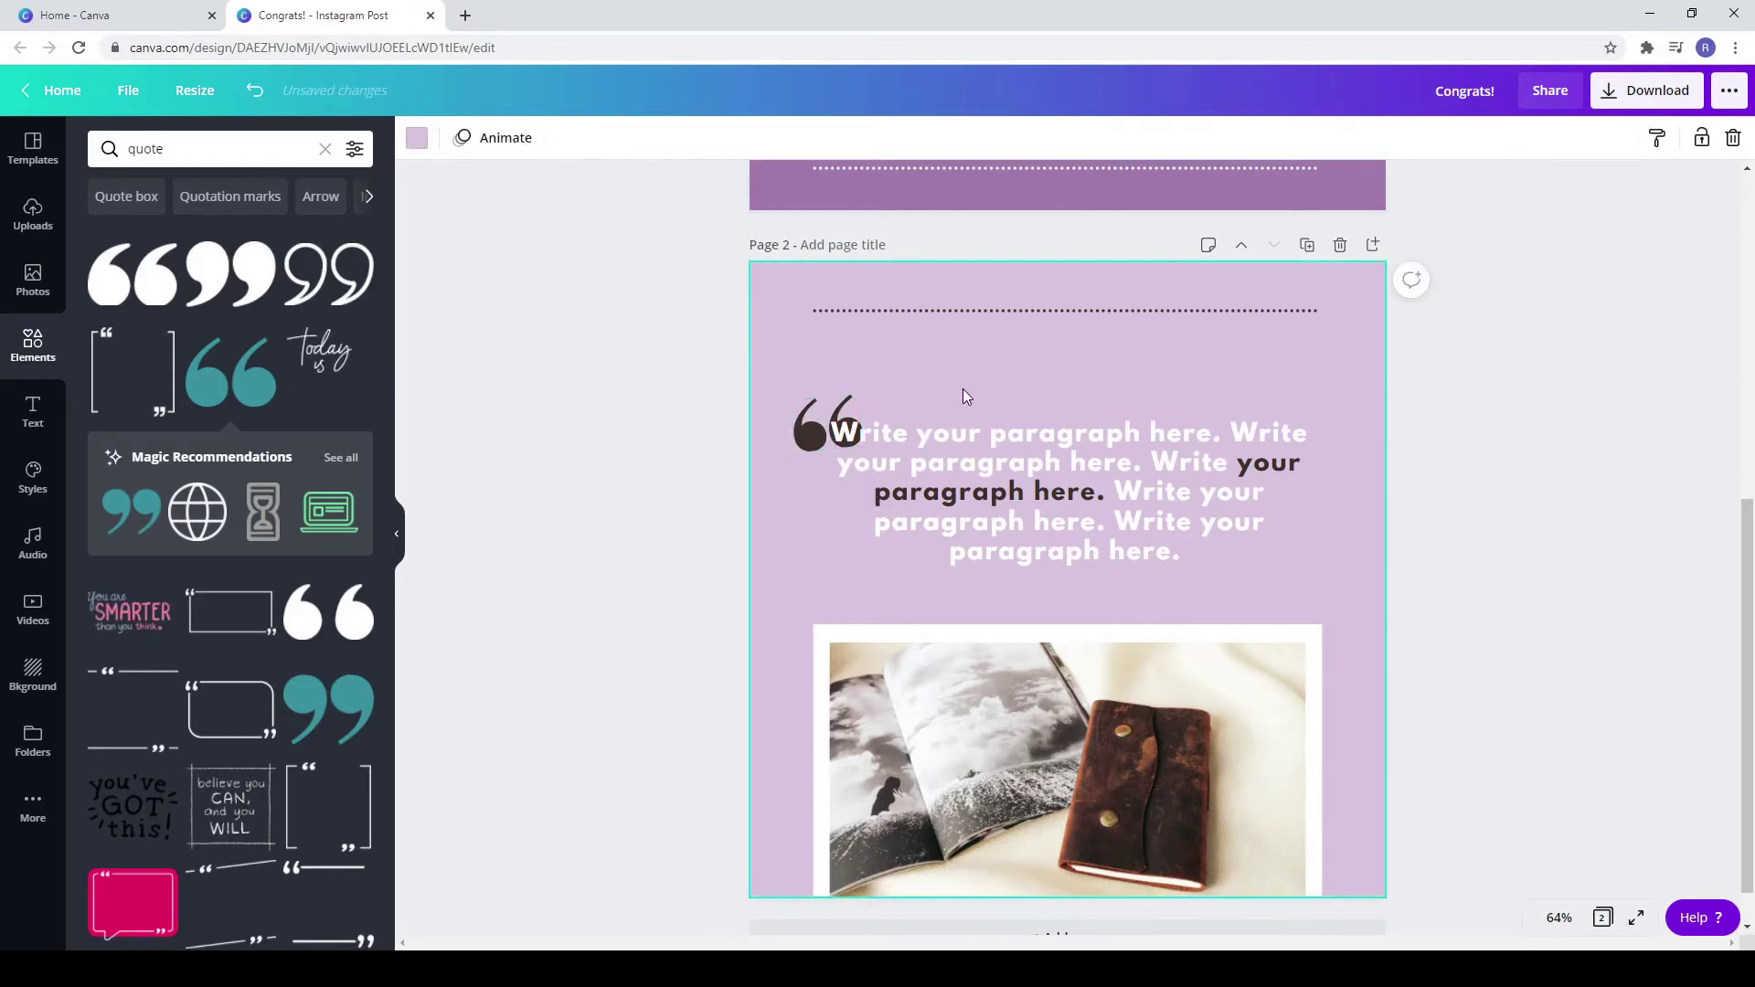
{"action": "left_click", "coordinate": [975, 446]}
{"action": "left_click", "coordinate": [994, 408]}
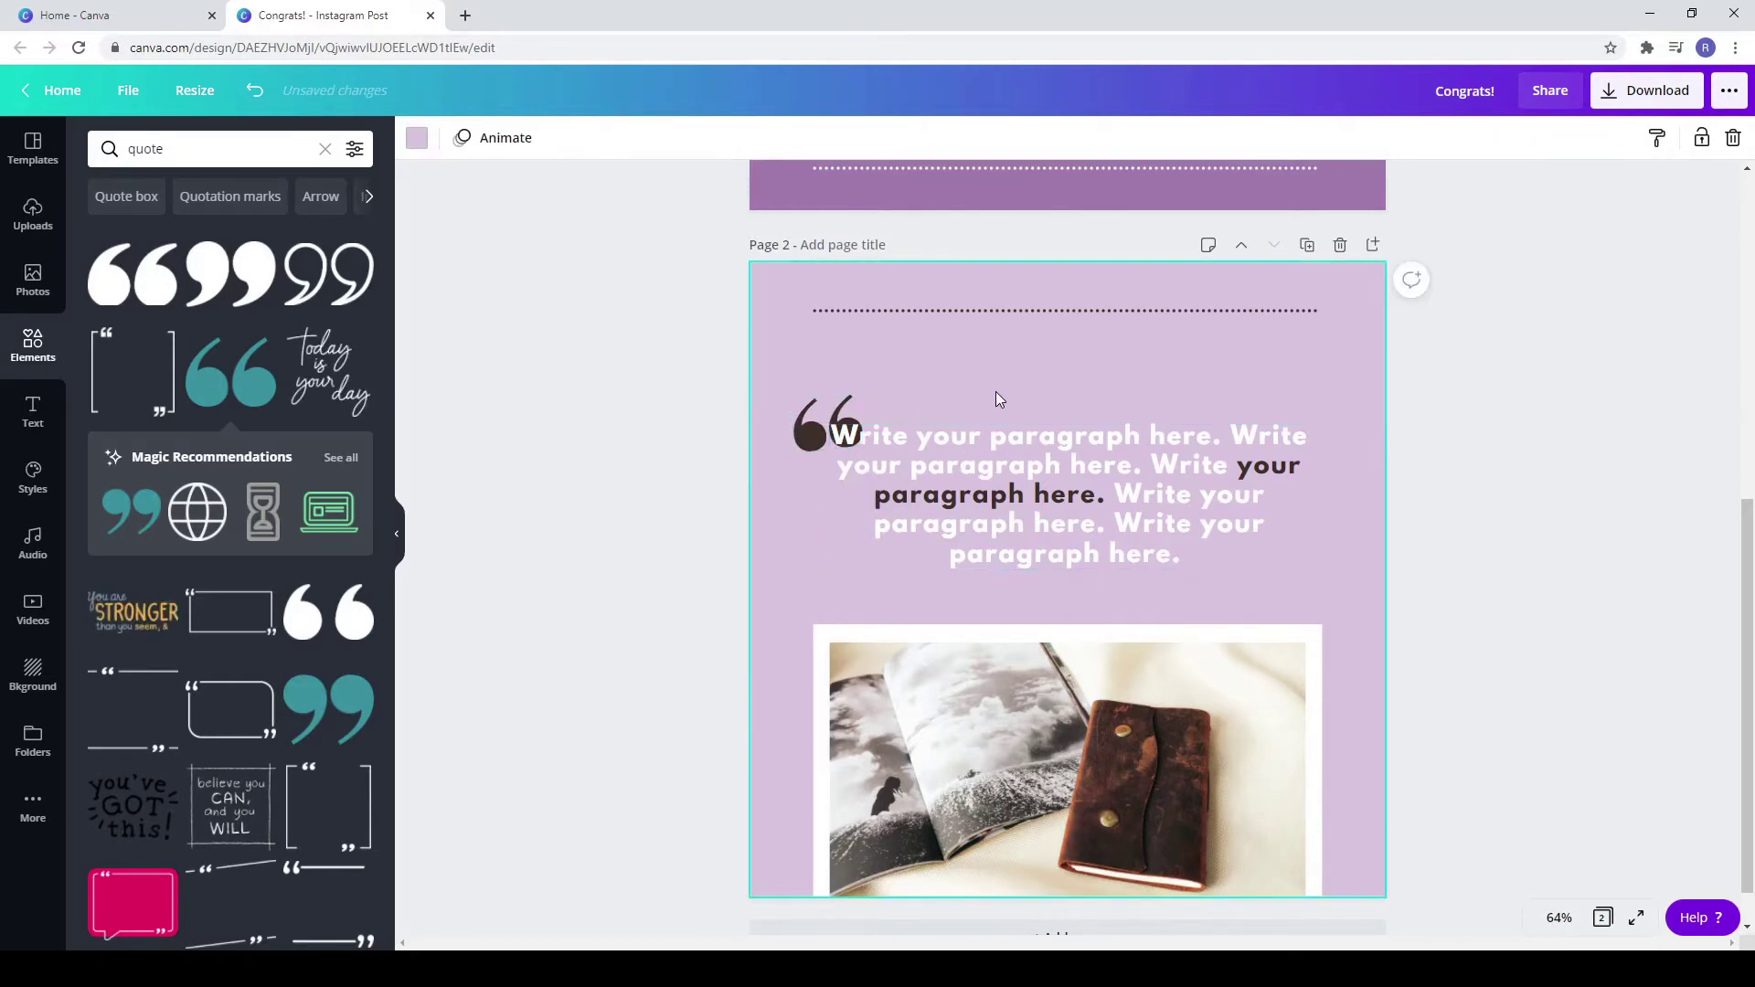
Step: Copy the title from page 1 to page 2 and place it between the dotted line and the paragraph
{"action": "scroll", "coordinate": [1024, 430], "scroll_direction": "up", "scroll_amount": 4}
{"action": "left_click", "coordinate": [1064, 302]}
{"action": "scroll", "coordinate": [1078, 457], "scroll_direction": "down", "scroll_amount": 1}
{"action": "scroll", "coordinate": [1083, 565], "scroll_direction": "down", "scroll_amount": 1}
{"action": "left_click", "coordinate": [997, 561]}
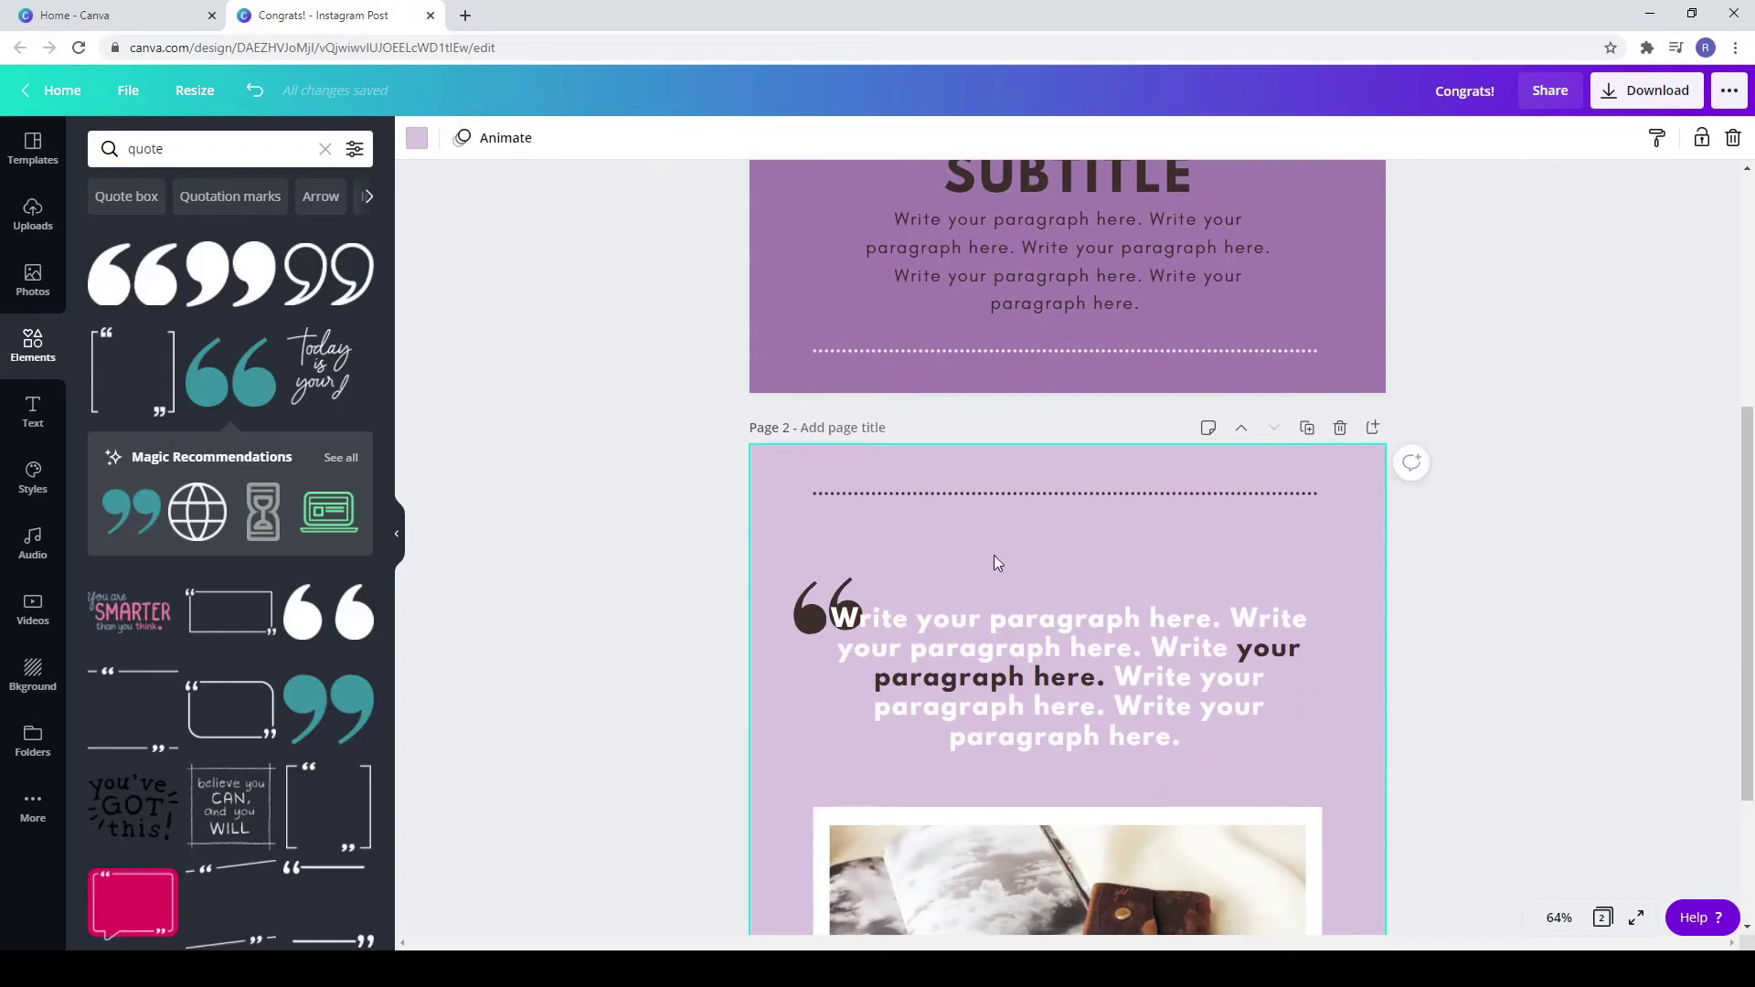
{"action": "key", "text": "ctrl+v"}
{"action": "left_click_drag", "start_coordinate": [1115, 782], "coordinate": [1152, 548]}
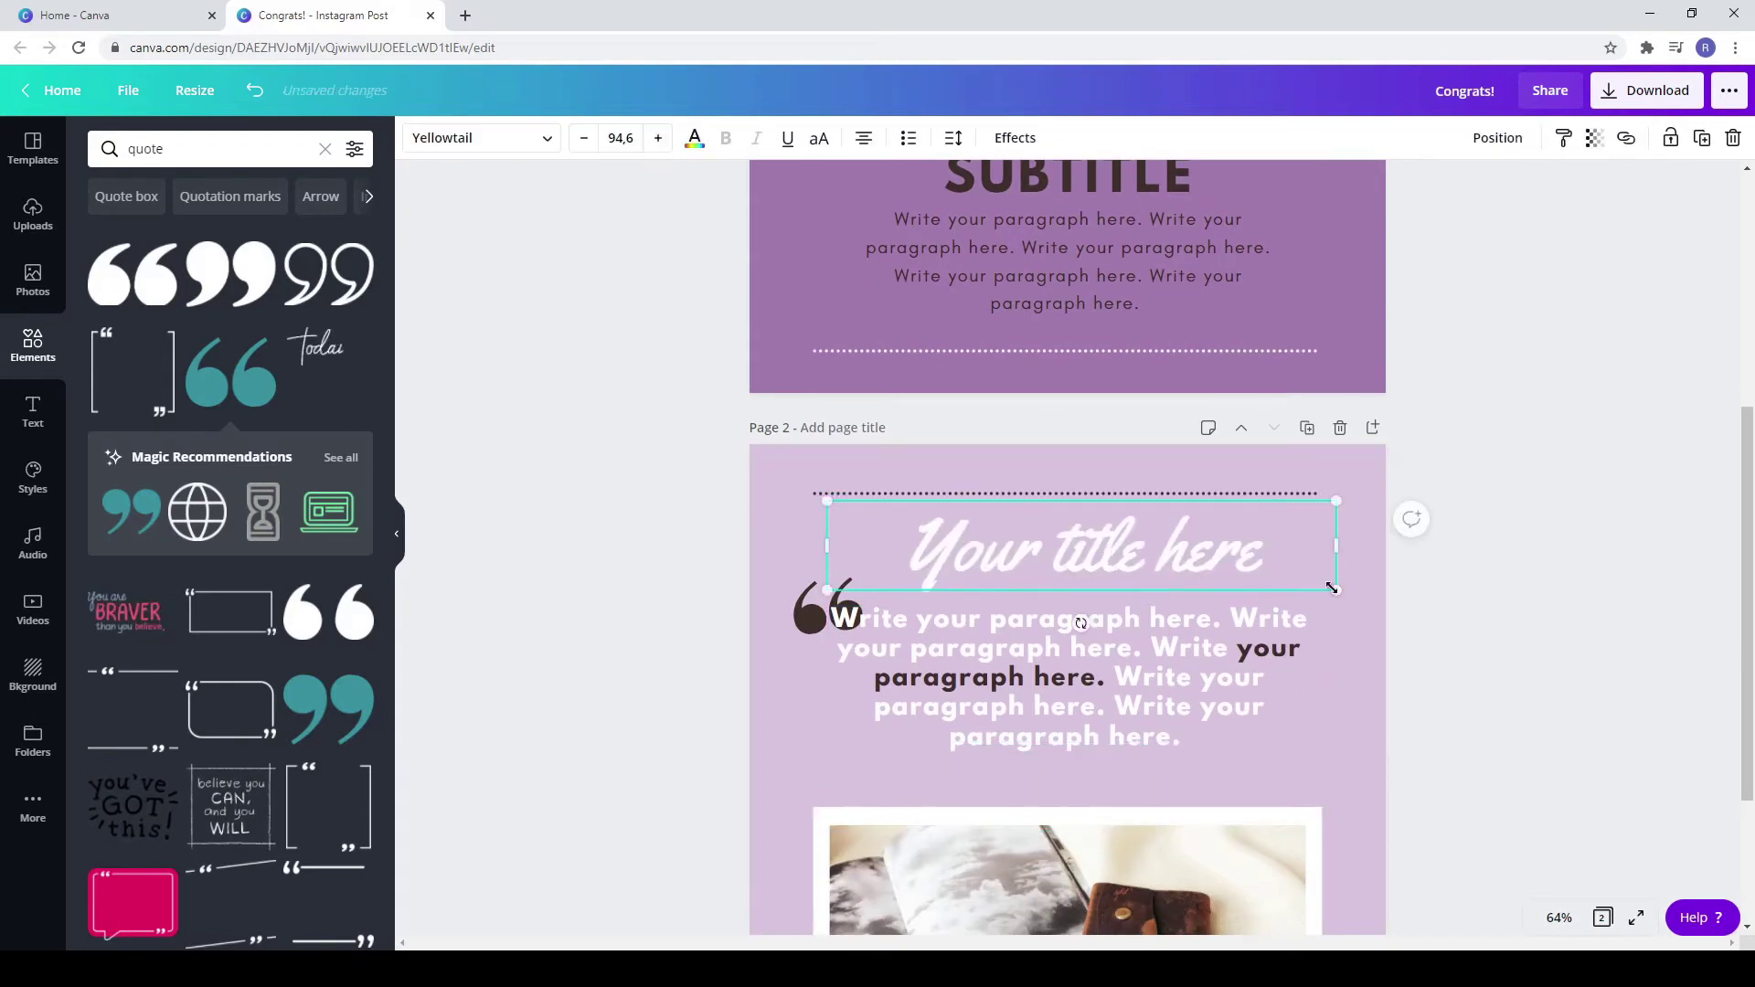
Step: Shrink the copied title to about size 42.2 beneath the dotted line's right end and change its text to "Write Name here"
{"action": "left_click_drag", "start_coordinate": [1334, 587], "coordinate": [1314, 523]}
{"action": "left_click_drag", "start_coordinate": [1266, 524], "coordinate": [1282, 523]}
{"action": "double_click", "coordinate": [1282, 523]}
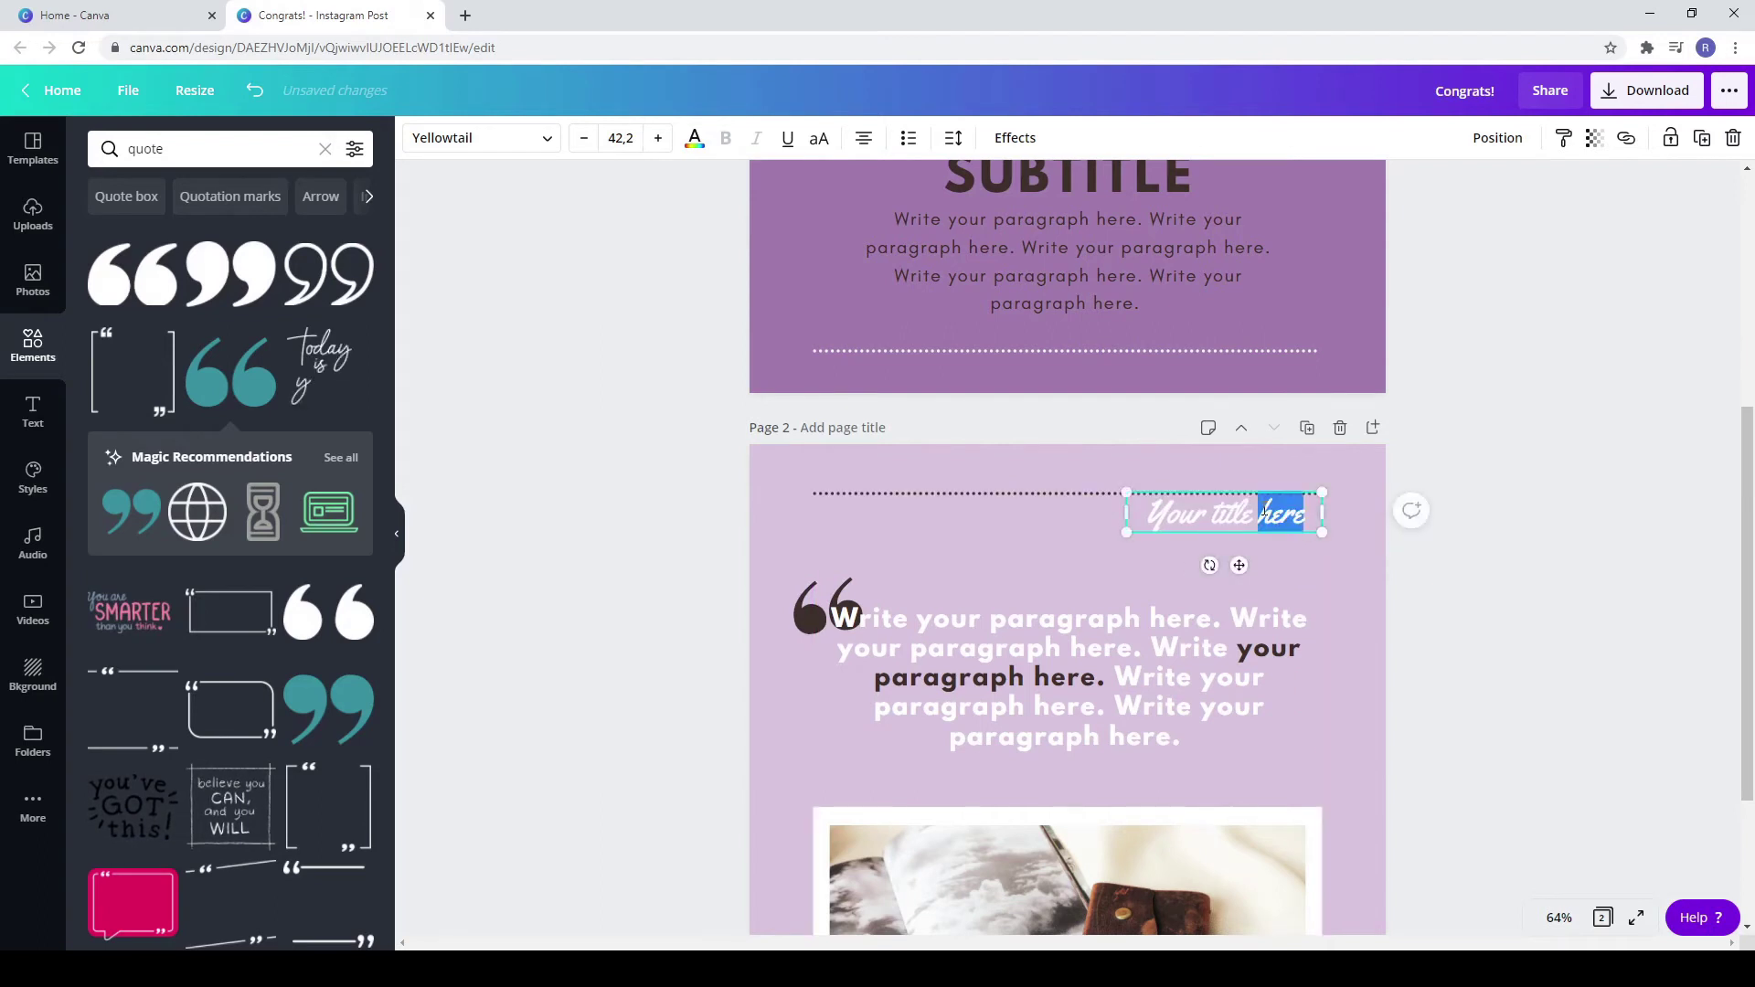
{"action": "type", "text": "W"}
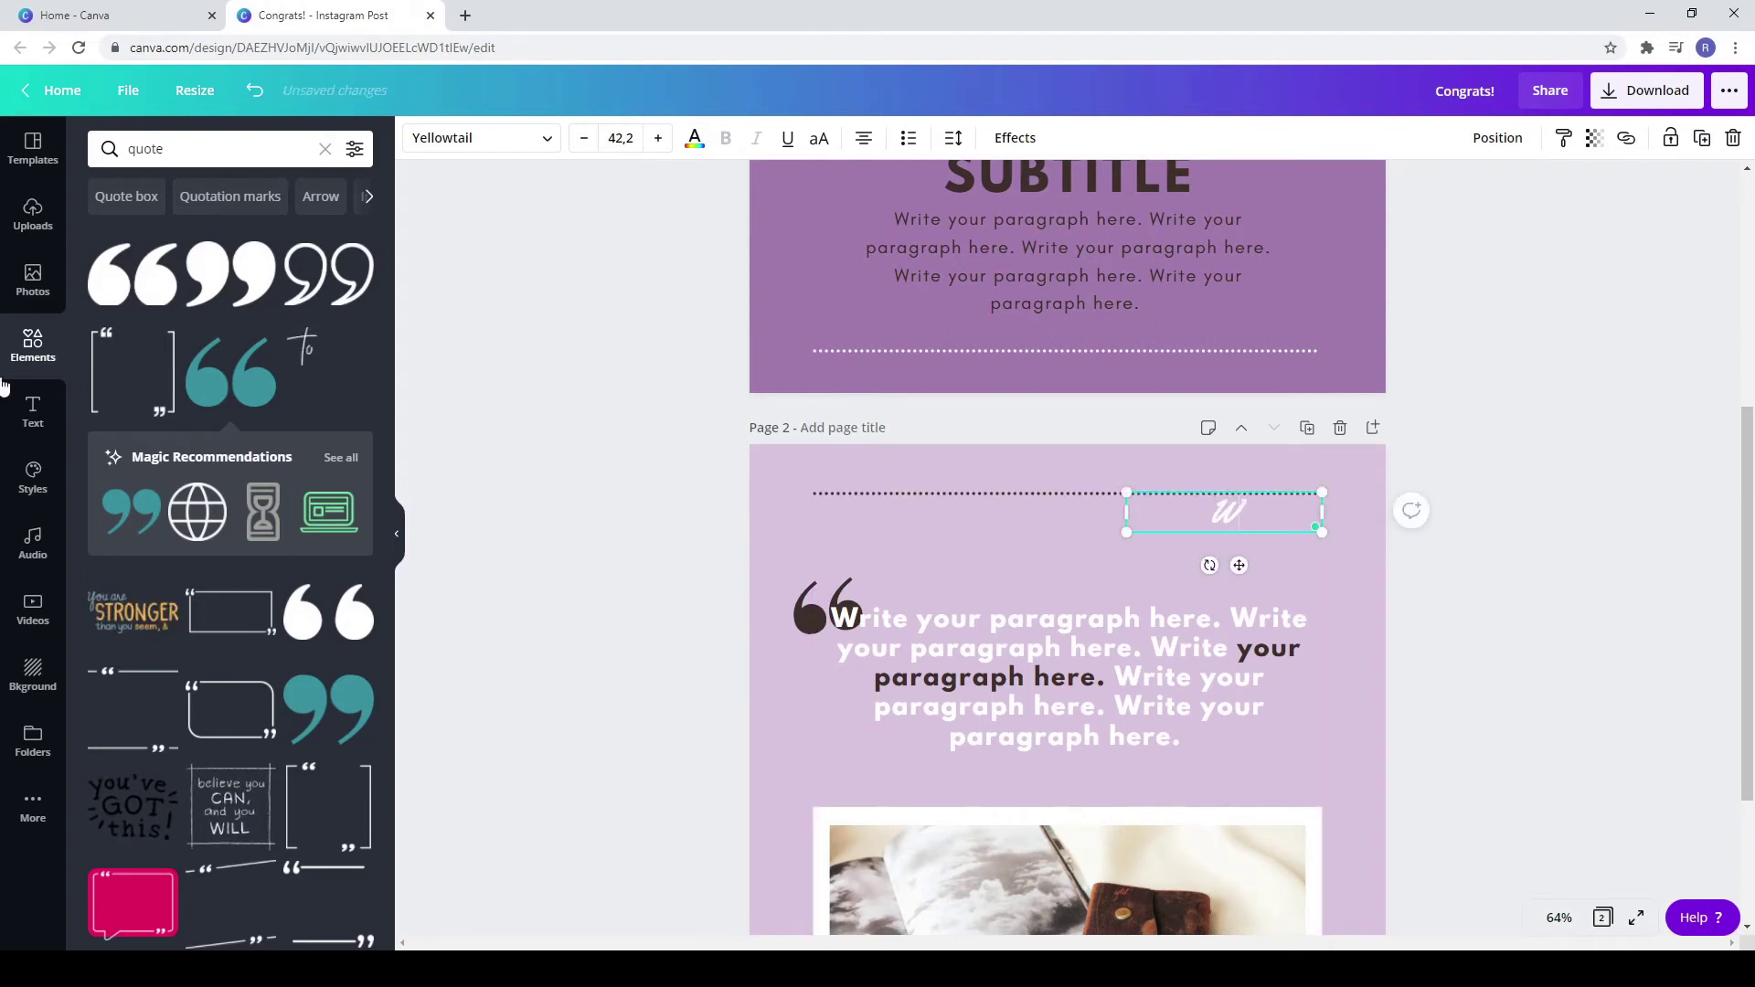
{"action": "type", "text": "rite Name here"}
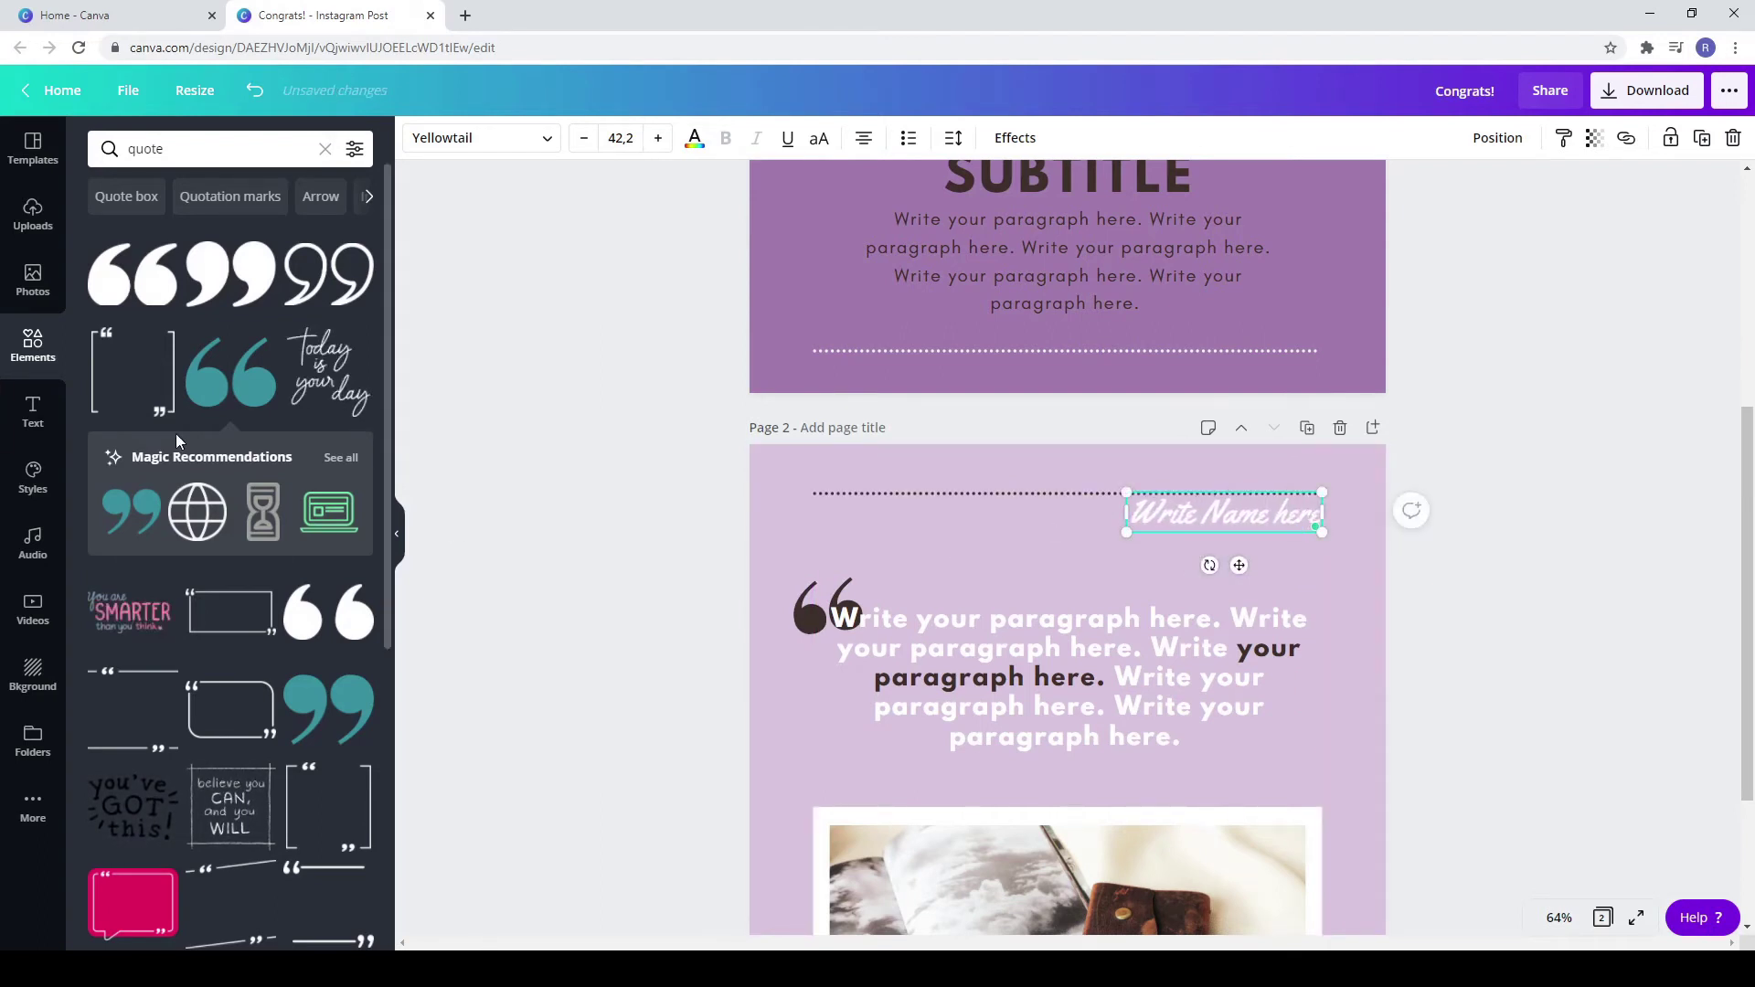
{"action": "left_click", "coordinate": [1318, 578]}
Step: Nudge the "Write Name here" text slightly left and down, and colour it dark brown
{"action": "left_click", "coordinate": [1238, 528]}
{"action": "left_click_drag", "start_coordinate": [1237, 529], "coordinate": [1236, 523]}
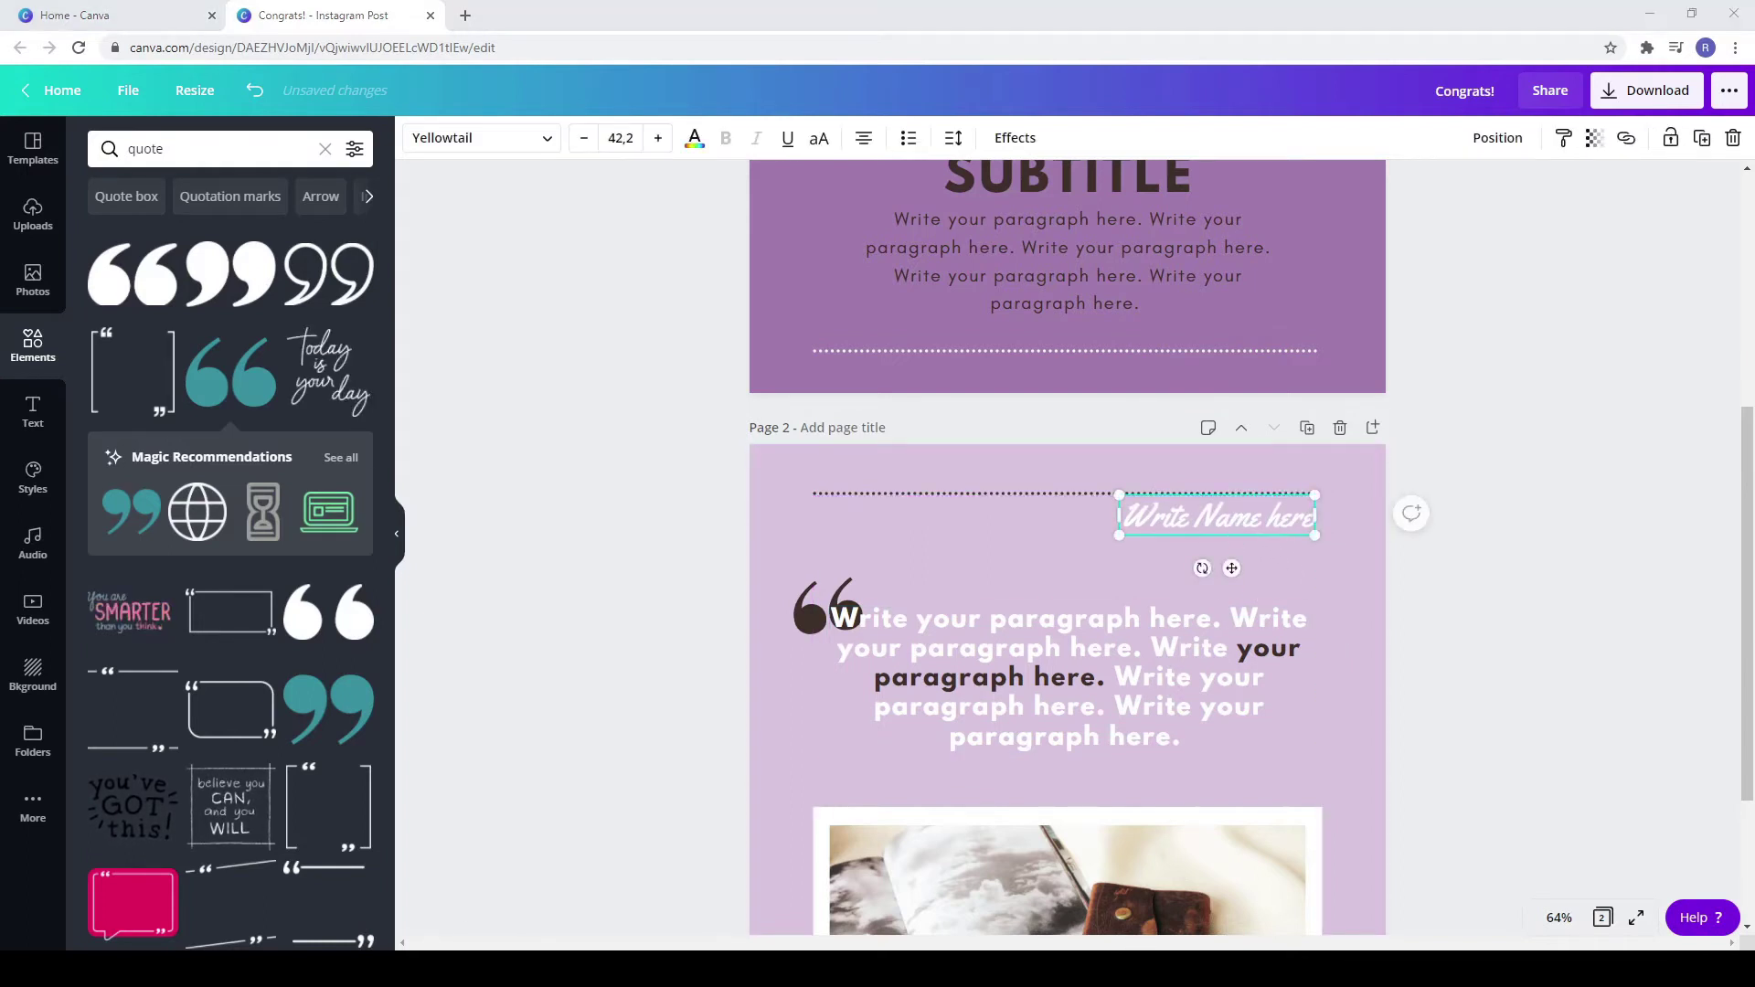
{"action": "left_click", "coordinate": [695, 138]}
{"action": "left_click", "coordinate": [106, 314]}
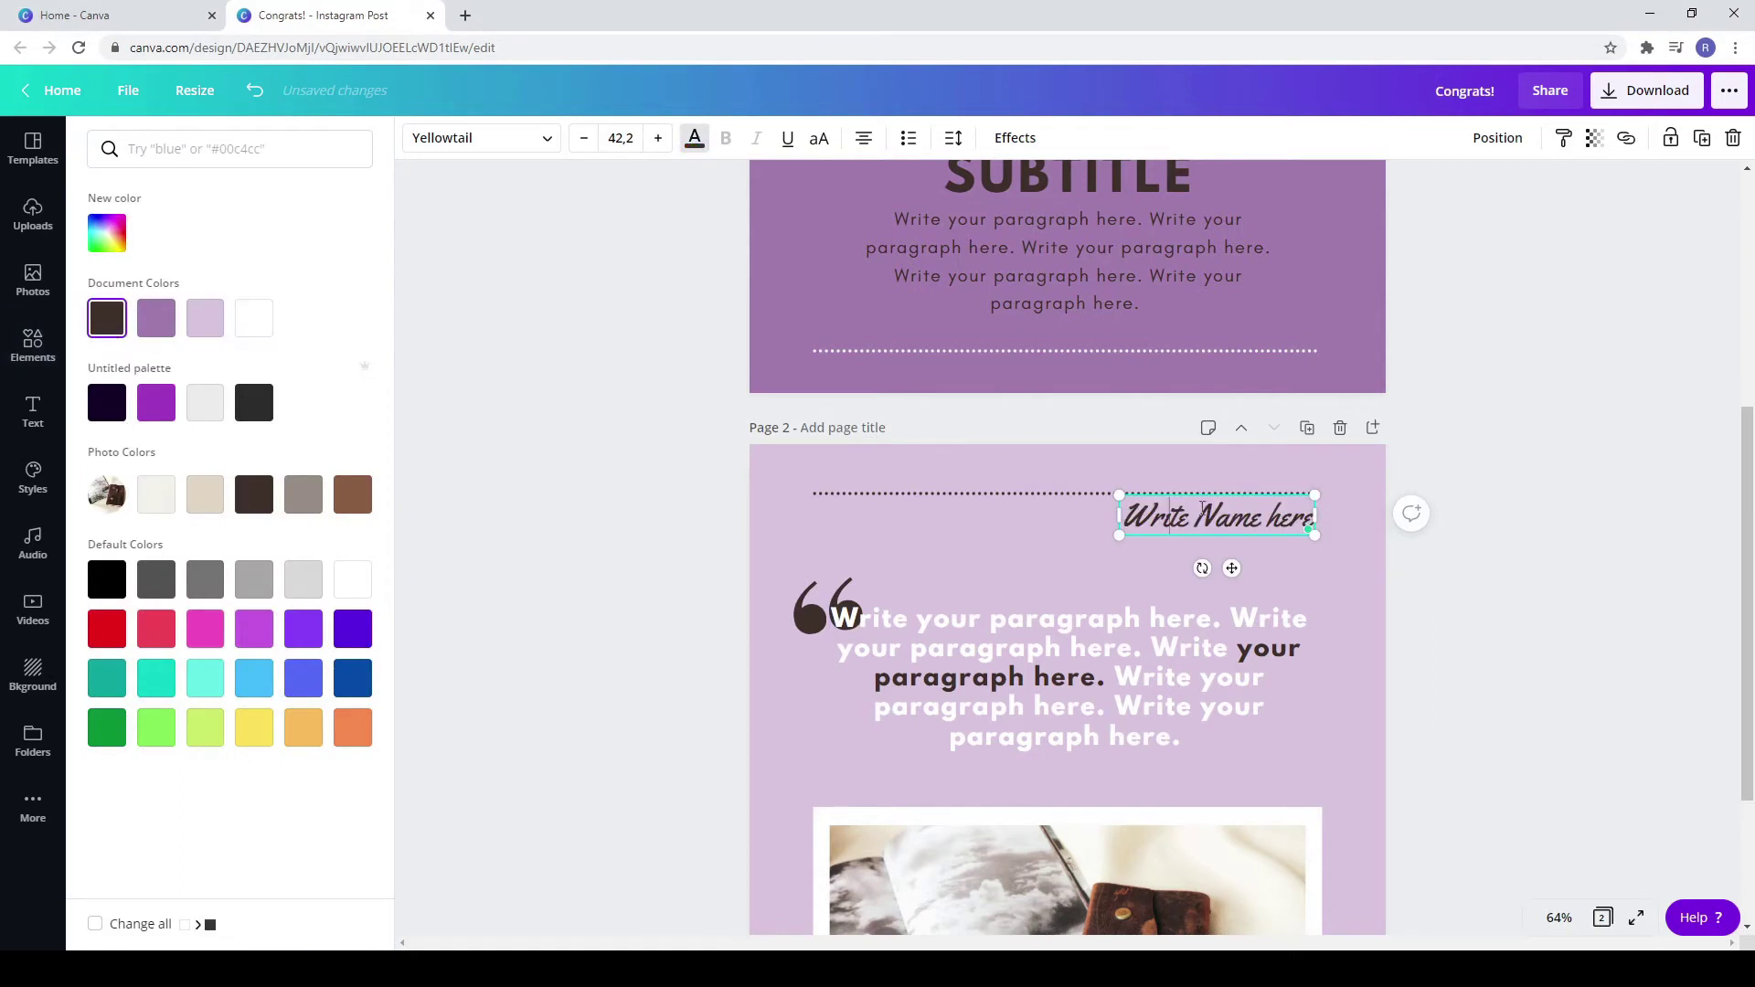
Step: Shrink the "Write Name here" text to about size 39.6, colour it medium purple, and nudge it slightly down from the dotted line
{"action": "left_click_drag", "start_coordinate": [1117, 538], "coordinate": [1127, 530]}
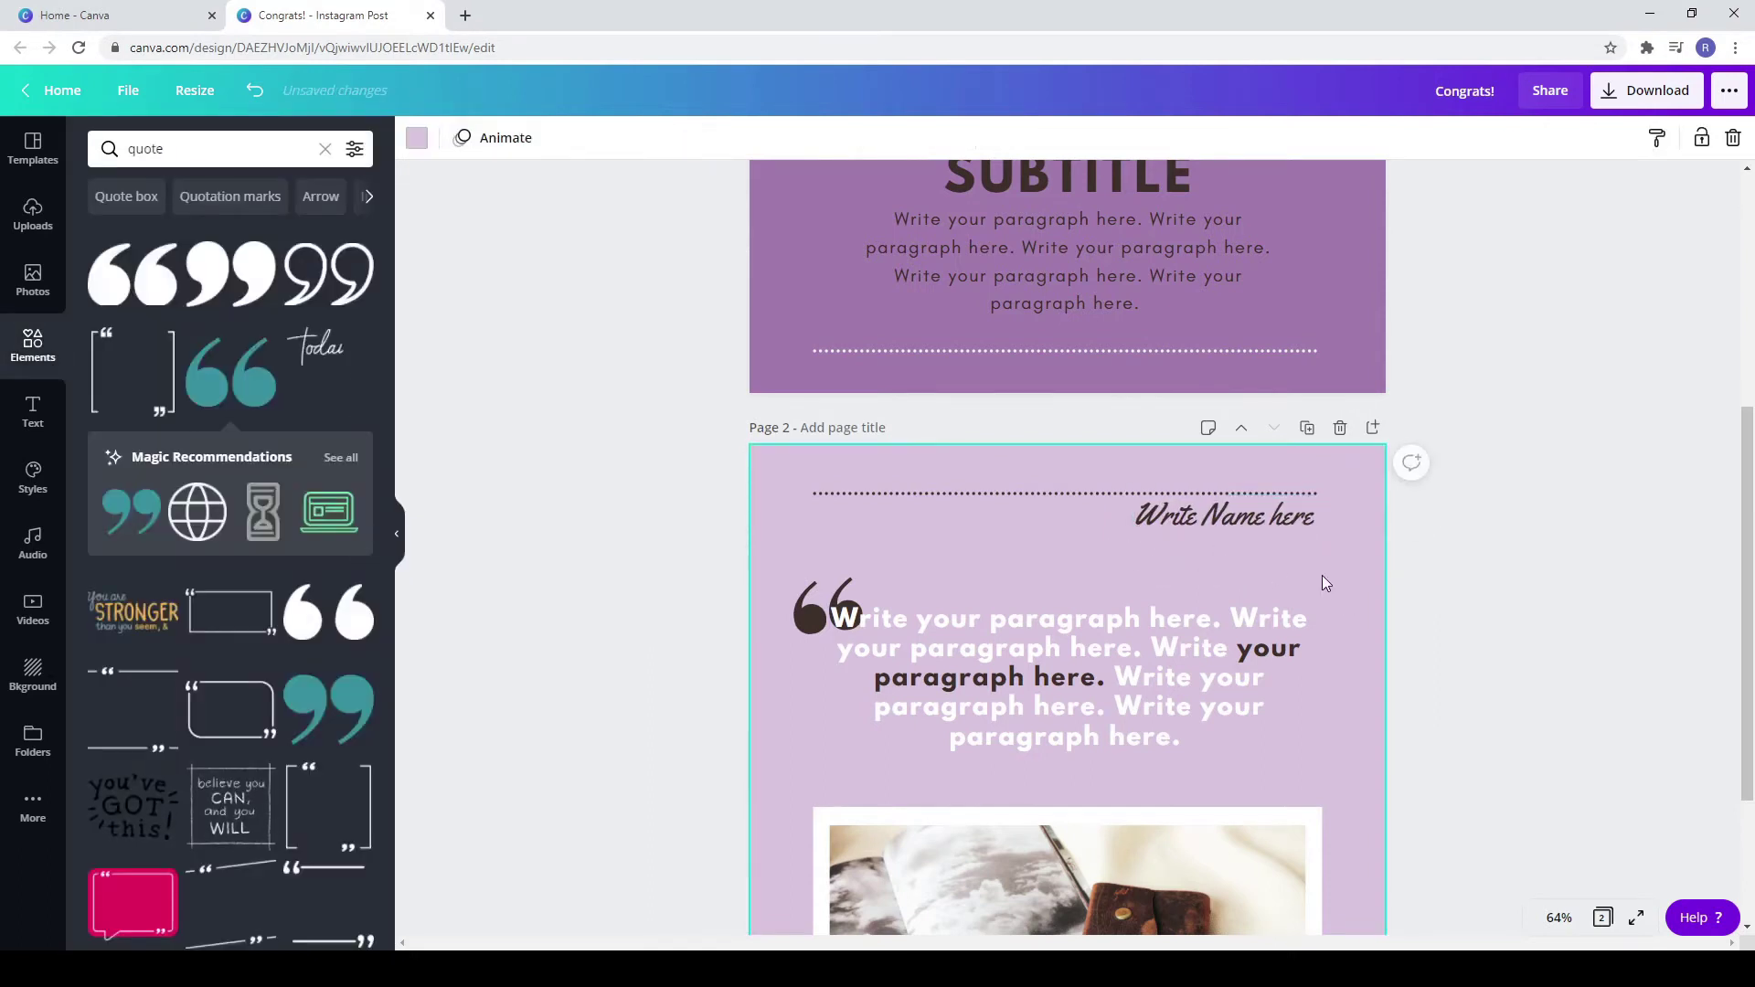
{"action": "scroll", "coordinate": [1317, 598], "scroll_direction": "down", "scroll_amount": 1}
{"action": "scroll", "coordinate": [1313, 601], "scroll_direction": "down", "scroll_amount": 1}
{"action": "left_click", "coordinate": [1220, 334]}
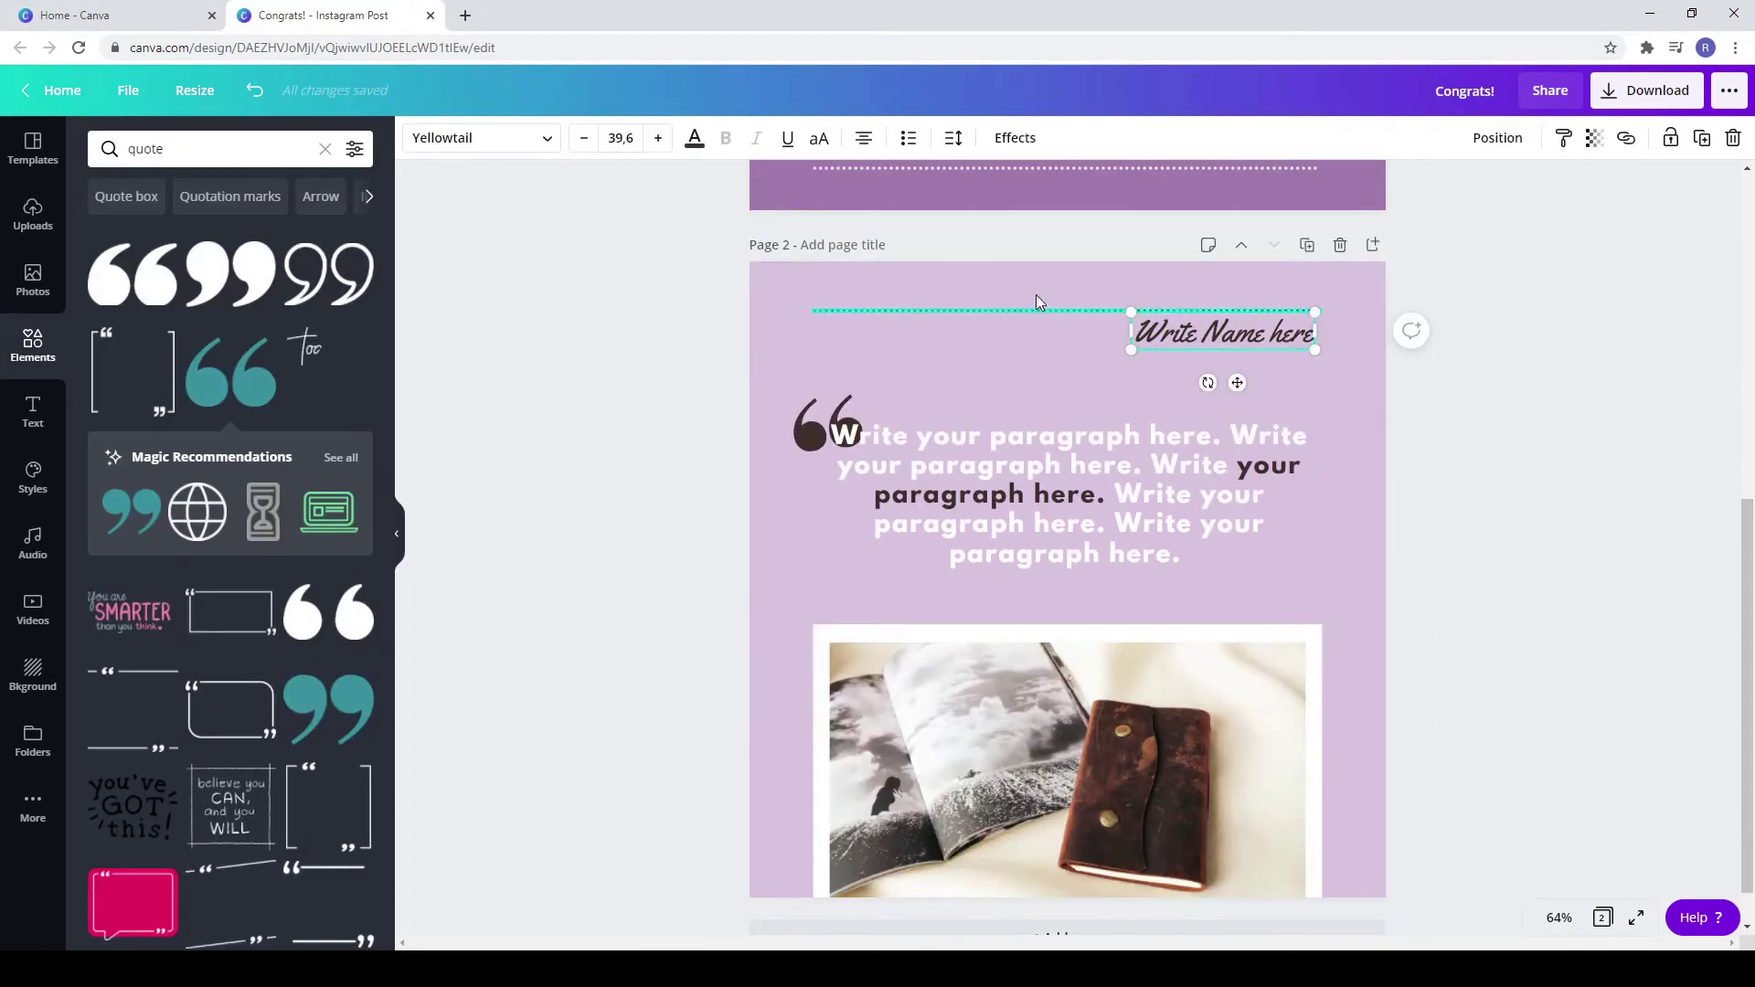
{"action": "left_click", "coordinate": [694, 139]}
{"action": "left_click", "coordinate": [156, 316]}
{"action": "left_click", "coordinate": [1081, 384]}
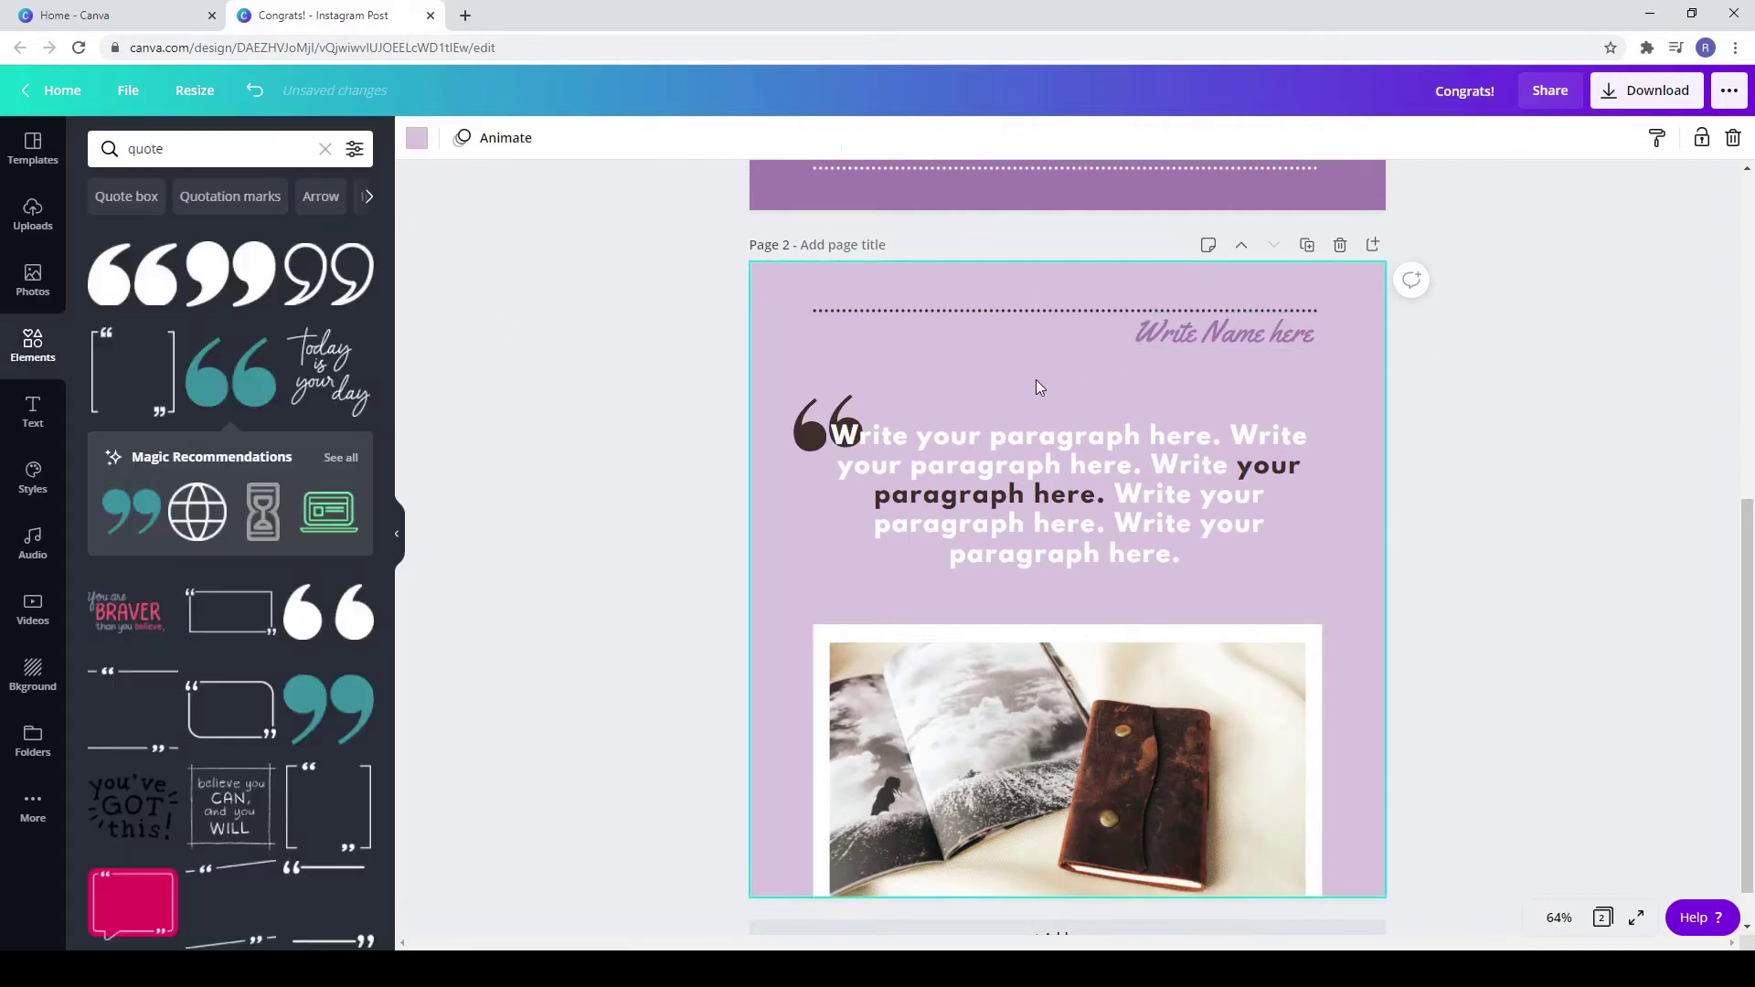
{"action": "left_click", "coordinate": [1172, 343]}
{"action": "left_click", "coordinate": [1066, 396]}
Step: Move the quotation marks and paragraph on page 2 slightly right together and shrink them, bringing the text to about size 28.5
{"action": "left_click_drag", "start_coordinate": [792, 426], "coordinate": [1259, 552]}
{"action": "left_click_drag", "start_coordinate": [1121, 492], "coordinate": [1144, 492]}
{"action": "left_click_drag", "start_coordinate": [1275, 550], "coordinate": [1311, 567]}
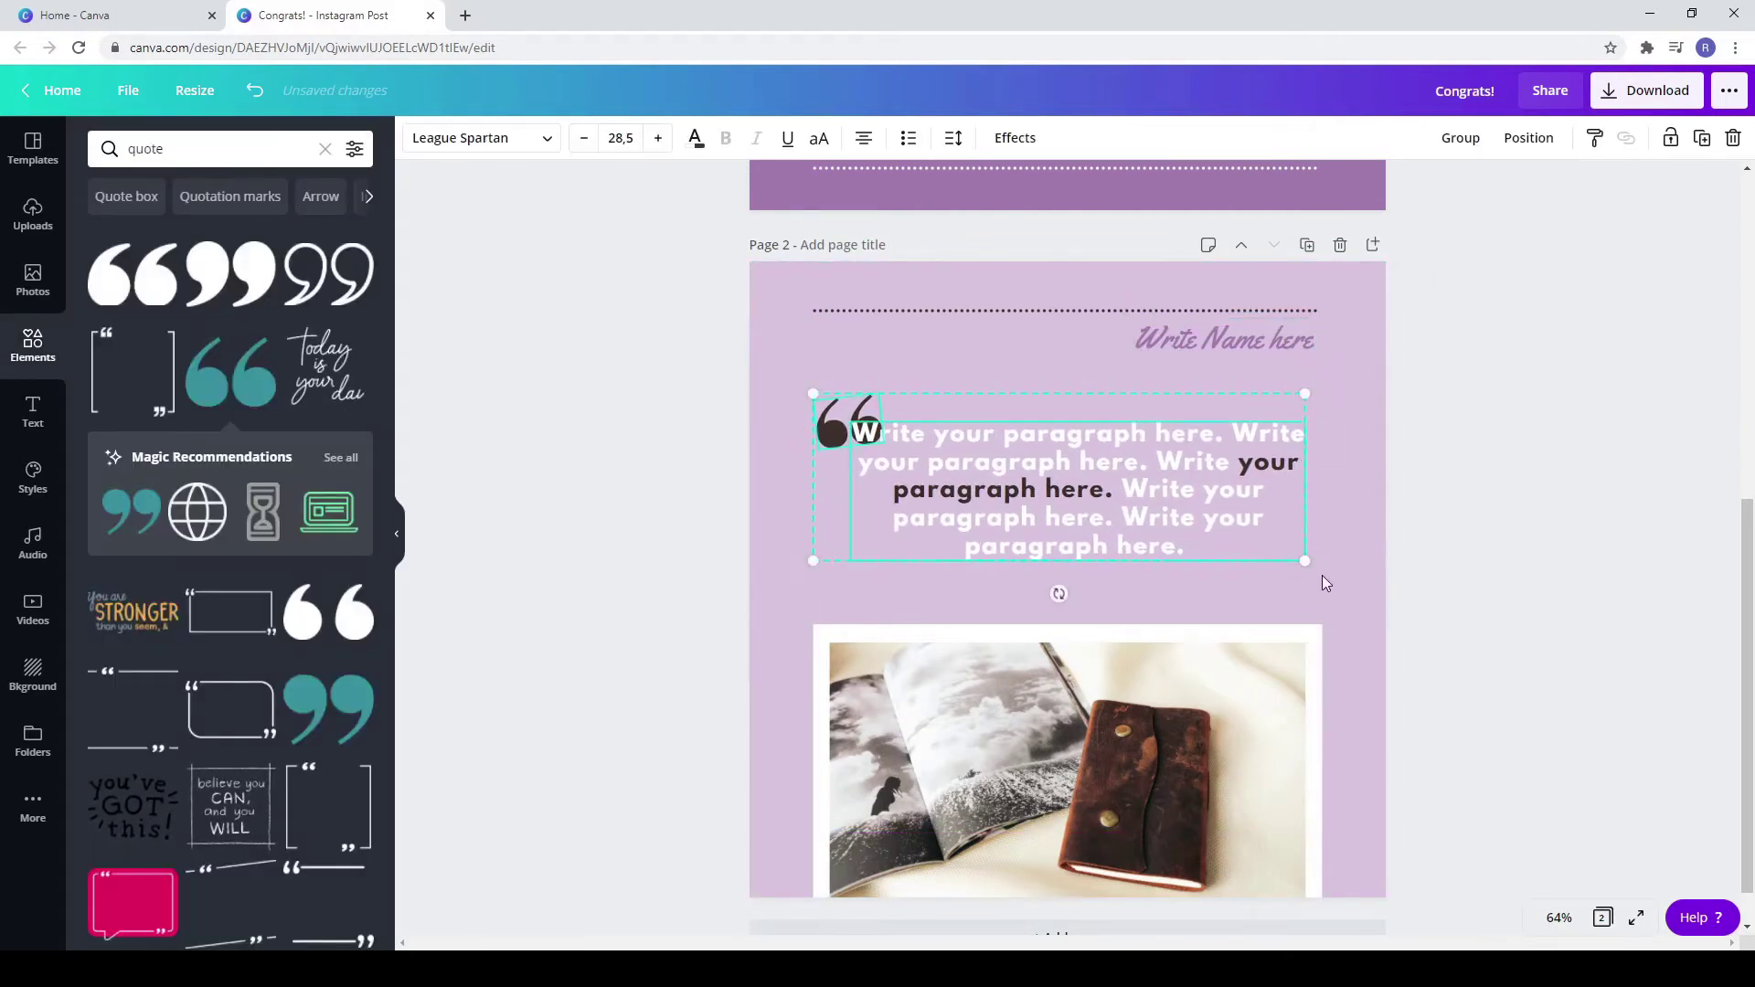
{"action": "left_click", "coordinate": [1341, 554]}
Step: Add a third page after page 2 and set its background to the document's medium purple
{"action": "scroll", "coordinate": [1340, 546], "scroll_direction": "down", "scroll_amount": 1}
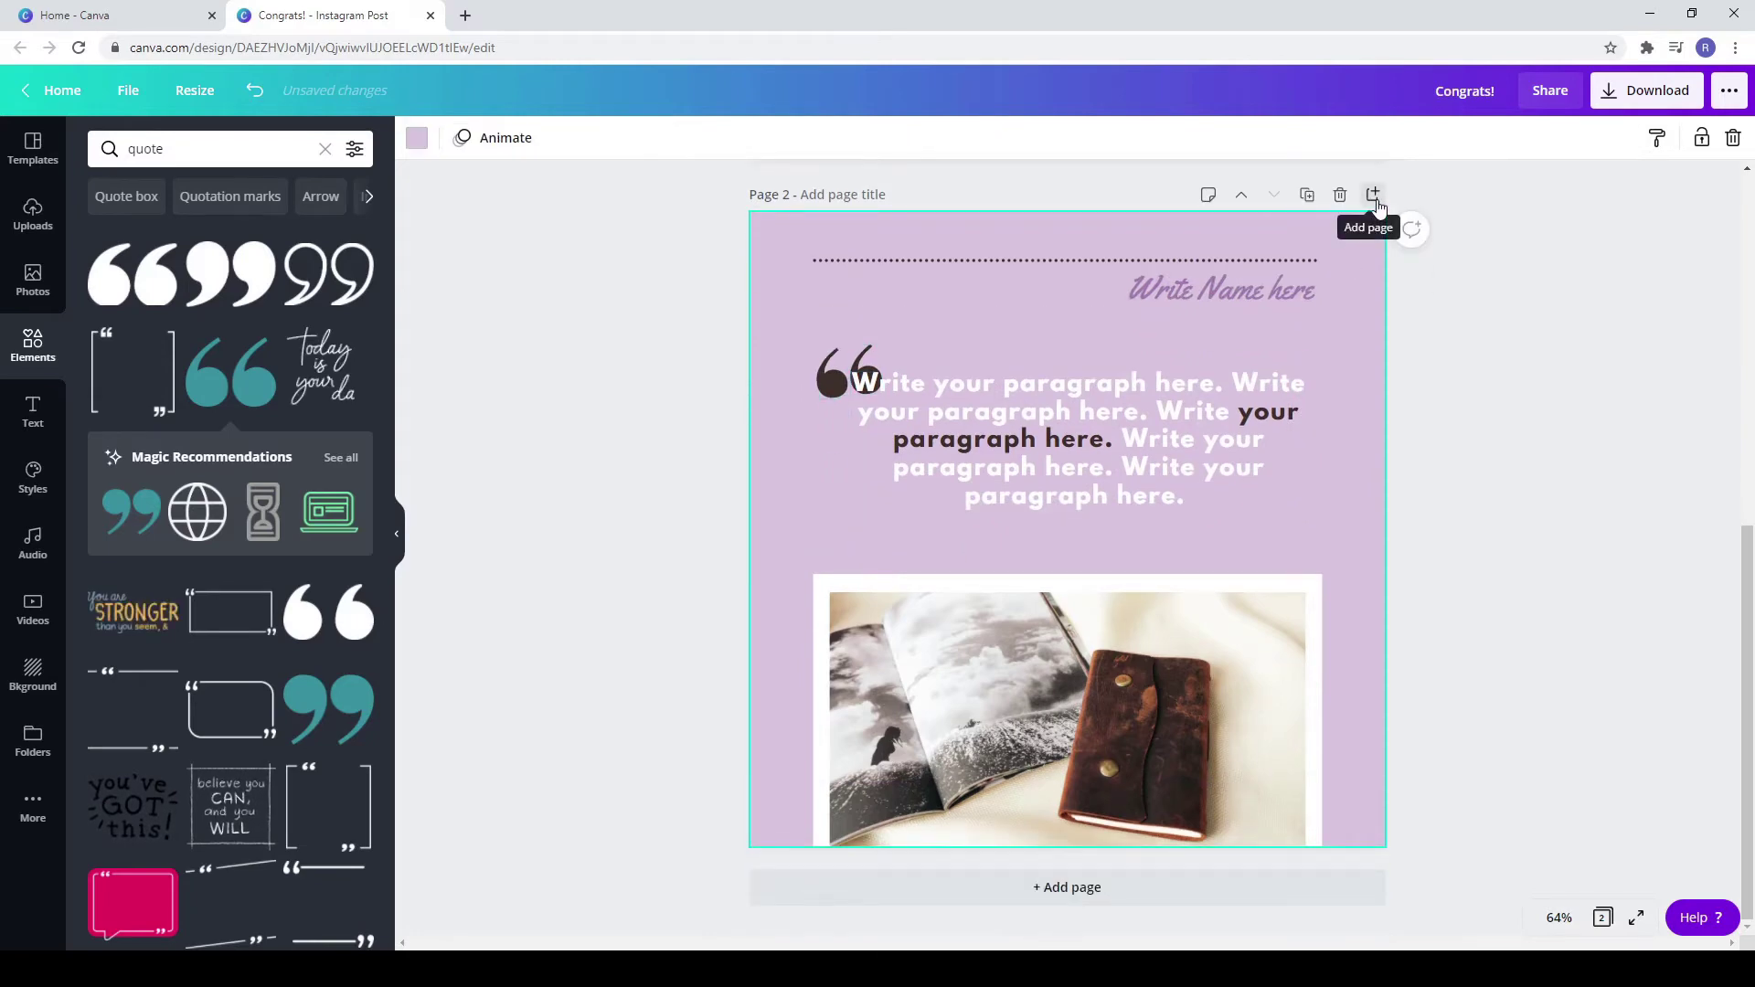
{"action": "left_click", "coordinate": [1375, 198]}
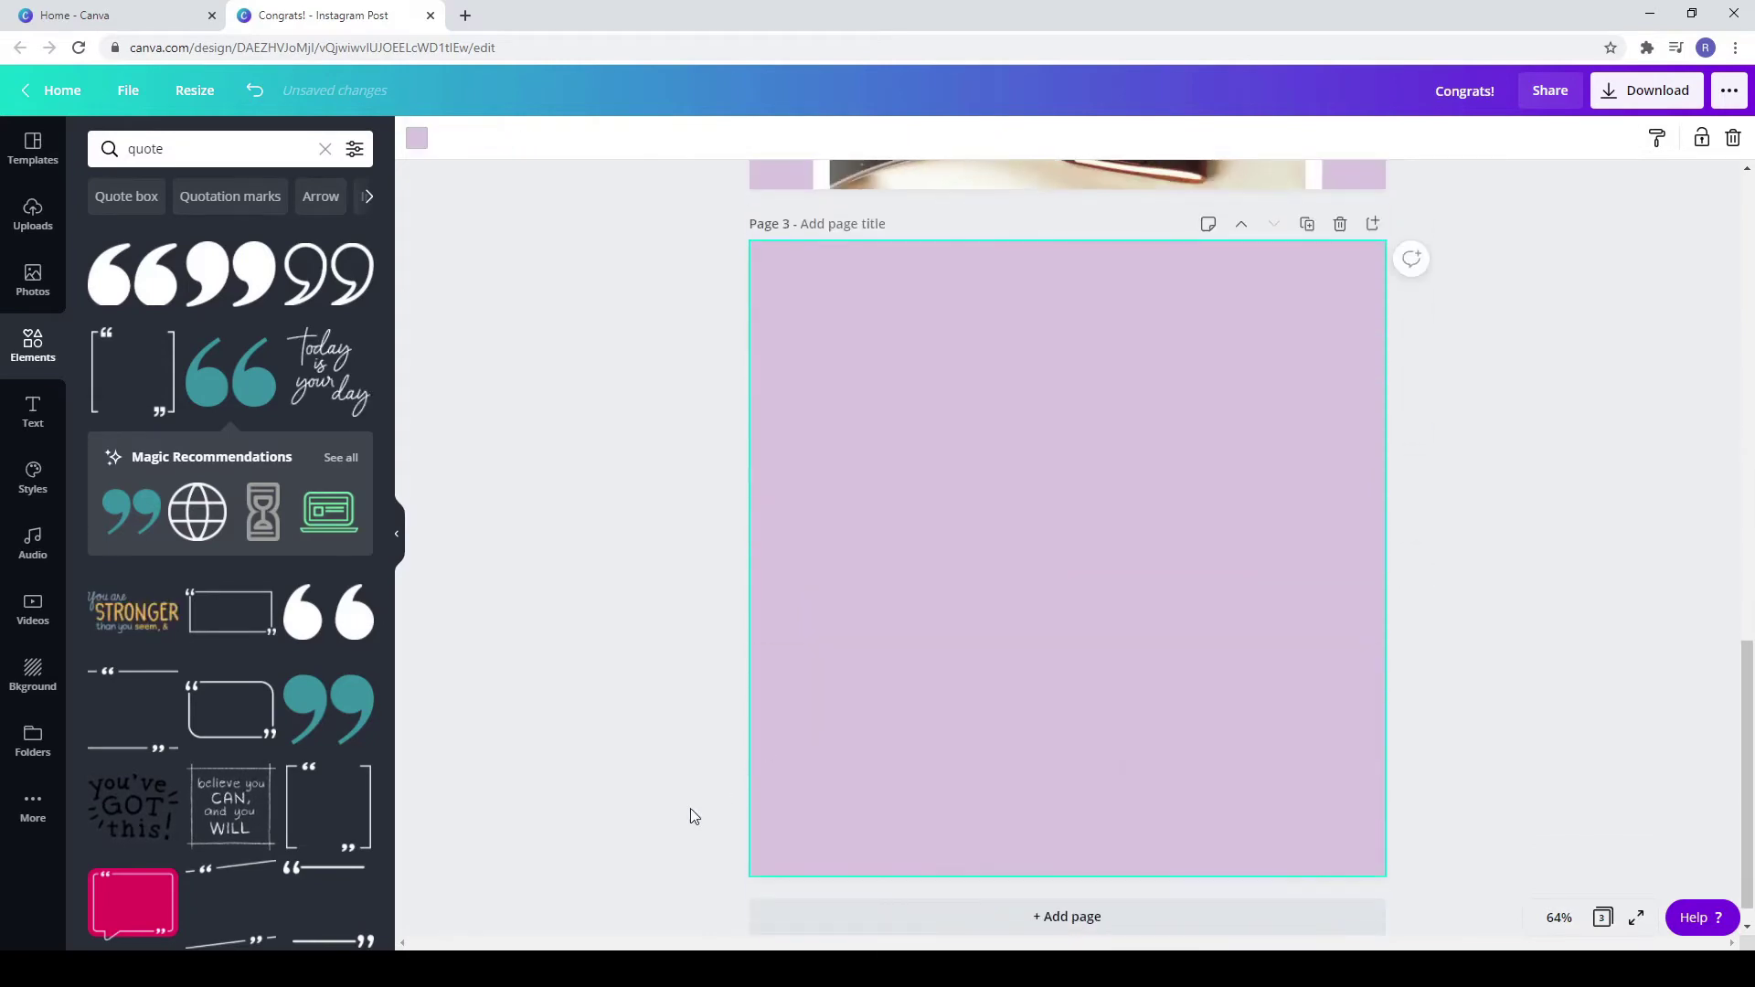
{"action": "left_click", "coordinate": [416, 137]}
{"action": "left_click", "coordinate": [157, 318]}
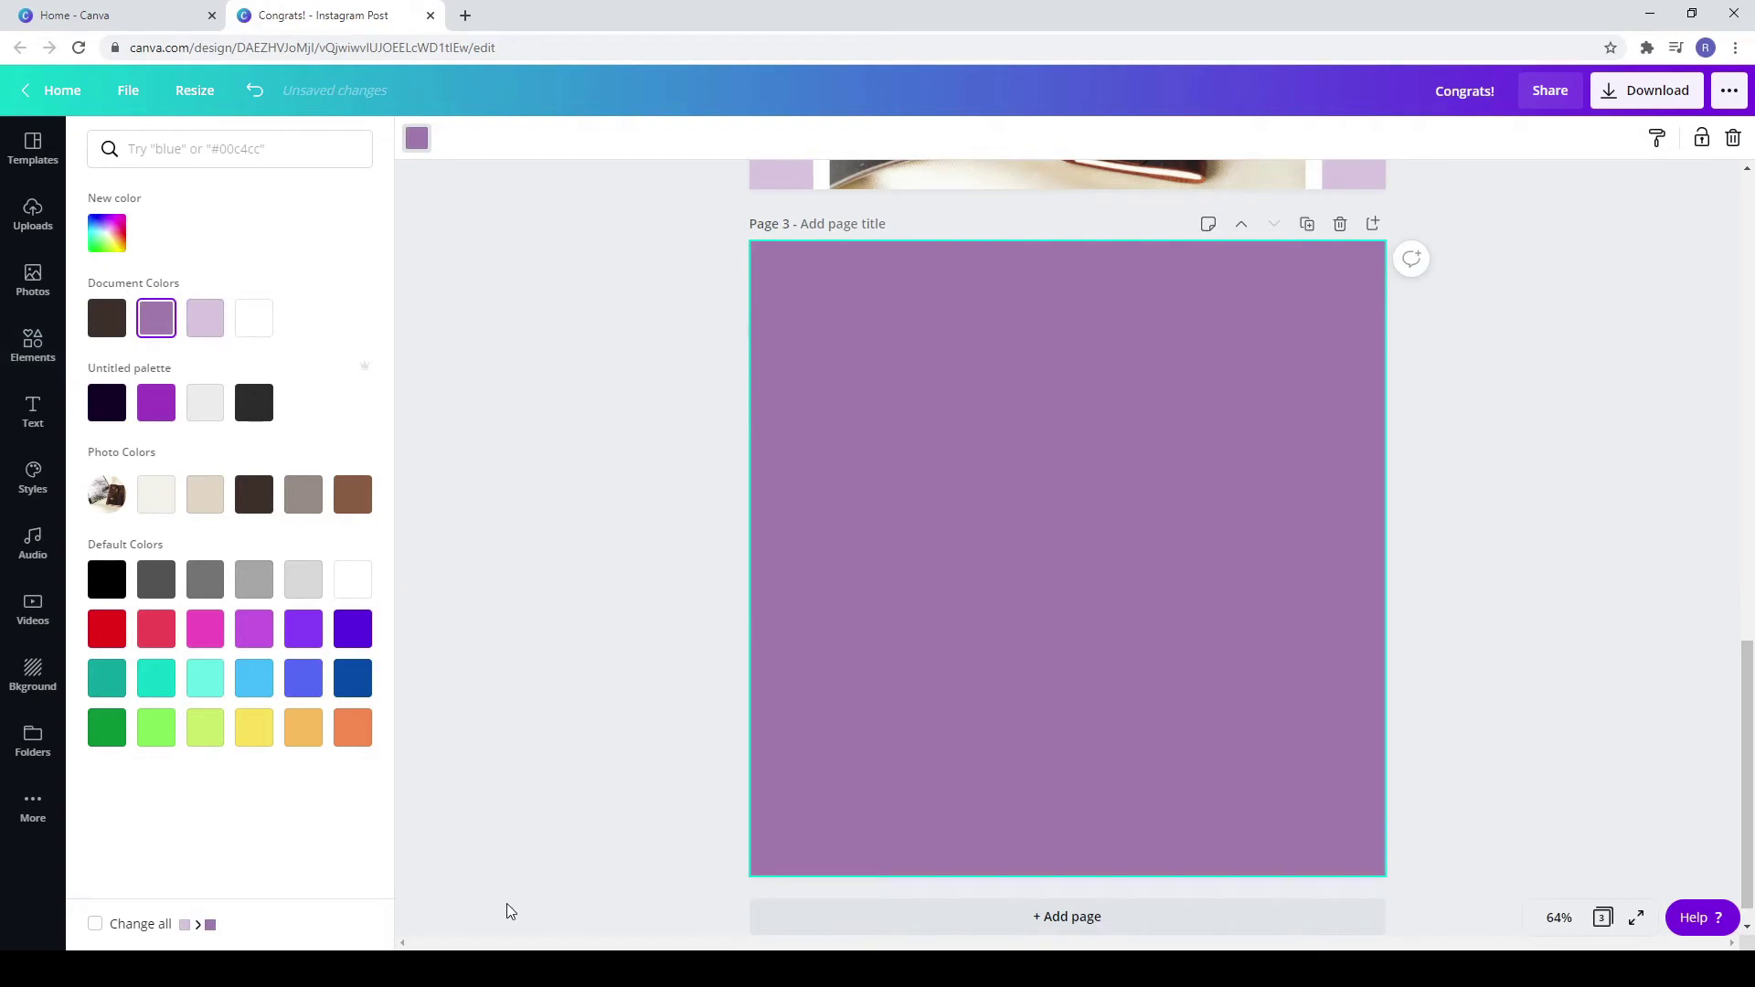
Step: Copy the photo with its white frame from page 2 to page 3 and place it in the upper middle
{"action": "scroll", "coordinate": [836, 470], "scroll_direction": "up", "scroll_amount": 5}
{"action": "right_click", "coordinate": [1022, 607]}
{"action": "scroll", "coordinate": [1023, 677], "scroll_direction": "down", "scroll_amount": 5}
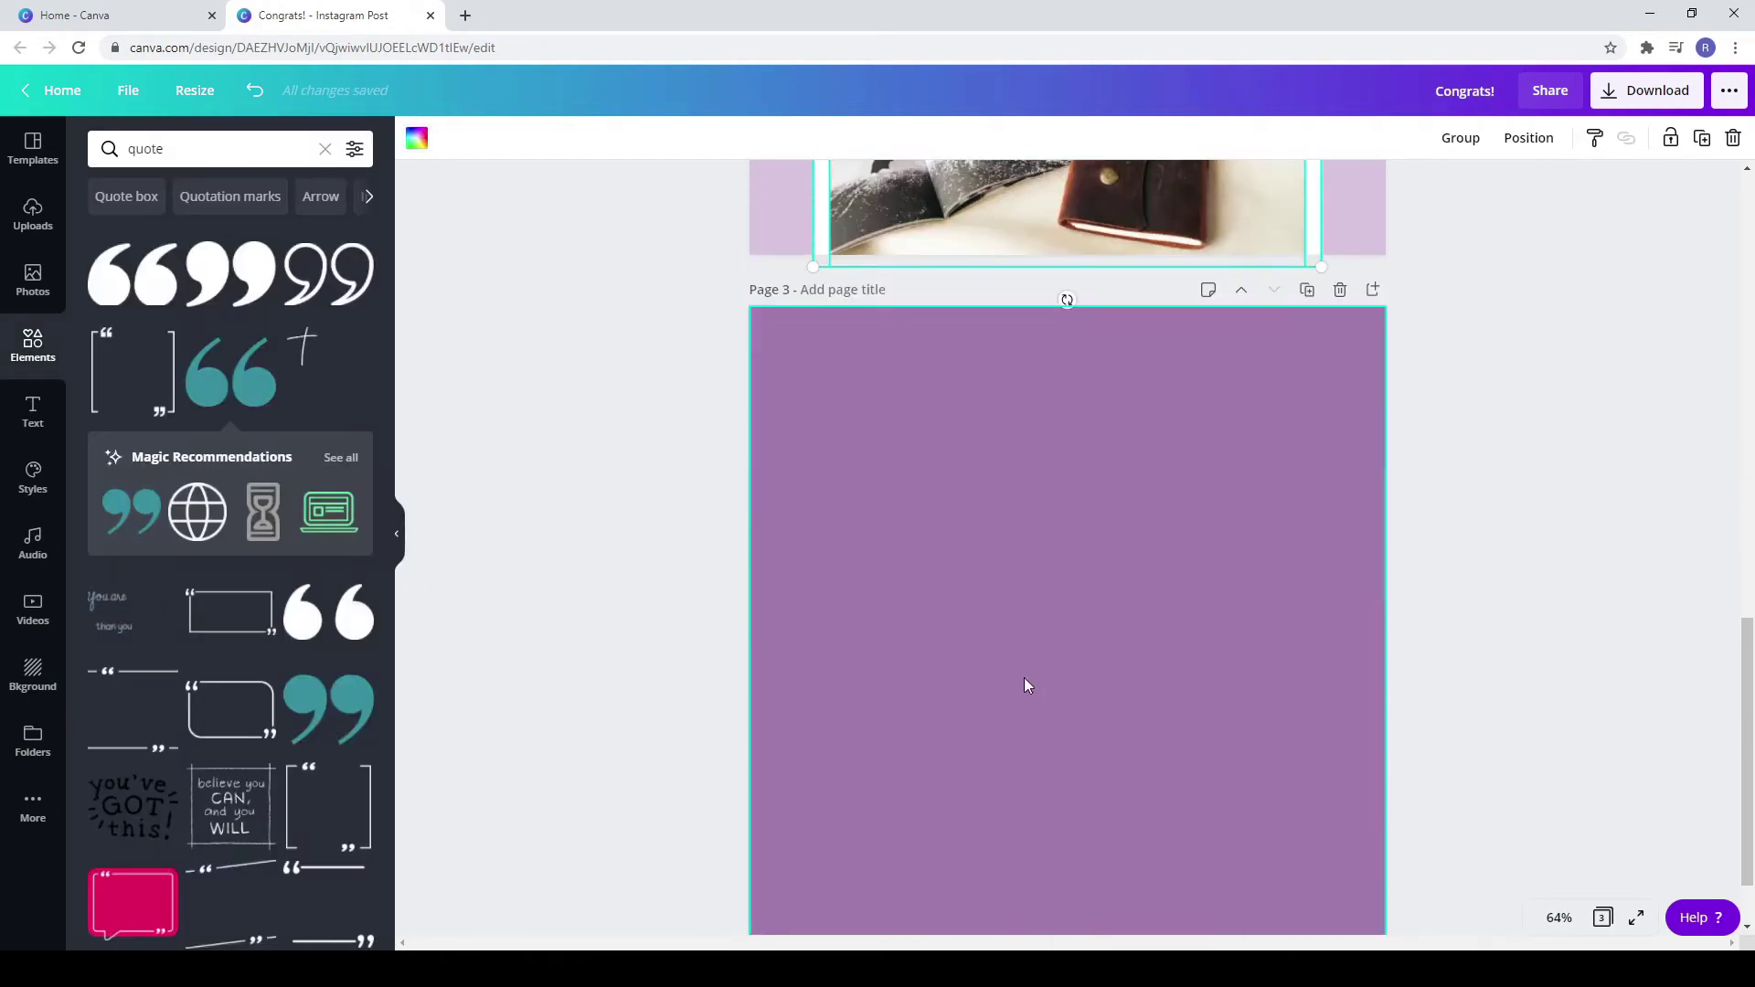
{"action": "scroll", "coordinate": [1024, 678], "scroll_direction": "down", "scroll_amount": 1}
{"action": "key", "text": "ctrl+v"}
{"action": "left_click_drag", "start_coordinate": [1094, 666], "coordinate": [1099, 439]}
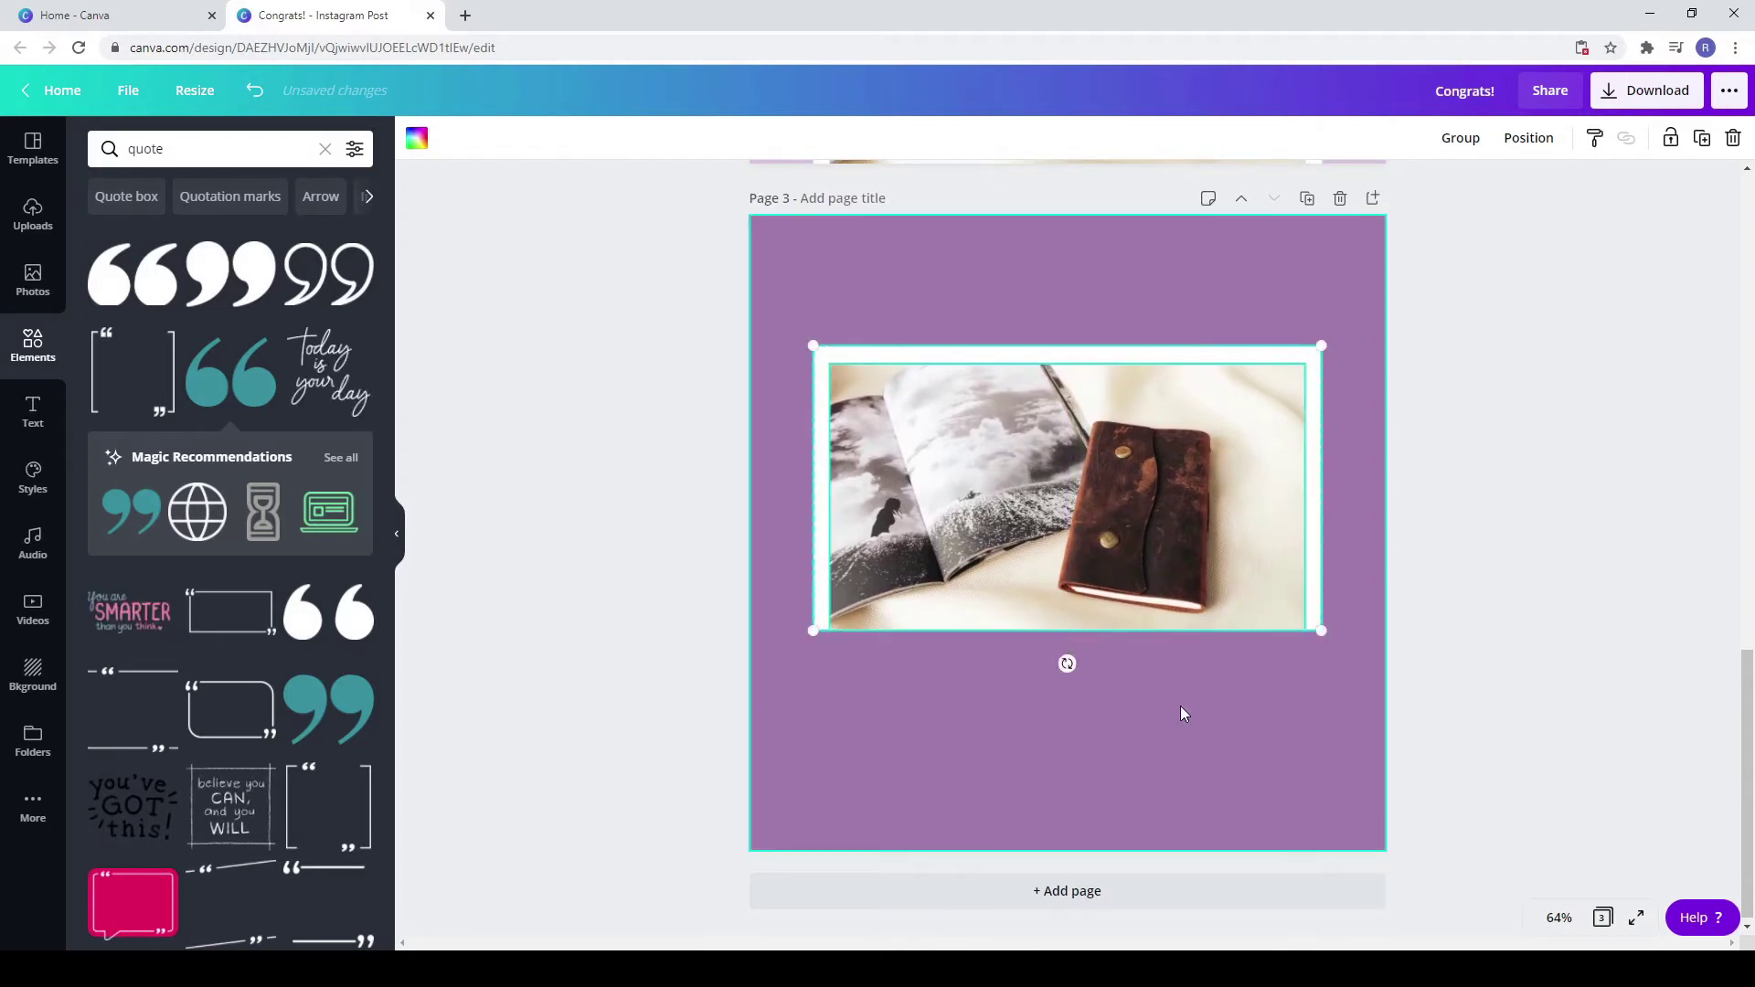
Step: Extend the photo on page 3 downward past the white frame and shorten the frame from its lower edge
{"action": "left_click", "coordinate": [1120, 598]}
{"action": "left_click_drag", "start_coordinate": [1079, 650], "coordinate": [1075, 674]}
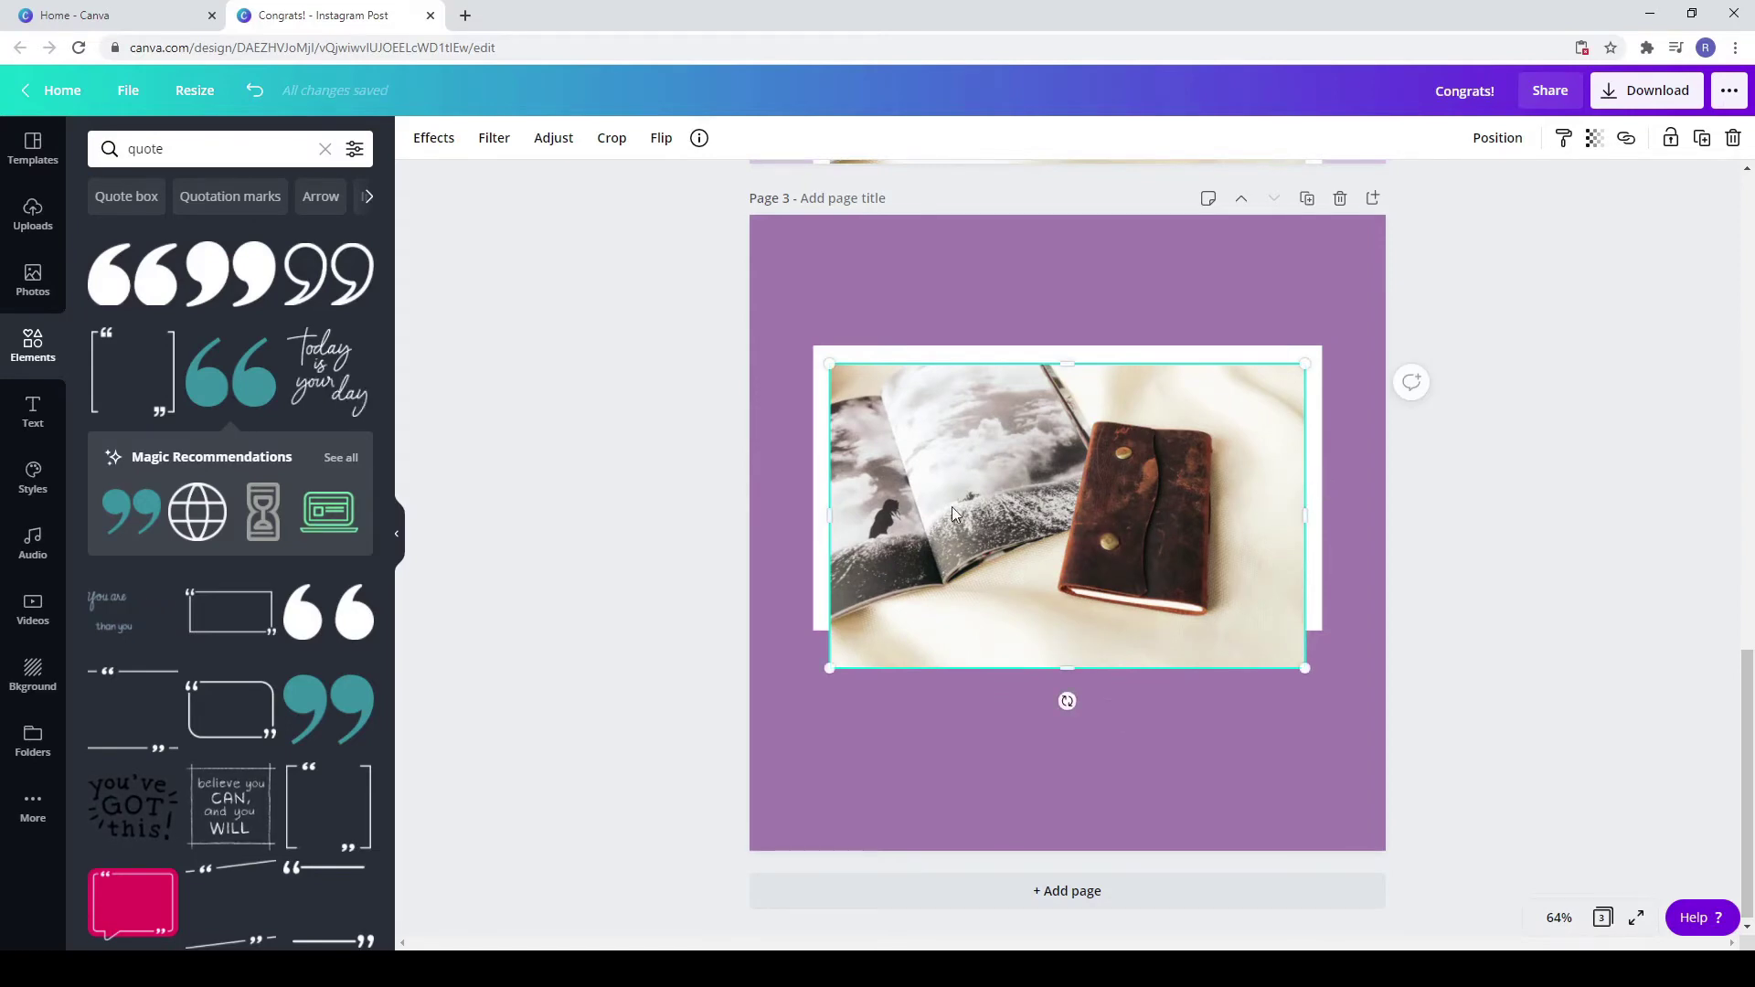
{"action": "left_click", "coordinate": [770, 487]}
{"action": "left_click", "coordinate": [816, 494]}
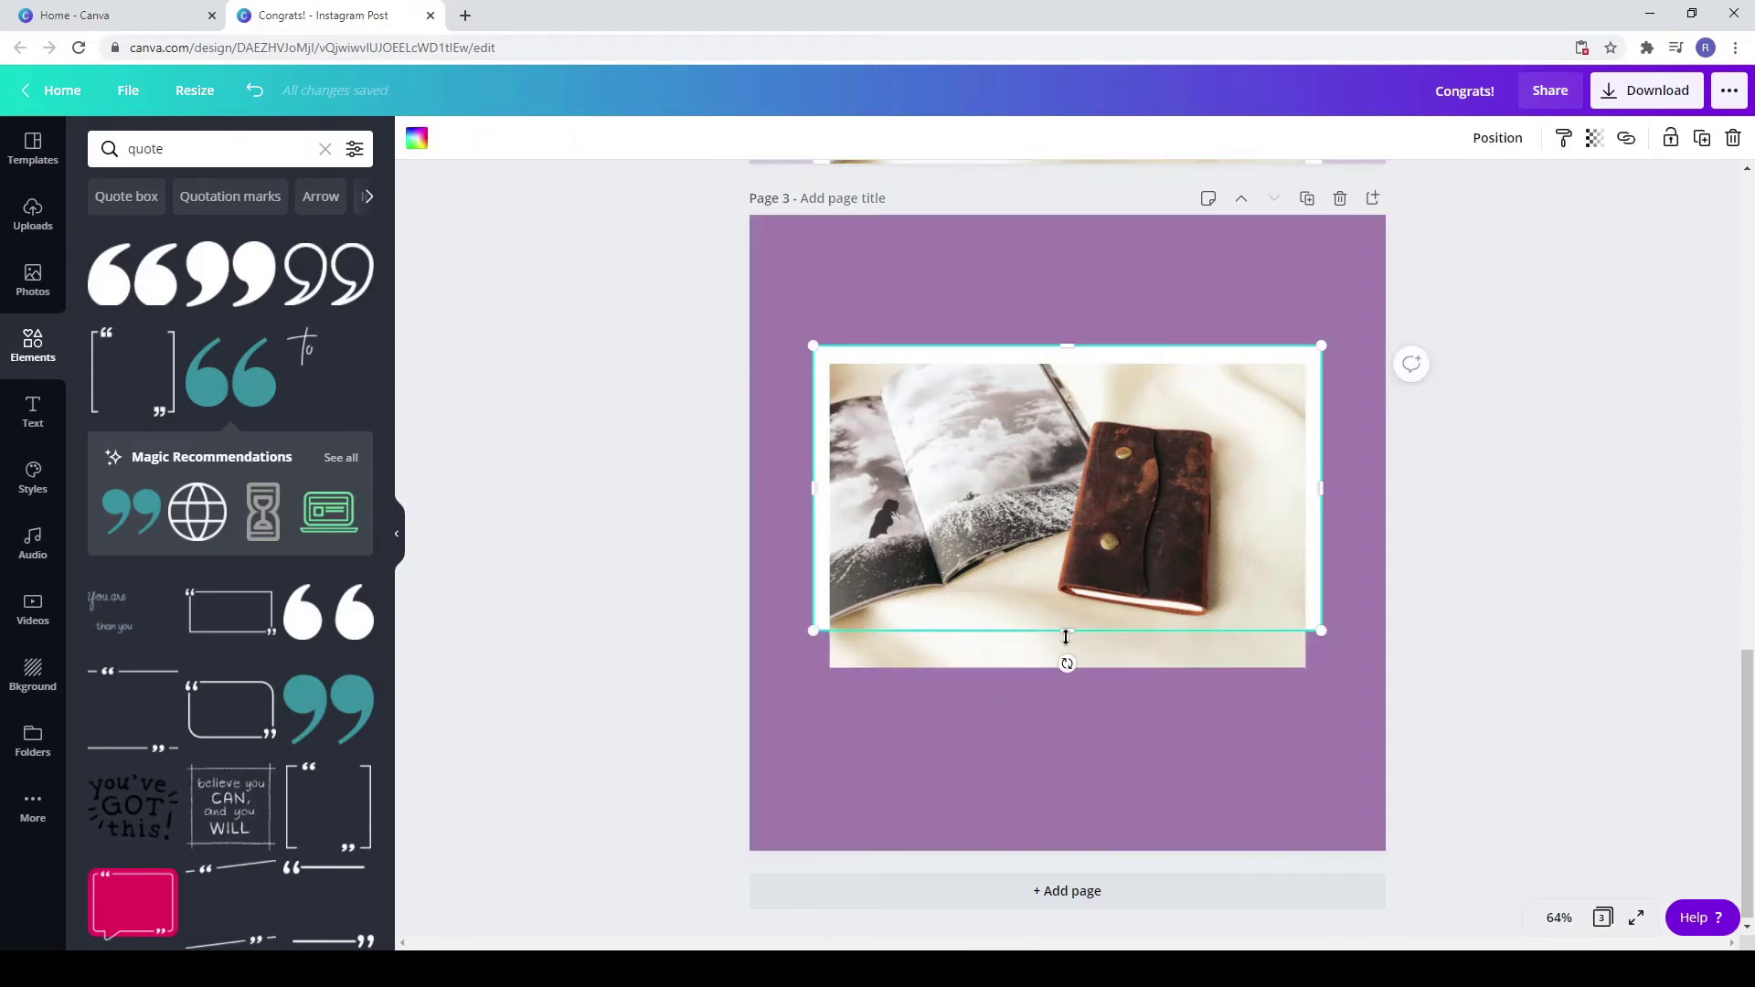
{"action": "left_click_drag", "start_coordinate": [1067, 630], "coordinate": [1070, 617]}
{"action": "left_click", "coordinate": [1289, 778]}
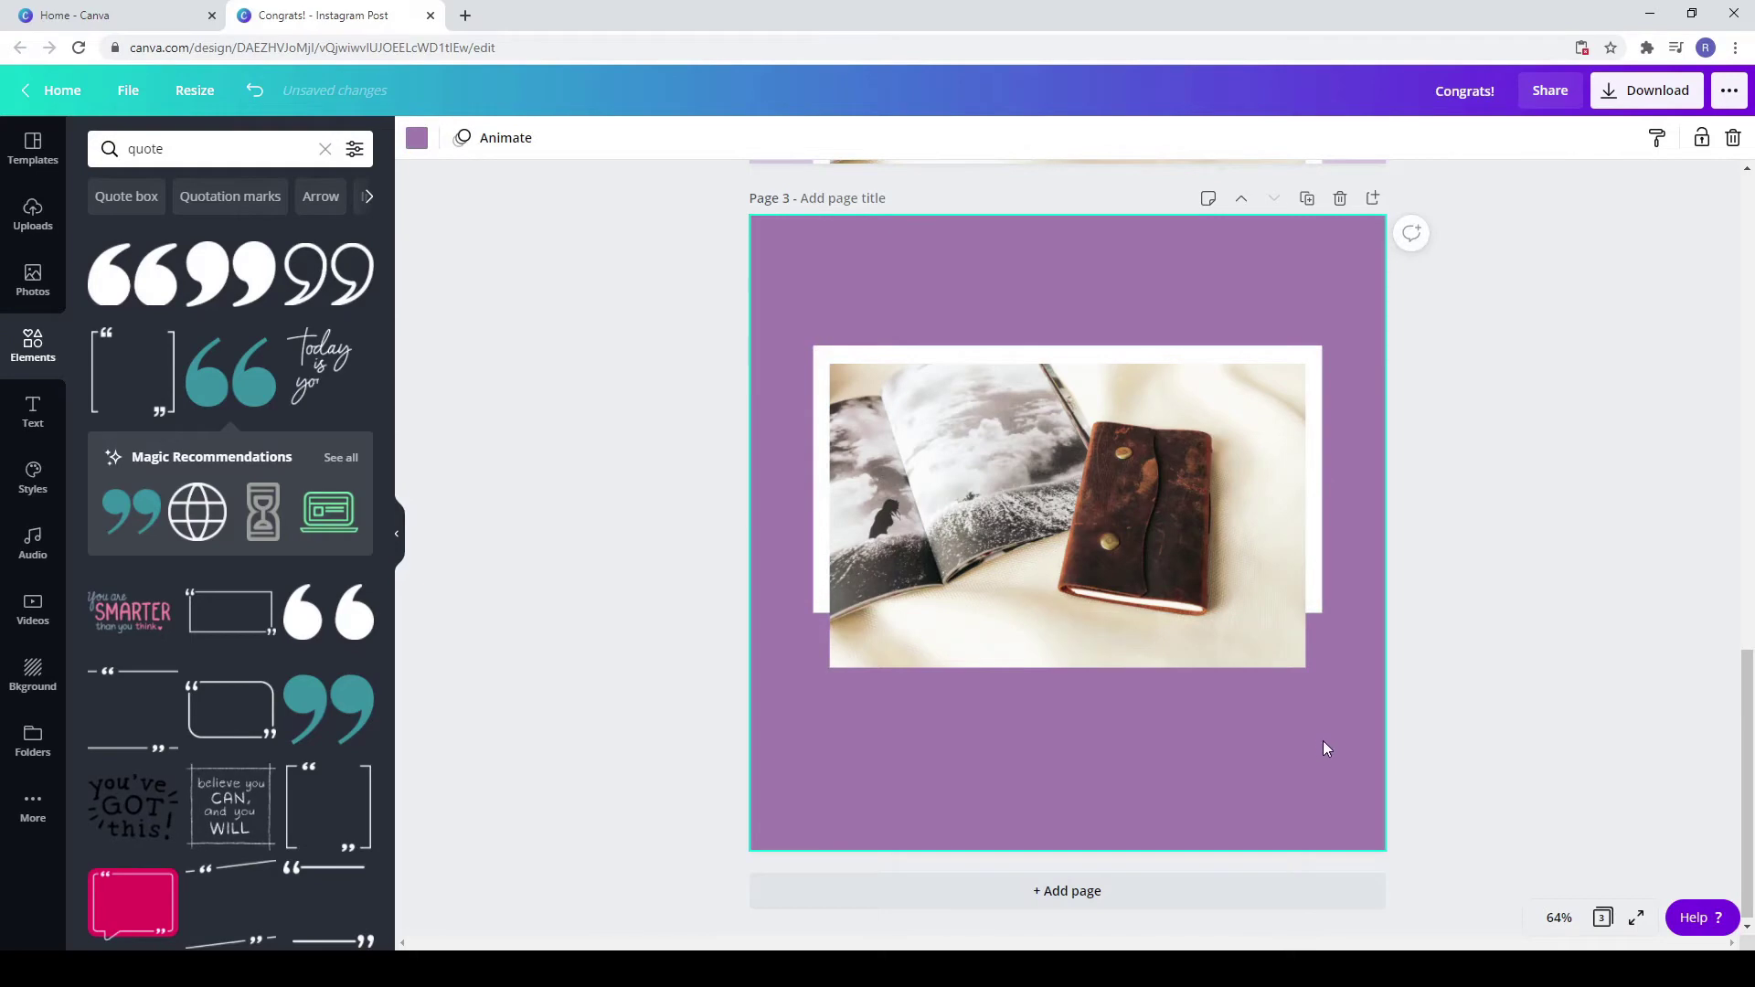
Step: Copy the white dotted line from page 1 to page 3, rotate it to -90°, and place it vertically right of the photo
{"action": "scroll", "coordinate": [897, 628], "scroll_direction": "up", "scroll_amount": 8}
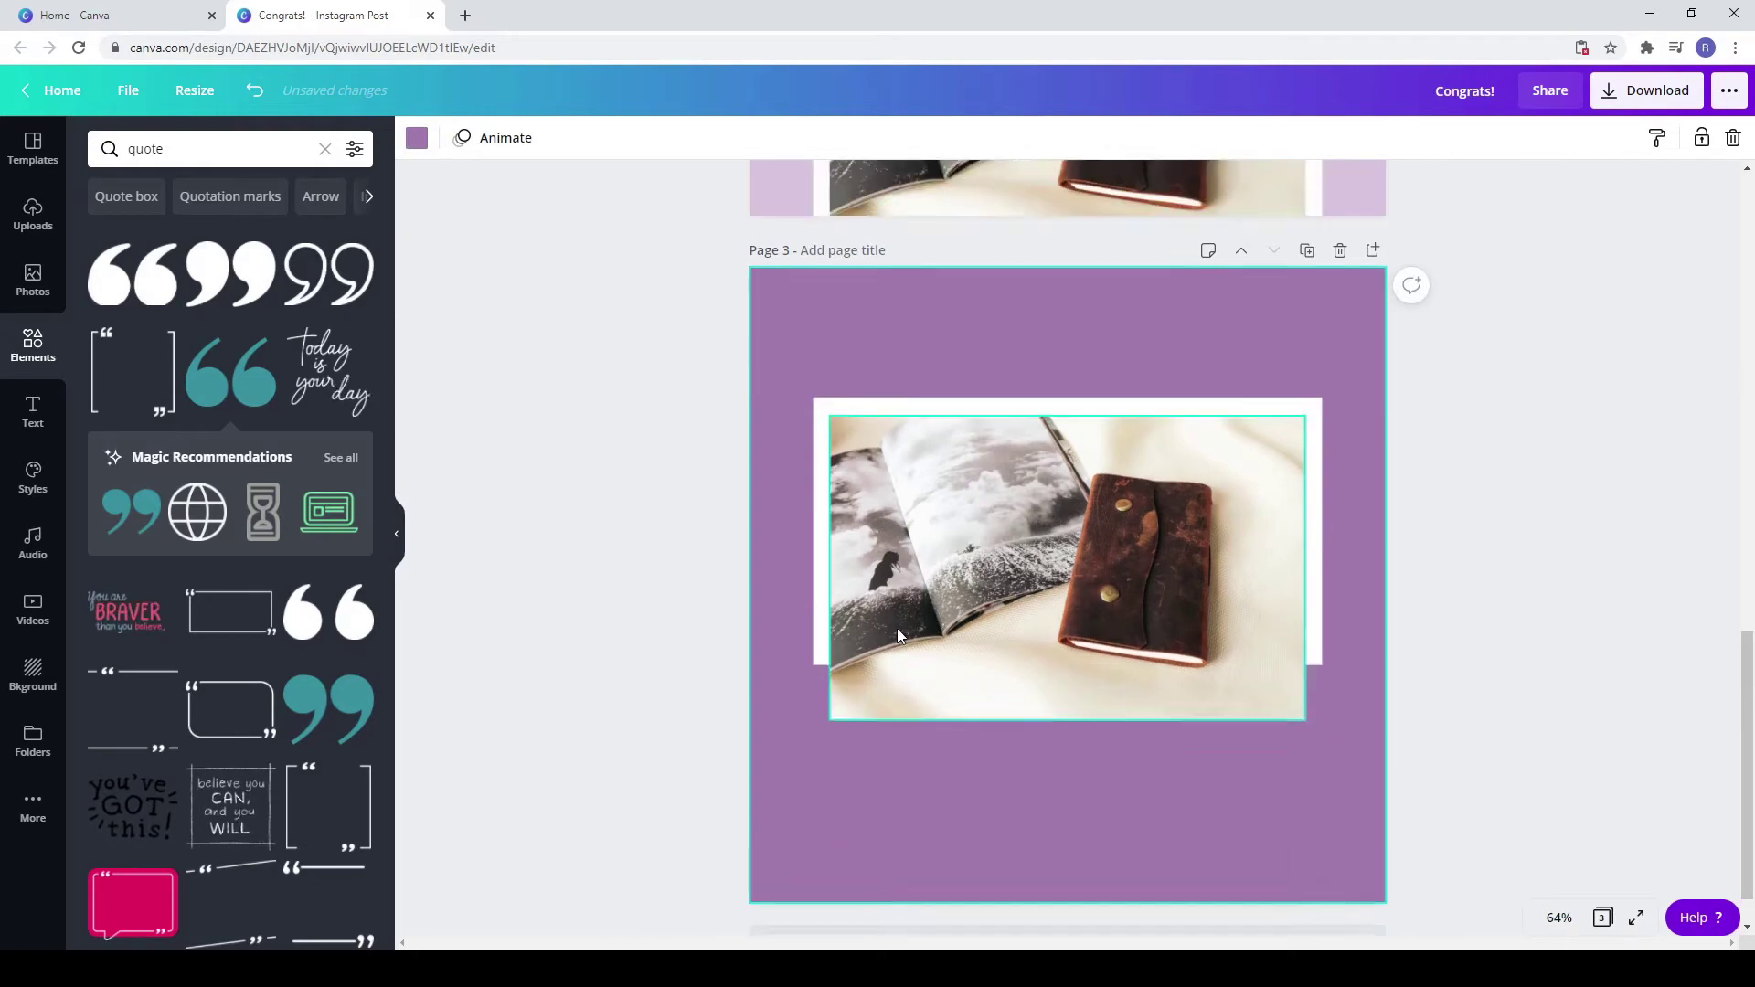
{"action": "scroll", "coordinate": [953, 304], "scroll_direction": "up", "scroll_amount": 2}
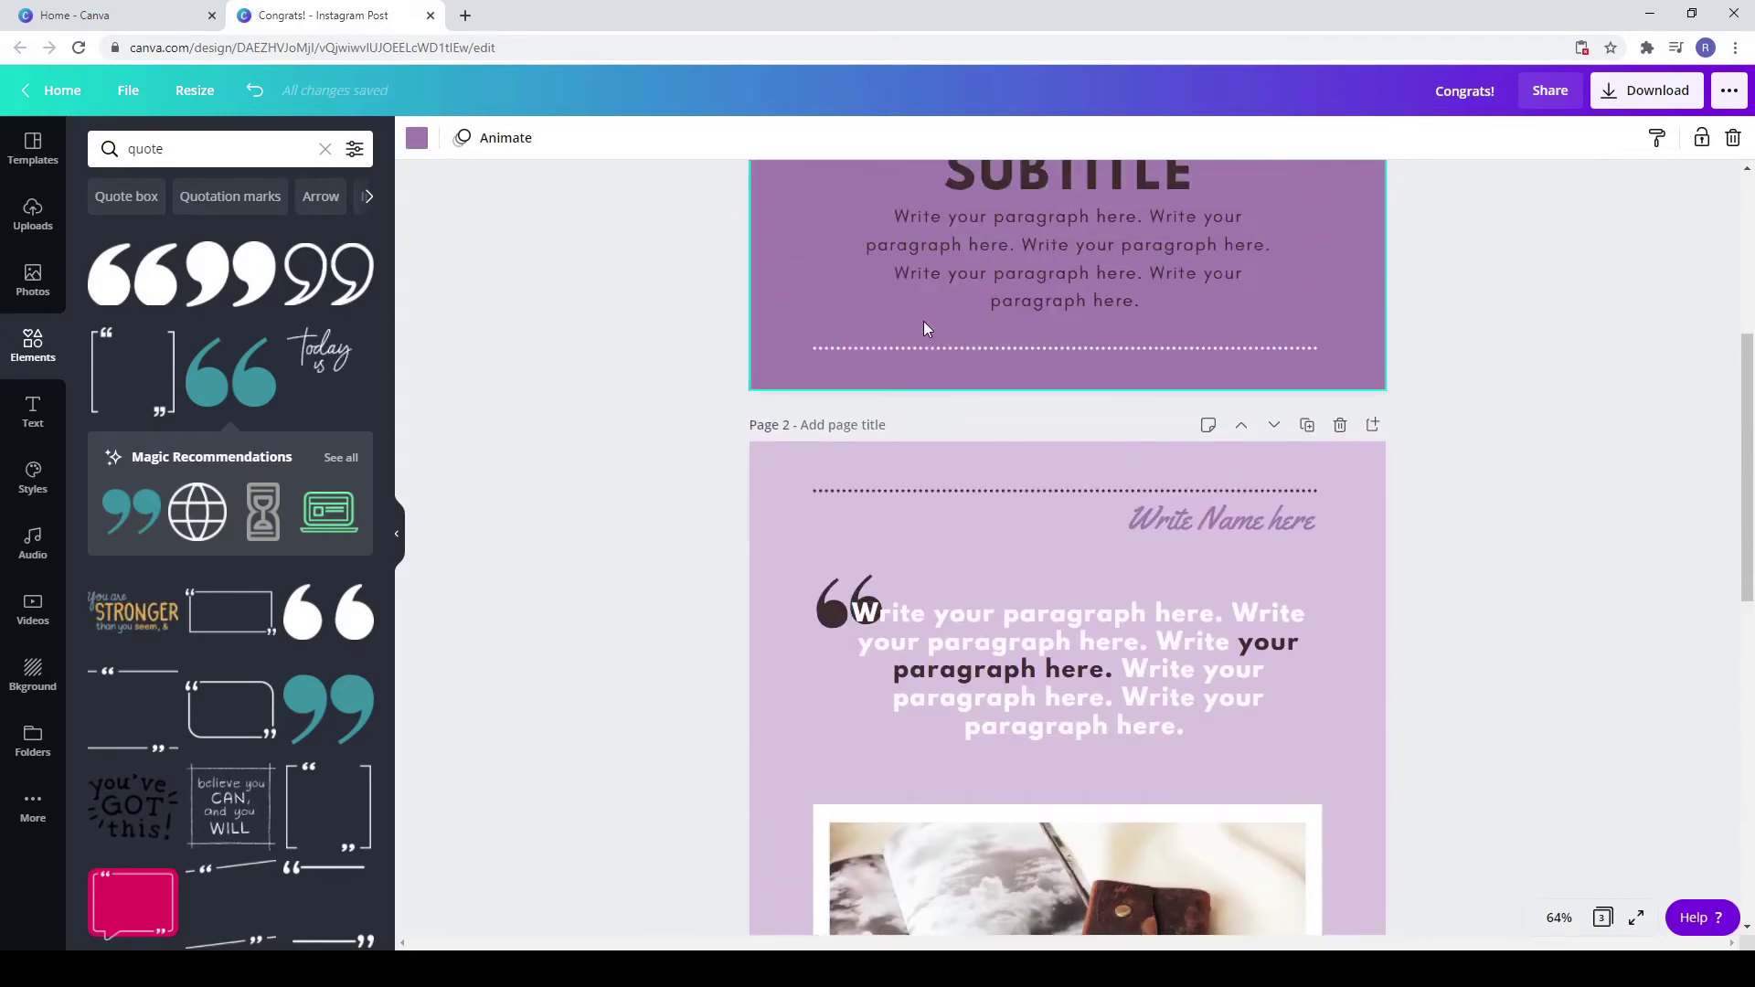
{"action": "left_click", "coordinate": [912, 349]}
{"action": "right_click", "coordinate": [913, 348]}
{"action": "left_click", "coordinate": [947, 371]}
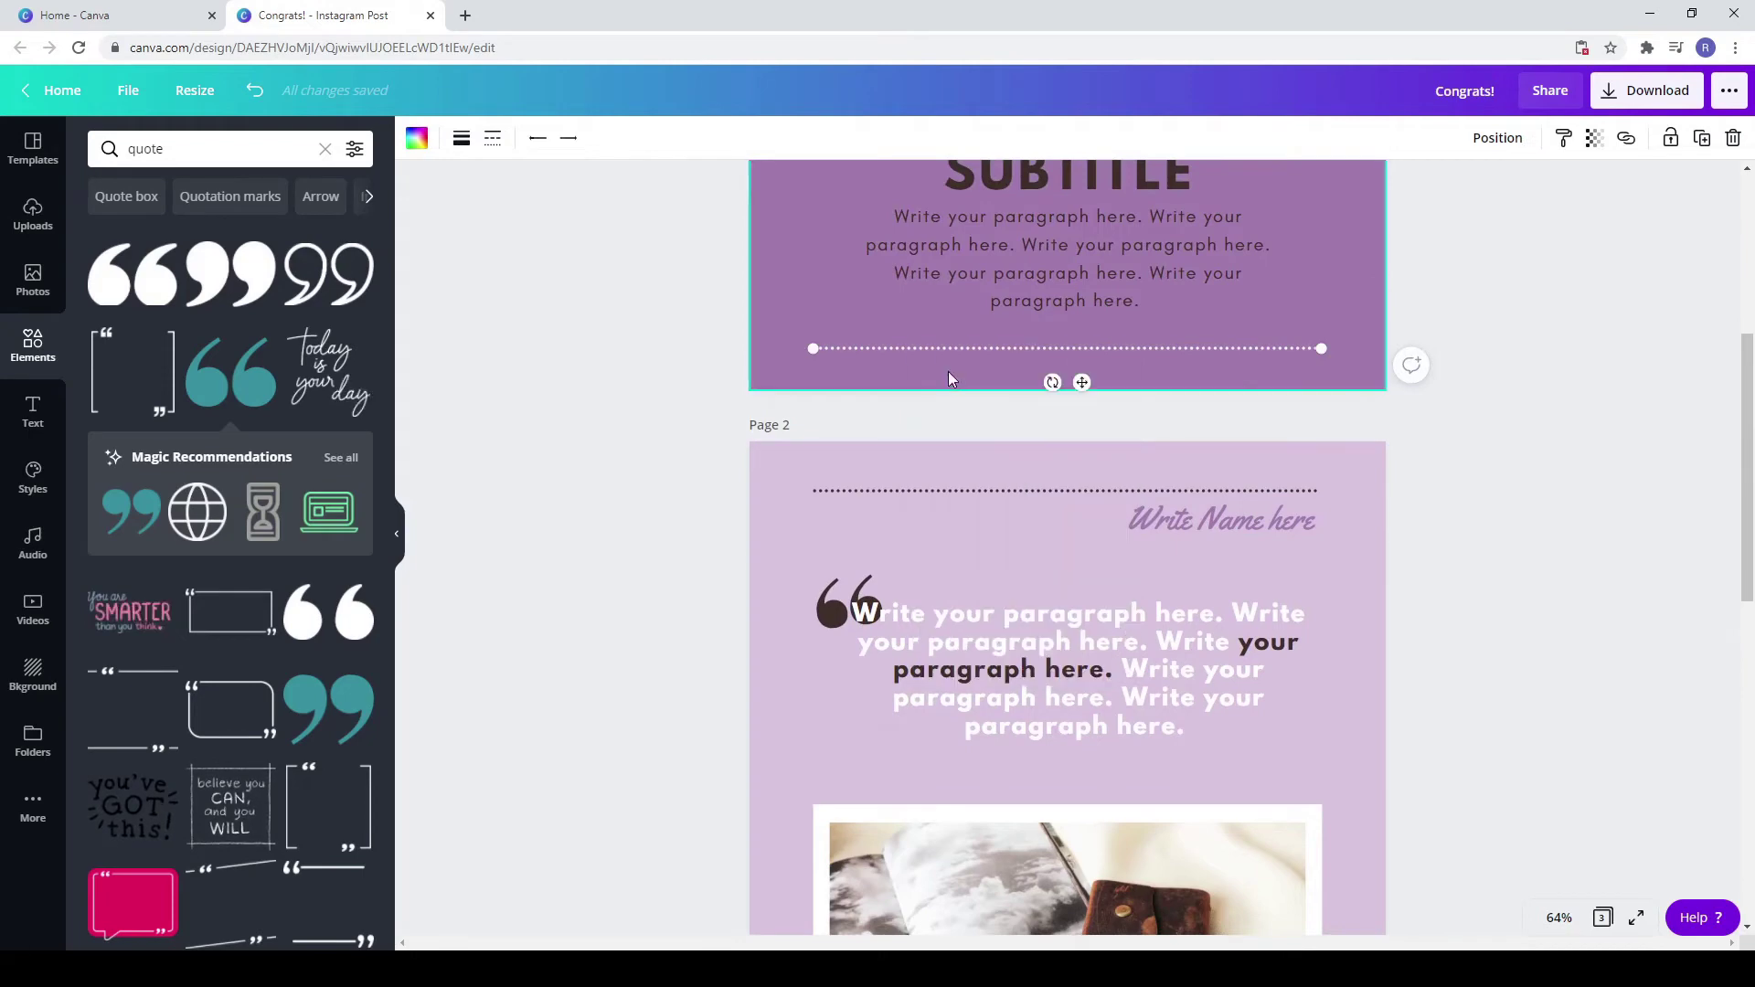
{"action": "scroll", "coordinate": [870, 476], "scroll_direction": "down", "scroll_amount": 10}
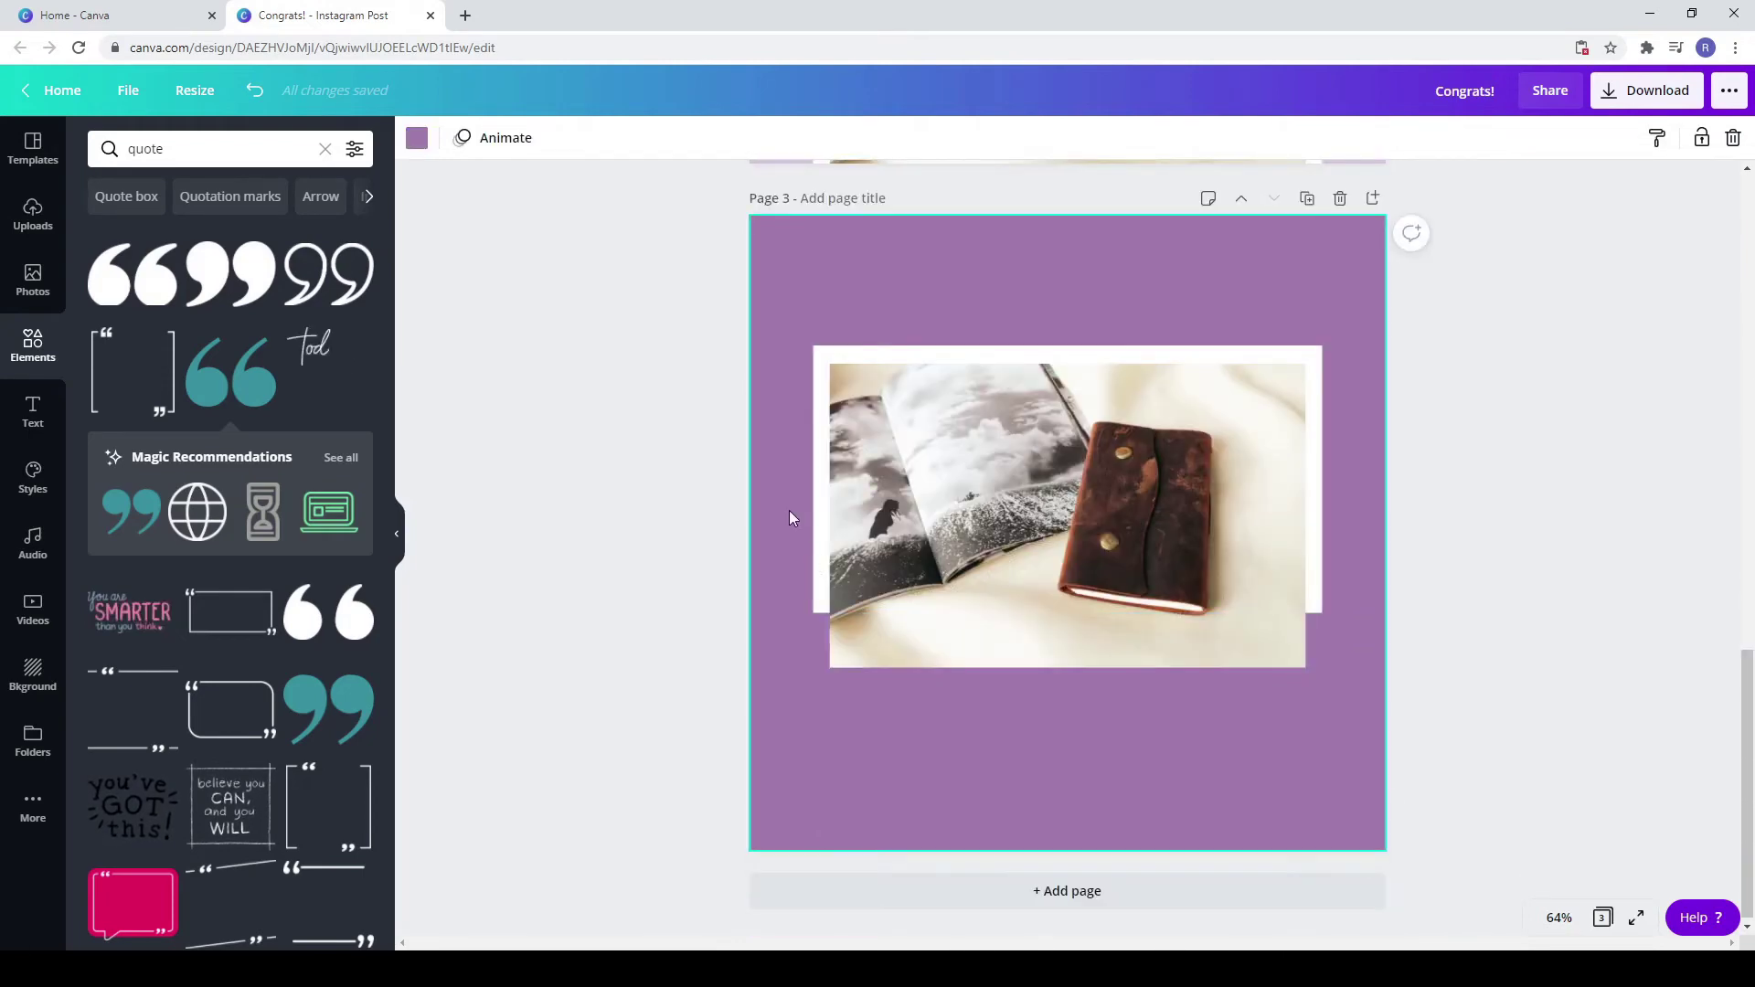
{"action": "key", "text": "ctrl+v"}
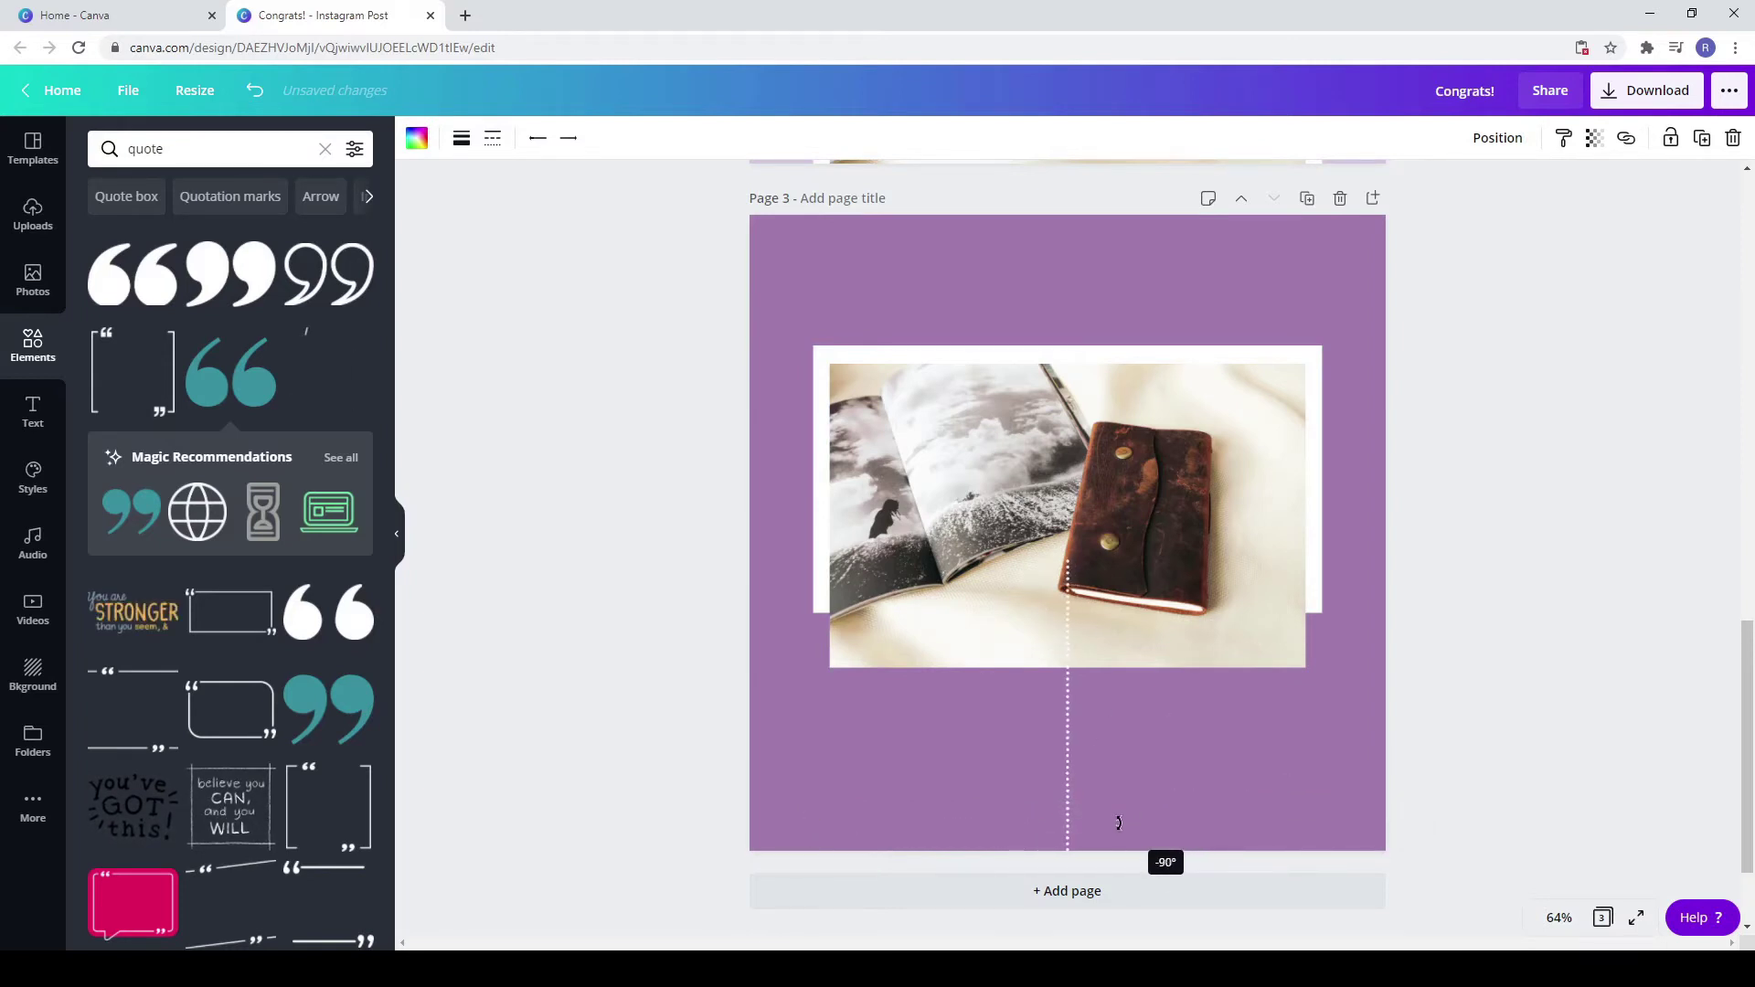
{"action": "left_click_drag", "start_coordinate": [1069, 732], "coordinate": [1358, 448]}
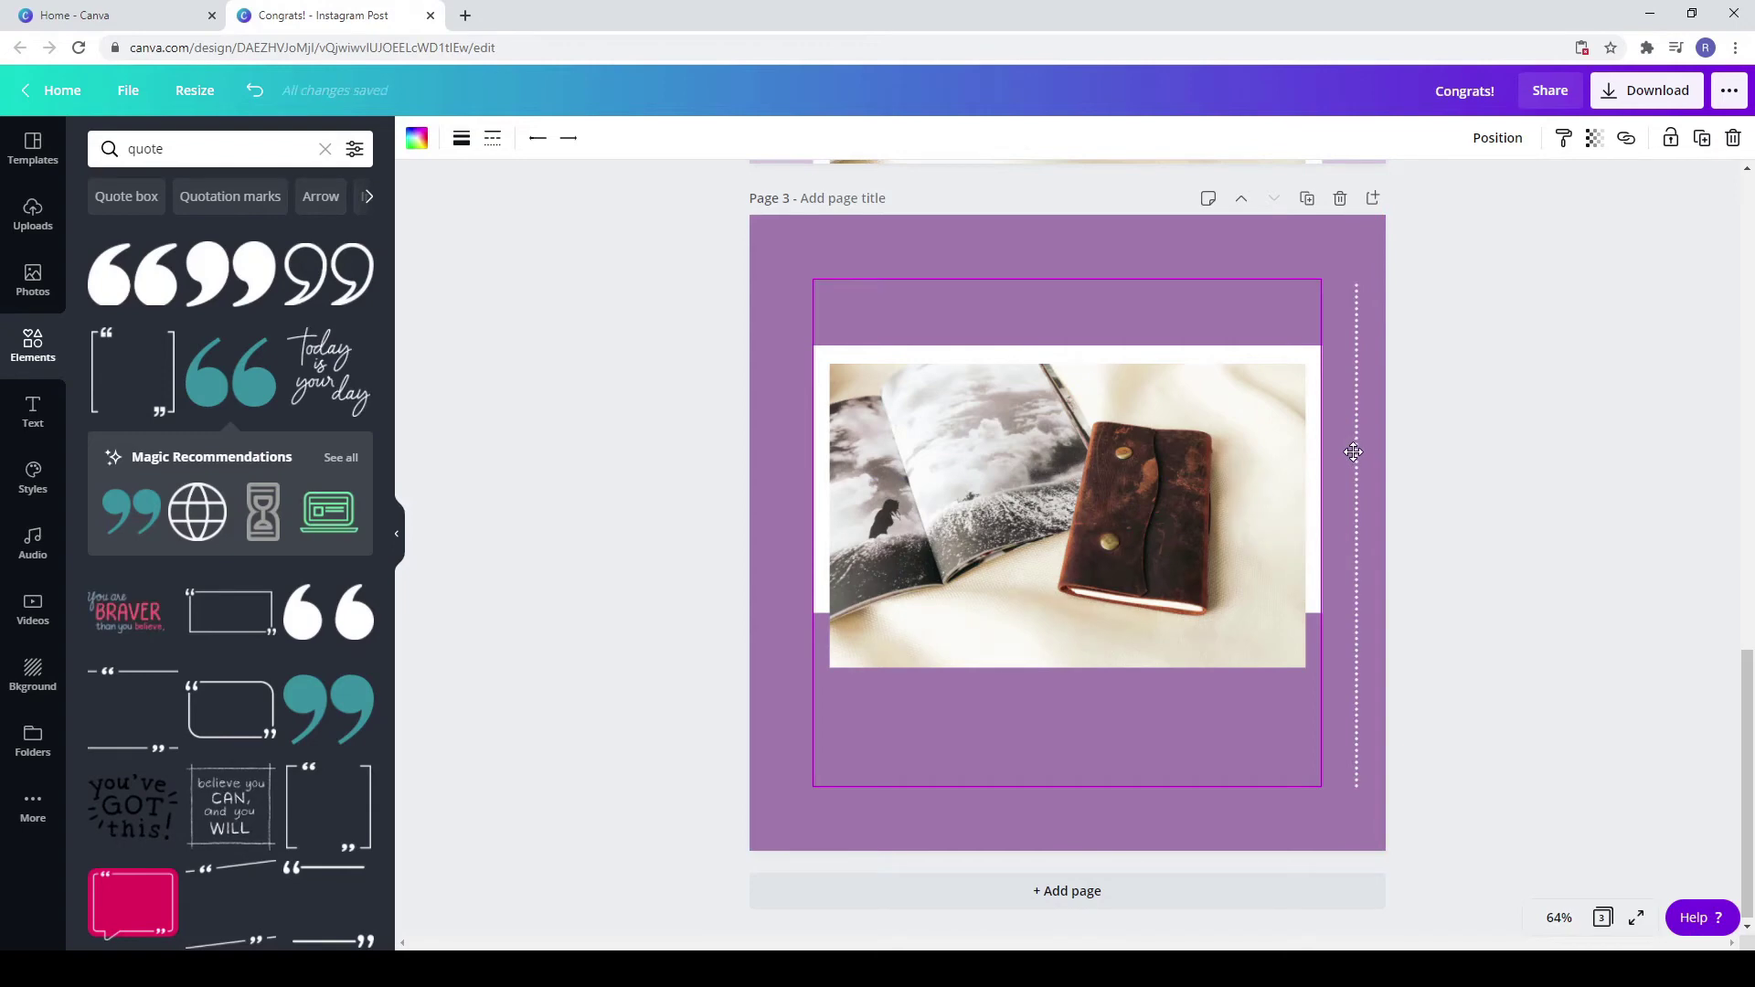
Step: Duplicate the vertical dotted line to the left of the photo, level with the original, and shift the framed photo slightly down
{"action": "right_click", "coordinate": [1356, 460]}
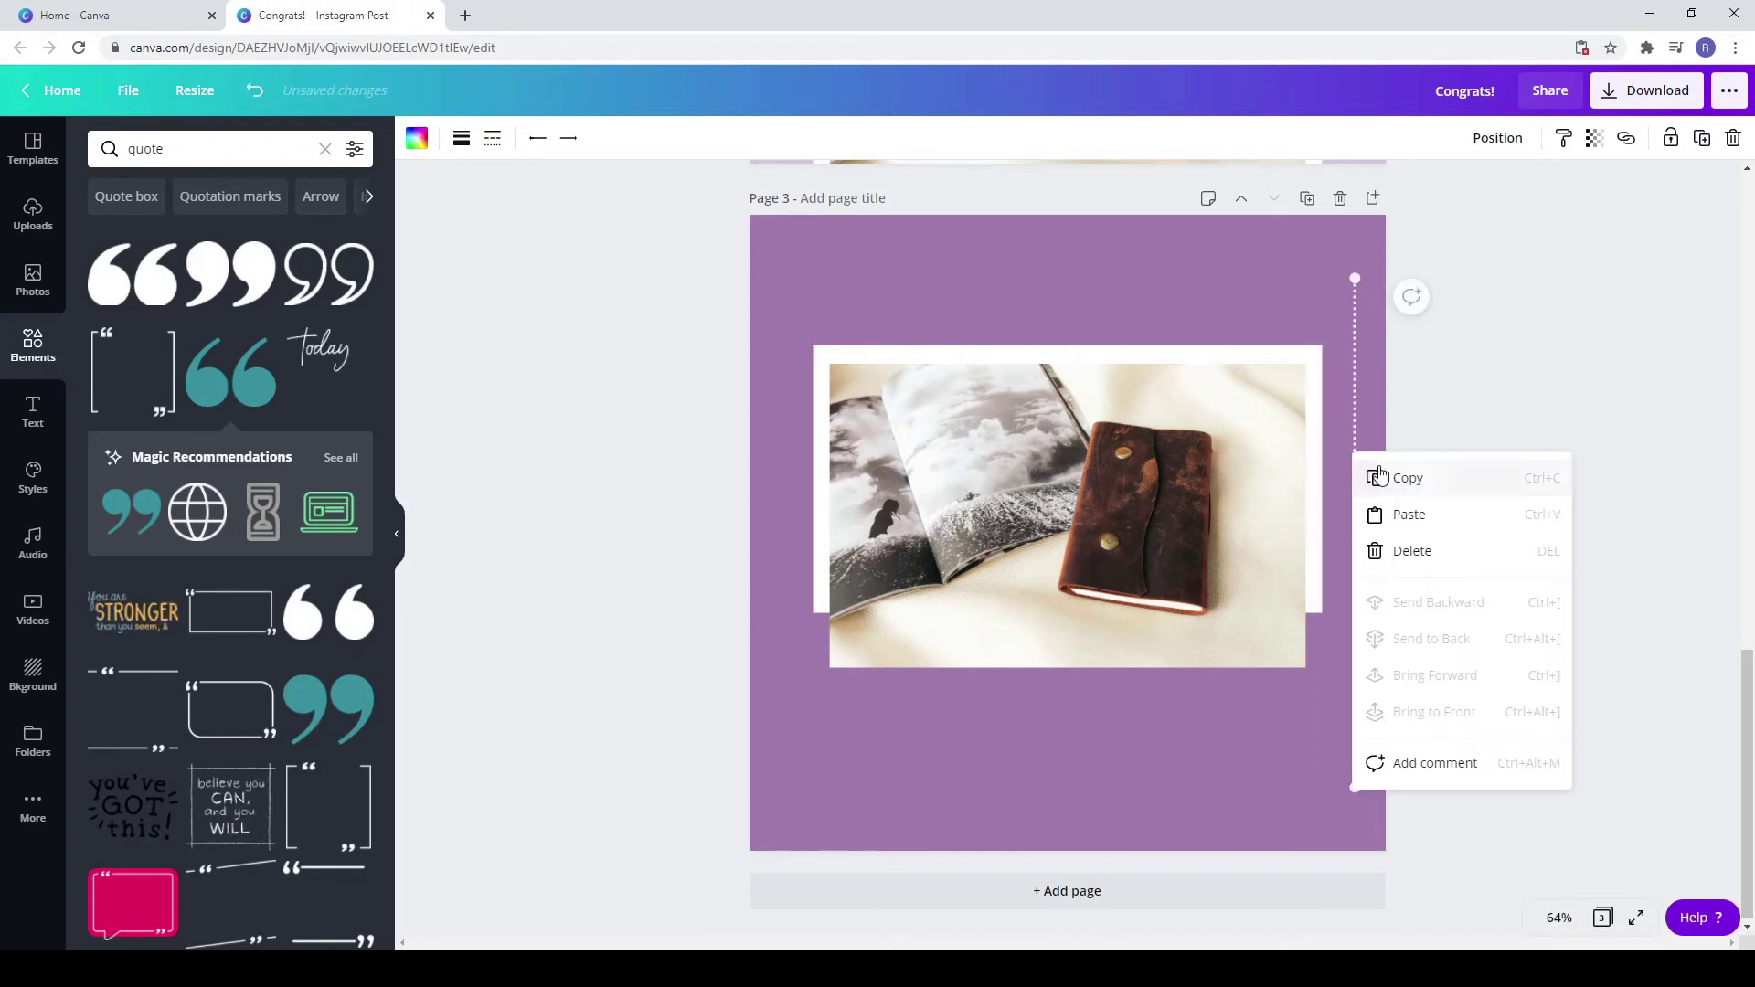
{"action": "left_click", "coordinate": [785, 402]}
{"action": "left_click", "coordinate": [1354, 608]}
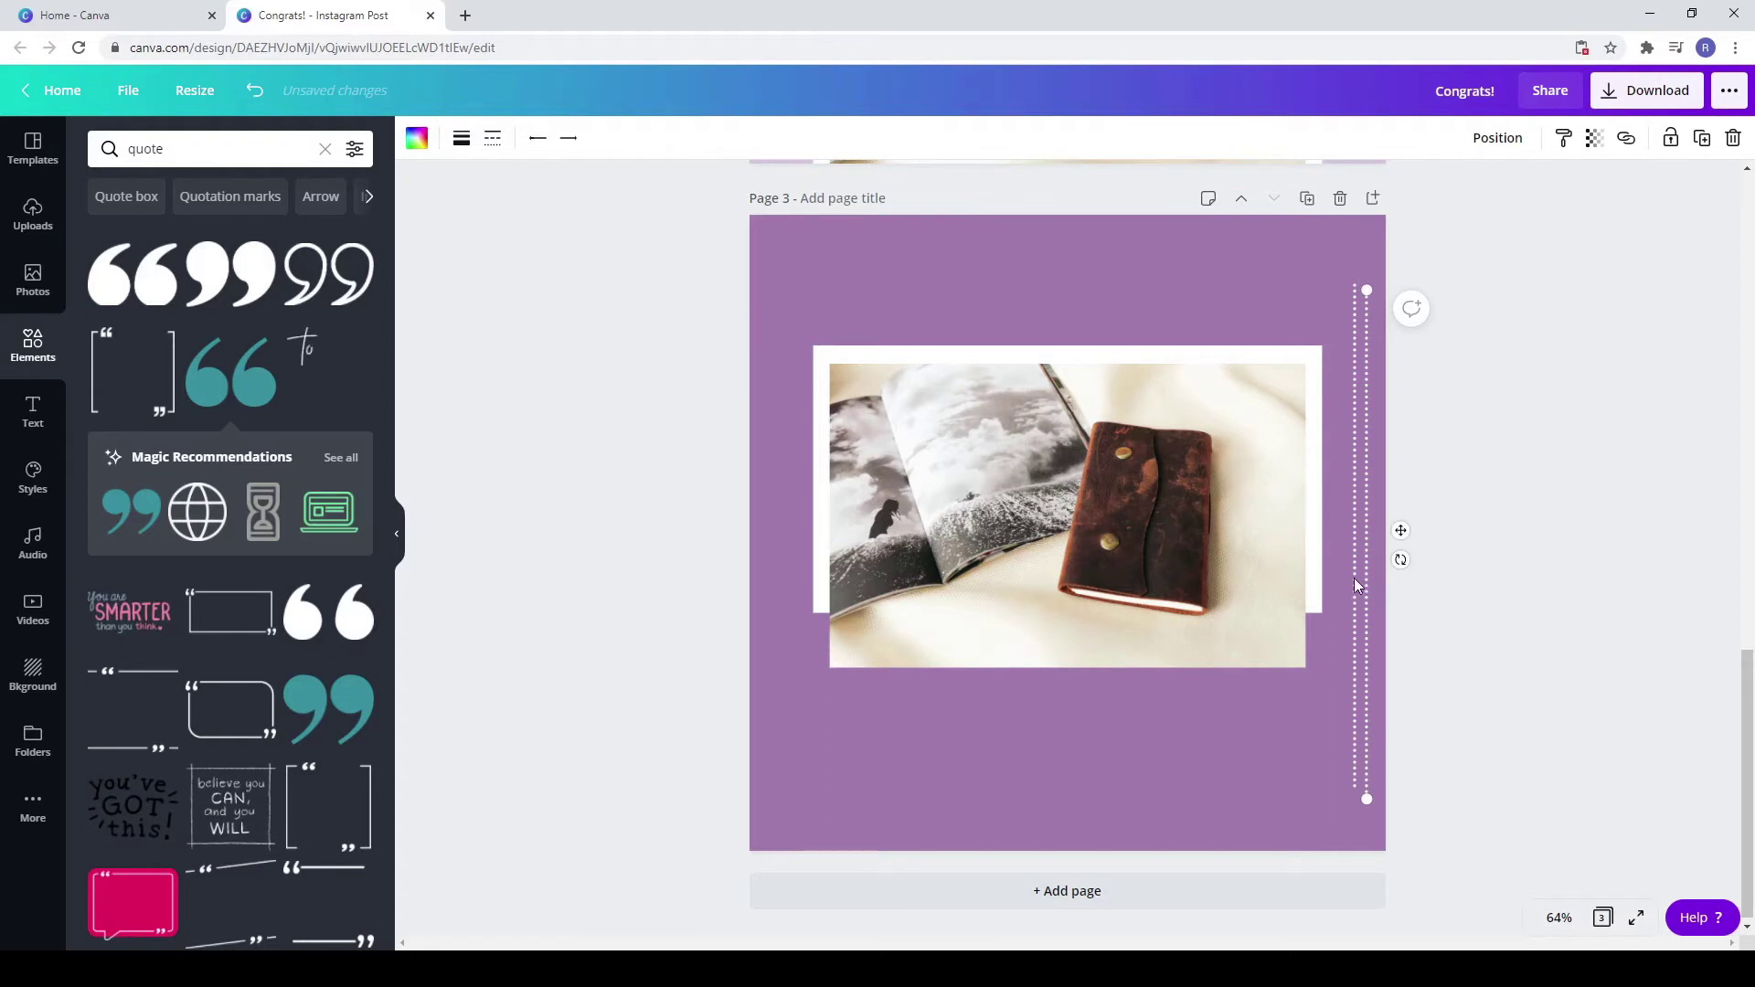
{"action": "left_click_drag", "start_coordinate": [1362, 580], "coordinate": [780, 569]}
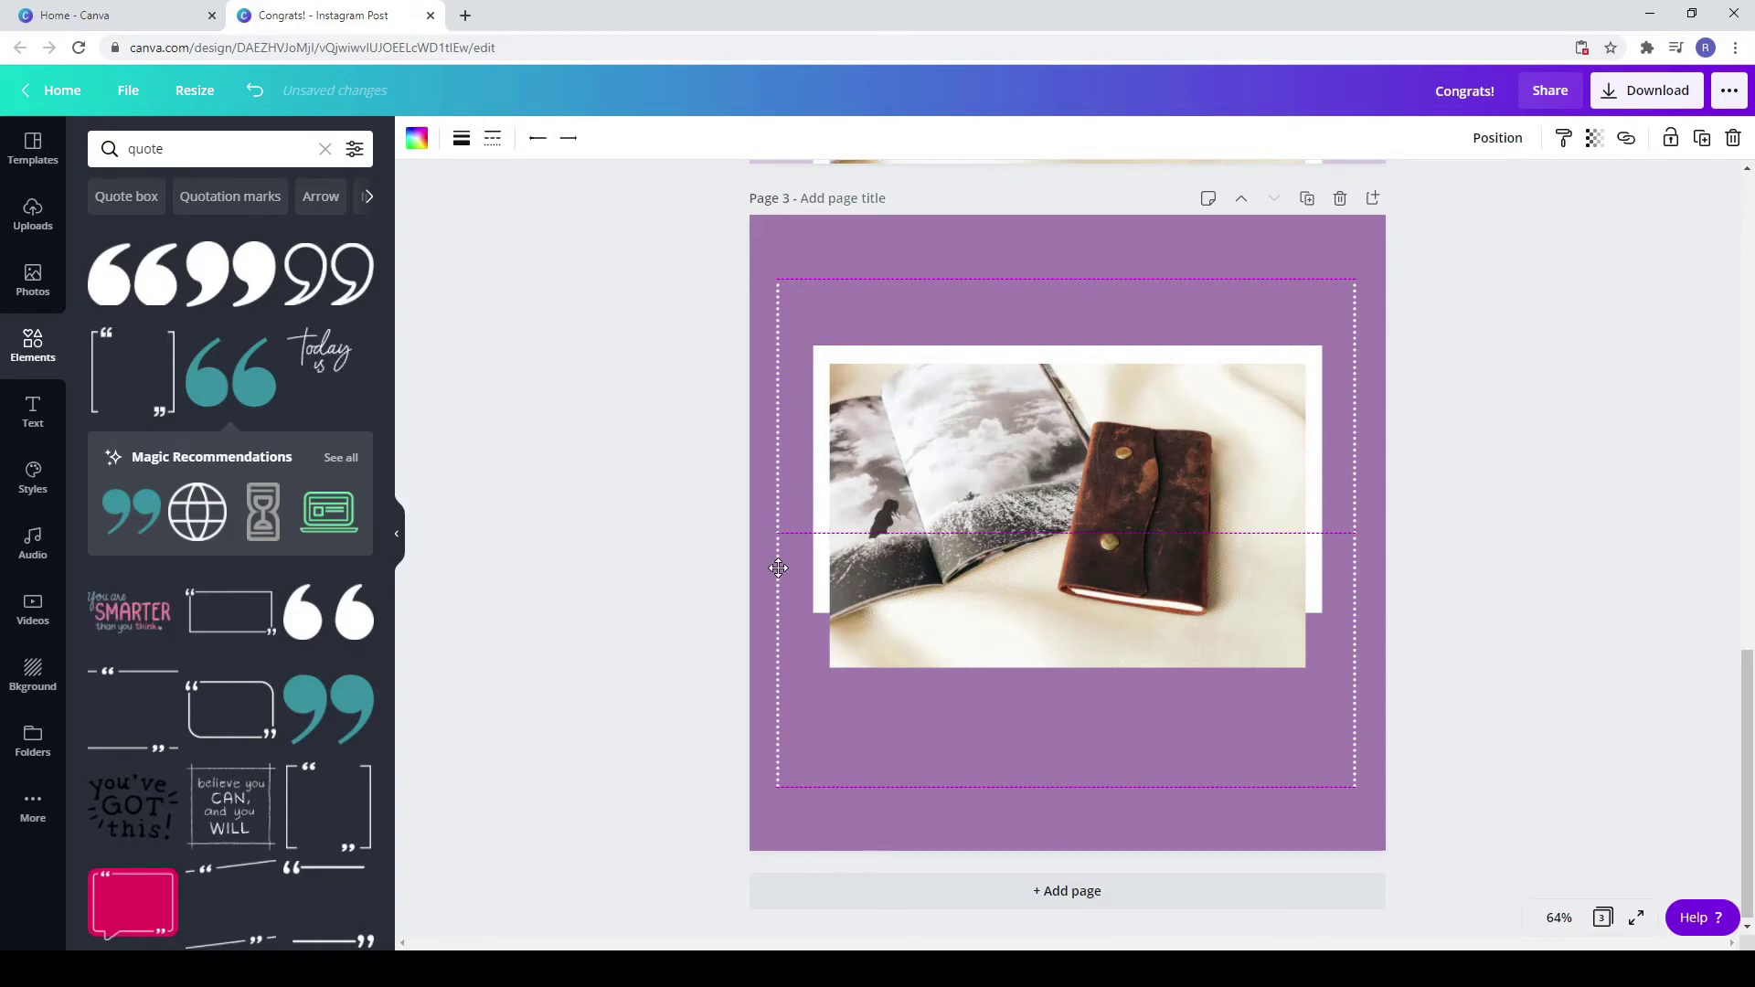
{"action": "left_click_drag", "start_coordinate": [778, 568], "coordinate": [778, 568]}
{"action": "left_click", "coordinate": [1032, 763]}
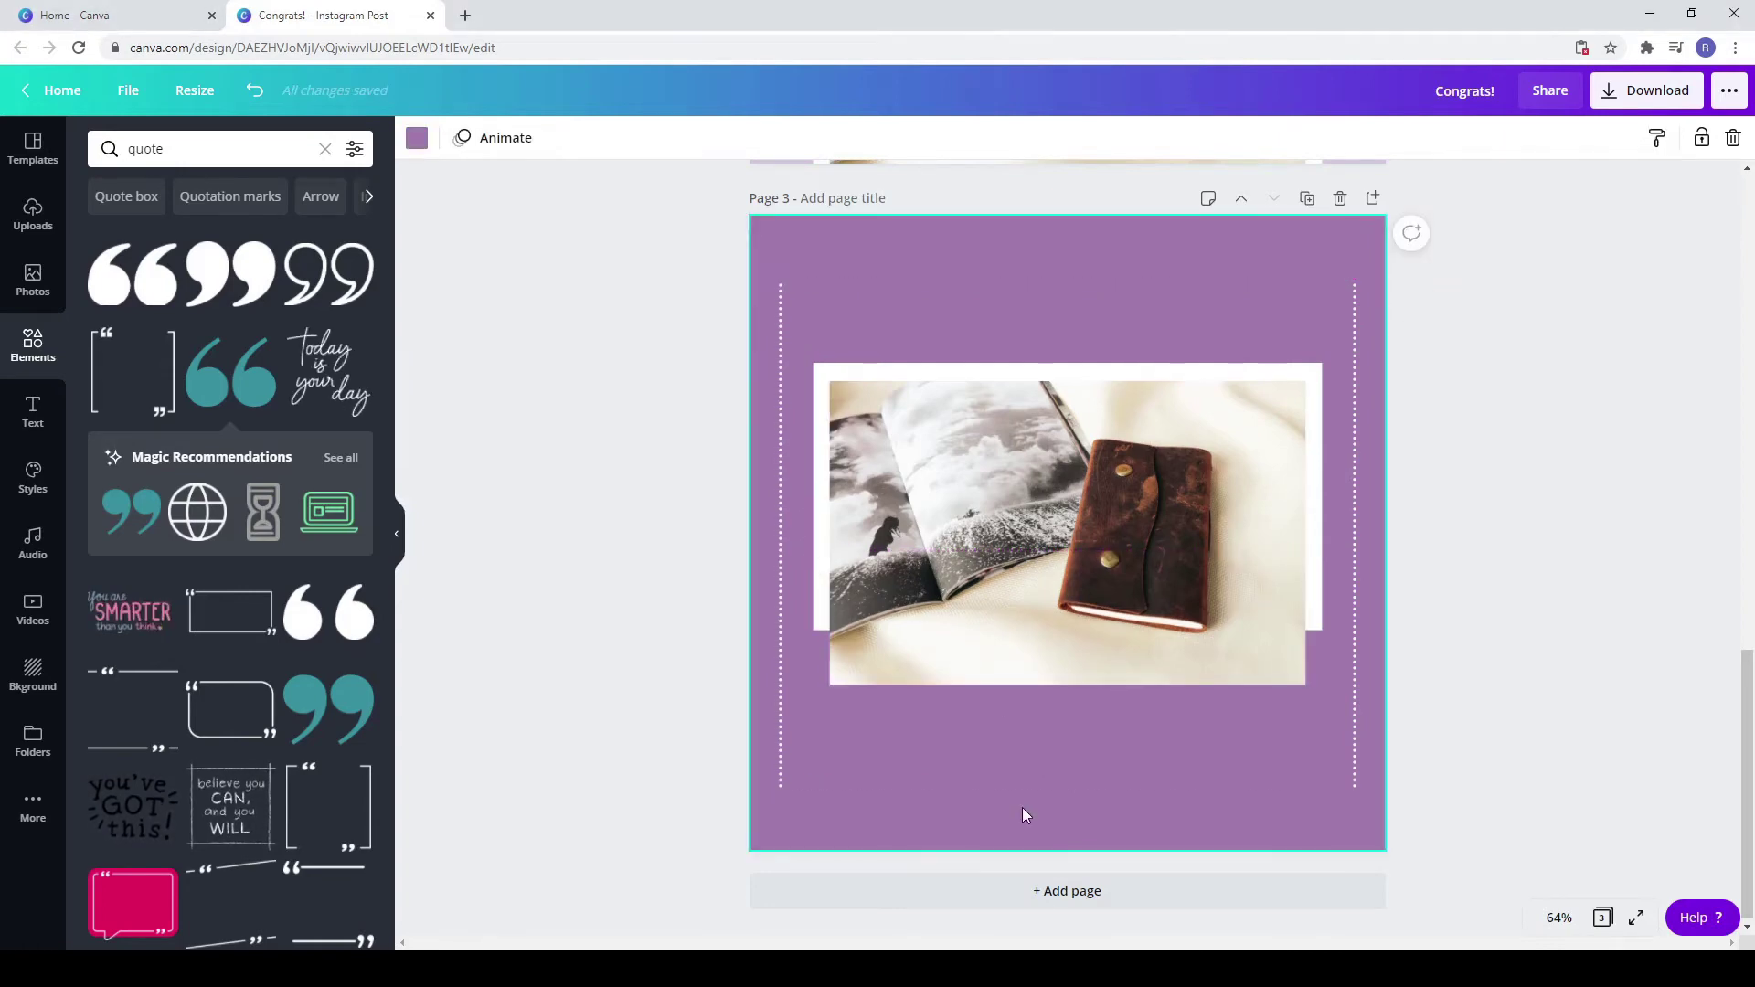
Step: Copy the title and subtitle from page 1 to page 3 and move the framed photo down a little to make room
{"action": "scroll", "coordinate": [934, 510], "scroll_direction": "up", "scroll_amount": 10}
{"action": "left_click_drag", "start_coordinate": [791, 441], "coordinate": [969, 208]}
{"action": "key", "text": "ctrl+c"}
{"action": "scroll", "coordinate": [1079, 590], "scroll_direction": "down", "scroll_amount": 10}
{"action": "key", "text": "ctrl+v"}
{"action": "left_click_drag", "start_coordinate": [1136, 563], "coordinate": [1135, 562]}
{"action": "left_click_drag", "start_coordinate": [1130, 548], "coordinate": [1130, 571]}
Step: Shrink the copied title to about size 76.4 and the subtitle to about 41.4, stacking them closely above the photo
{"action": "left_click", "coordinate": [1015, 323]}
{"action": "left_click_drag", "start_coordinate": [987, 316], "coordinate": [1040, 349]}
{"action": "left_click_drag", "start_coordinate": [1212, 381], "coordinate": [1192, 369]}
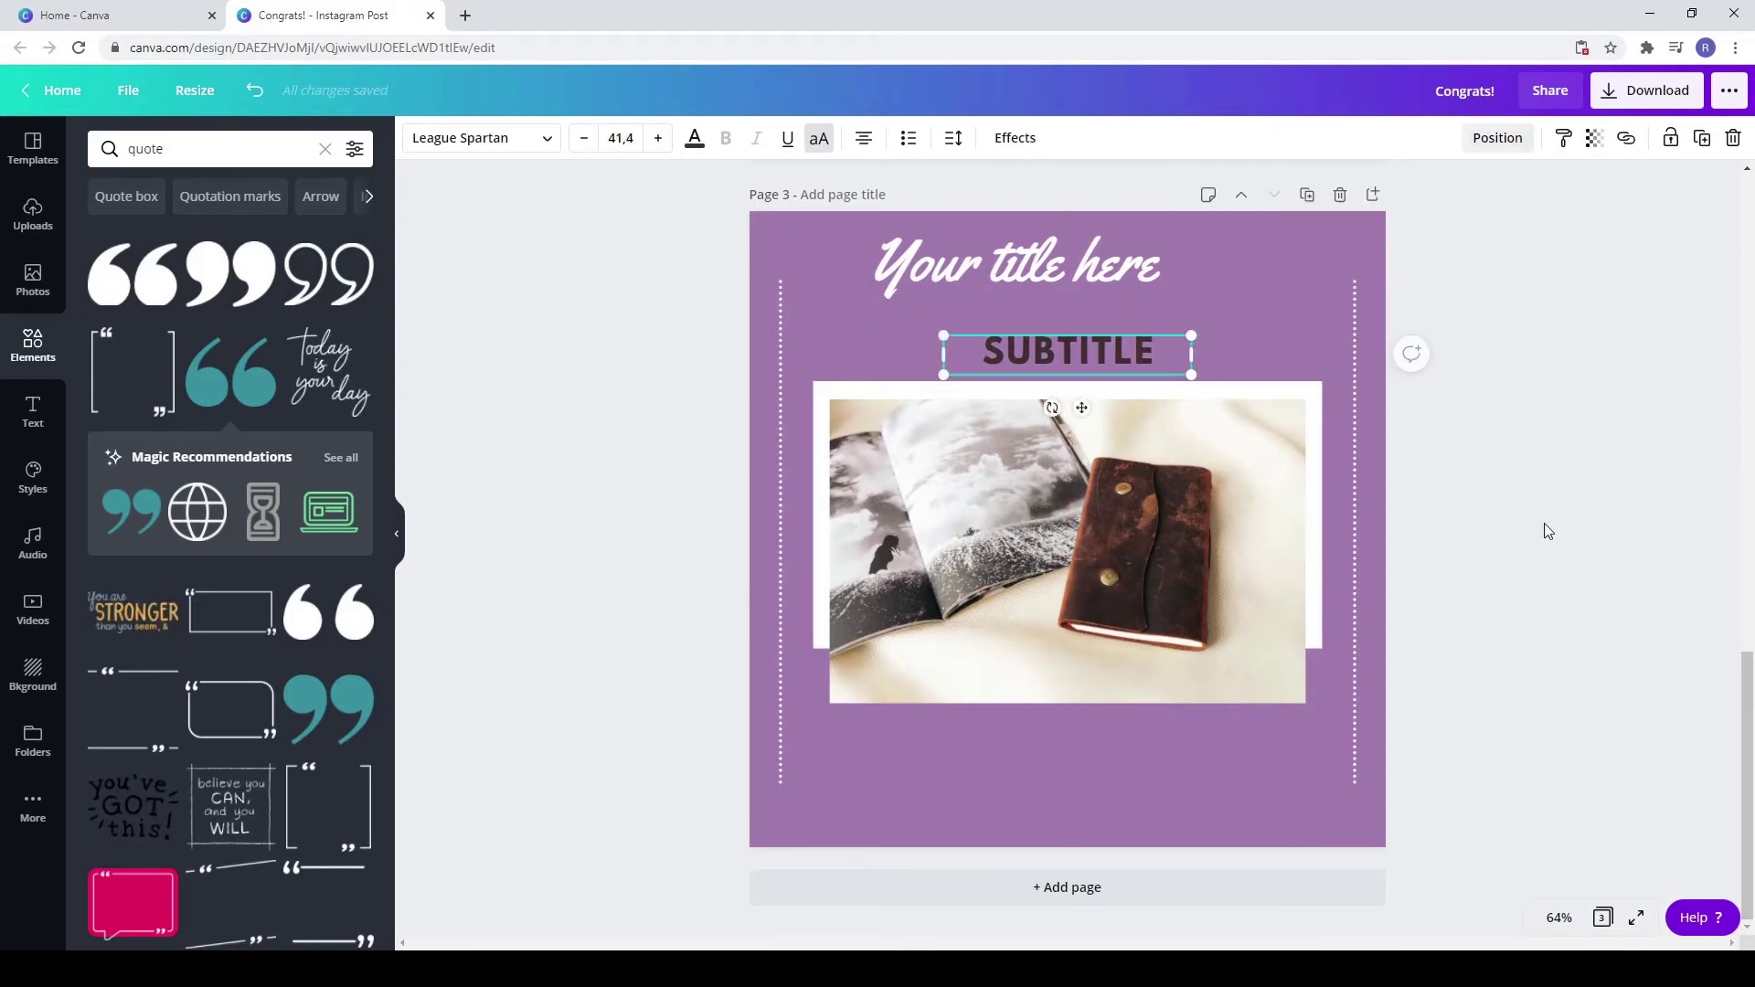
{"action": "left_click_drag", "start_coordinate": [1069, 265], "coordinate": [1119, 313]}
{"action": "left_click", "coordinate": [1298, 340]}
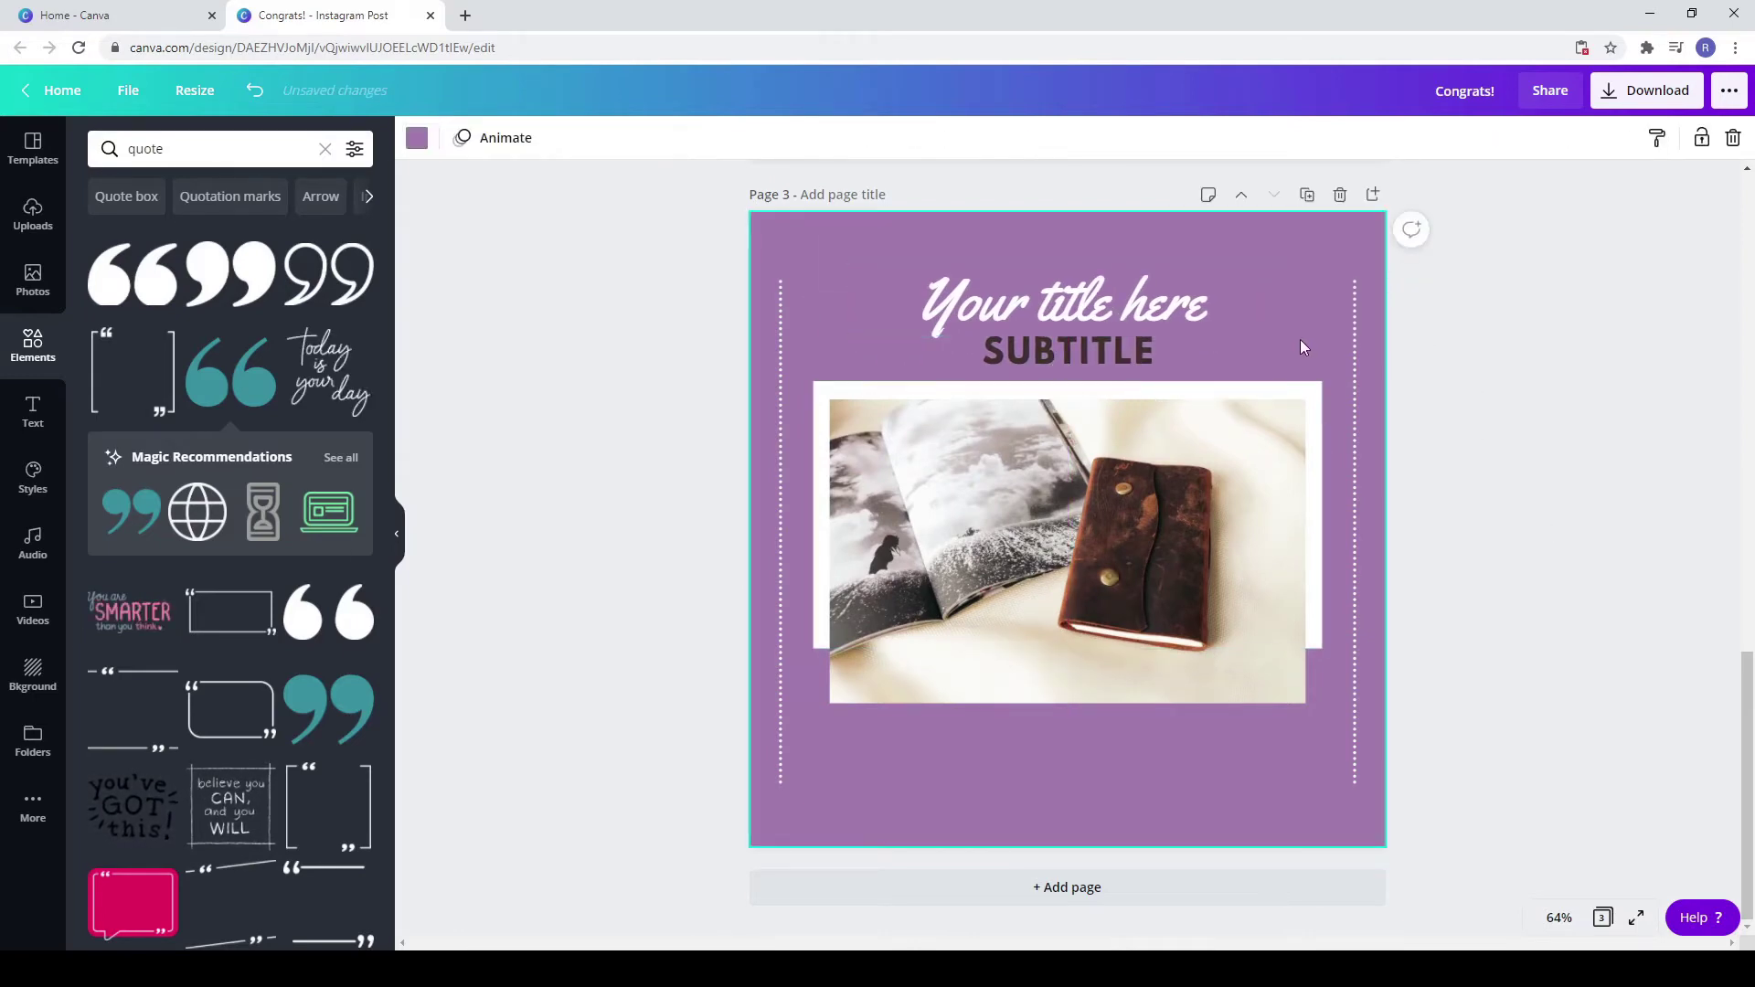
Step: Centre the title on page 3 horizontally using page alignment
{"action": "left_click", "coordinate": [1097, 350]}
{"action": "left_click", "coordinate": [1497, 137]}
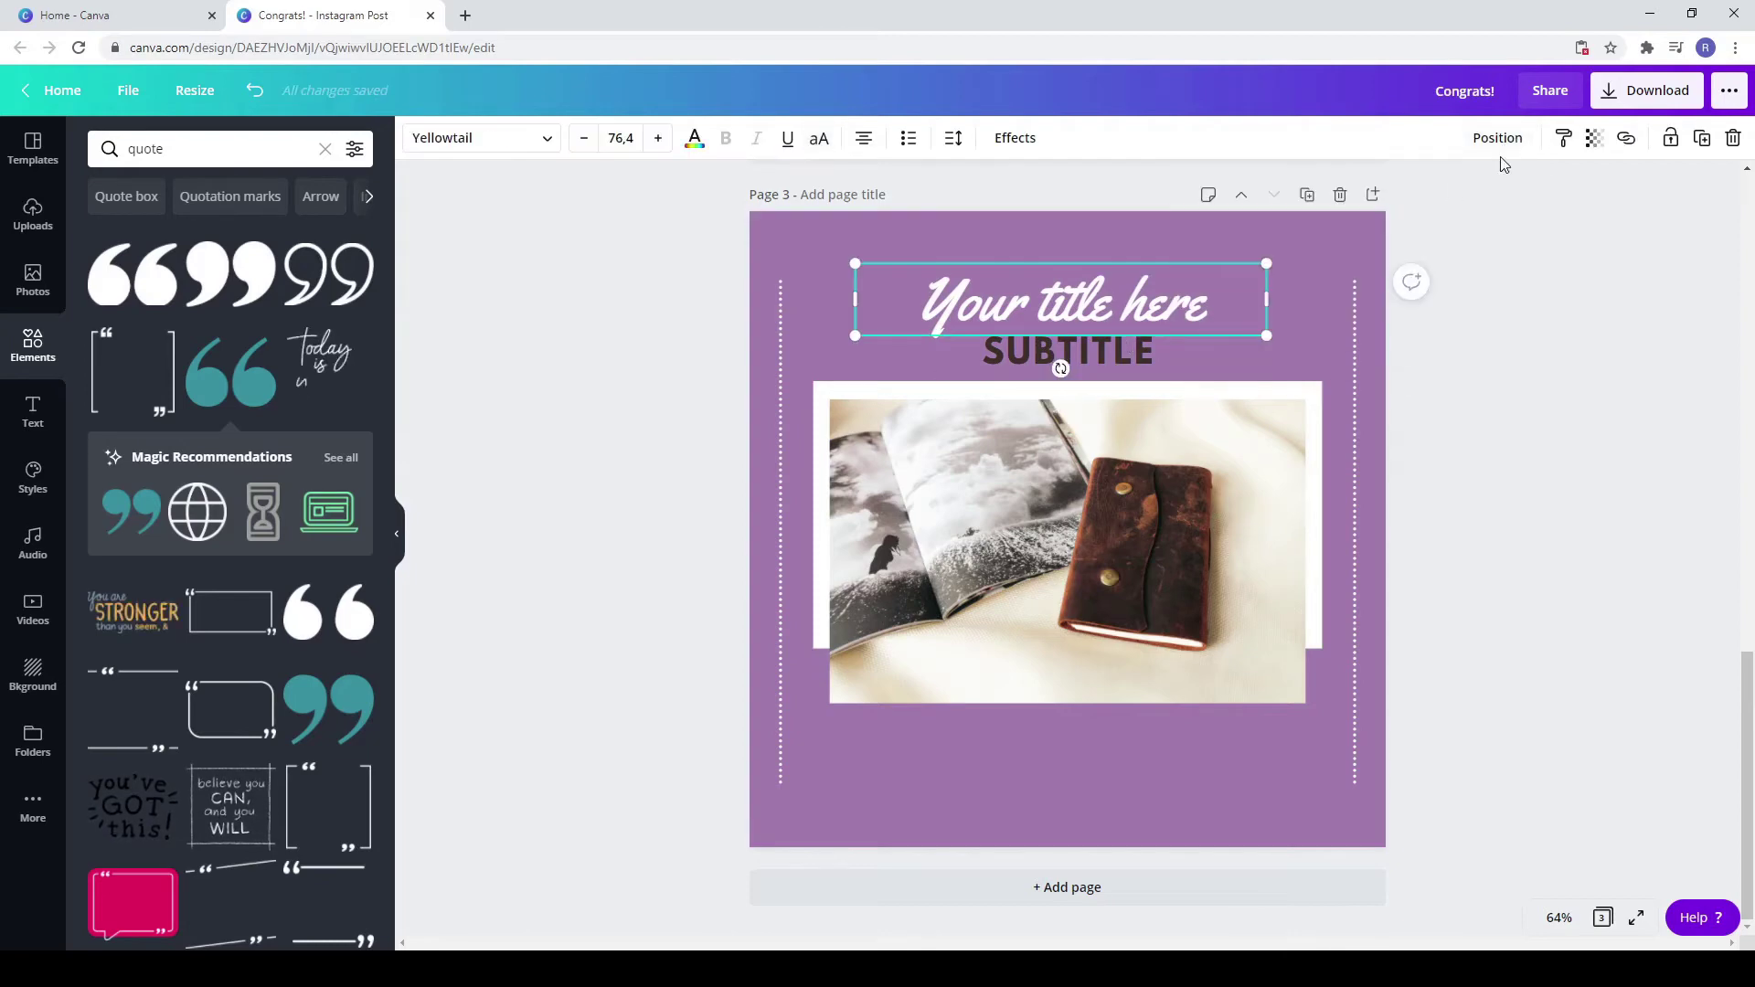
{"action": "left_click", "coordinate": [1499, 139]}
{"action": "left_click", "coordinate": [1423, 304]}
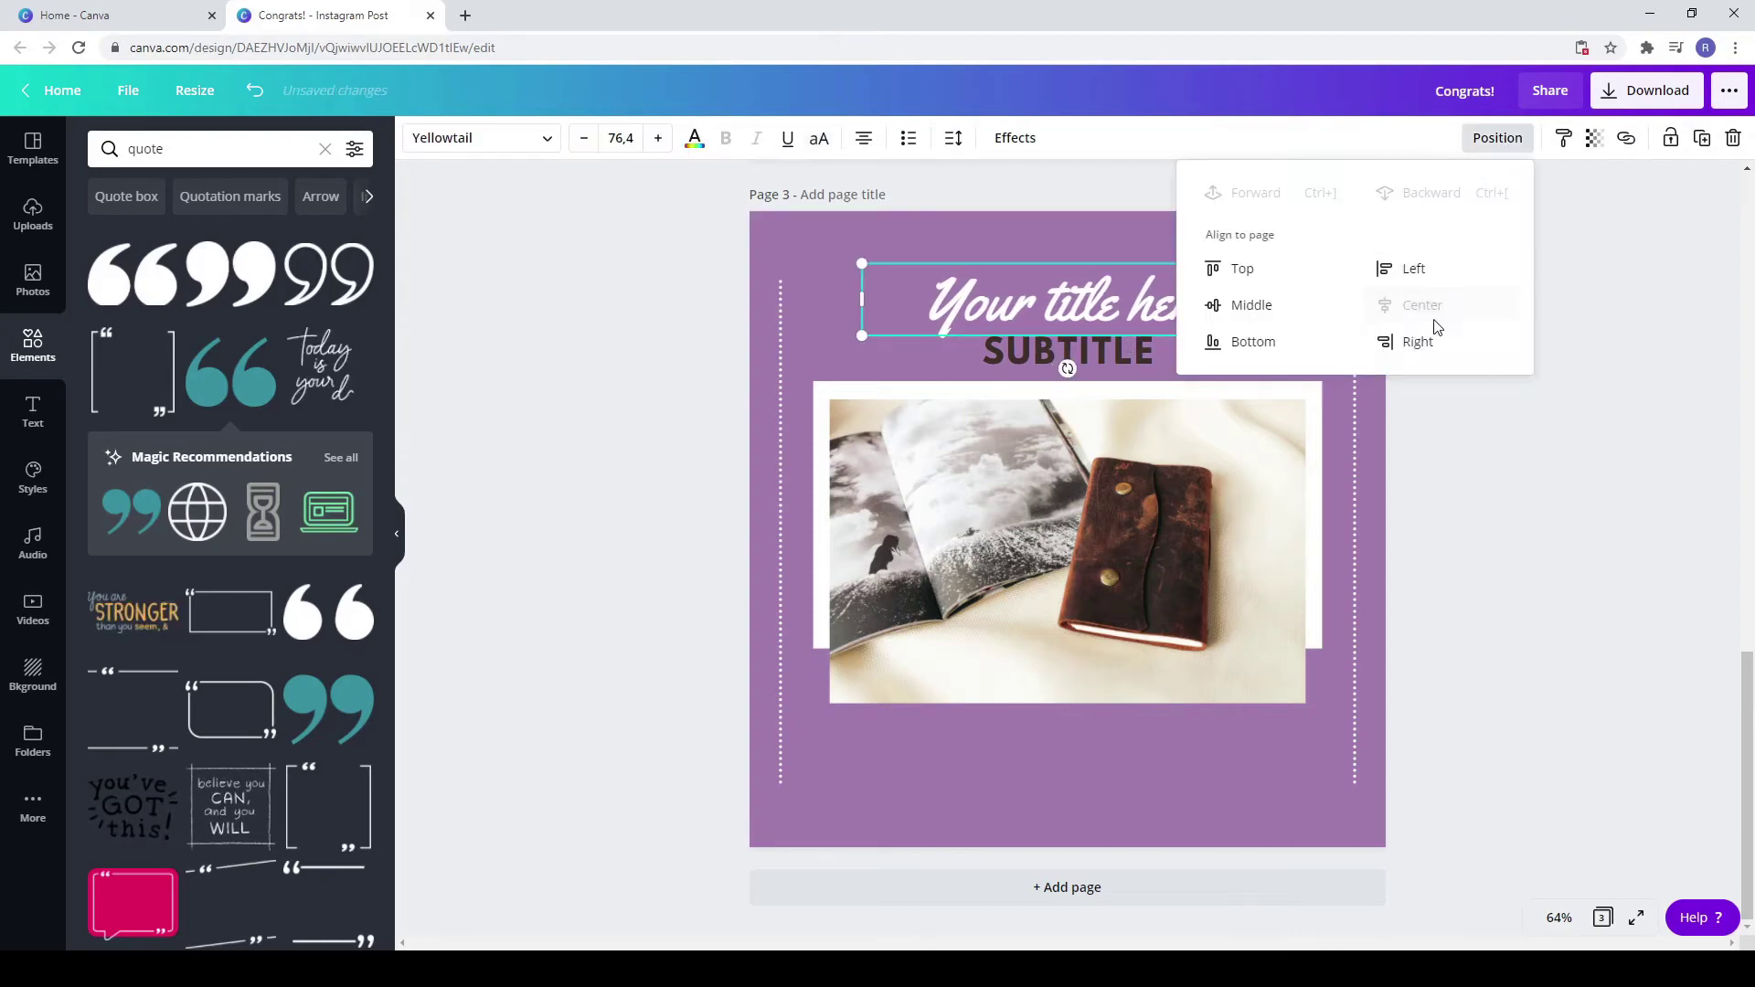
{"action": "left_click", "coordinate": [1530, 490]}
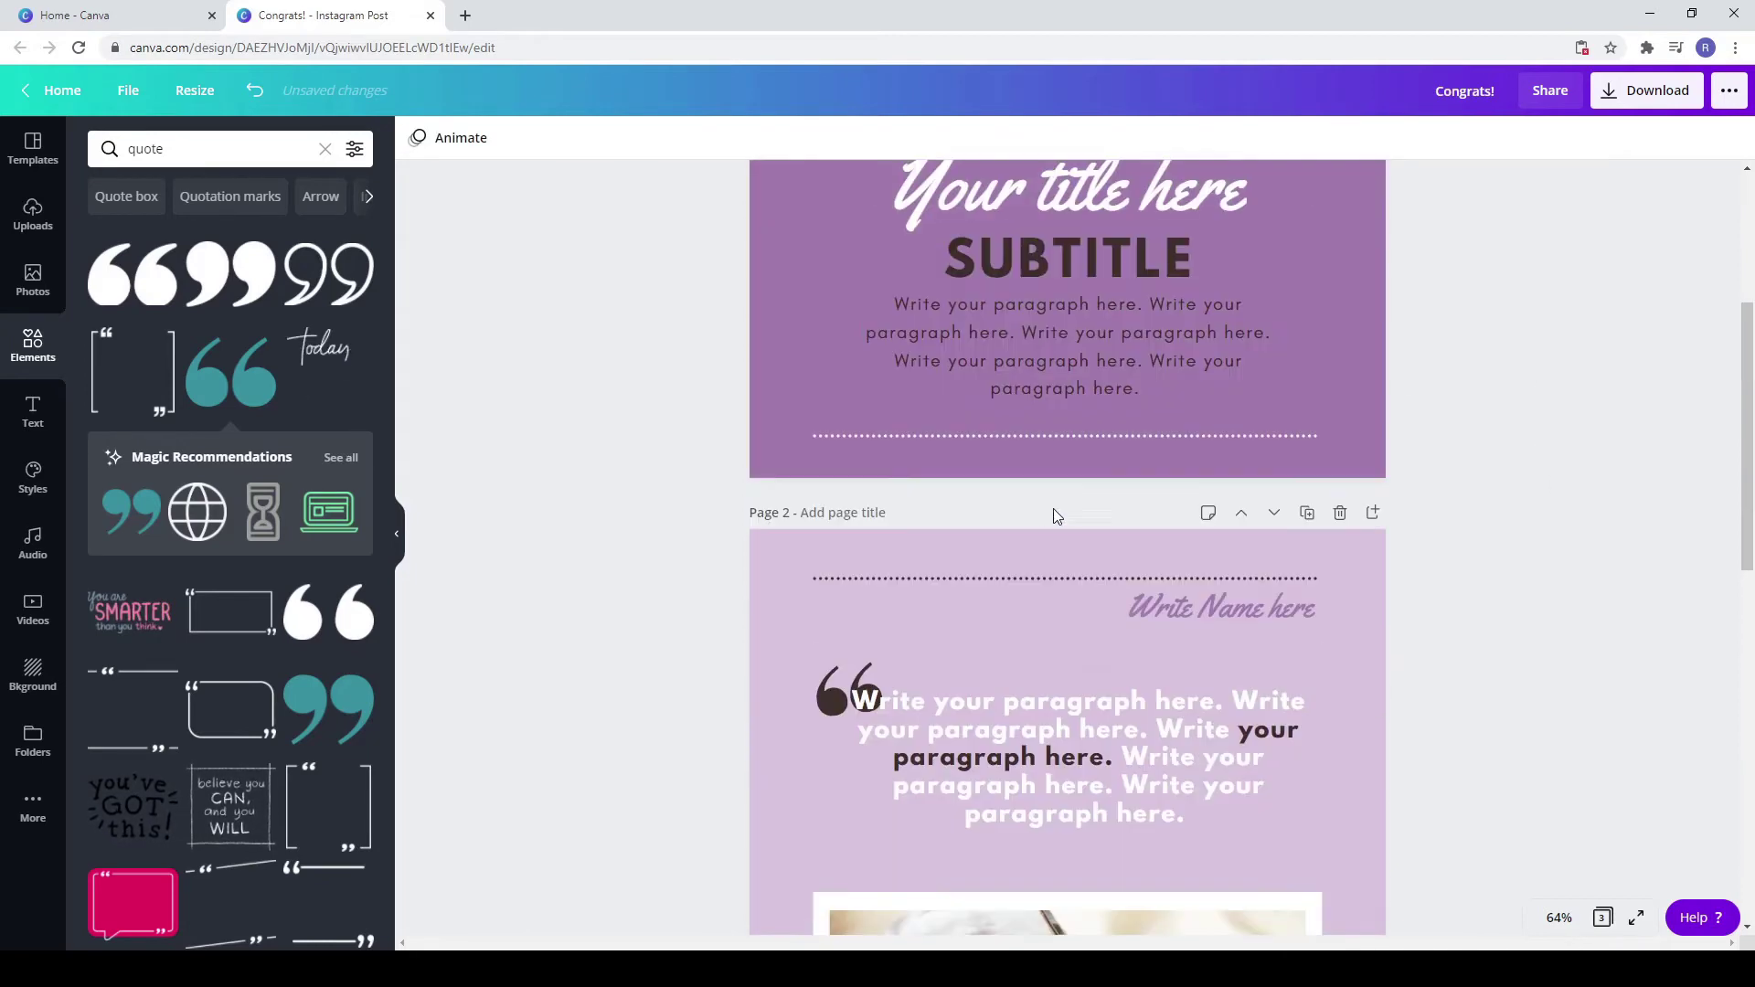
Step: Copy the paragraph from page 1 to page 3, delete its last sentence, and place it in a wider box below the photo
{"action": "right_click", "coordinate": [1010, 372]}
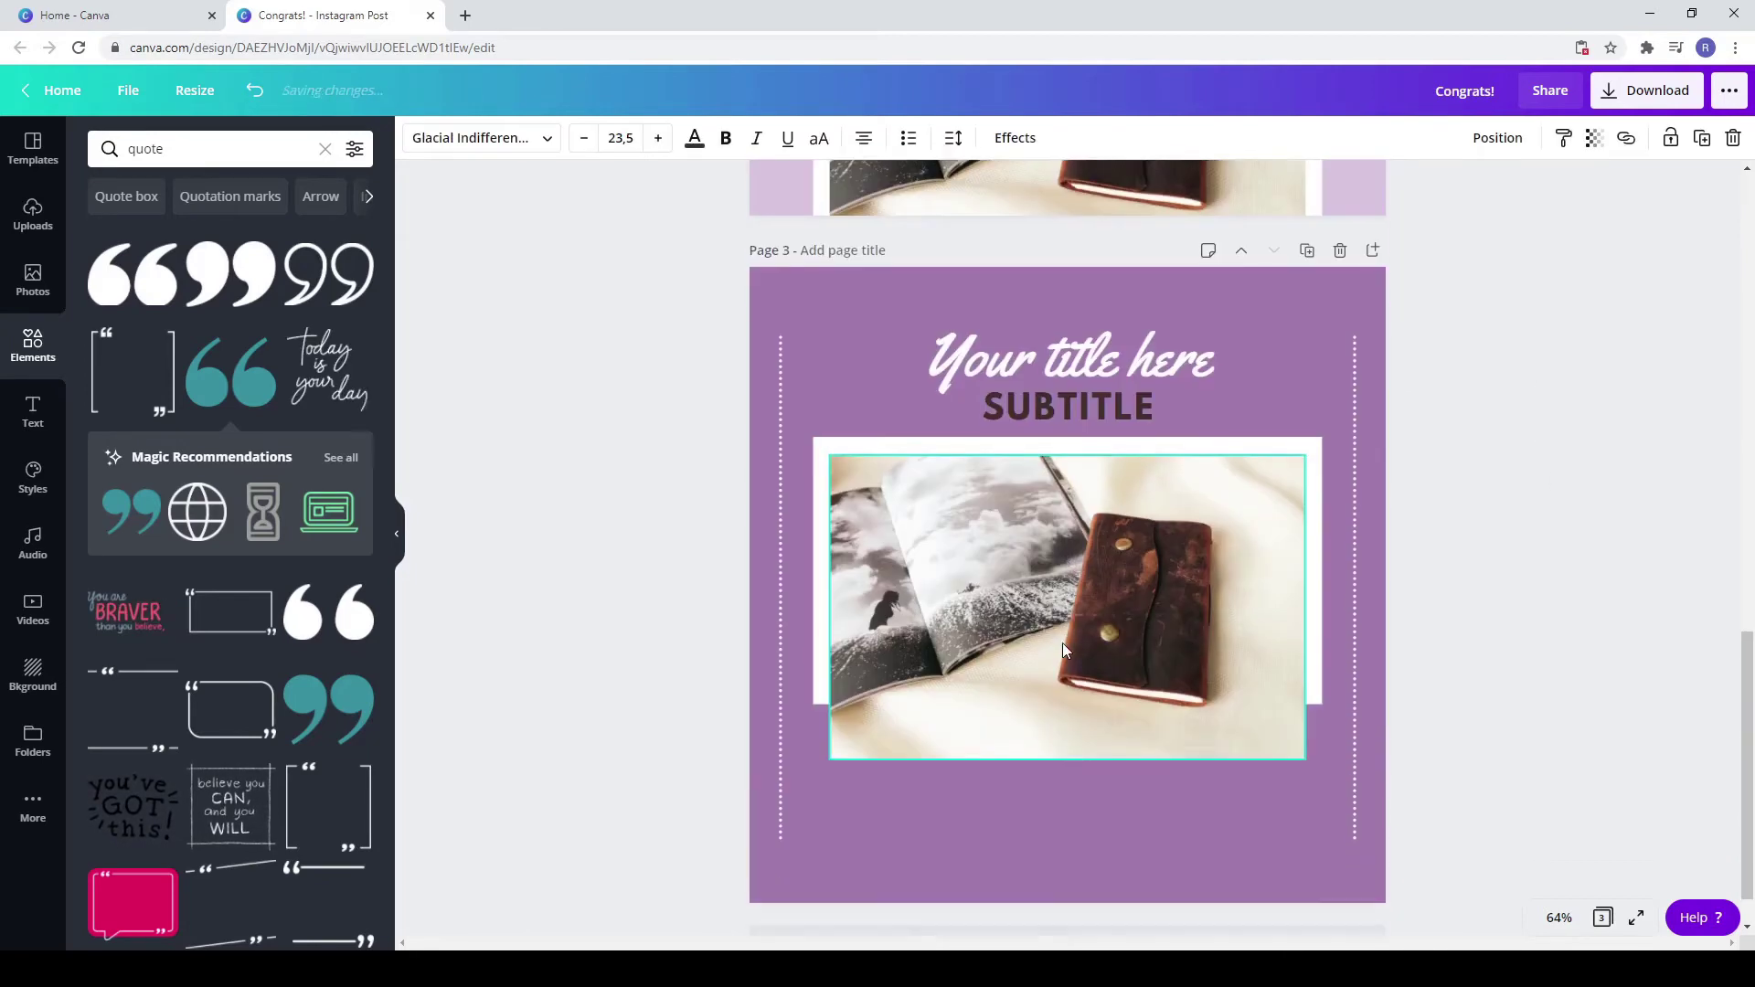
{"action": "left_click", "coordinate": [1050, 724]}
{"action": "key", "text": "ctrl+v"}
{"action": "mouse_move", "coordinate": [1145, 758]}
{"action": "left_mouse_down"}
{"action": "mouse_move", "coordinate": [1148, 731]}
{"action": "mouse_move", "coordinate": [1139, 787]}
{"action": "left_mouse_up"}
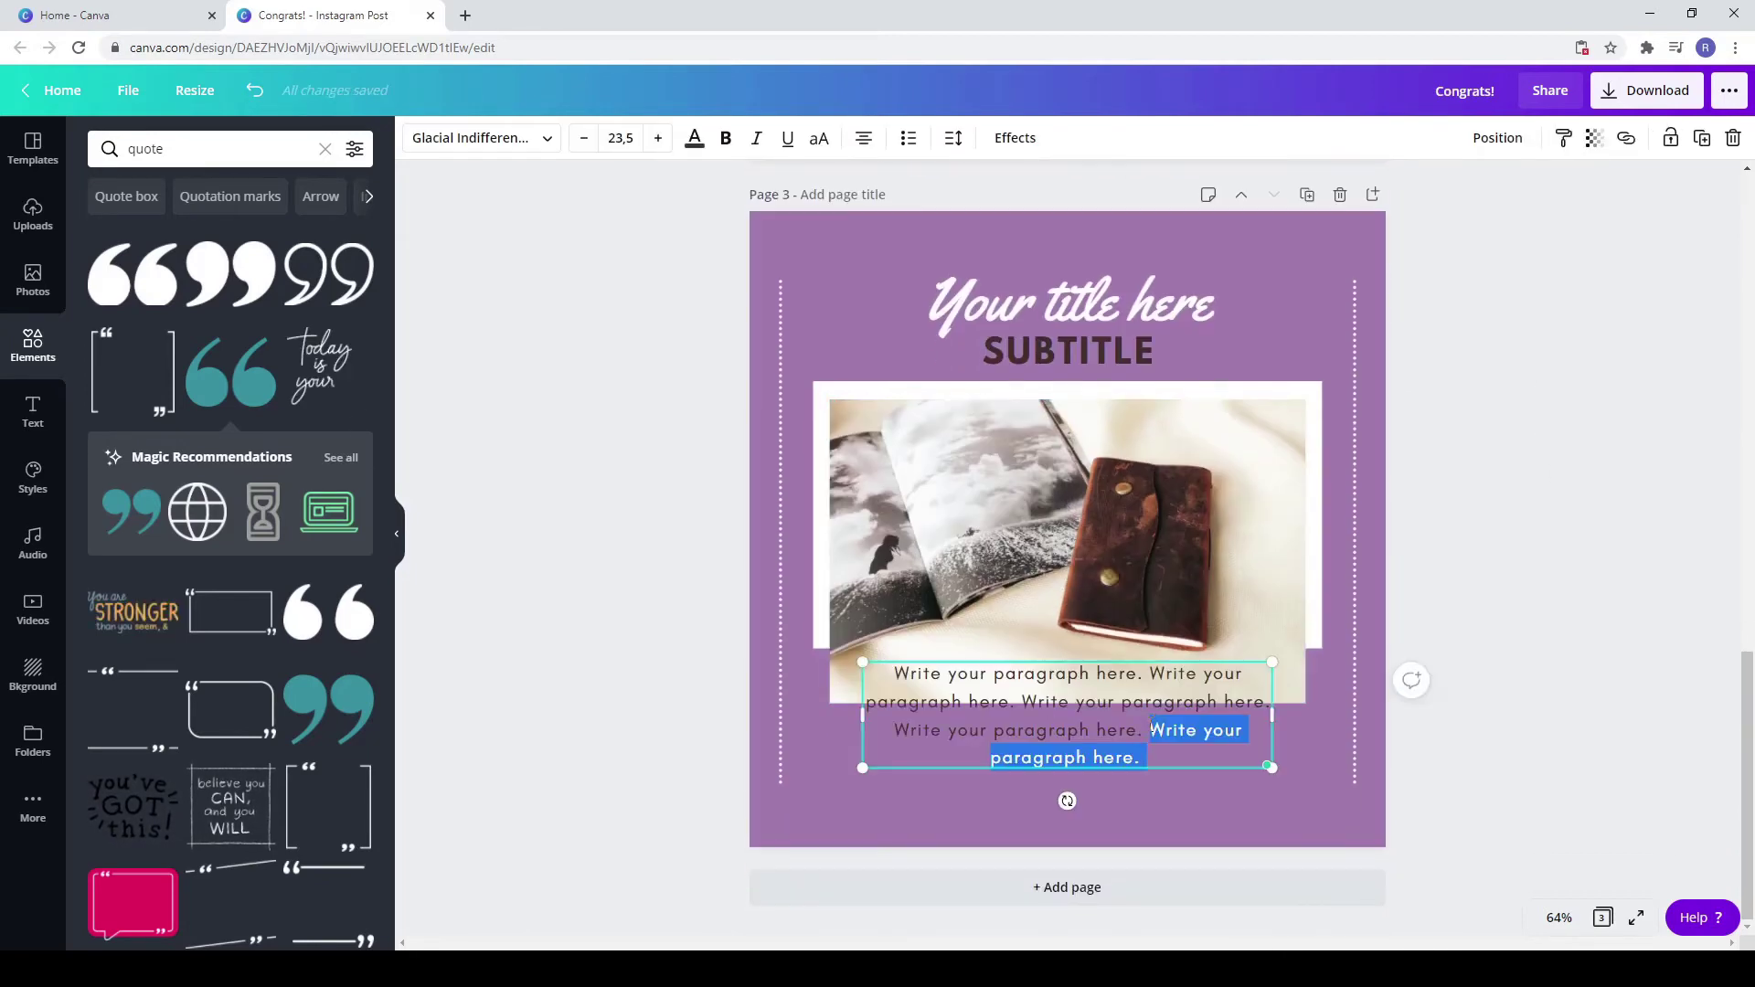
{"action": "key", "text": "BackSpace"}
{"action": "left_click_drag", "start_coordinate": [1223, 751], "coordinate": [1323, 759]}
{"action": "left_click_drag", "start_coordinate": [1222, 773], "coordinate": [1234, 764]}
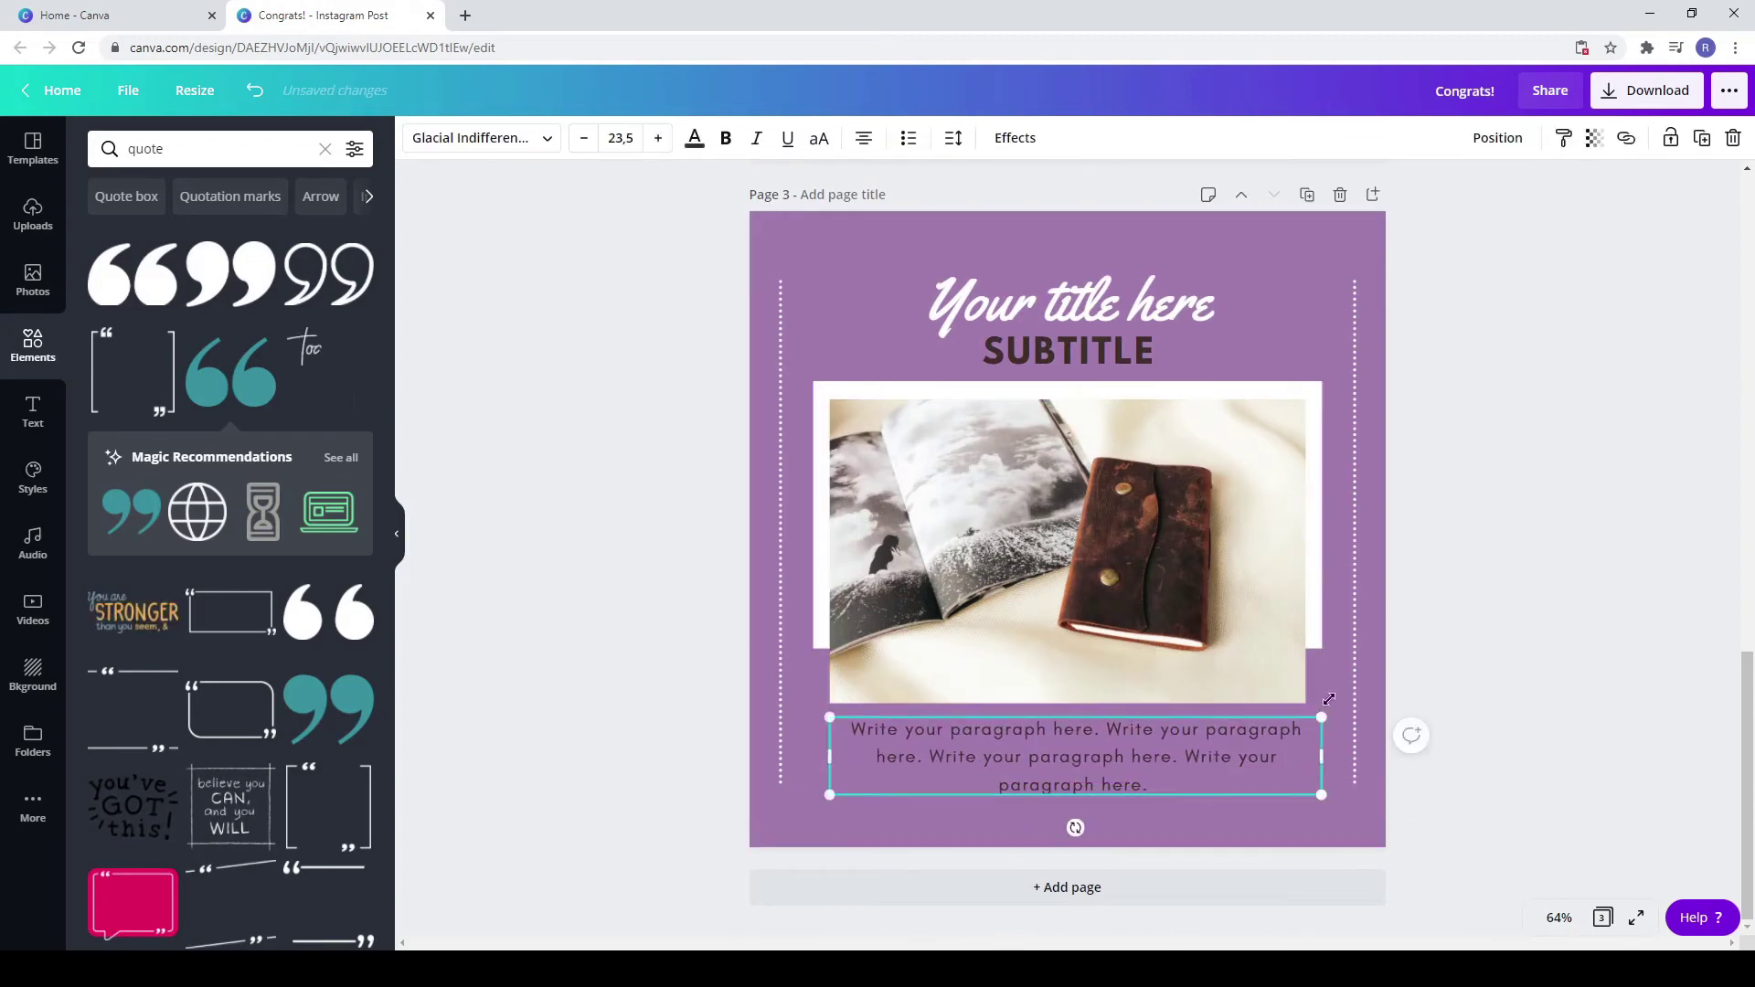
Step: Shrink the photo and white frame on page 3 together slightly and centre them between the dotted lines
{"action": "left_click", "coordinate": [1175, 620]}
{"action": "left_click", "coordinate": [1313, 630], "text": "shift"}
{"action": "left_click_drag", "start_coordinate": [1323, 703], "coordinate": [1291, 681]}
{"action": "left_click_drag", "start_coordinate": [1215, 596], "coordinate": [1234, 602]}
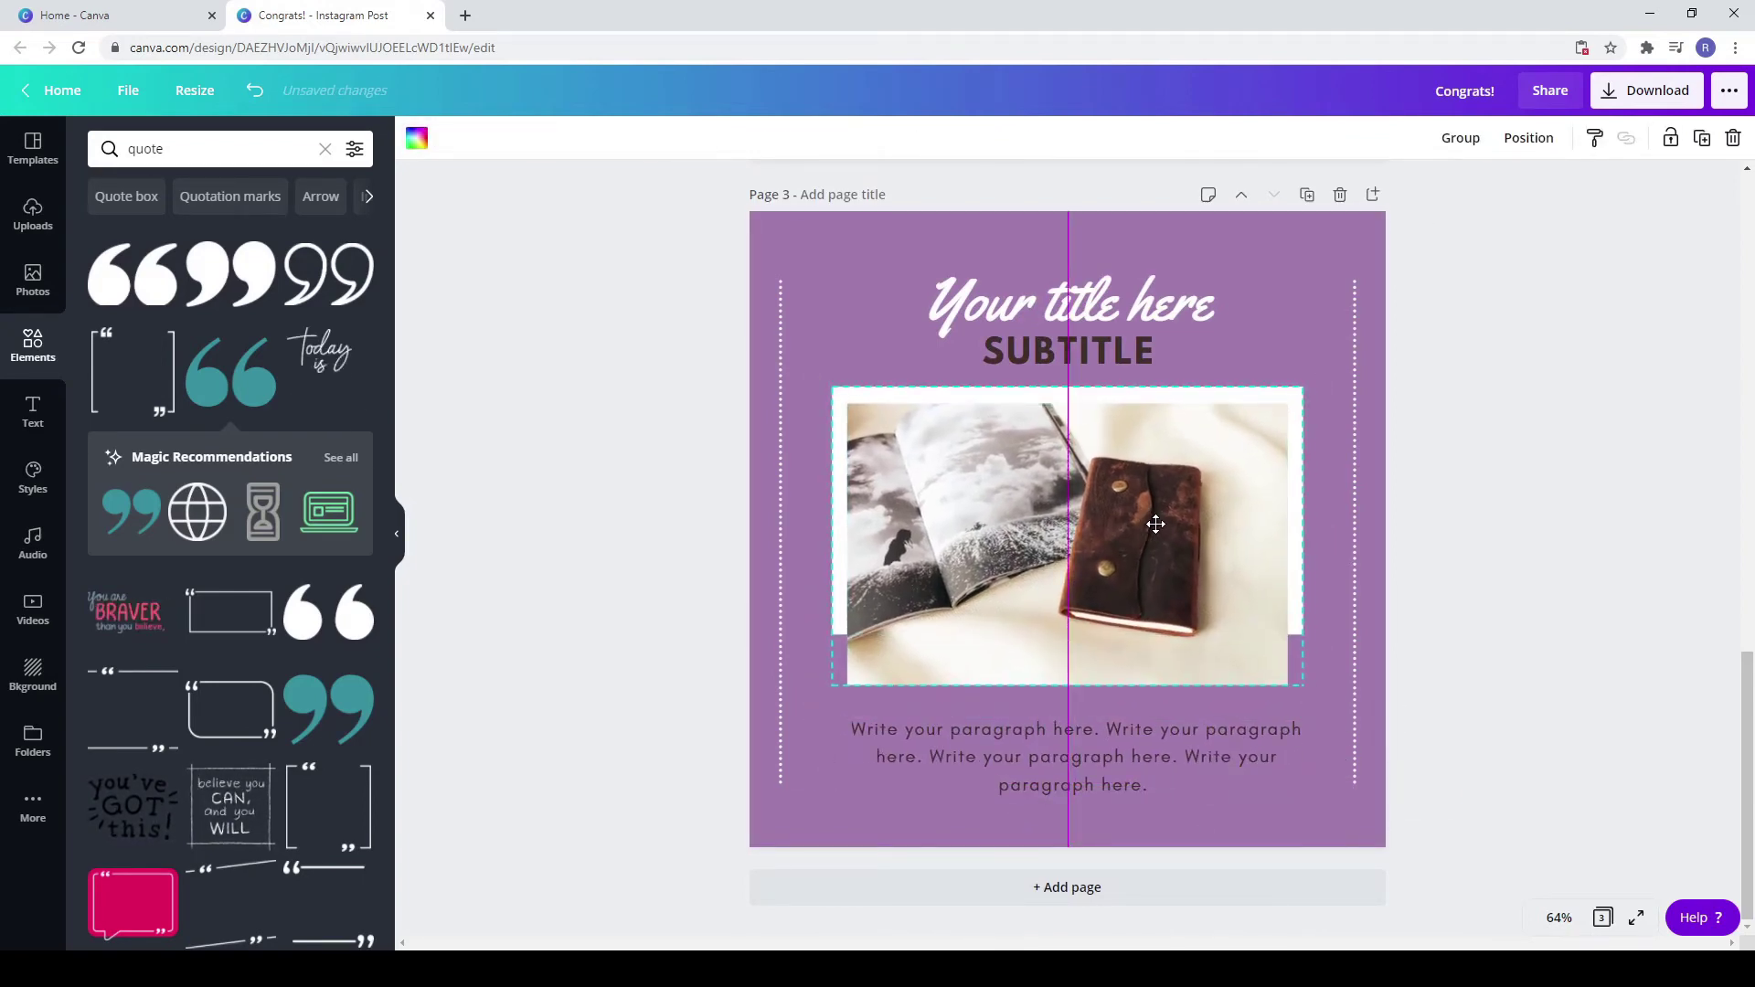
Step: Move both vertical dotted lines slightly inward and centre the paragraph a little higher beneath the photo
{"action": "left_click", "coordinate": [1351, 624]}
{"action": "left_click_drag", "start_coordinate": [1350, 624], "coordinate": [1345, 624]}
{"action": "left_click_drag", "start_coordinate": [783, 578], "coordinate": [788, 578]}
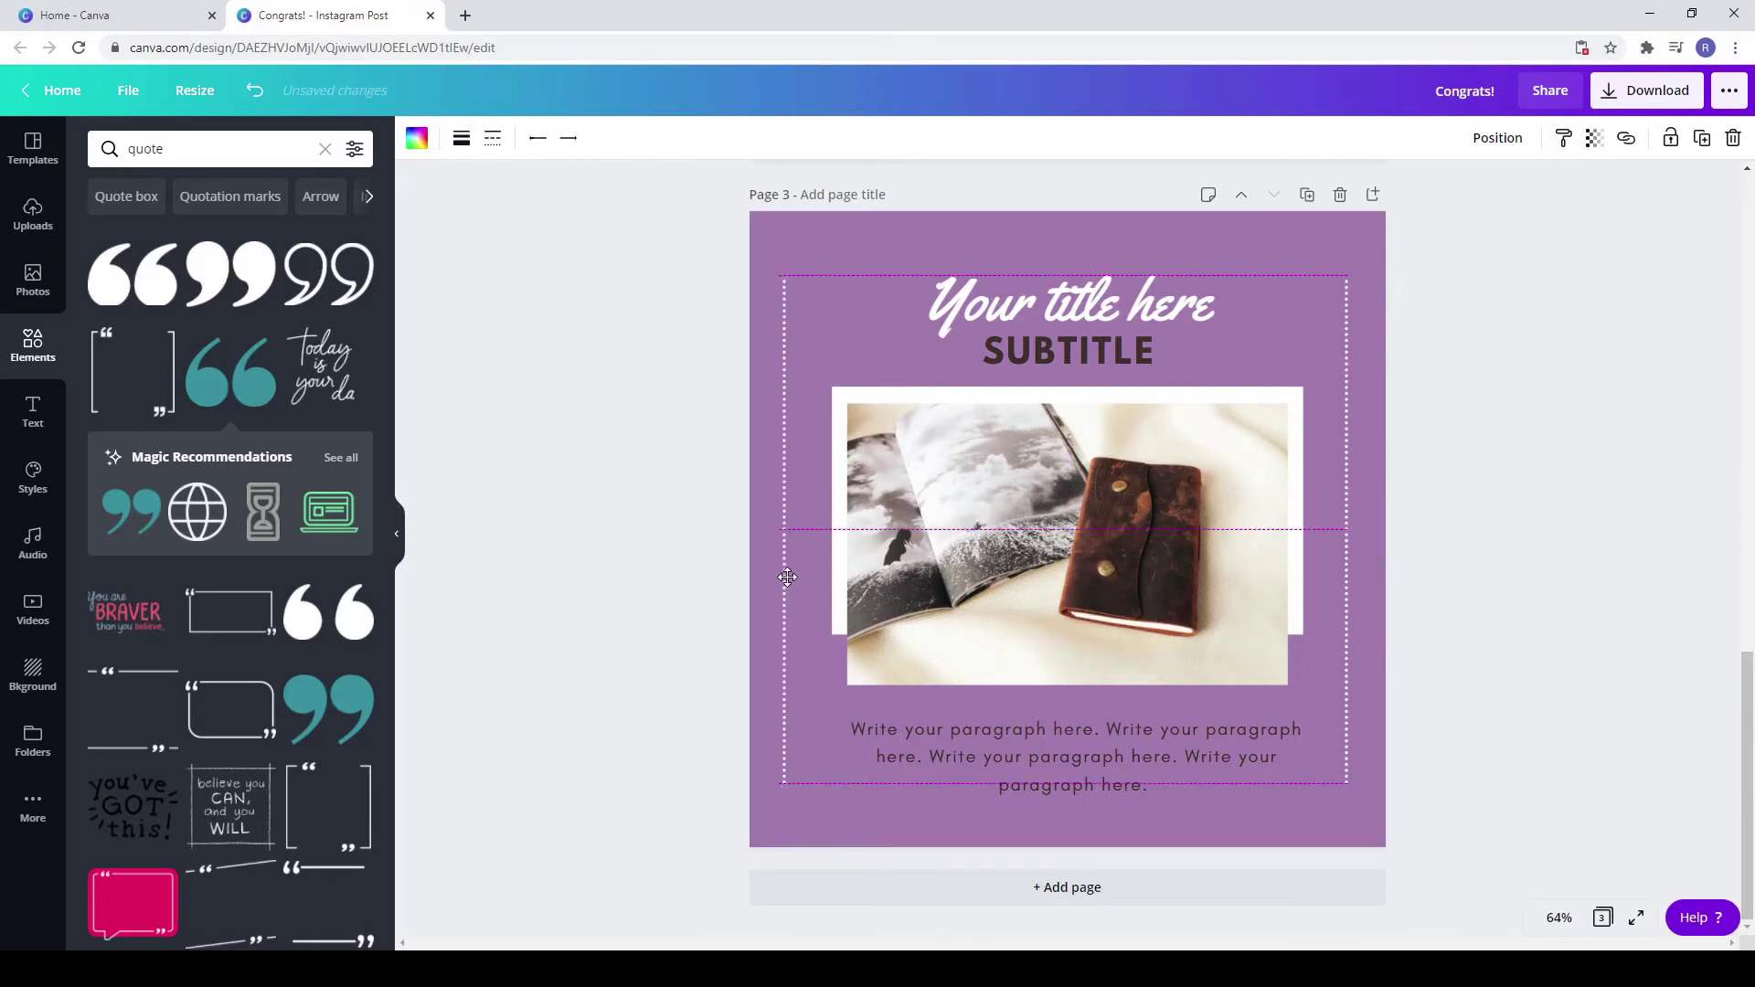
{"action": "left_click_drag", "start_coordinate": [1074, 760], "coordinate": [1066, 749]}
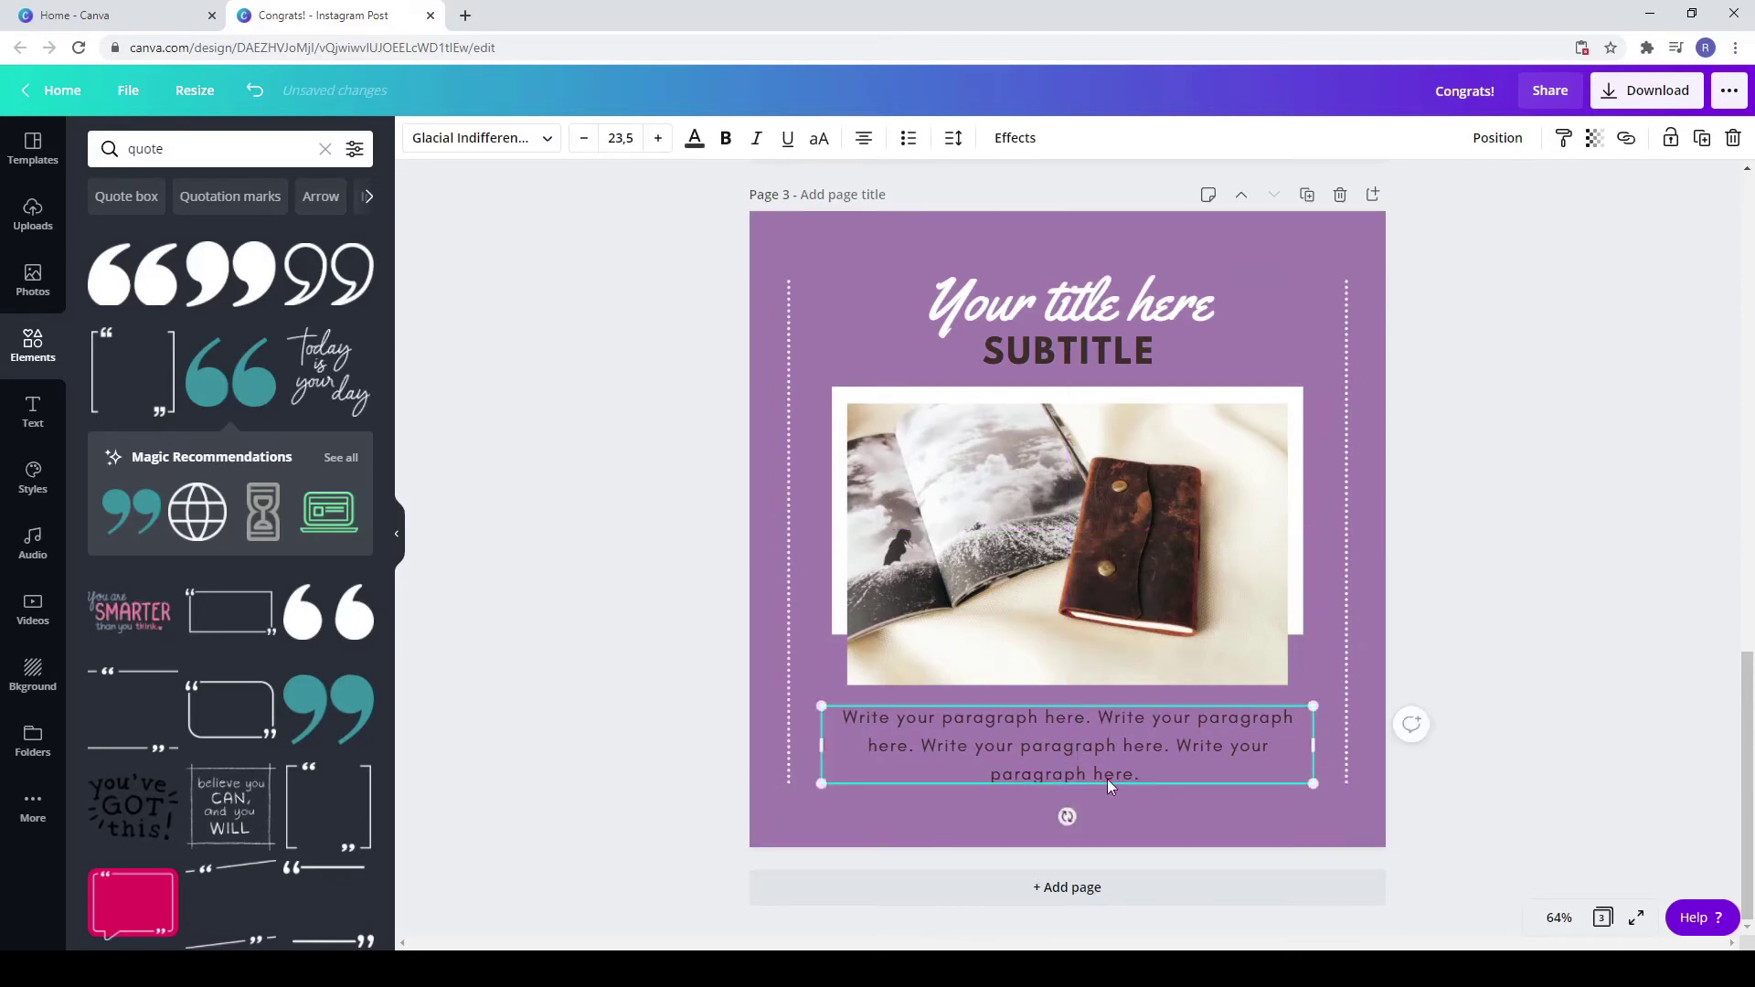
{"action": "left_click", "coordinate": [1440, 250]}
Step: Add a fourth page after page 3 and set its background to the document's light lilac
{"action": "left_click", "coordinate": [1373, 194]}
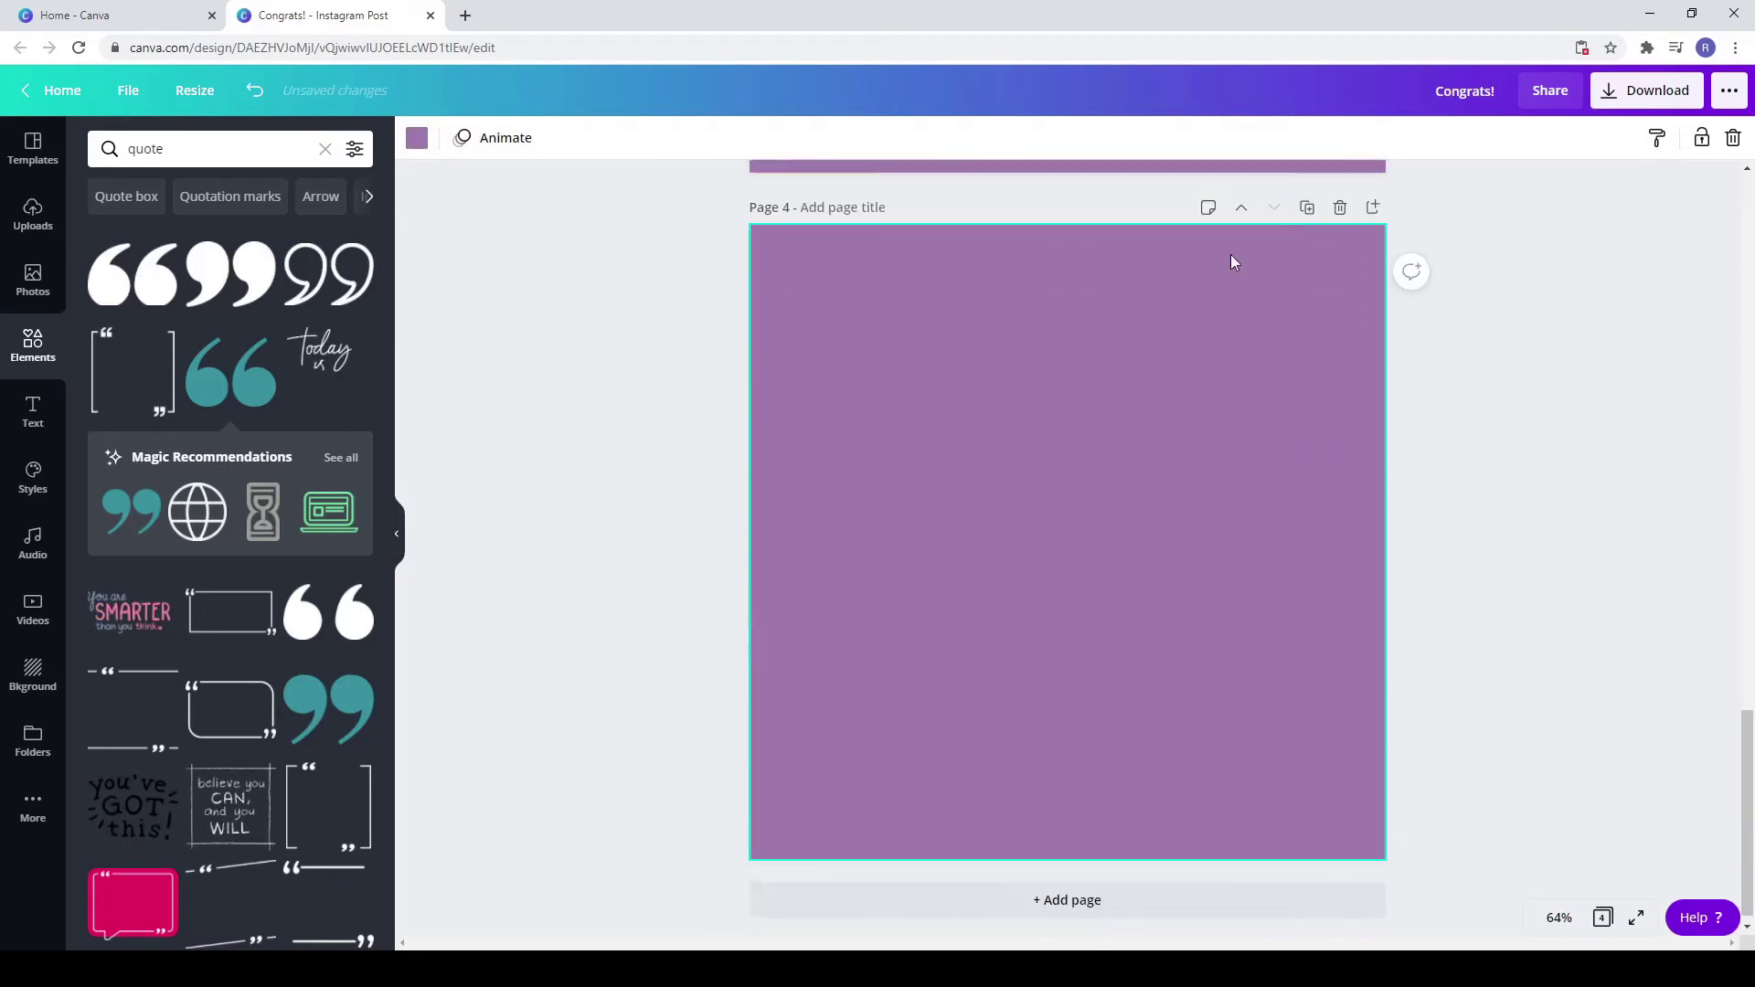
{"action": "left_click", "coordinate": [417, 137]}
{"action": "left_click", "coordinate": [201, 324]}
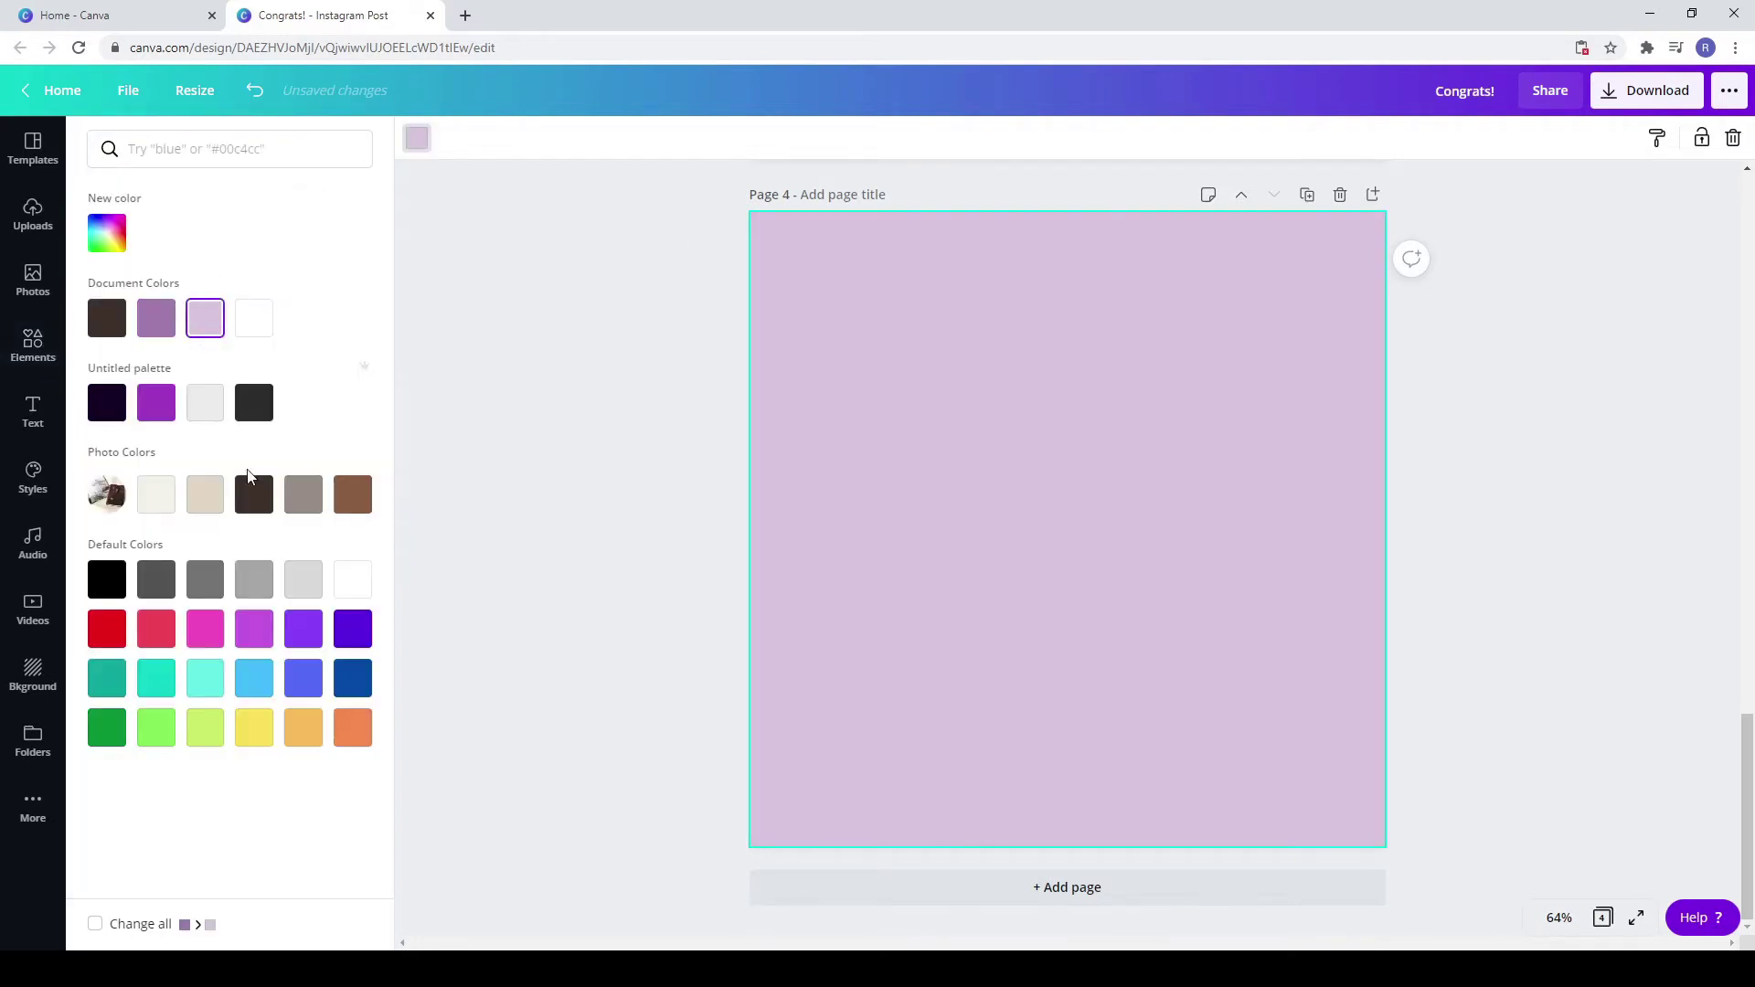
Step: Copy the photo from page 3 and paste it onto the empty lilac page 4
{"action": "left_click", "coordinate": [634, 701]}
{"action": "scroll", "coordinate": [689, 674], "scroll_direction": "up", "scroll_amount": 8}
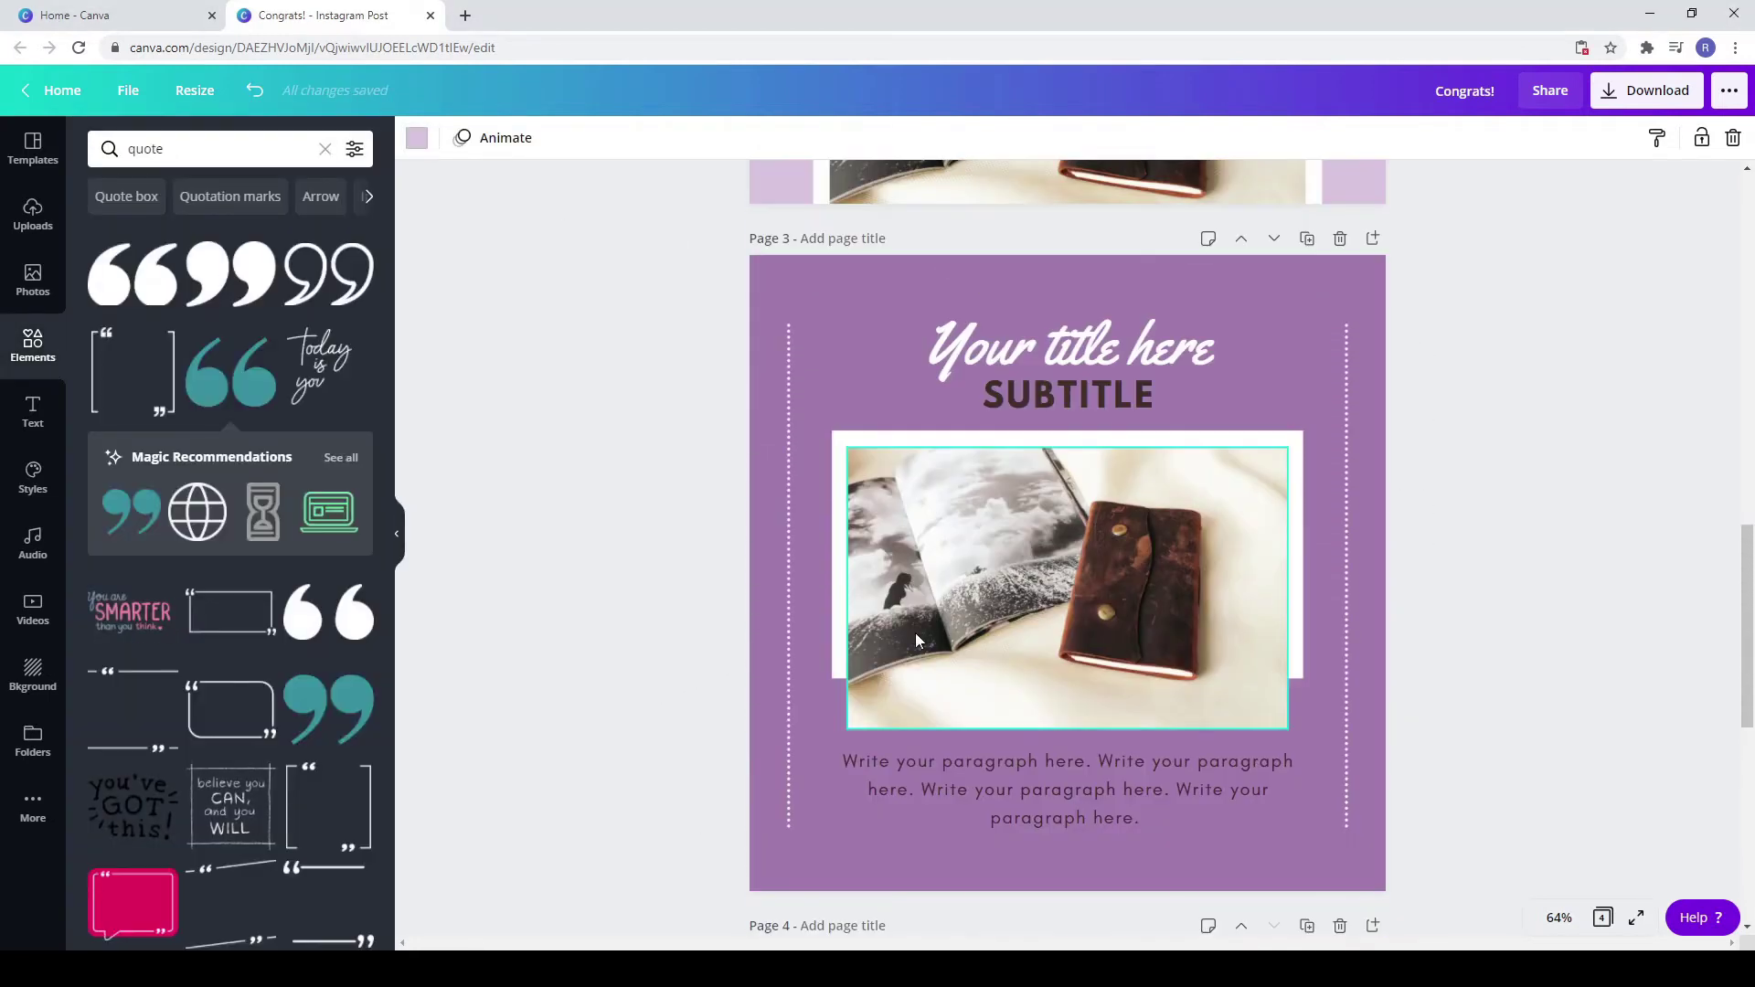
{"action": "left_click", "coordinate": [947, 623]}
{"action": "right_click", "coordinate": [946, 623]}
{"action": "left_click", "coordinate": [1012, 580]}
{"action": "scroll", "coordinate": [1029, 686], "scroll_direction": "down", "scroll_amount": 5}
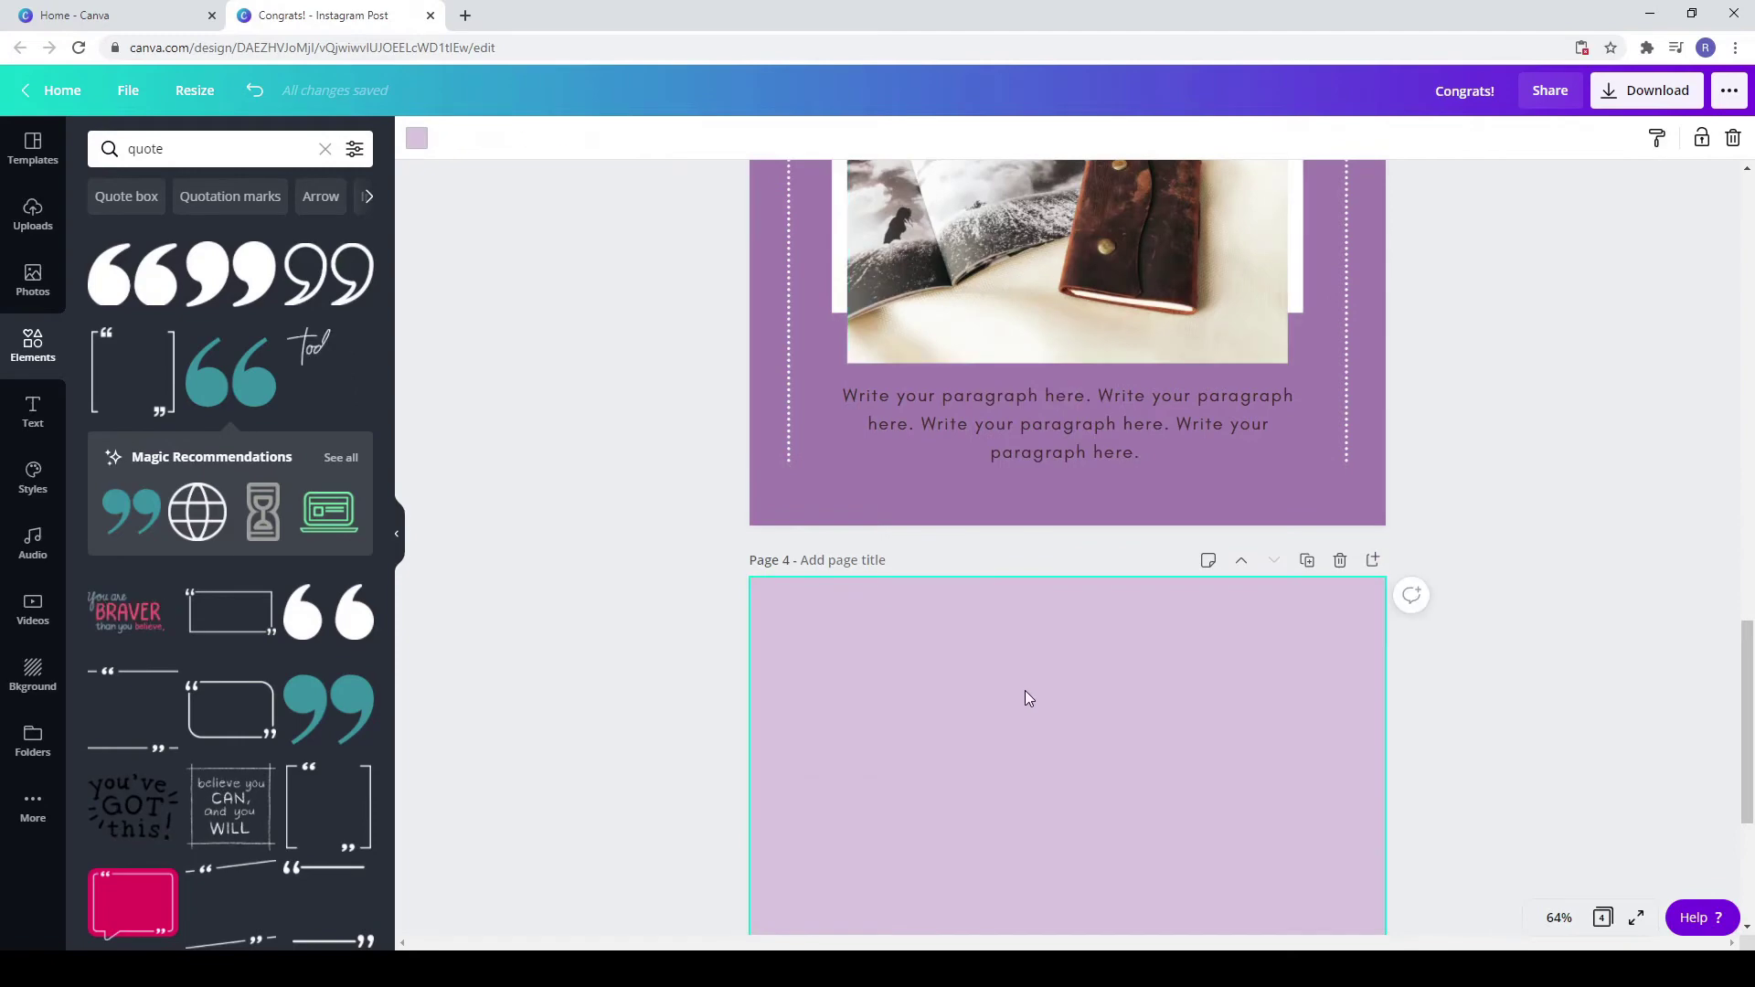
{"action": "key", "text": "ctrl+v"}
Step: Move the photo into page 4's upper-left corner and stretch it sideways to the full page width
{"action": "left_click_drag", "start_coordinate": [1019, 695], "coordinate": [920, 498]}
{"action": "scroll", "coordinate": [1005, 501], "scroll_direction": "down", "scroll_amount": 1}
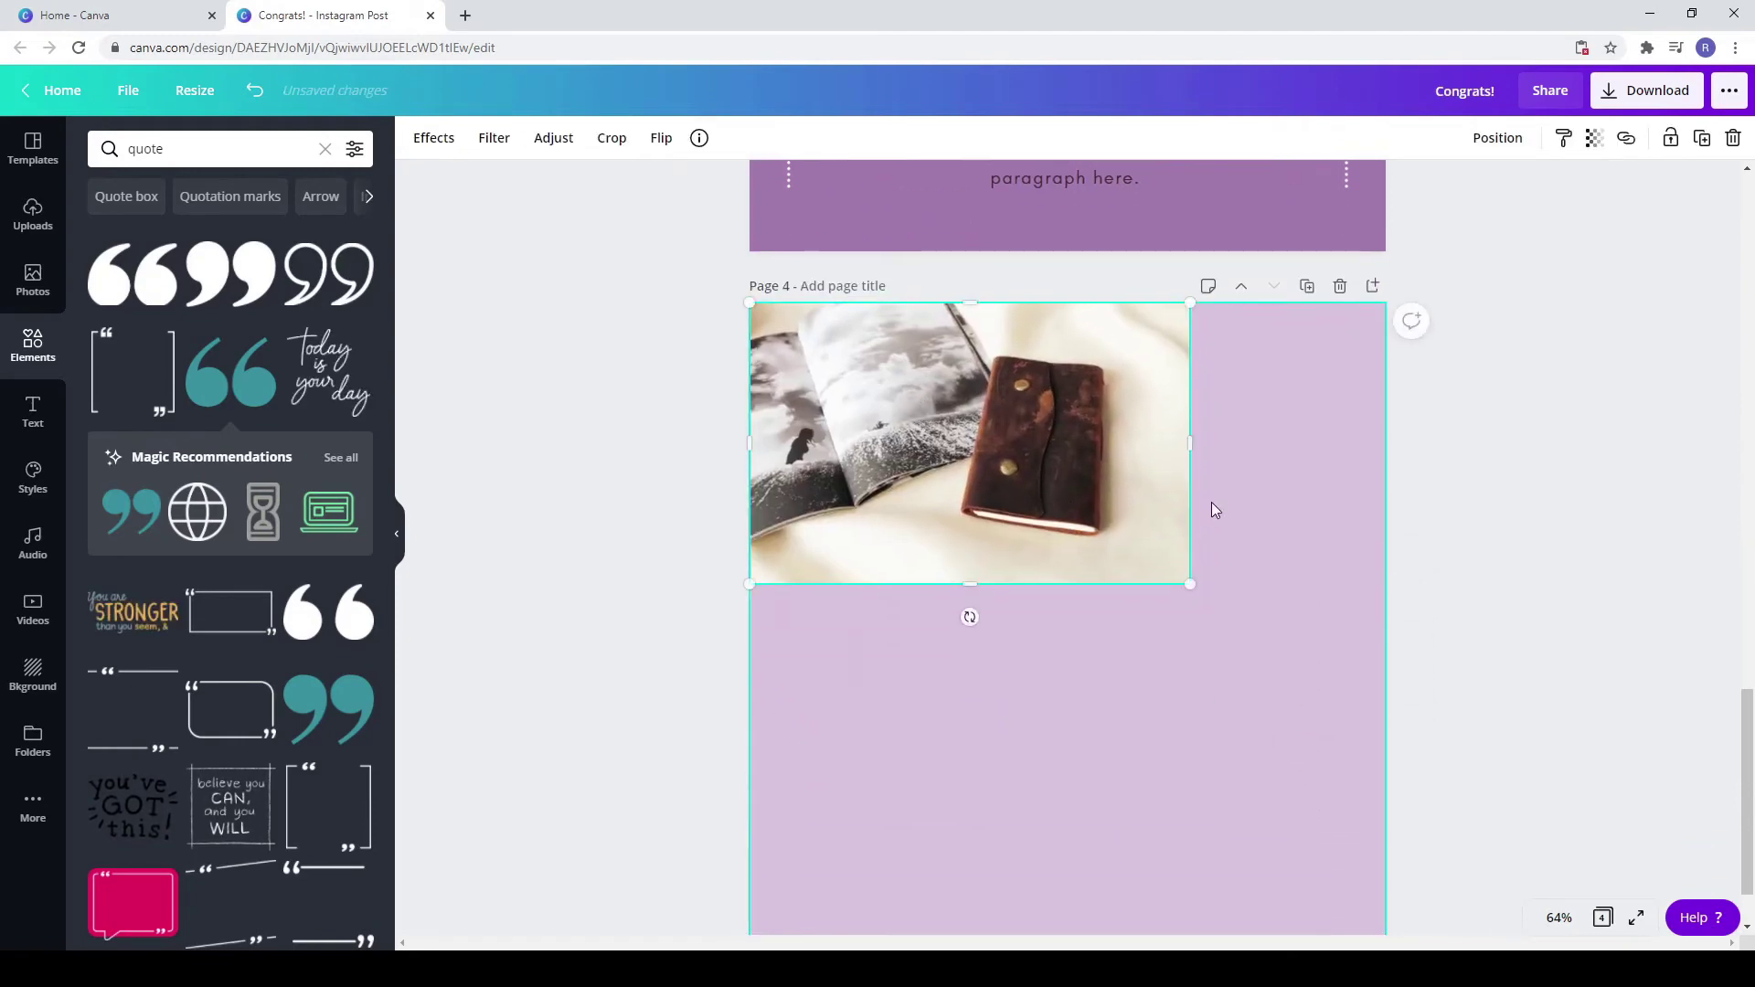
{"action": "left_click_drag", "start_coordinate": [1190, 443], "coordinate": [1383, 447]}
{"action": "scroll", "coordinate": [1468, 550], "scroll_direction": "down", "scroll_amount": 2}
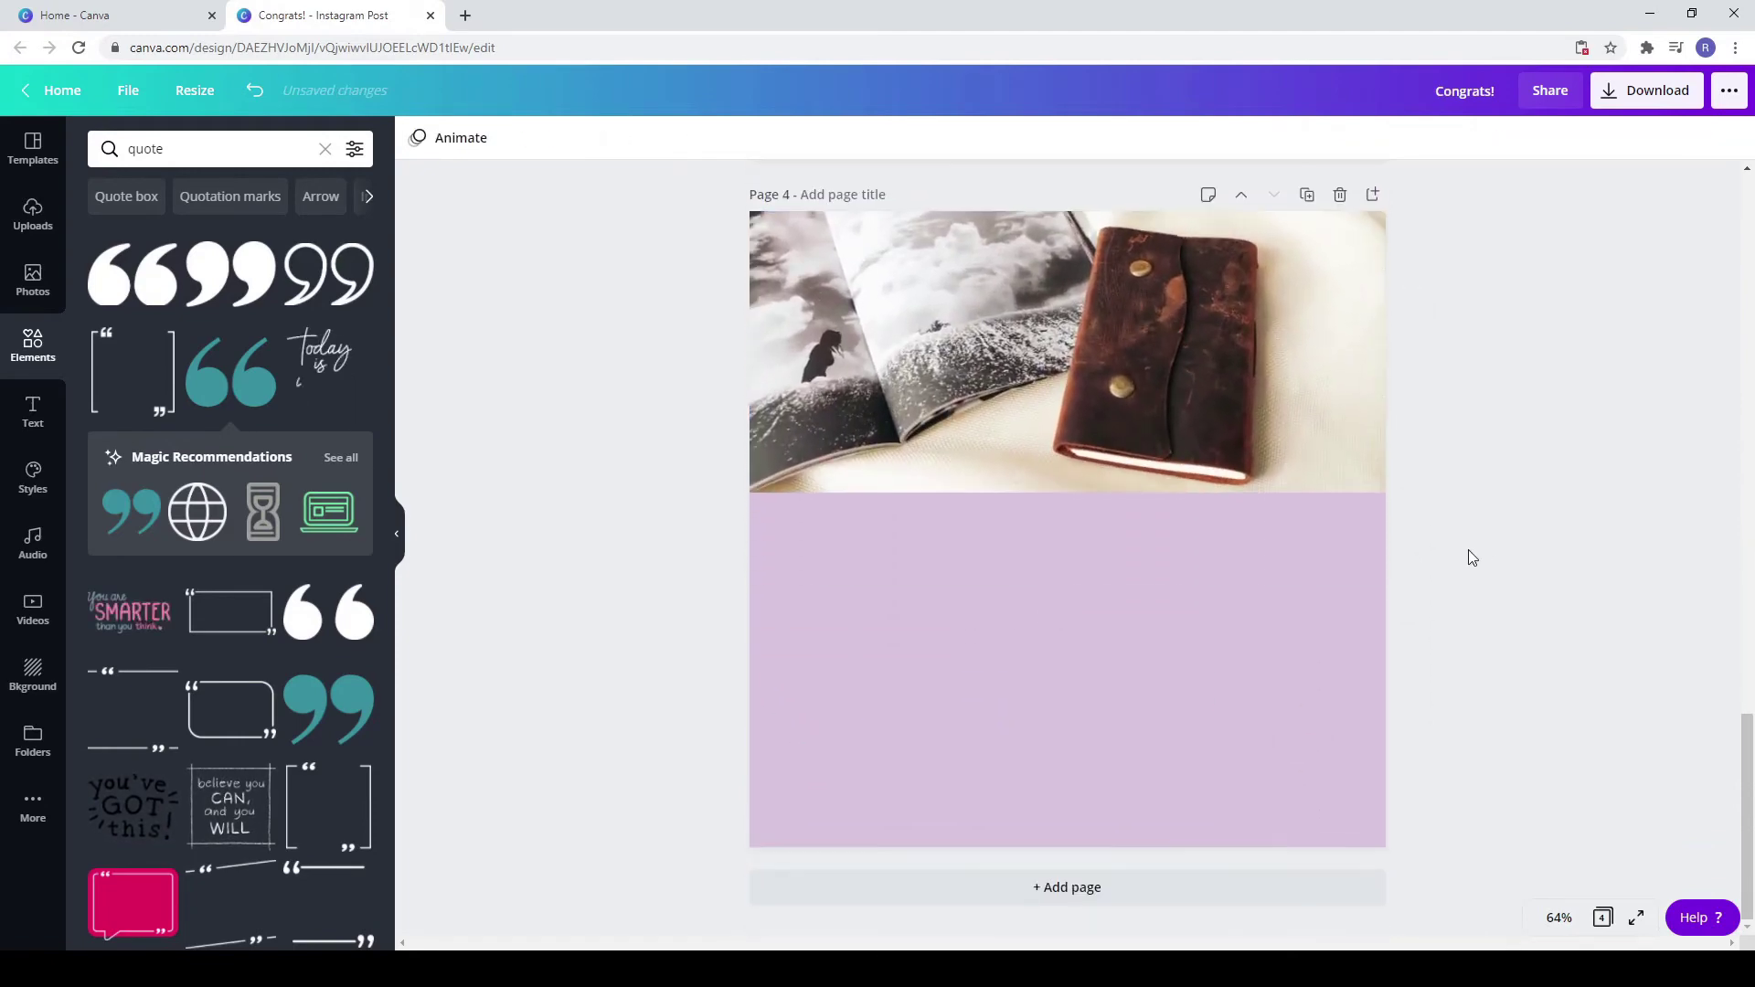
Step: Copy the title and subtitle from page 3 to page 4 and place them together just below the photo
{"action": "scroll", "coordinate": [1277, 586], "scroll_direction": "up", "scroll_amount": 10}
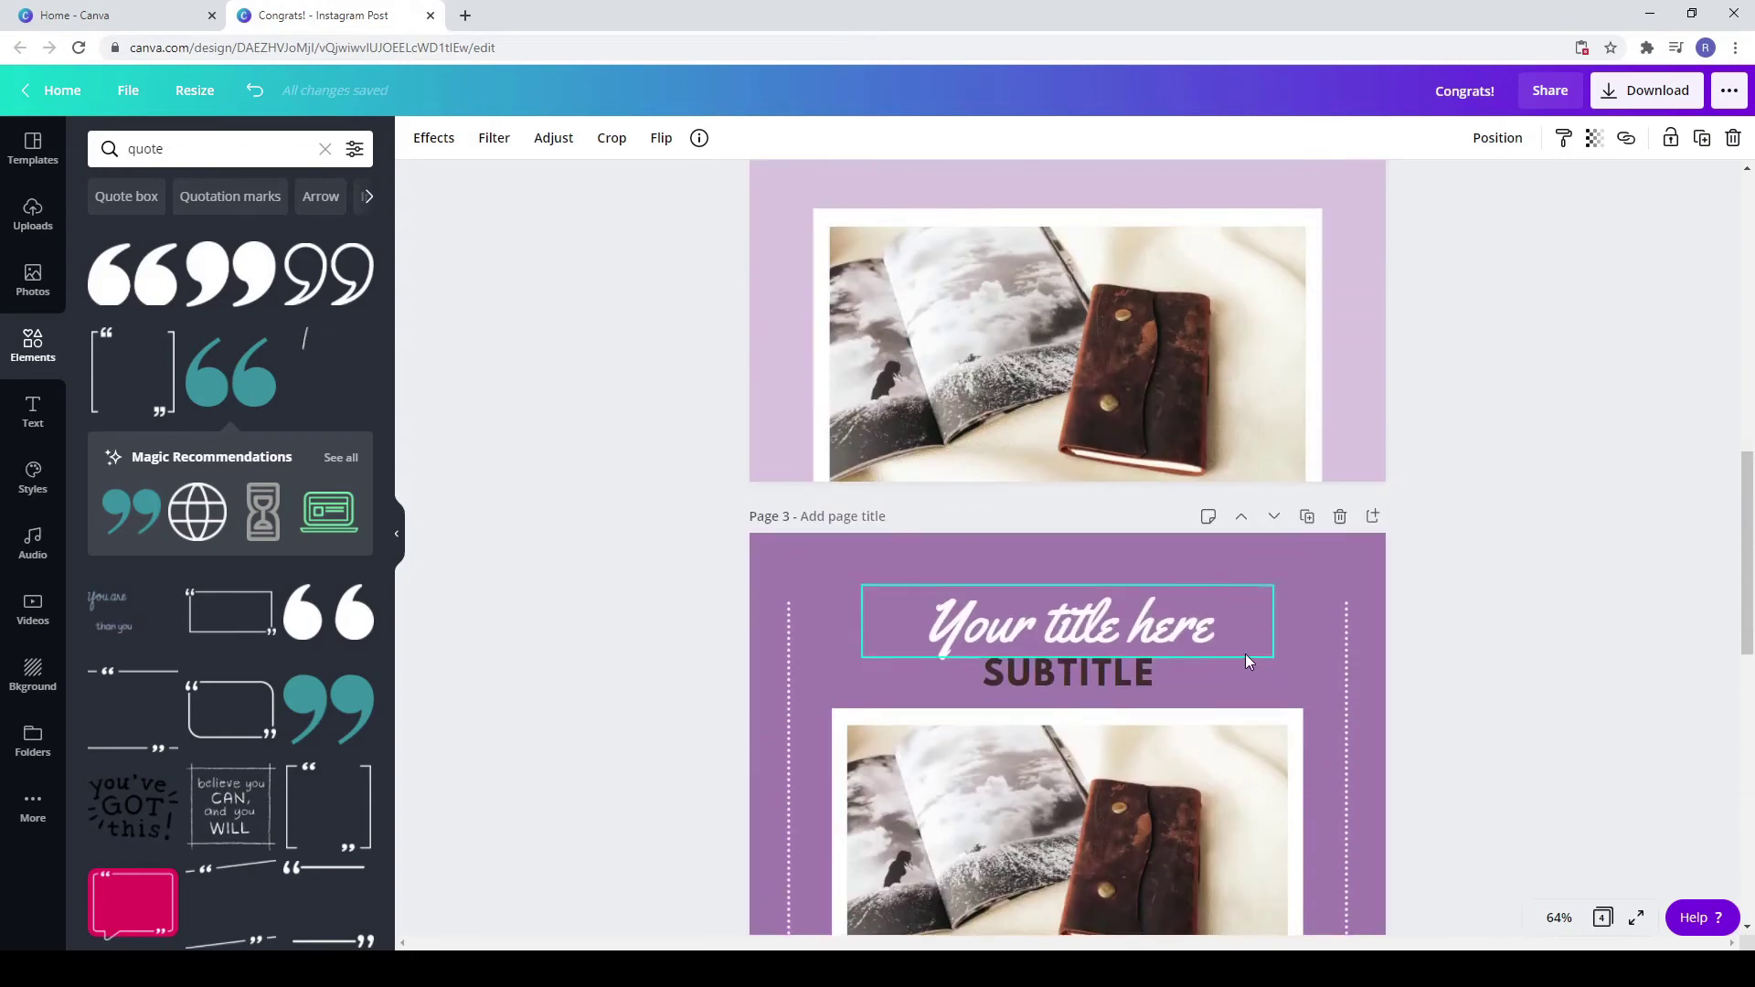
{"action": "left_click_drag", "start_coordinate": [1275, 775], "coordinate": [1099, 720]}
{"action": "right_click", "coordinate": [1098, 721]}
{"action": "left_click", "coordinate": [1163, 635]}
{"action": "scroll", "coordinate": [1126, 720], "scroll_direction": "down", "scroll_amount": 12}
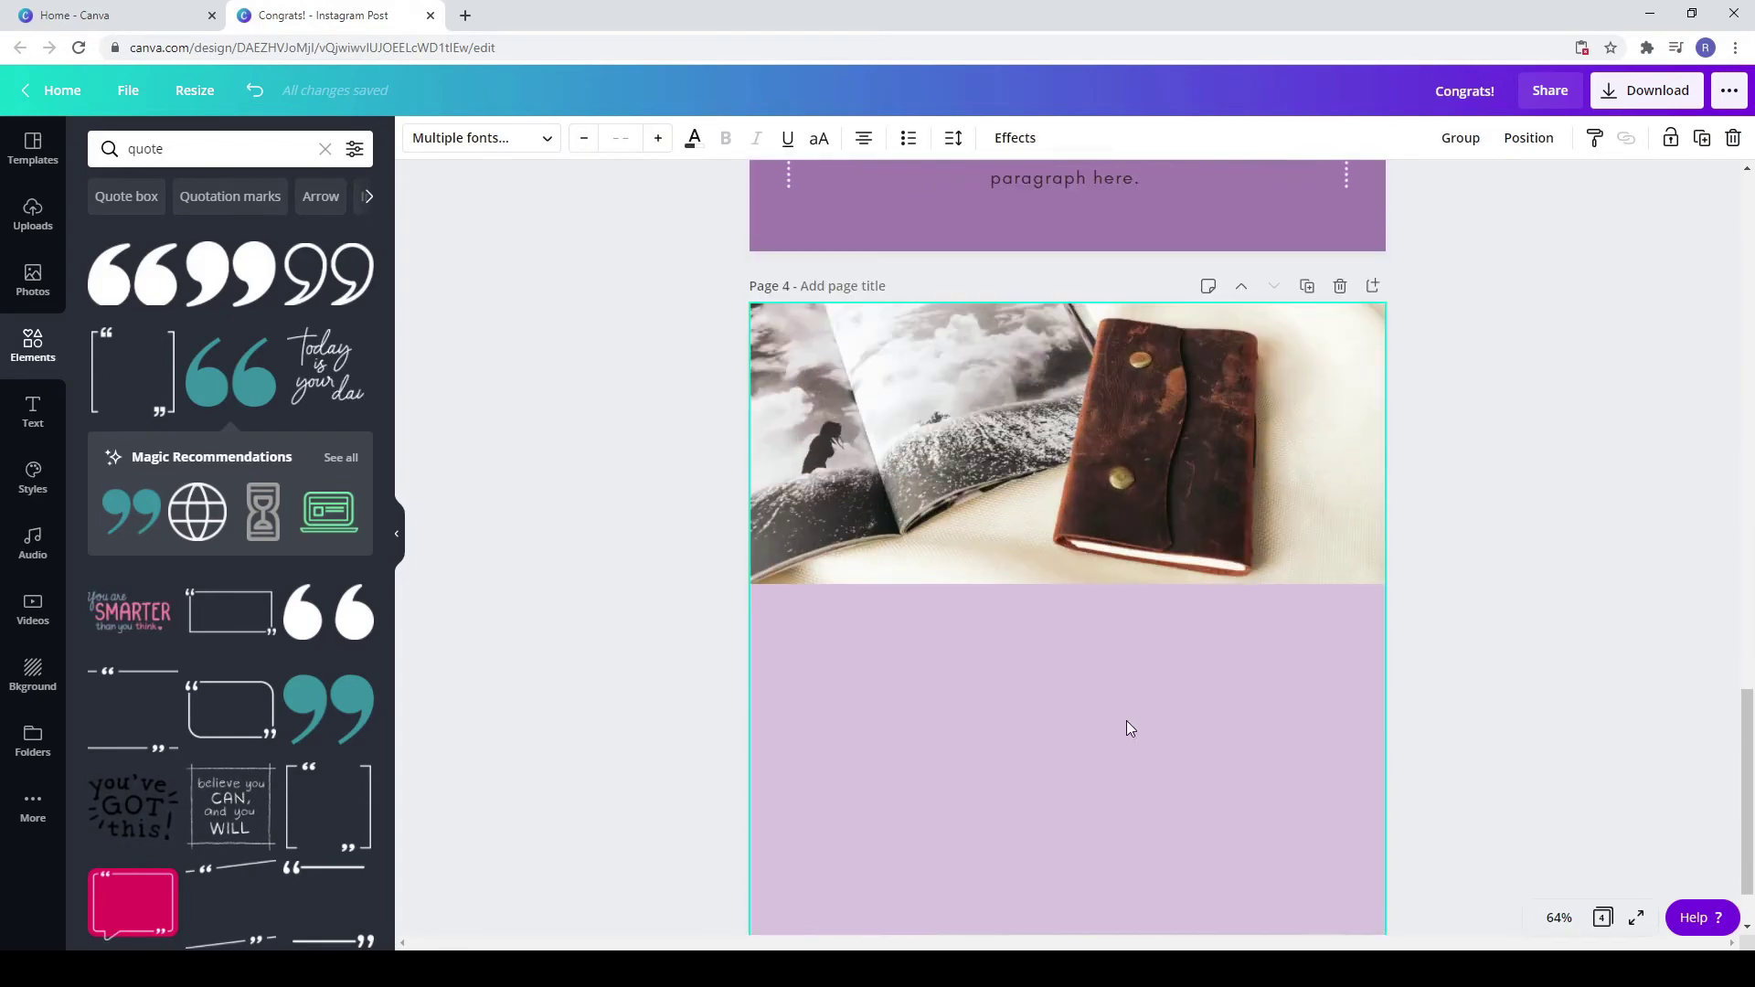
{"action": "left_click", "coordinate": [1078, 674]}
{"action": "key", "text": "ctrl+v"}
{"action": "left_click_drag", "start_coordinate": [976, 310], "coordinate": [1016, 551]}
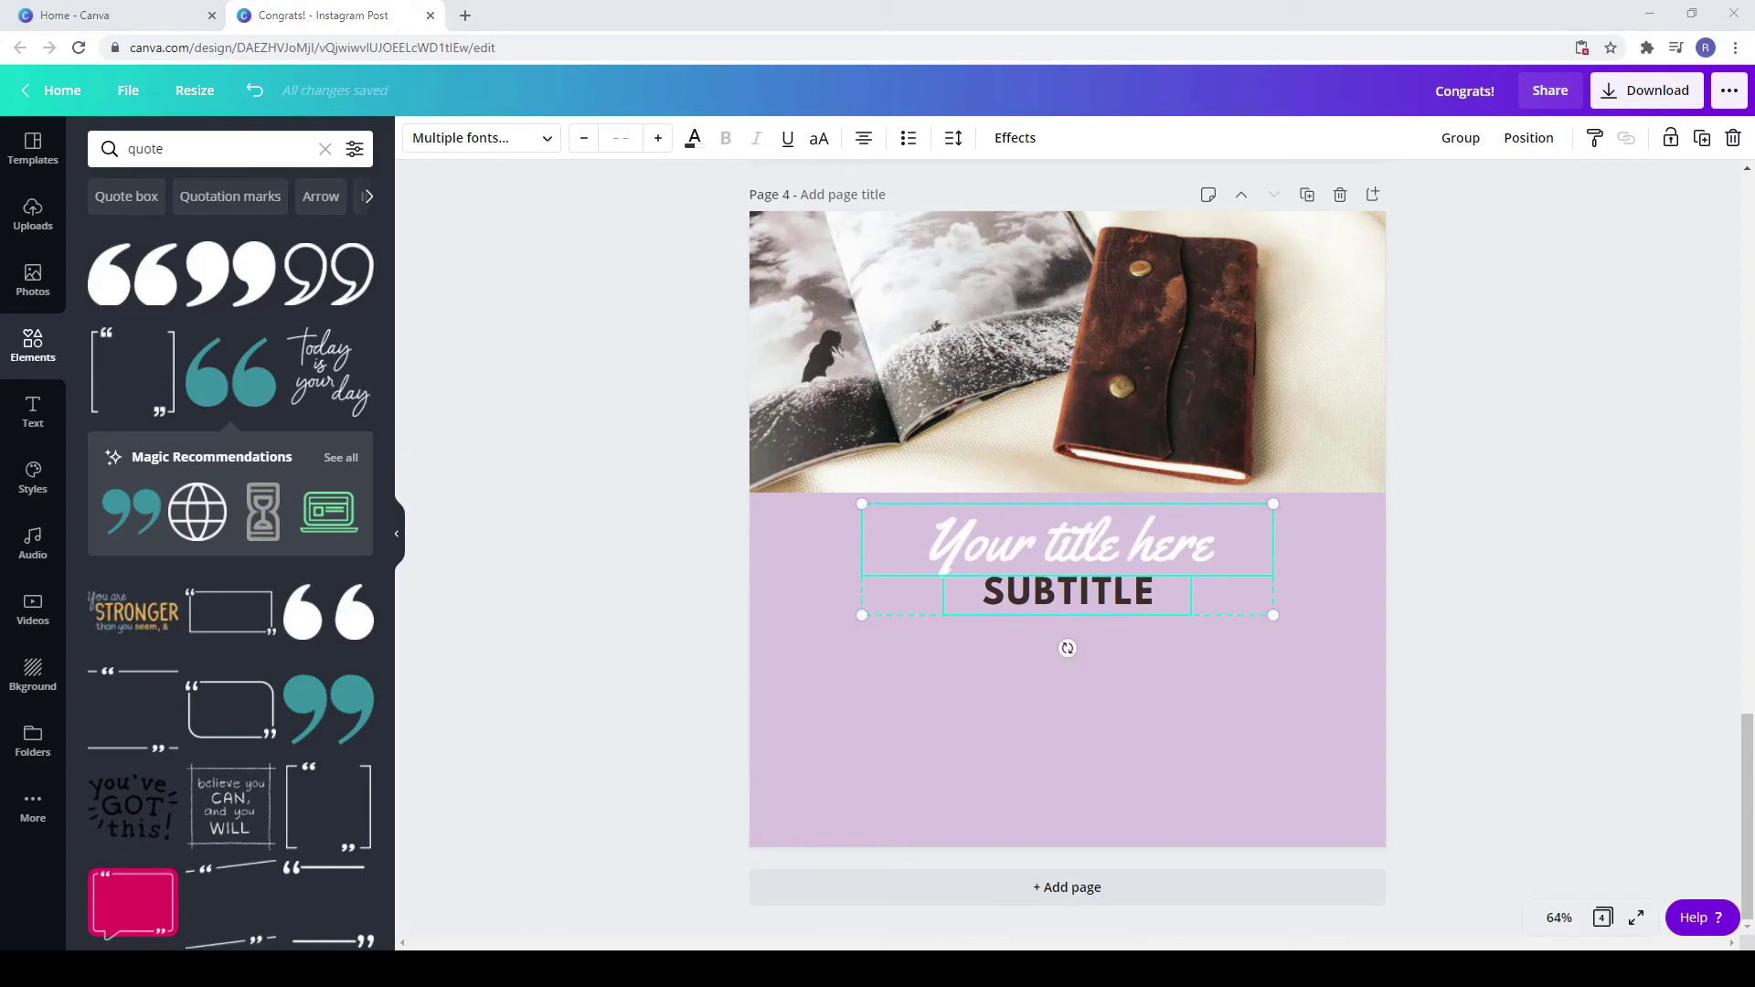
Step: Recolour page 4's title in the document's dark brown and its subtitle in the document's purple
{"action": "left_click", "coordinate": [1061, 580]}
{"action": "left_click", "coordinate": [1044, 667]}
{"action": "left_click", "coordinate": [959, 546]}
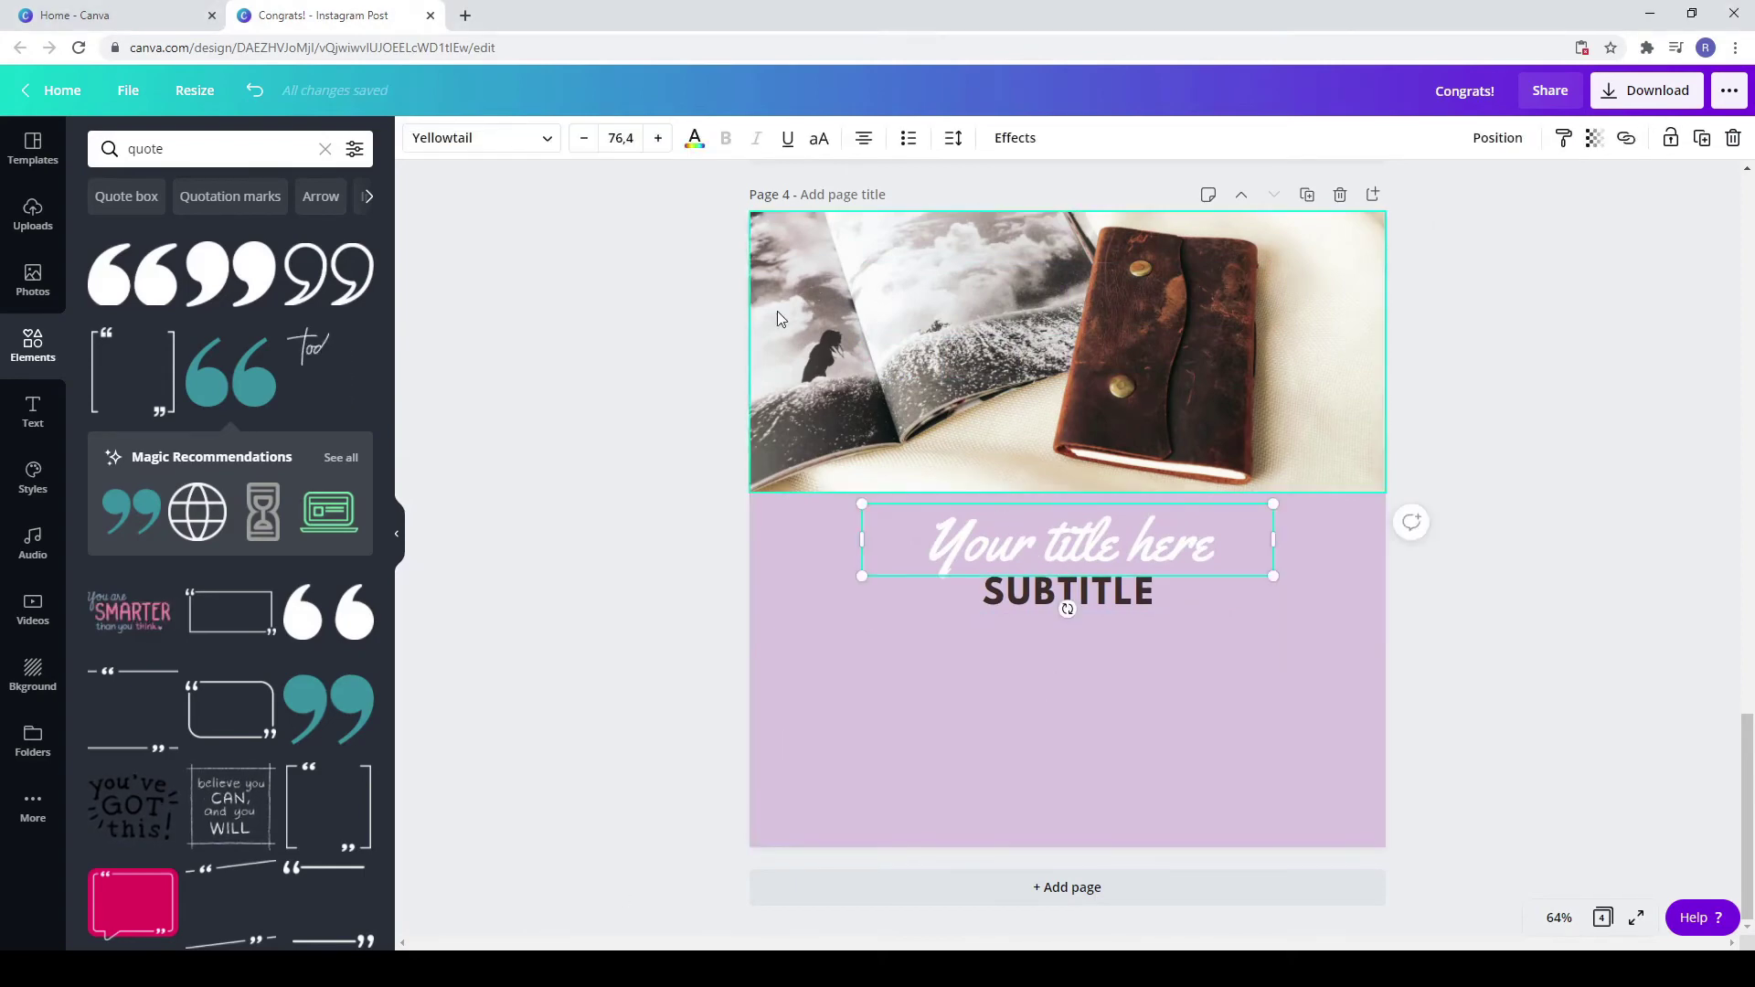
{"action": "left_click", "coordinate": [695, 139]}
{"action": "left_click", "coordinate": [126, 333]}
{"action": "left_click", "coordinate": [973, 577]}
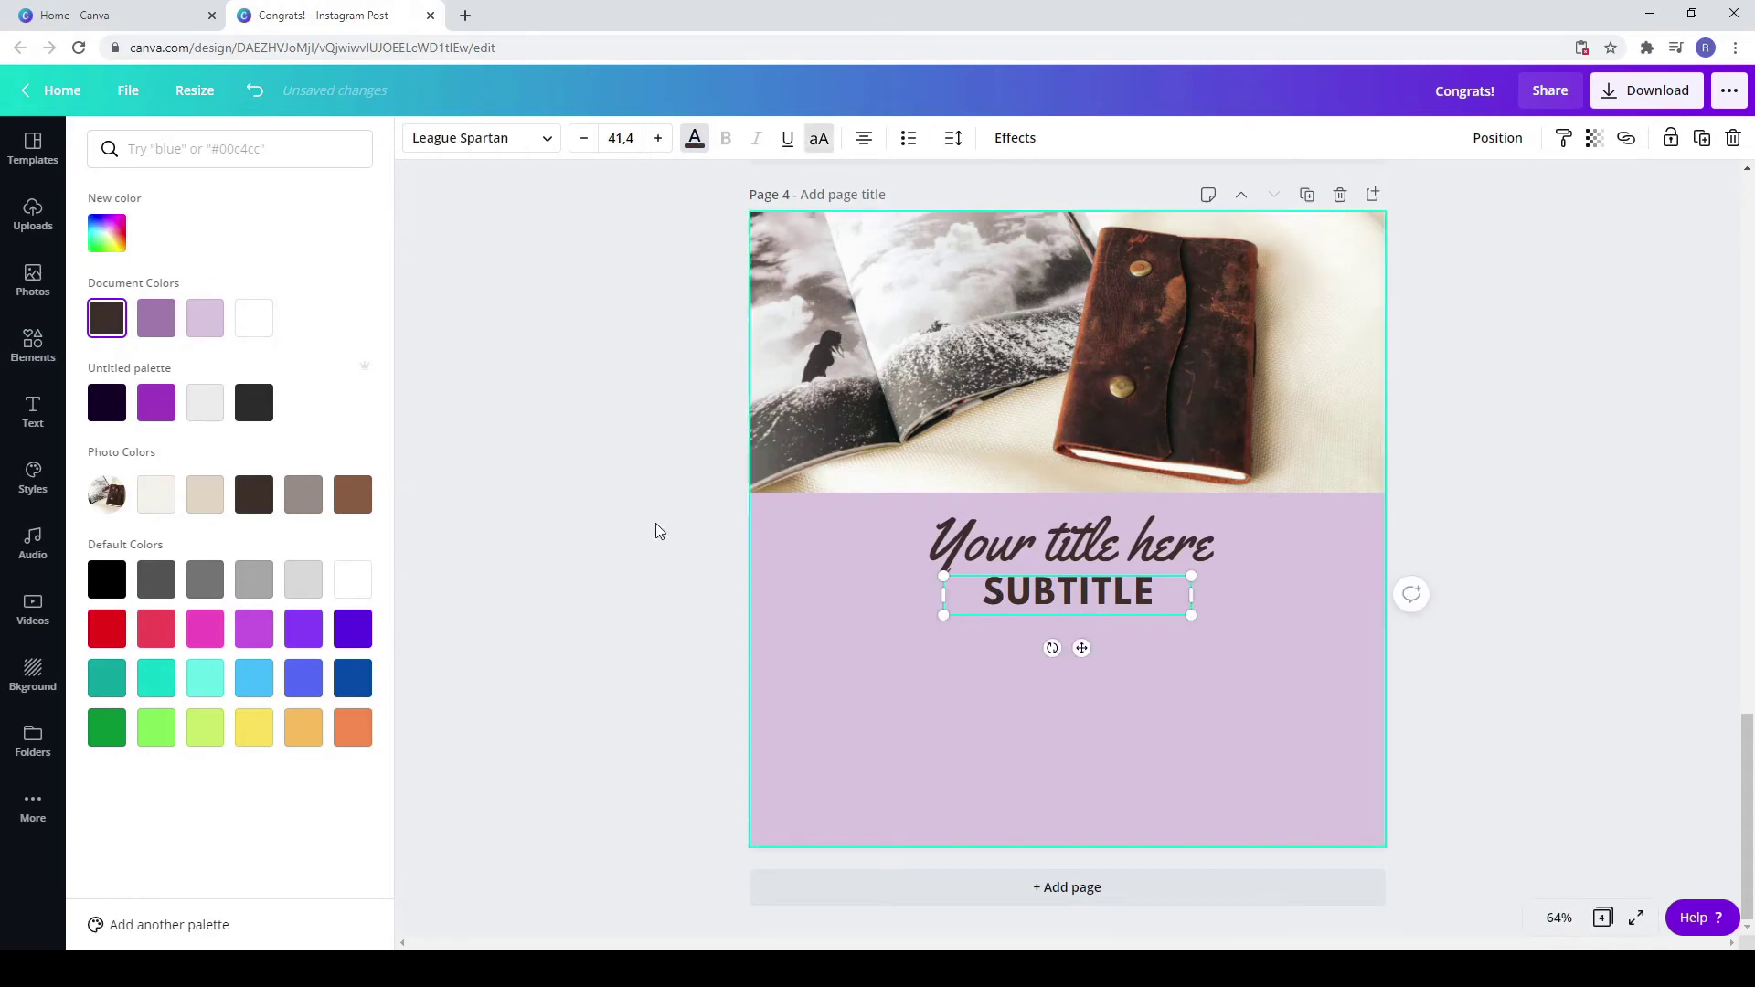
{"action": "left_click", "coordinate": [156, 318]}
Step: Crop page 4's photo to a shorter strip showing its lower part, and raise the title and subtitle slightly beneath it
{"action": "left_click", "coordinate": [1050, 488]}
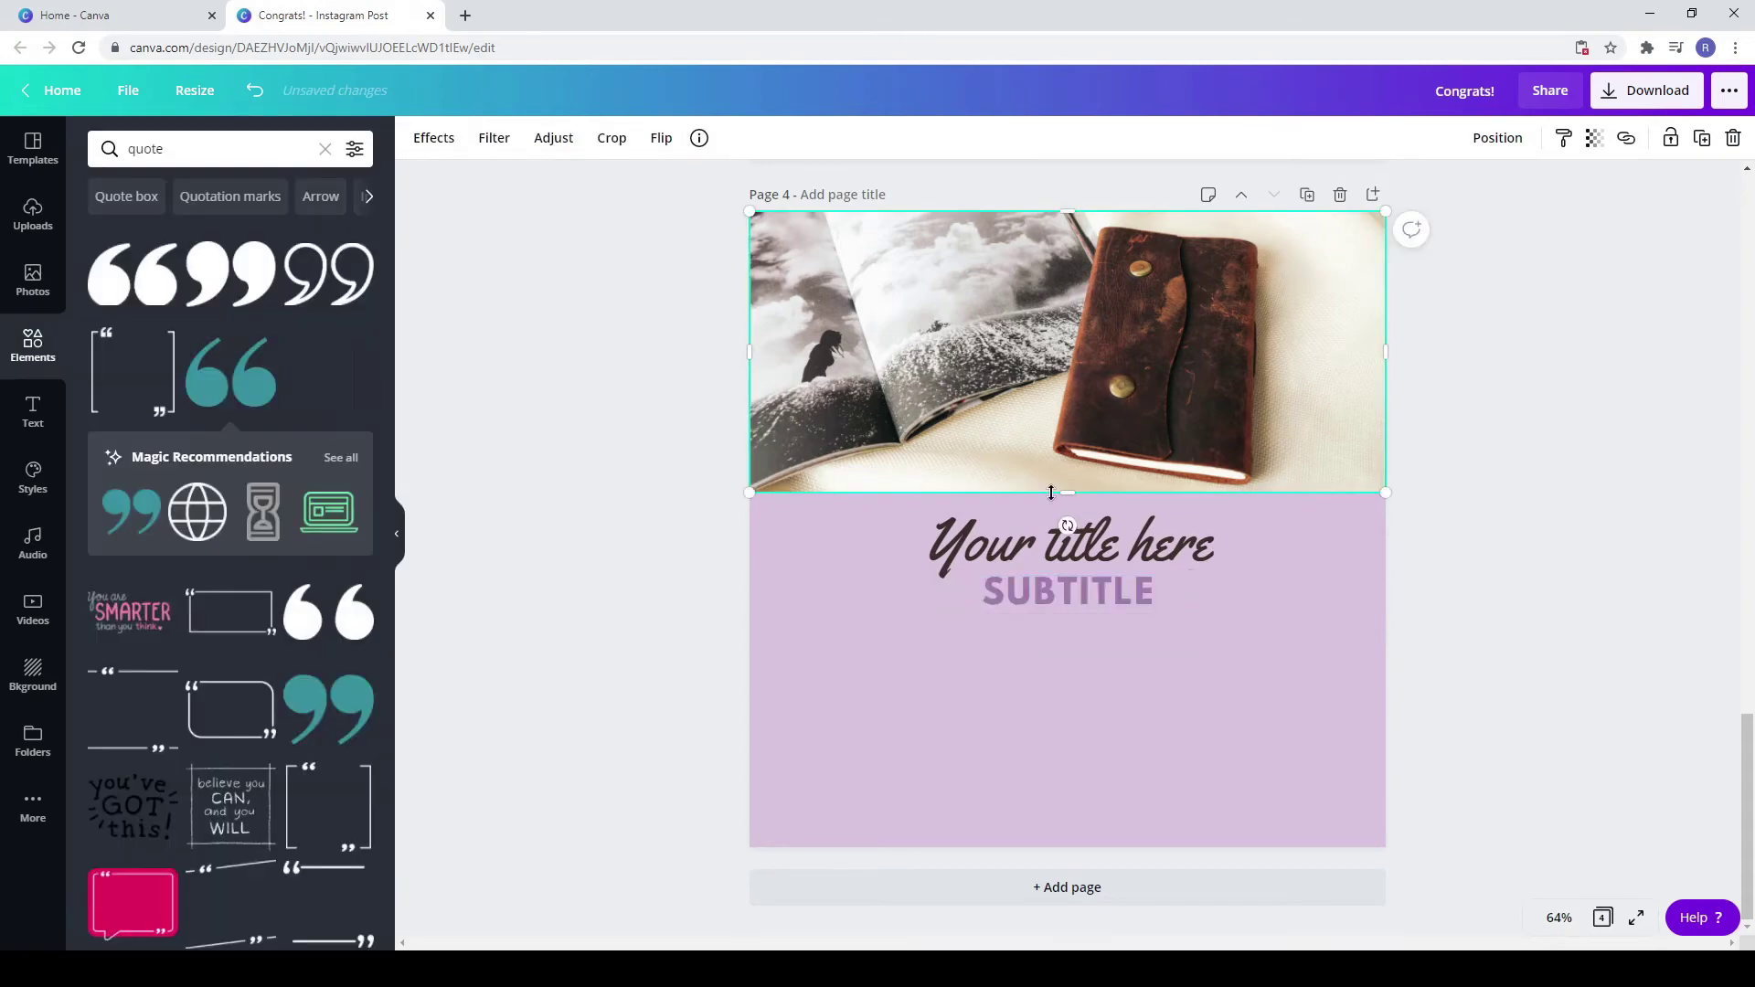
{"action": "left_click_drag", "start_coordinate": [1051, 490], "coordinate": [1049, 445]}
{"action": "double_click", "coordinate": [995, 325]}
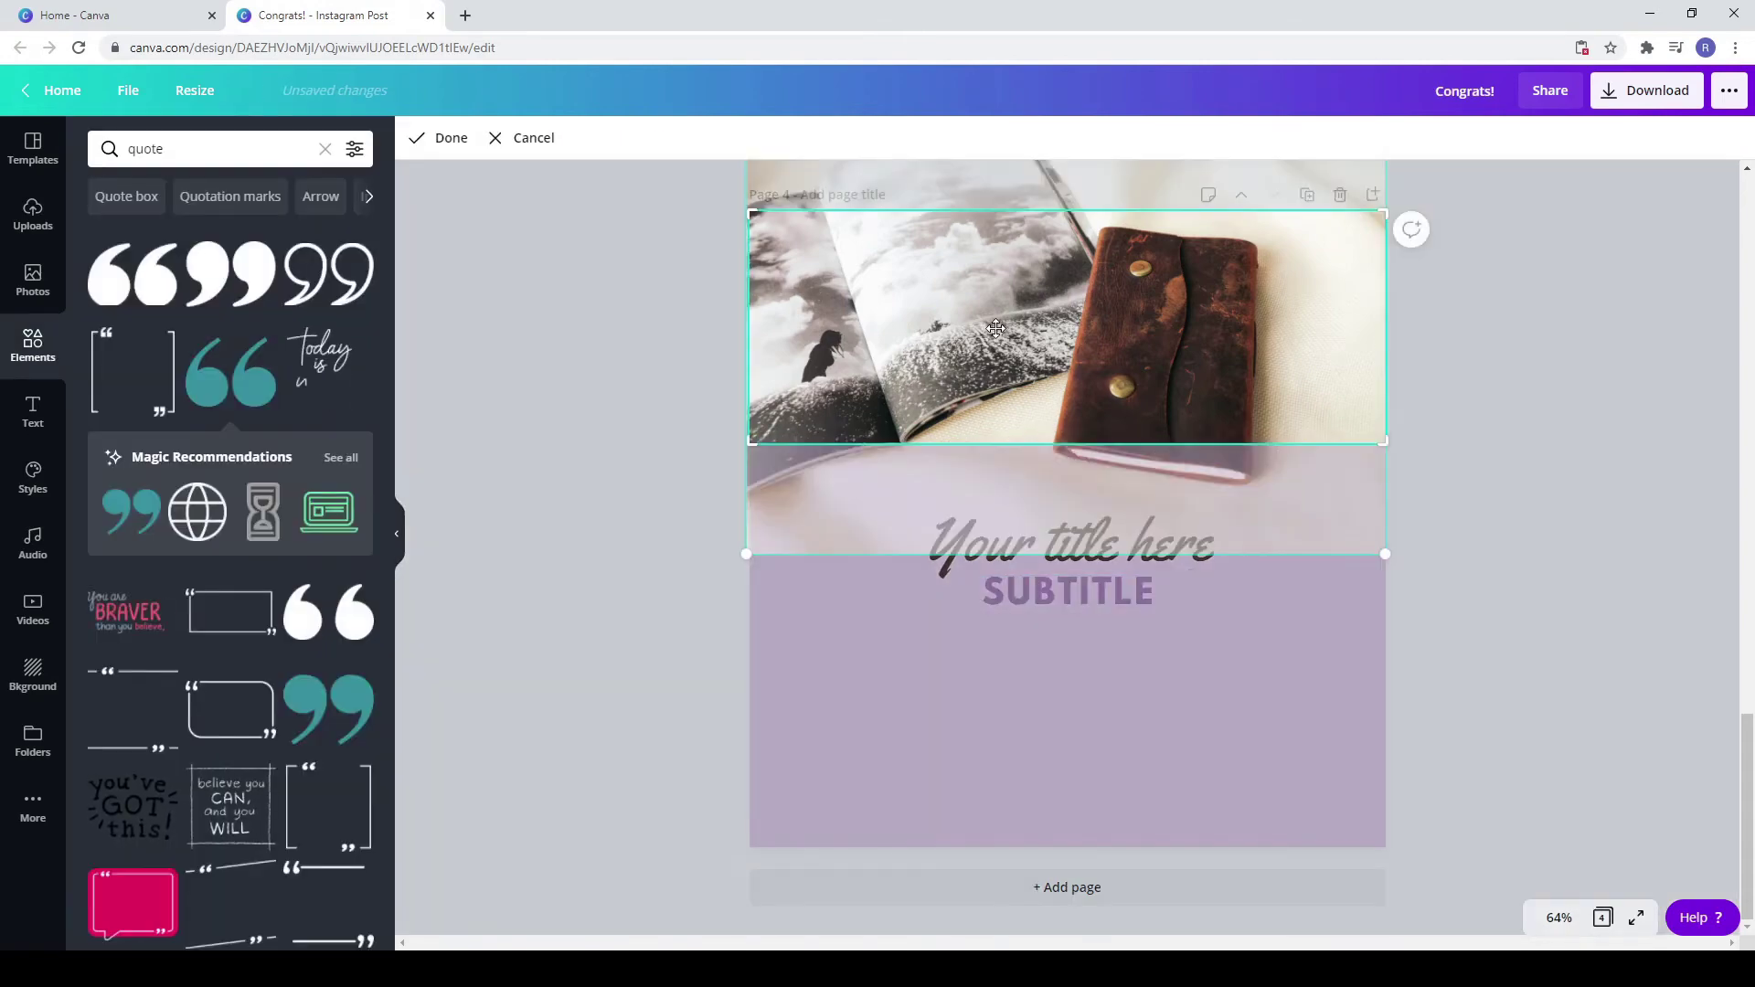
{"action": "left_click_drag", "start_coordinate": [995, 325], "coordinate": [1014, 288]}
{"action": "left_click", "coordinate": [1439, 649]}
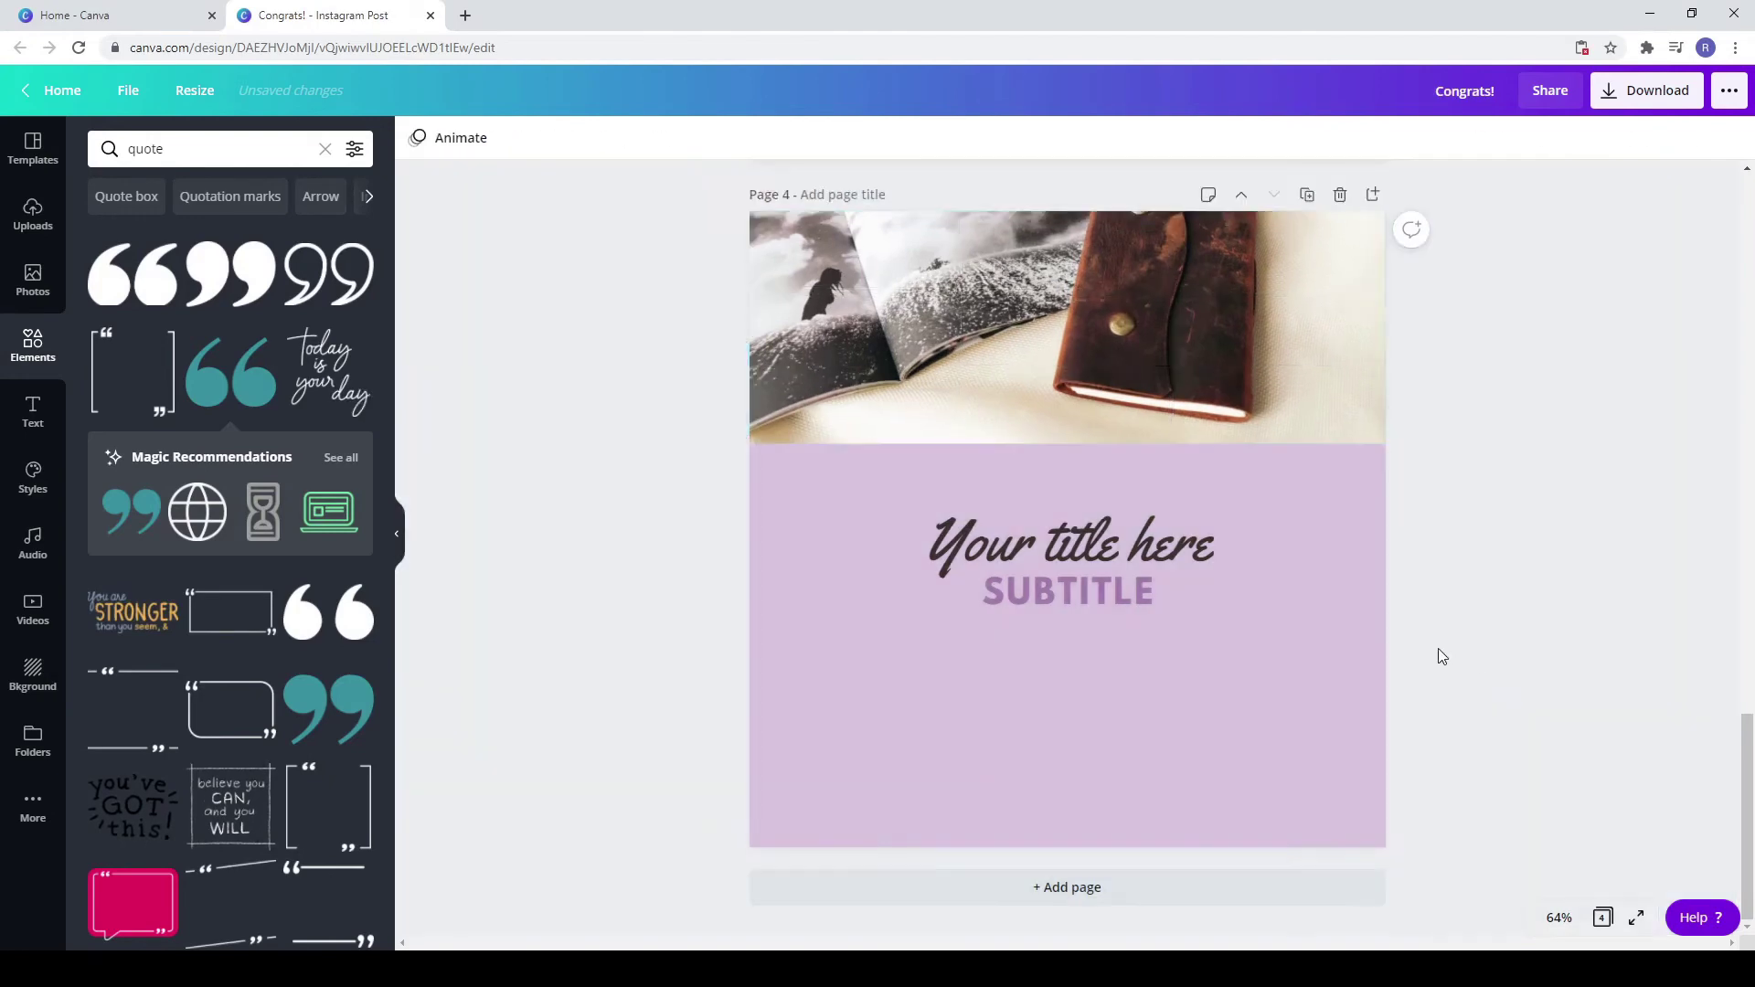
{"action": "left_click_drag", "start_coordinate": [1236, 658], "coordinate": [1000, 520]}
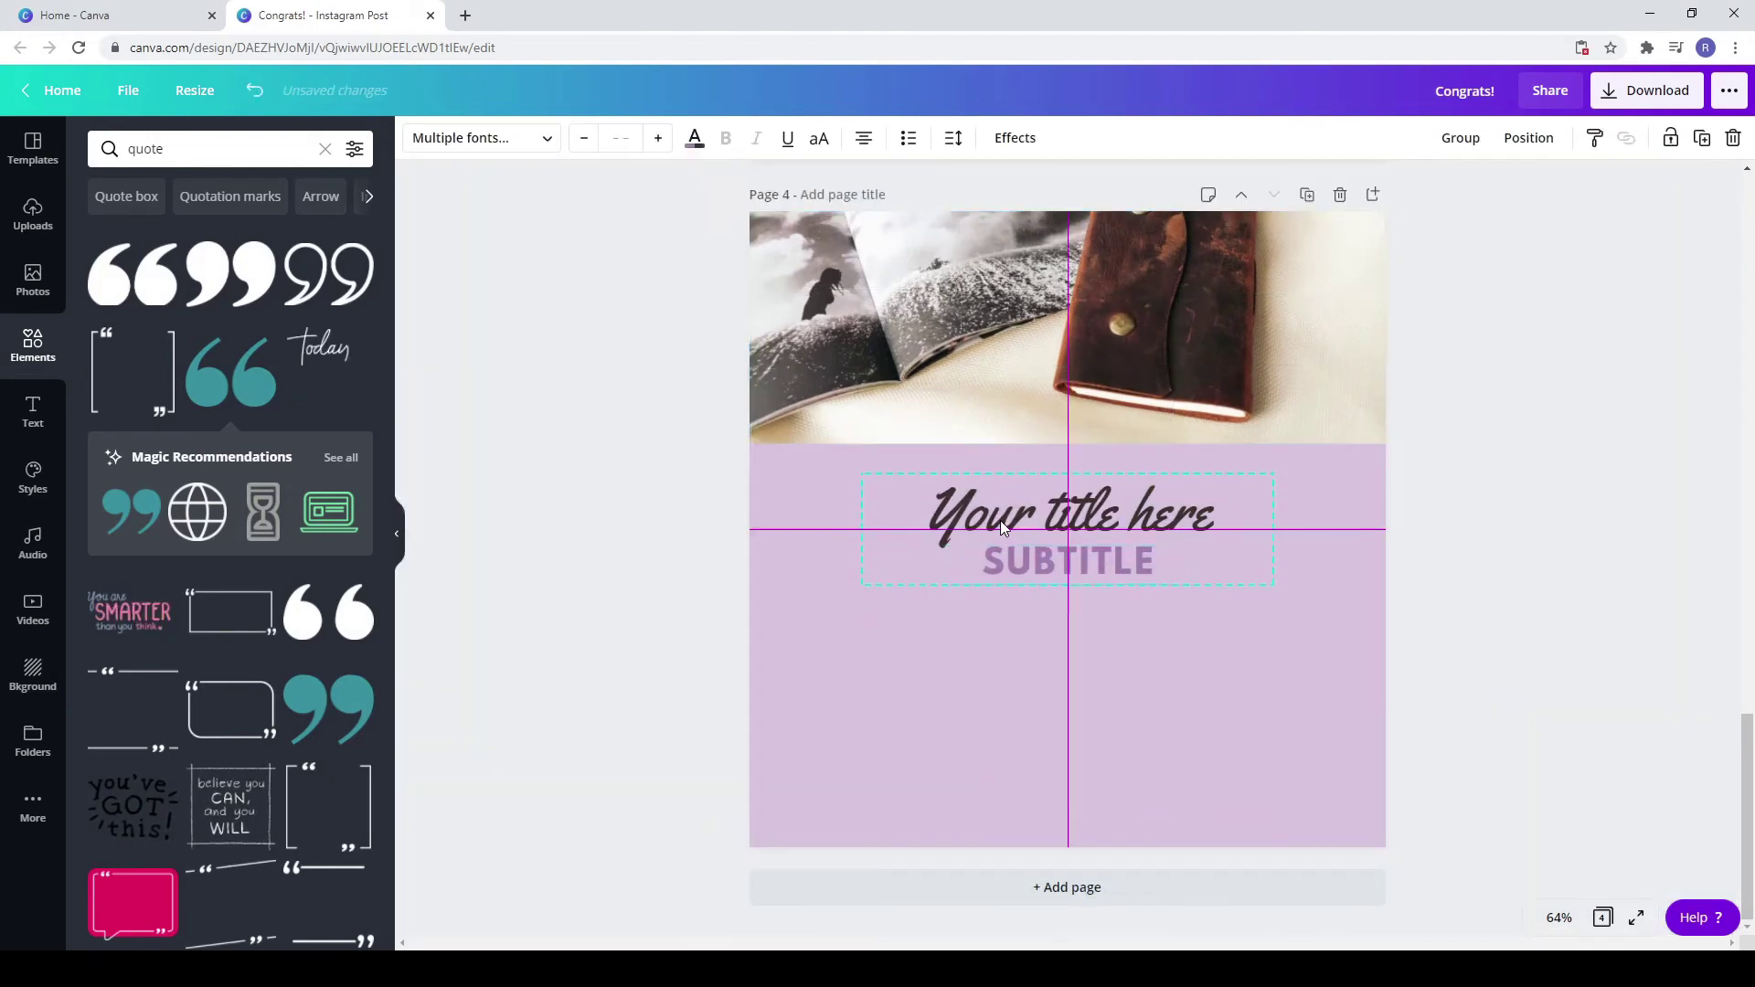
{"action": "left_click", "coordinate": [1163, 761]}
Step: Copy the paragraph from page 1 to page 4 and place it below the subtitle
{"action": "scroll", "coordinate": [1143, 694], "scroll_direction": "up", "scroll_amount": 5}
{"action": "scroll", "coordinate": [1105, 622], "scroll_direction": "up", "scroll_amount": 15}
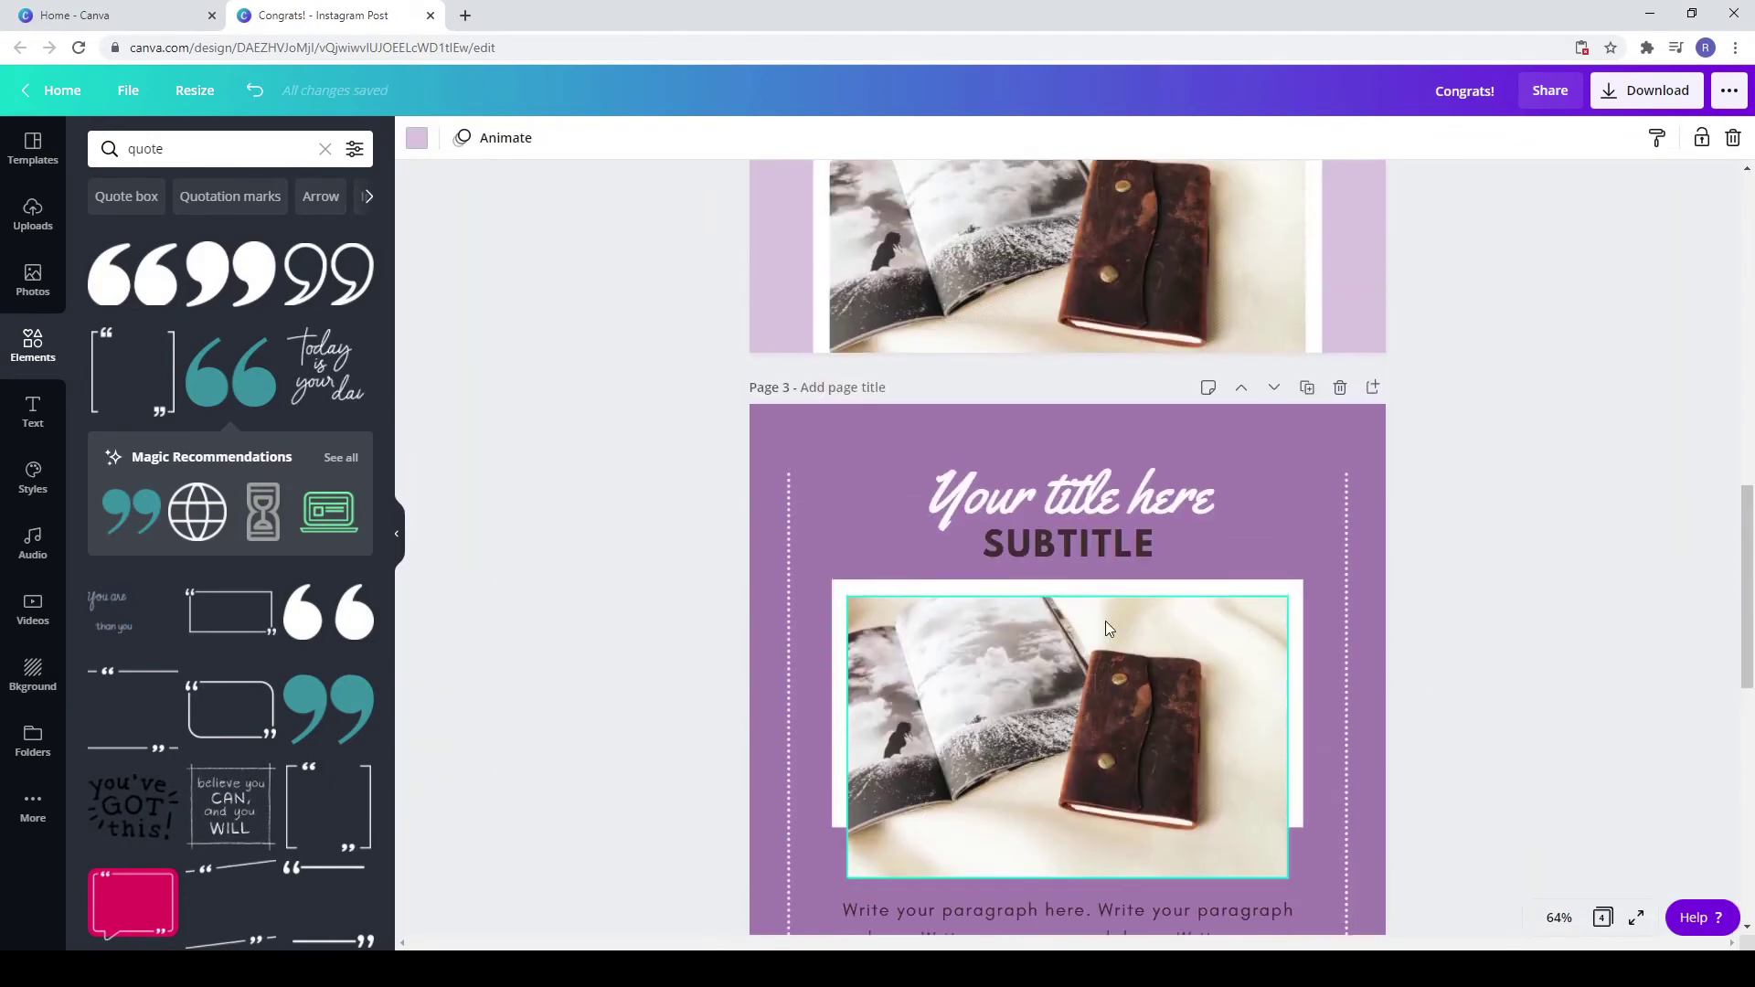
{"action": "right_click", "coordinate": [1011, 477]}
{"action": "left_click", "coordinate": [1047, 501]}
{"action": "scroll", "coordinate": [1028, 610], "scroll_direction": "down", "scroll_amount": 15}
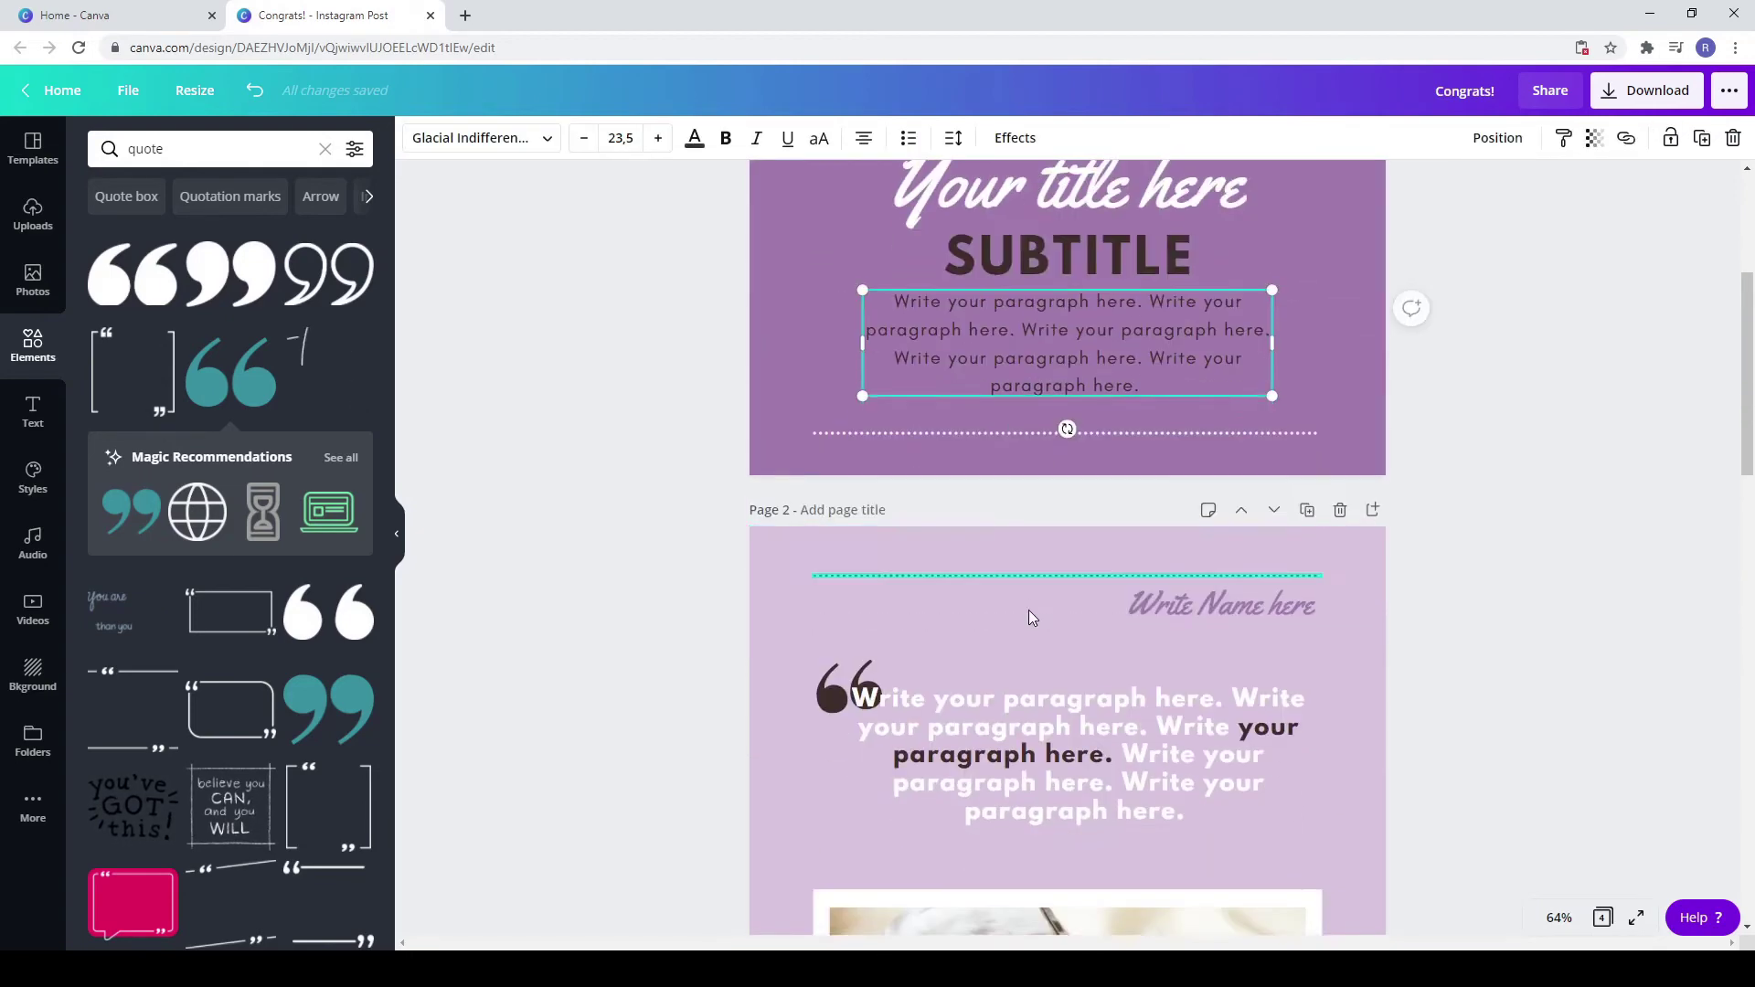
{"action": "left_click", "coordinate": [1039, 755]}
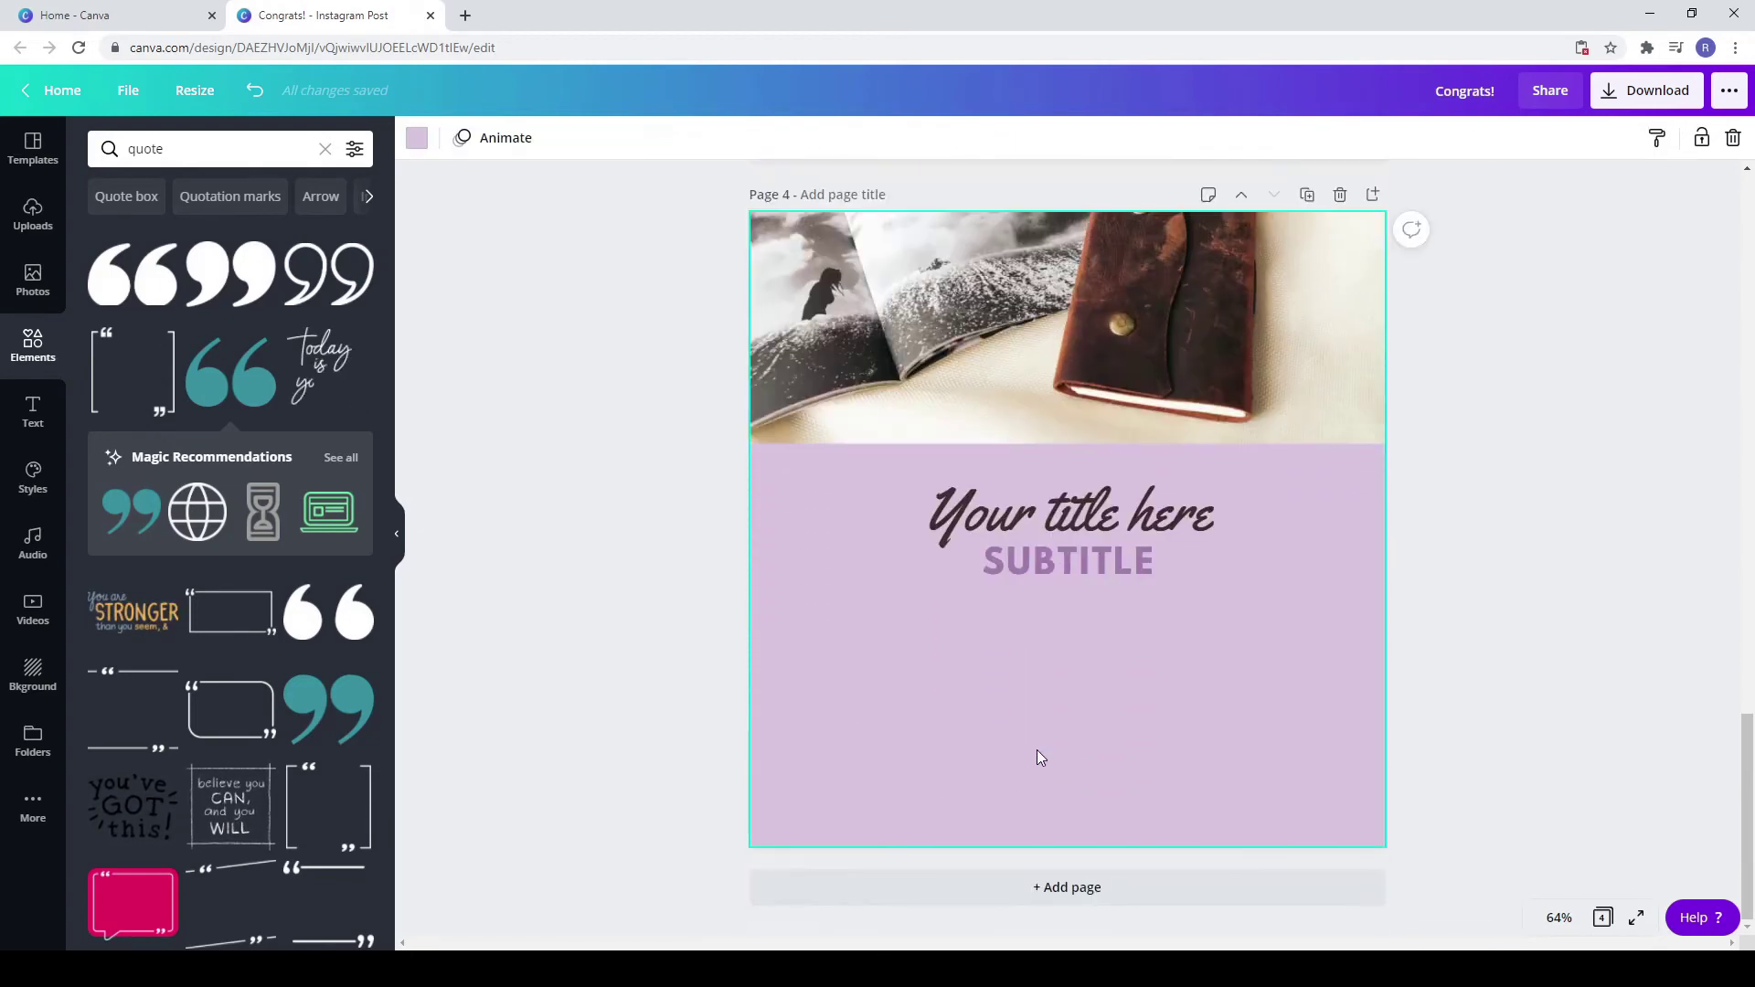
{"action": "key", "text": "ctrl+v"}
{"action": "left_click_drag", "start_coordinate": [1036, 750], "coordinate": [1011, 644]}
Step: Enlarge page 4's paragraph to font size 26 and about 931 px wide, then centre it horizontally closer to the subtitle
{"action": "left_click_drag", "start_coordinate": [1225, 672], "coordinate": [1361, 766]}
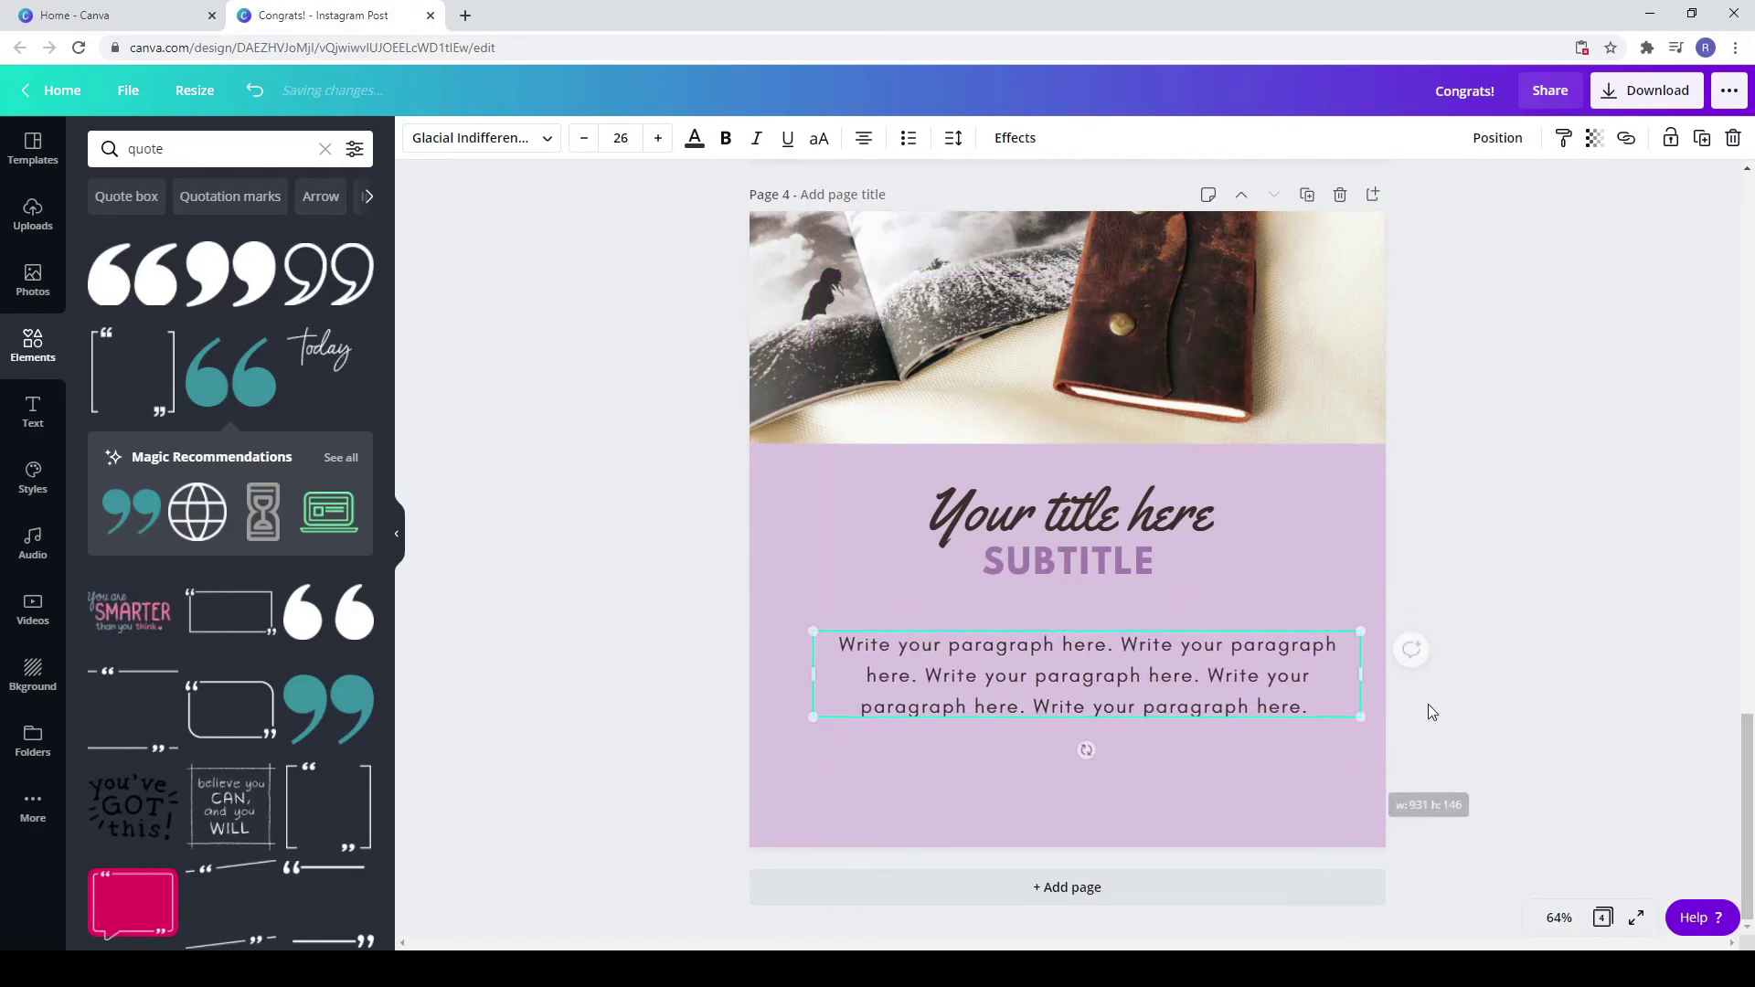
{"action": "left_click", "coordinate": [1488, 139]}
{"action": "left_click", "coordinate": [1415, 315]}
{"action": "left_click_drag", "start_coordinate": [1117, 699], "coordinate": [1121, 683]}
Step: Enlarge page 4's title and subtitle together slightly, recentre them, and adjust the paragraph's spacing beneath them
{"action": "left_click_drag", "start_coordinate": [1215, 589], "coordinate": [1024, 495]}
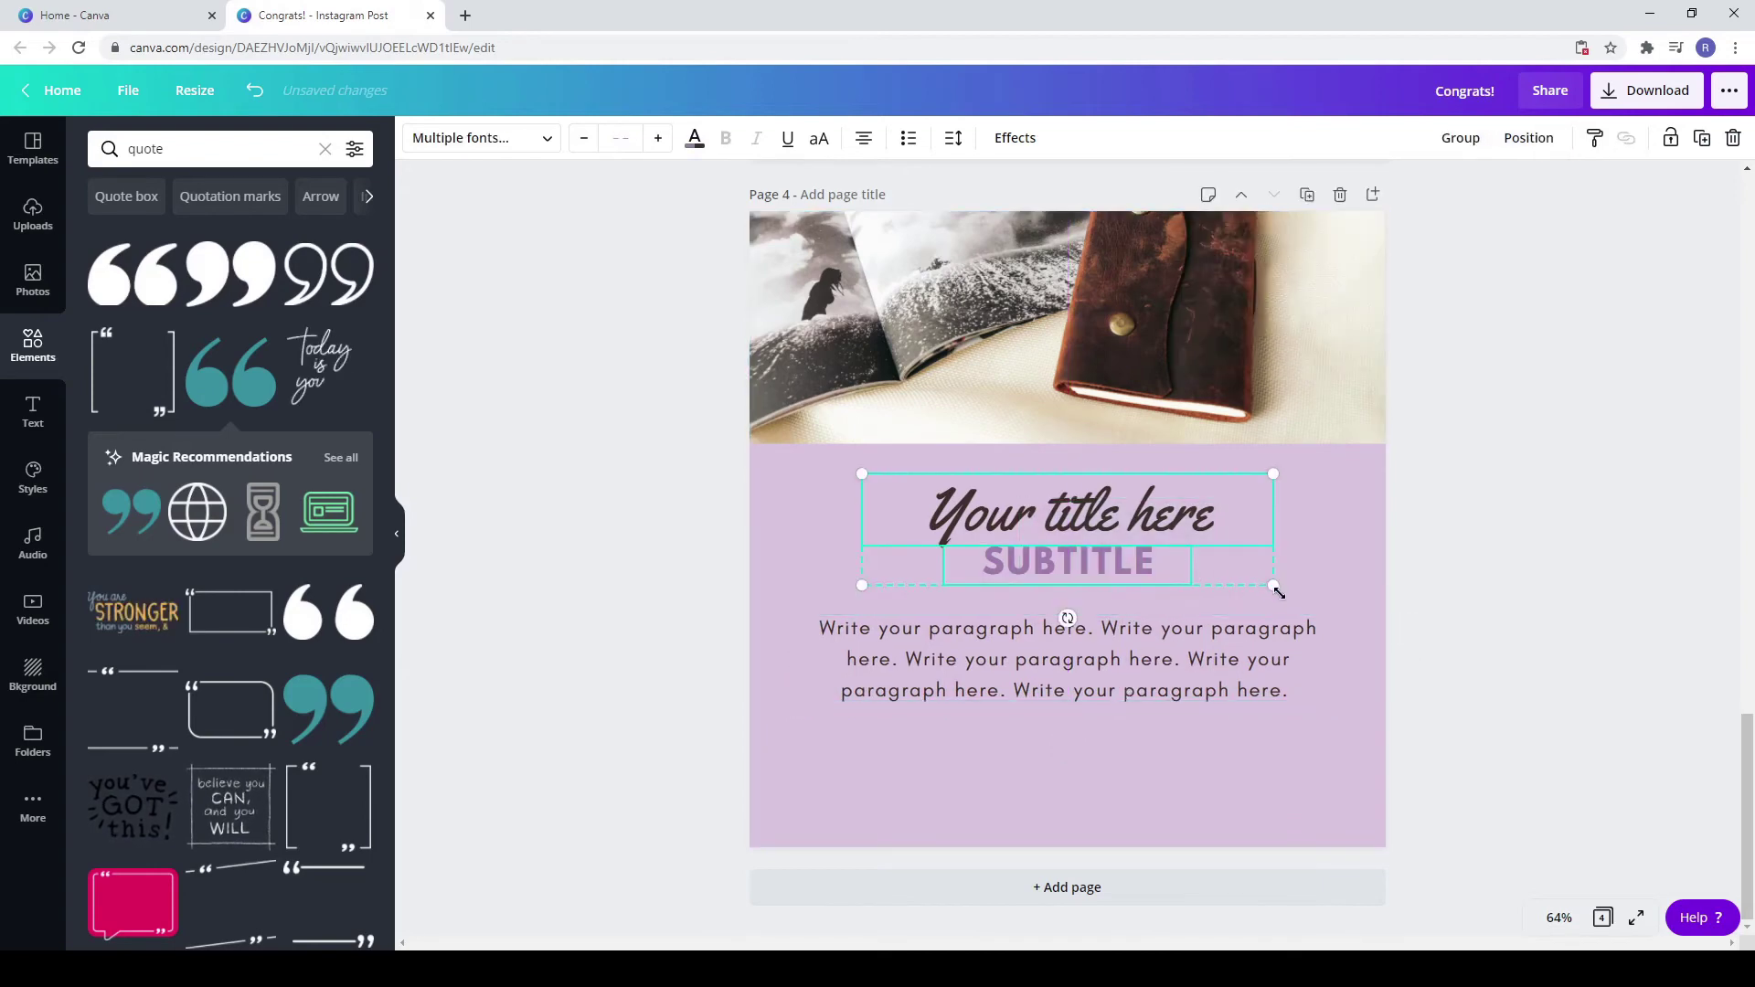
{"action": "left_click_drag", "start_coordinate": [1279, 593], "coordinate": [1363, 646]}
{"action": "left_click_drag", "start_coordinate": [1236, 550], "coordinate": [1189, 543]}
{"action": "left_click", "coordinate": [1186, 660]}
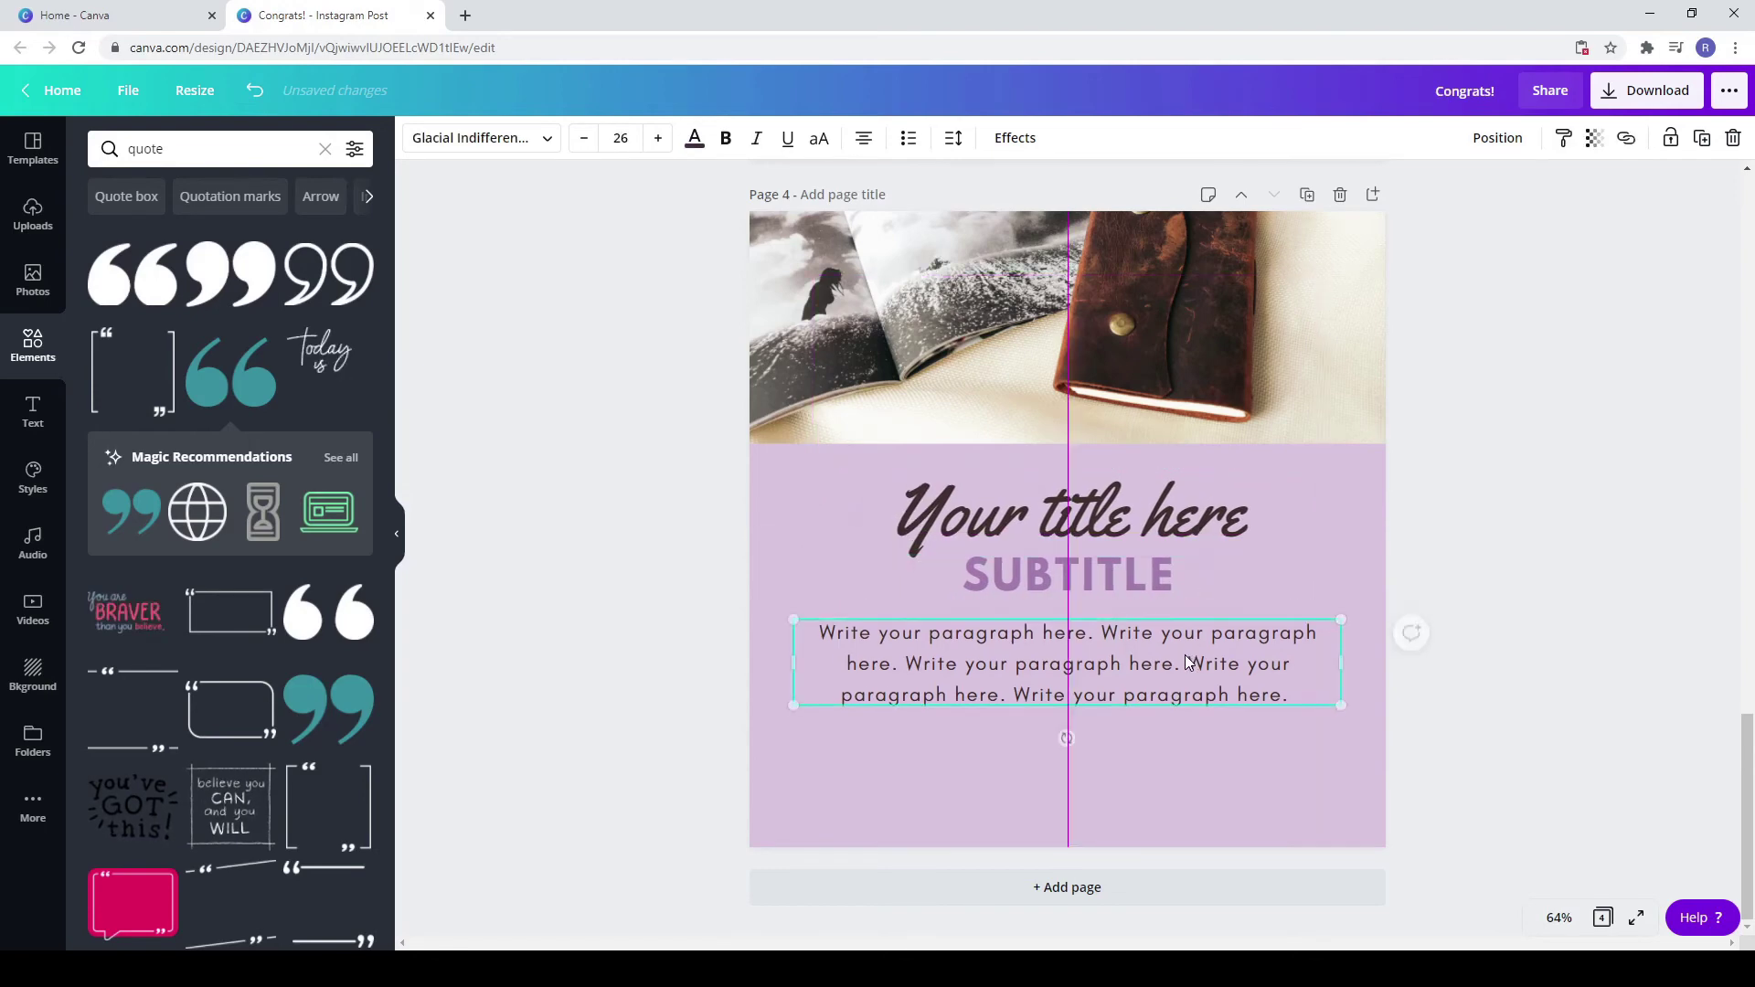
{"action": "left_click_drag", "start_coordinate": [1186, 660], "coordinate": [1186, 662]}
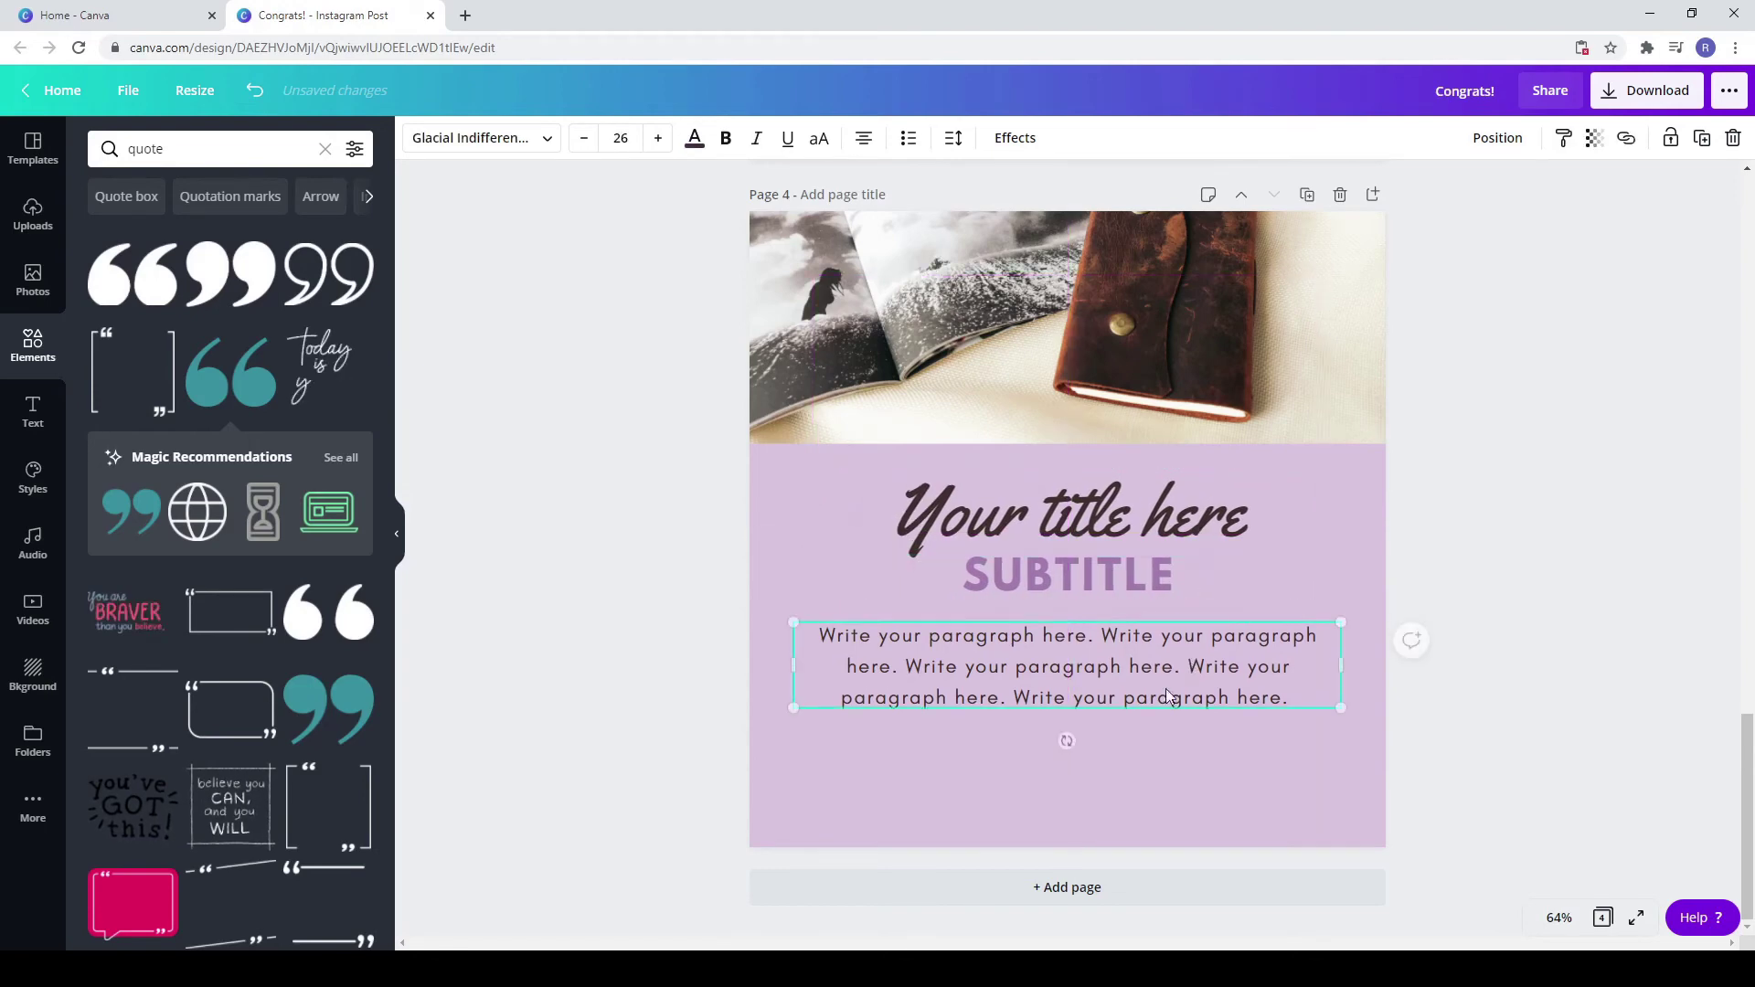
Step: Copy the dark dotted line from page 2 to page 4 and place it centred below the paragraph
{"action": "left_click", "coordinate": [966, 804]}
{"action": "scroll", "coordinate": [1068, 705], "scroll_direction": "up", "scroll_amount": 15}
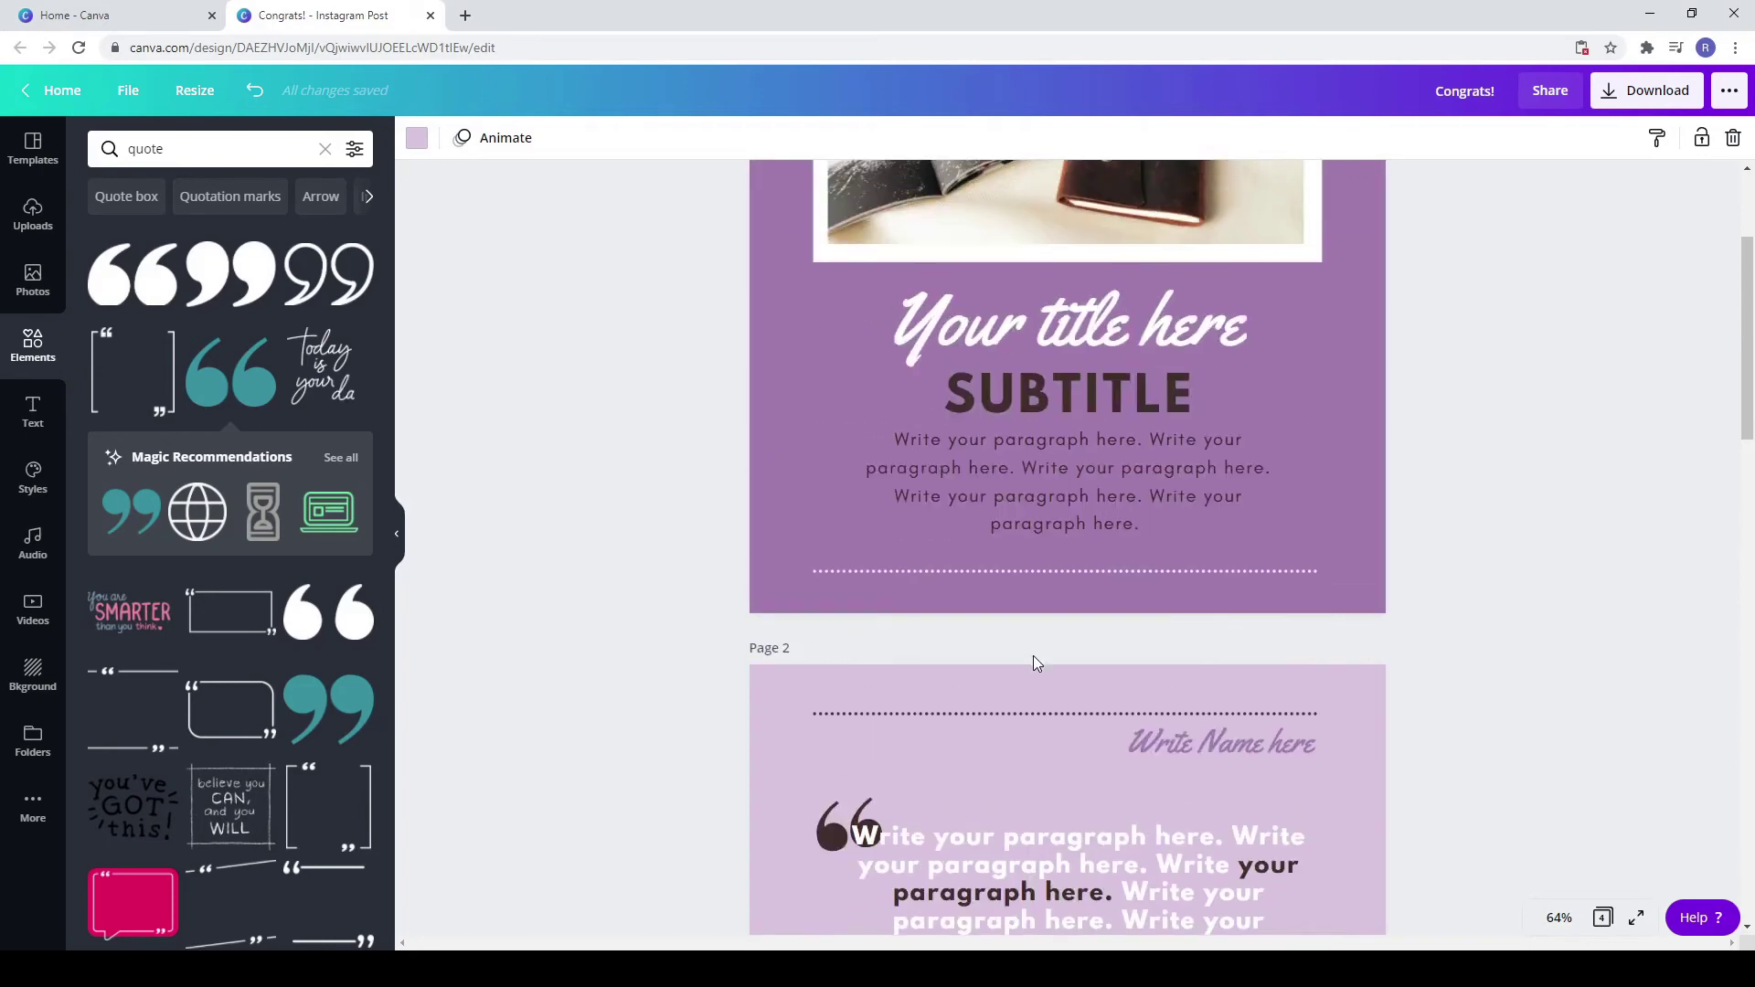
{"action": "right_click", "coordinate": [991, 721]}
{"action": "left_click", "coordinate": [1042, 635]}
{"action": "scroll", "coordinate": [1026, 754], "scroll_direction": "down", "scroll_amount": 15}
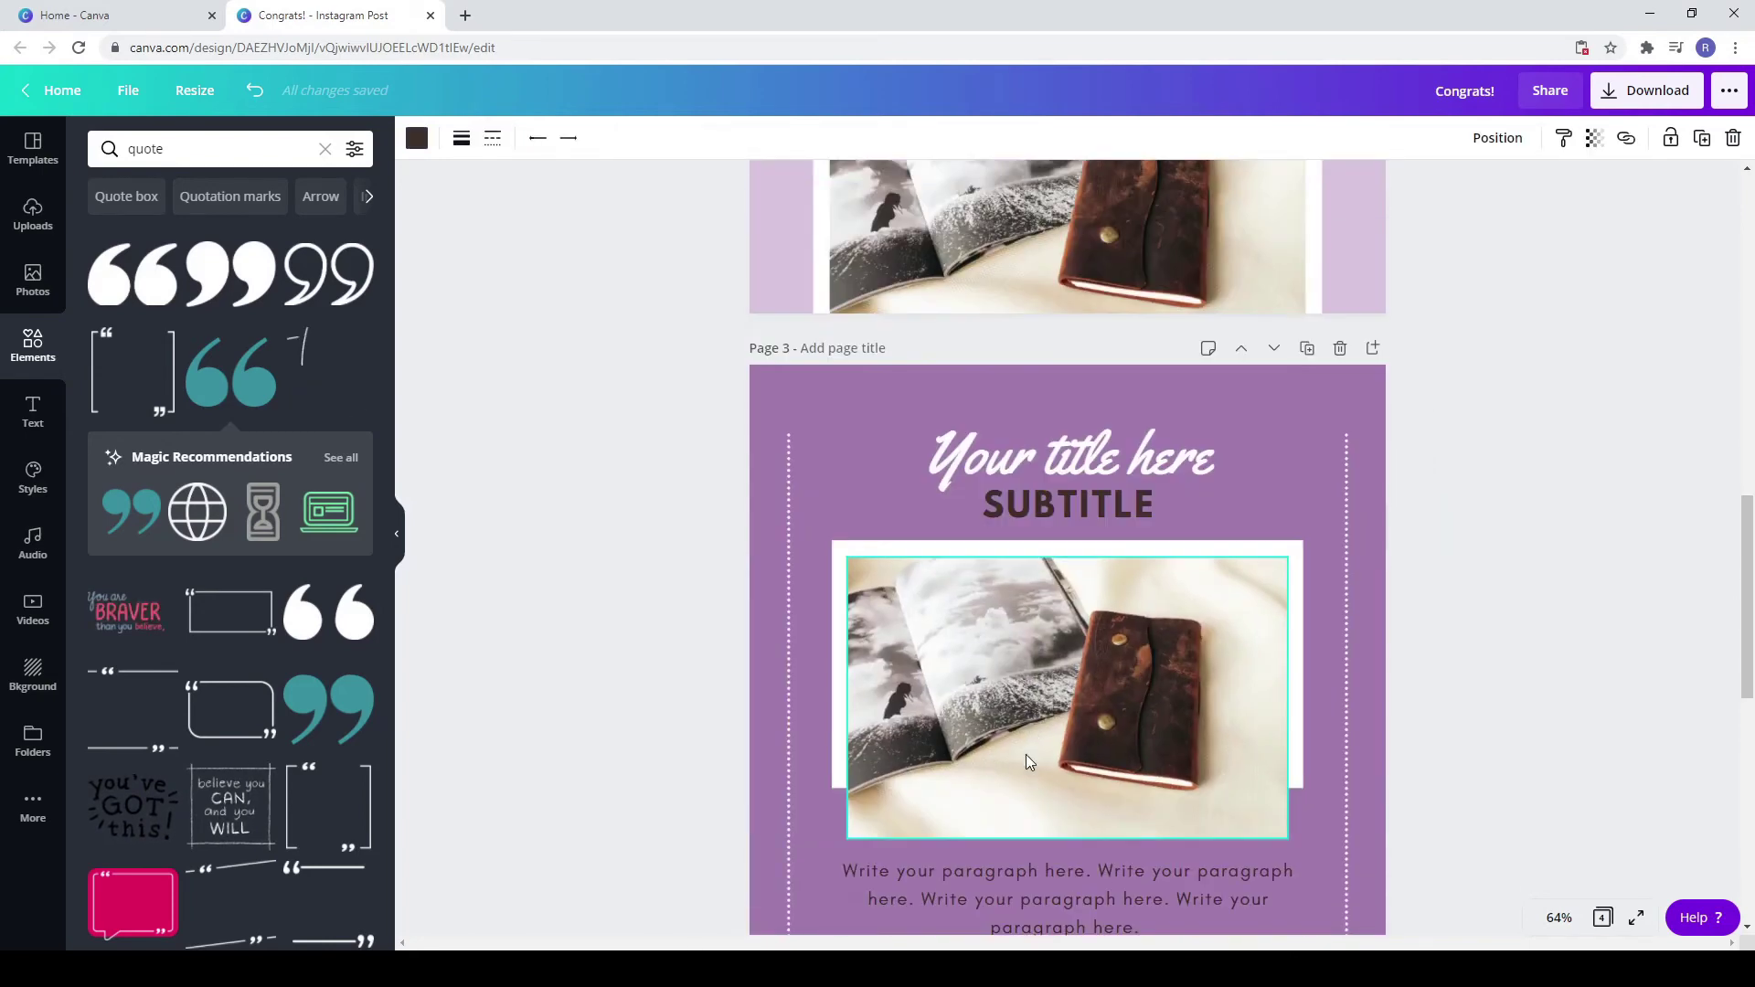
{"action": "scroll", "coordinate": [1040, 805], "scroll_direction": "down", "scroll_amount": 1}
{"action": "key", "text": "ctrl+v"}
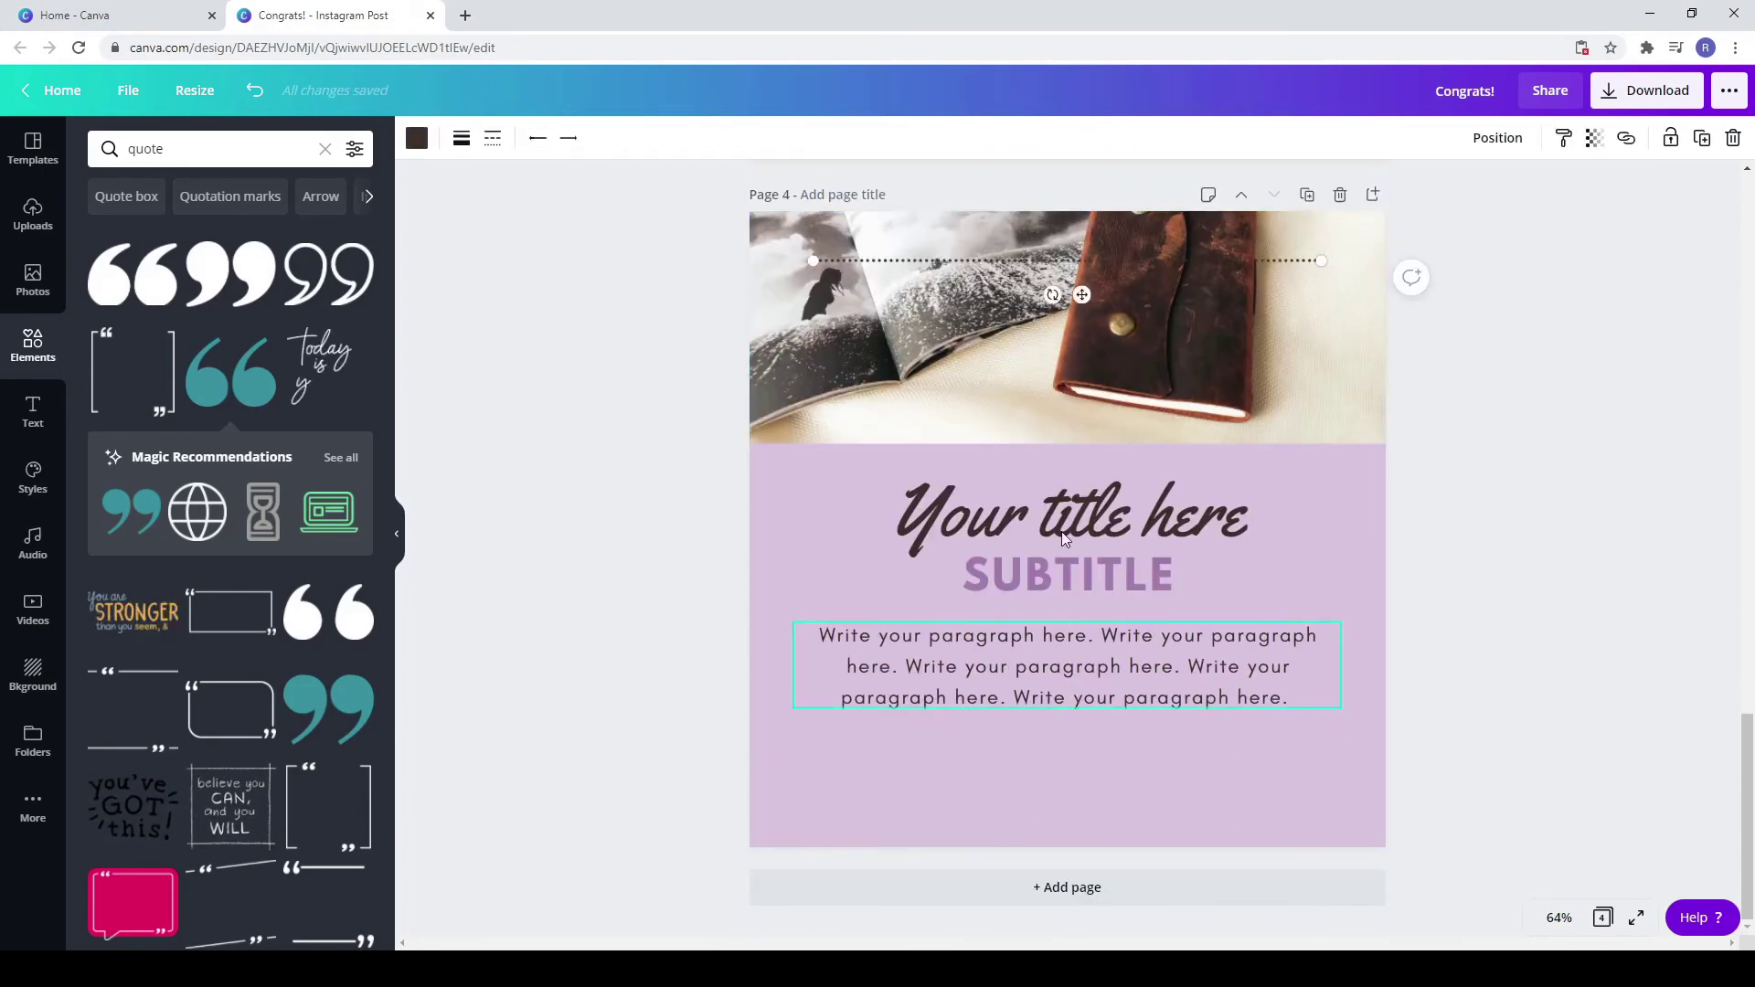
{"action": "left_click_drag", "start_coordinate": [963, 264], "coordinate": [970, 788]}
{"action": "left_click", "coordinate": [982, 820]}
{"action": "left_click", "coordinate": [984, 785]}
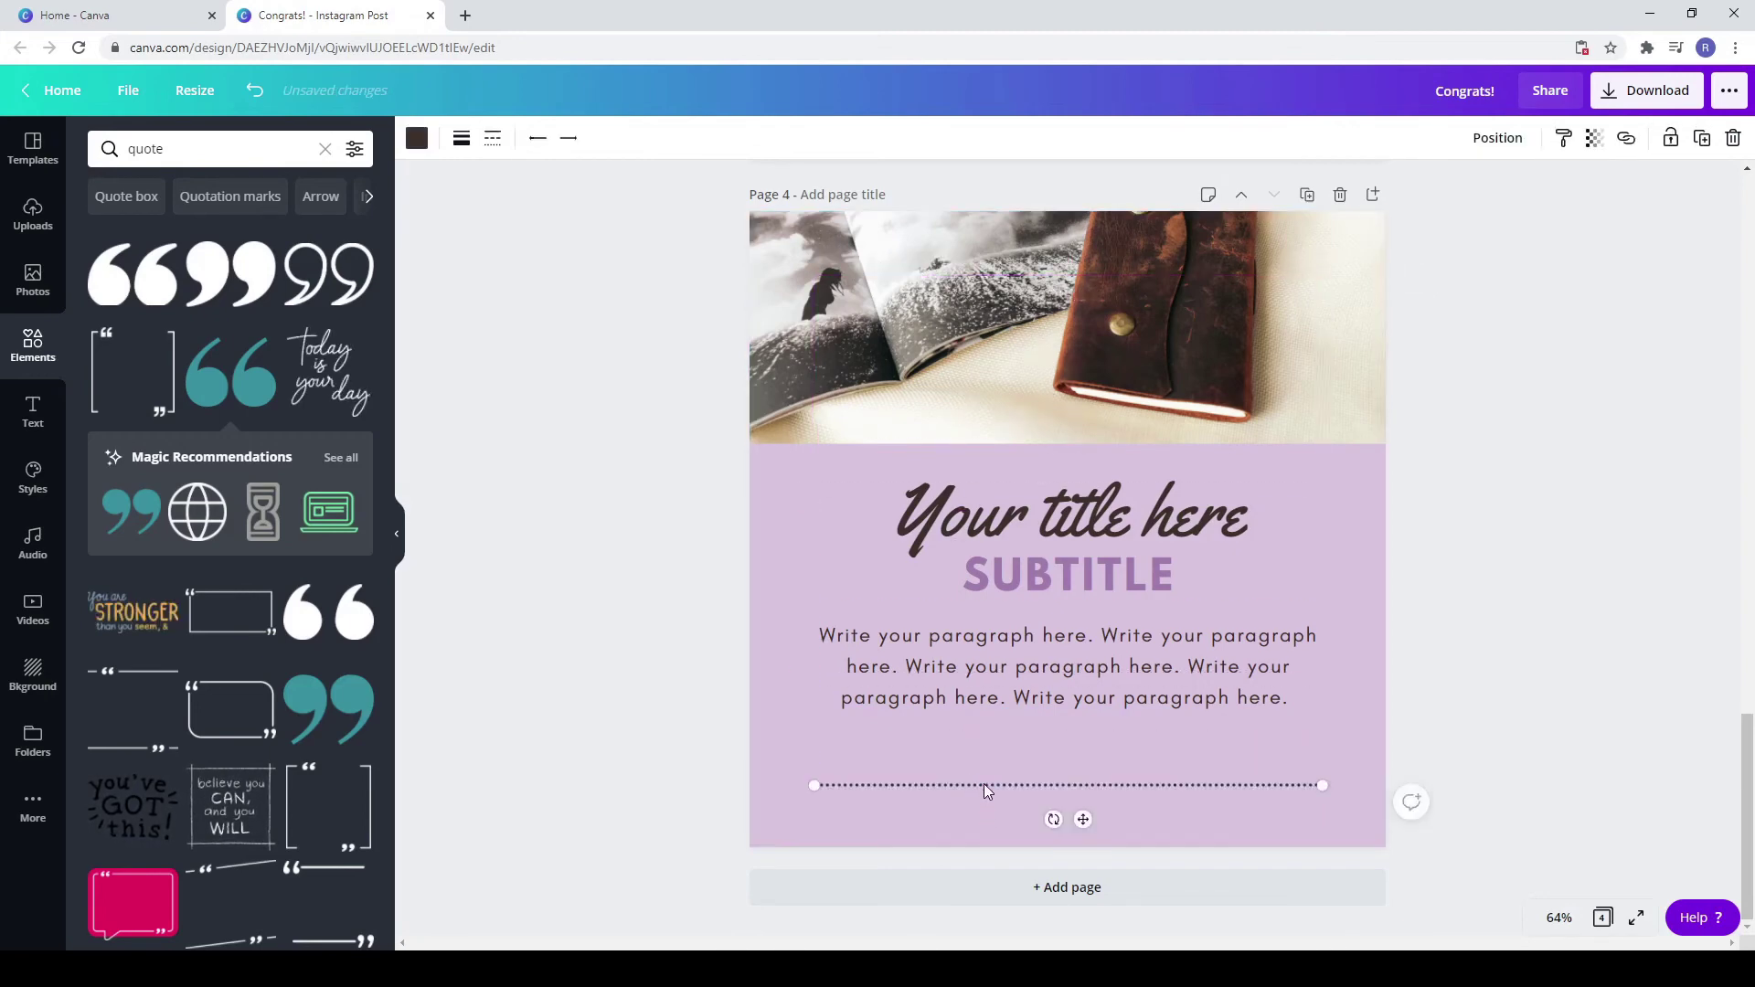
{"action": "left_click", "coordinate": [1092, 746]}
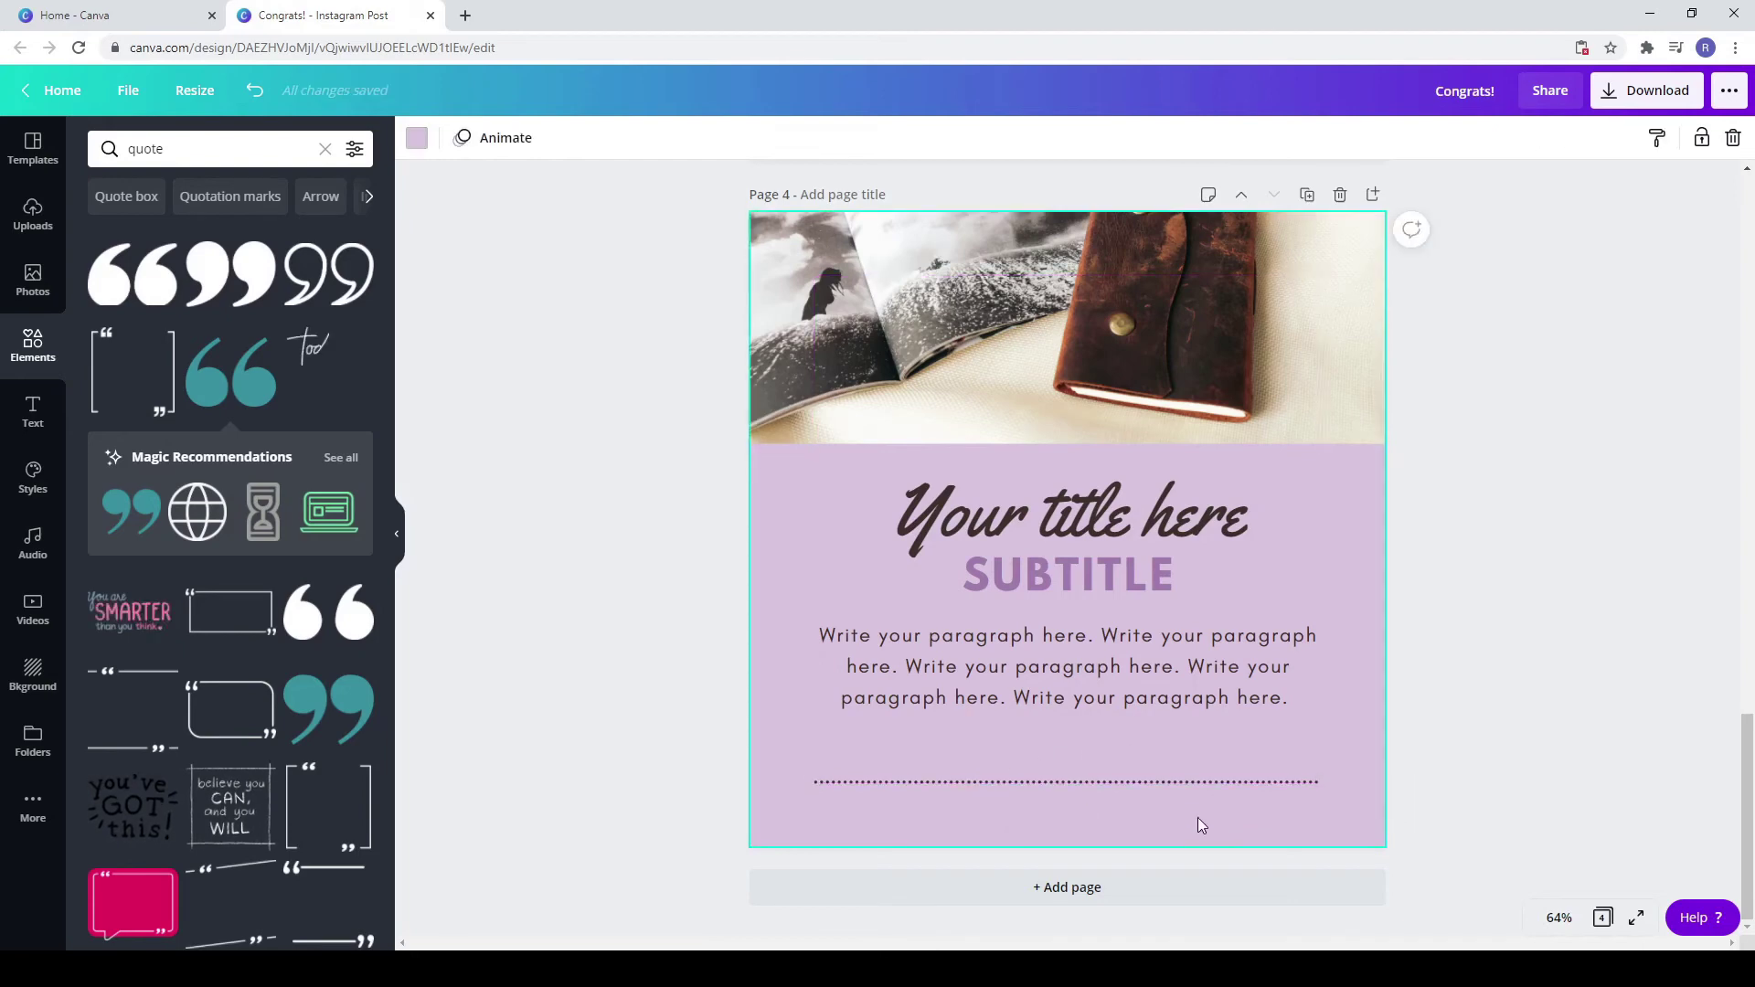
Step: Add a fifth page after page 4 and set its background to the document's medium purple
{"action": "scroll", "coordinate": [1519, 839], "scroll_direction": "up", "scroll_amount": 2}
{"action": "scroll", "coordinate": [1508, 814], "scroll_direction": "down", "scroll_amount": 2}
{"action": "left_click", "coordinate": [1373, 195]}
{"action": "left_click", "coordinate": [417, 139]}
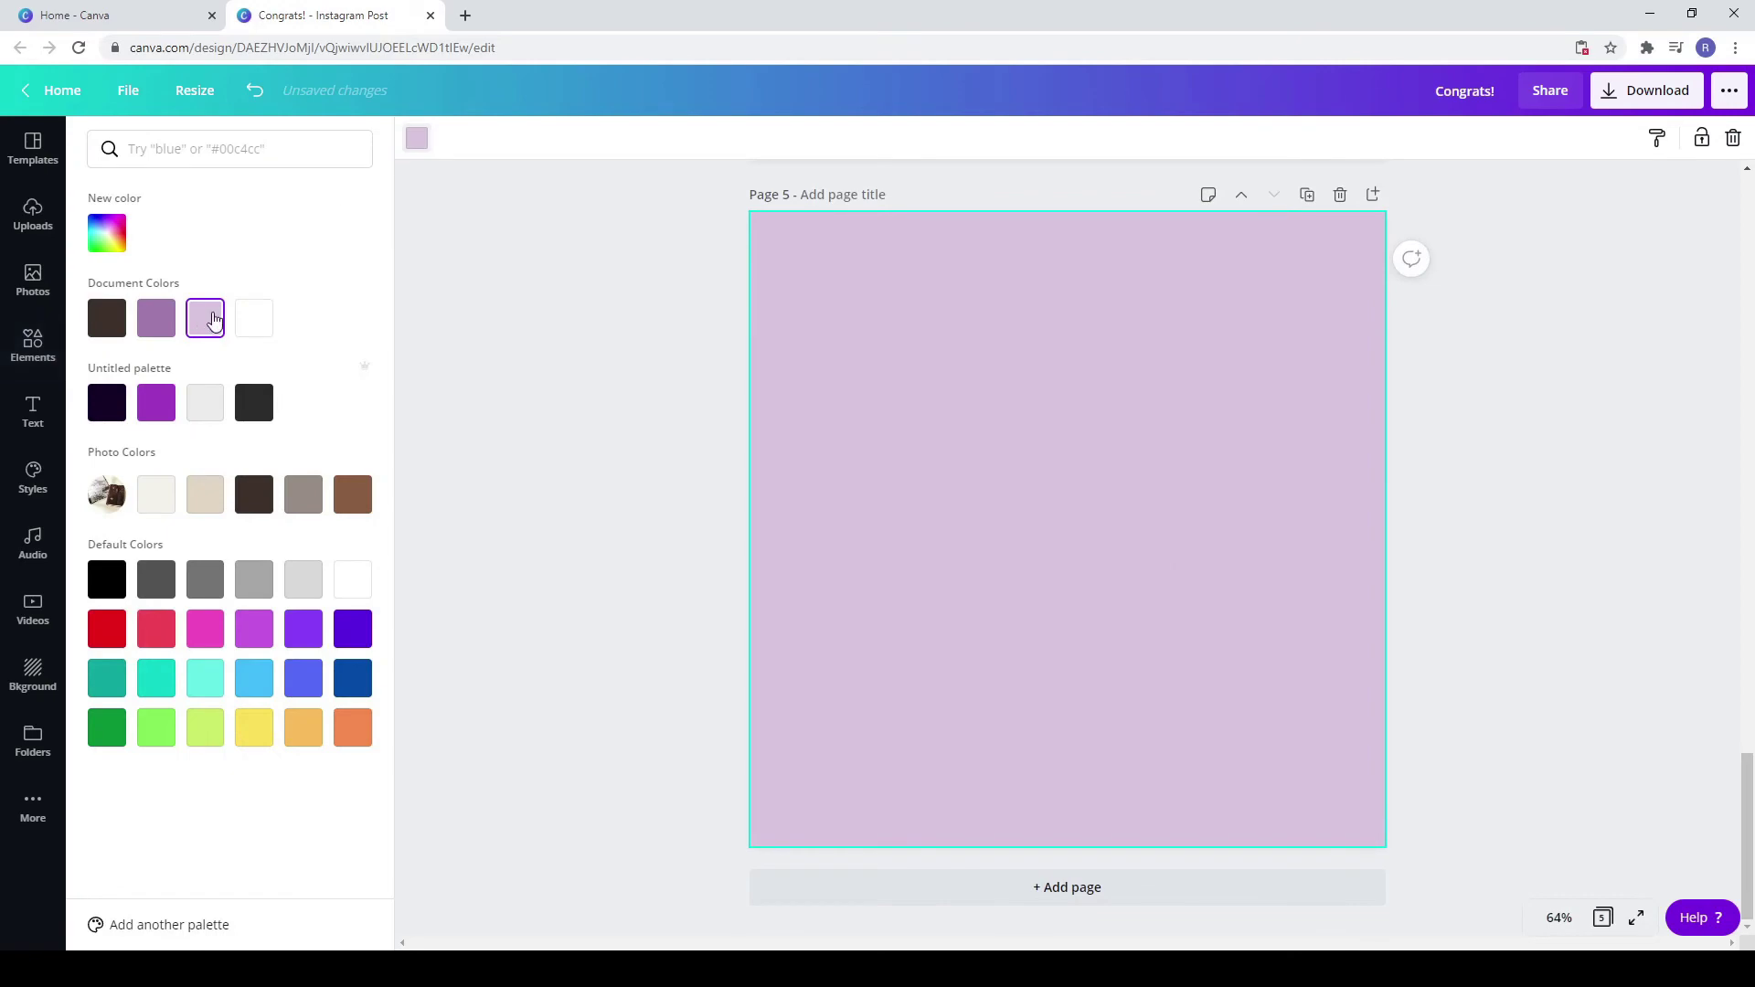
{"action": "left_click", "coordinate": [166, 324]}
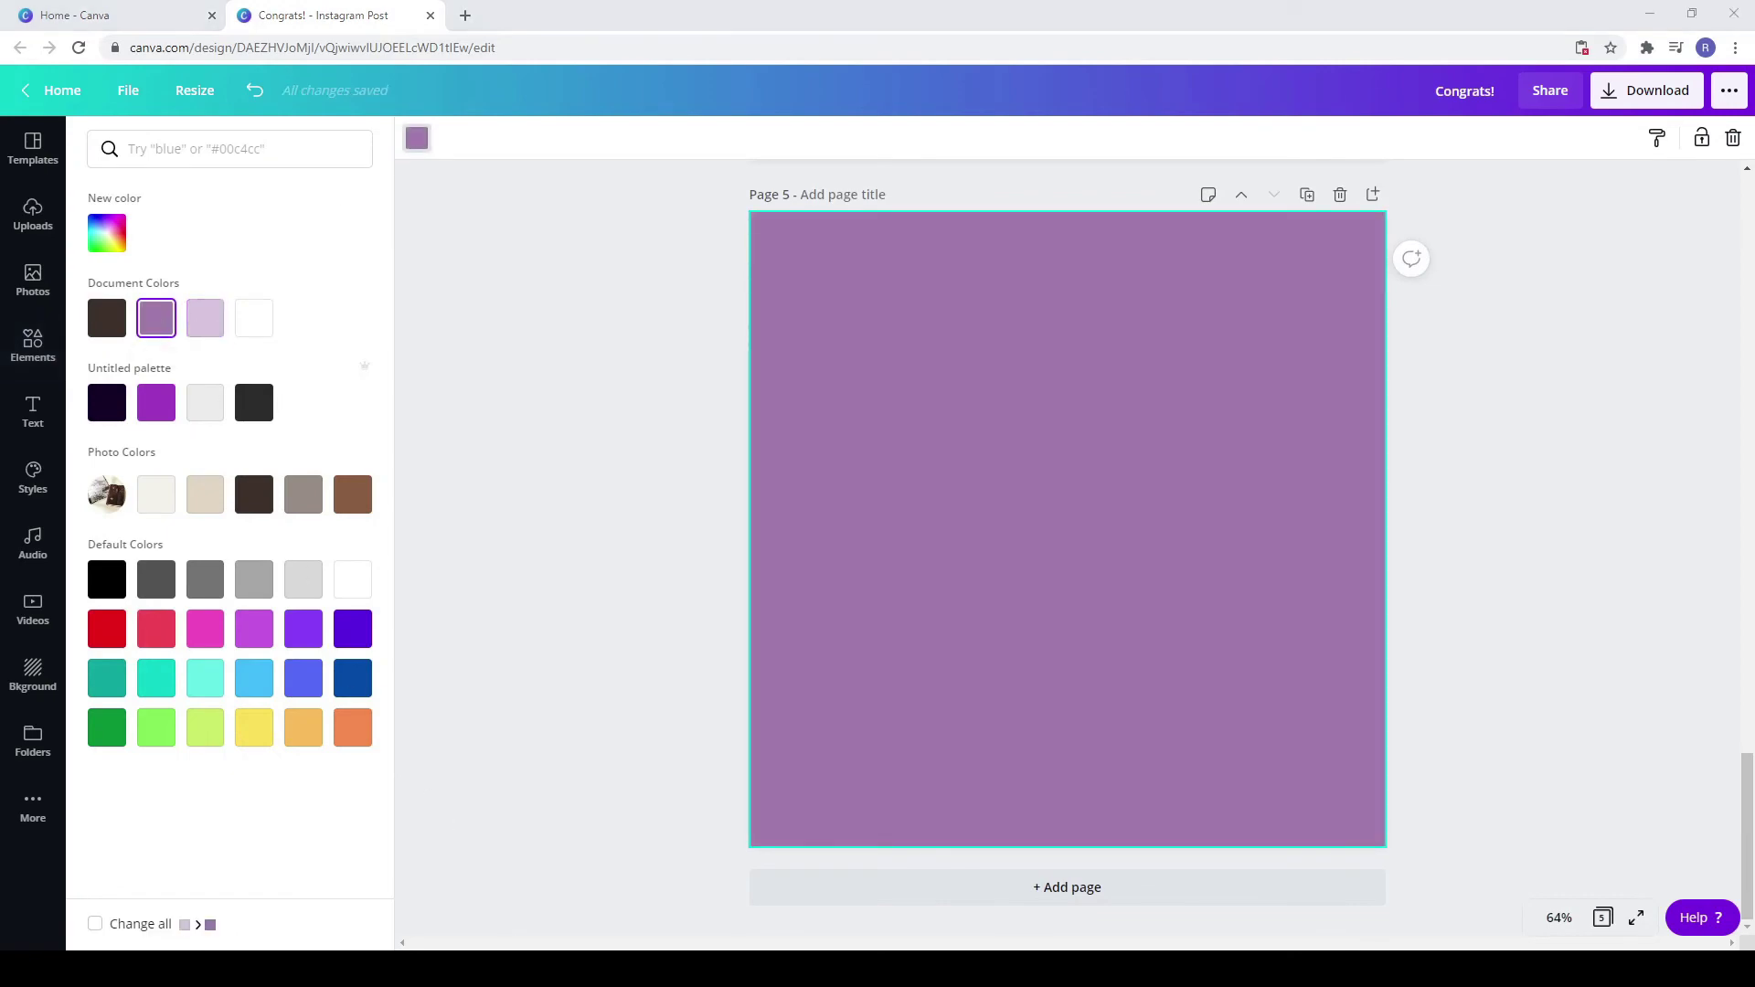
Step: Copy the photo together with its white frame from page 2 onto page 5
{"action": "scroll", "coordinate": [1119, 738], "scroll_direction": "up", "scroll_amount": 15}
{"action": "scroll", "coordinate": [1123, 723], "scroll_direction": "up", "scroll_amount": 2}
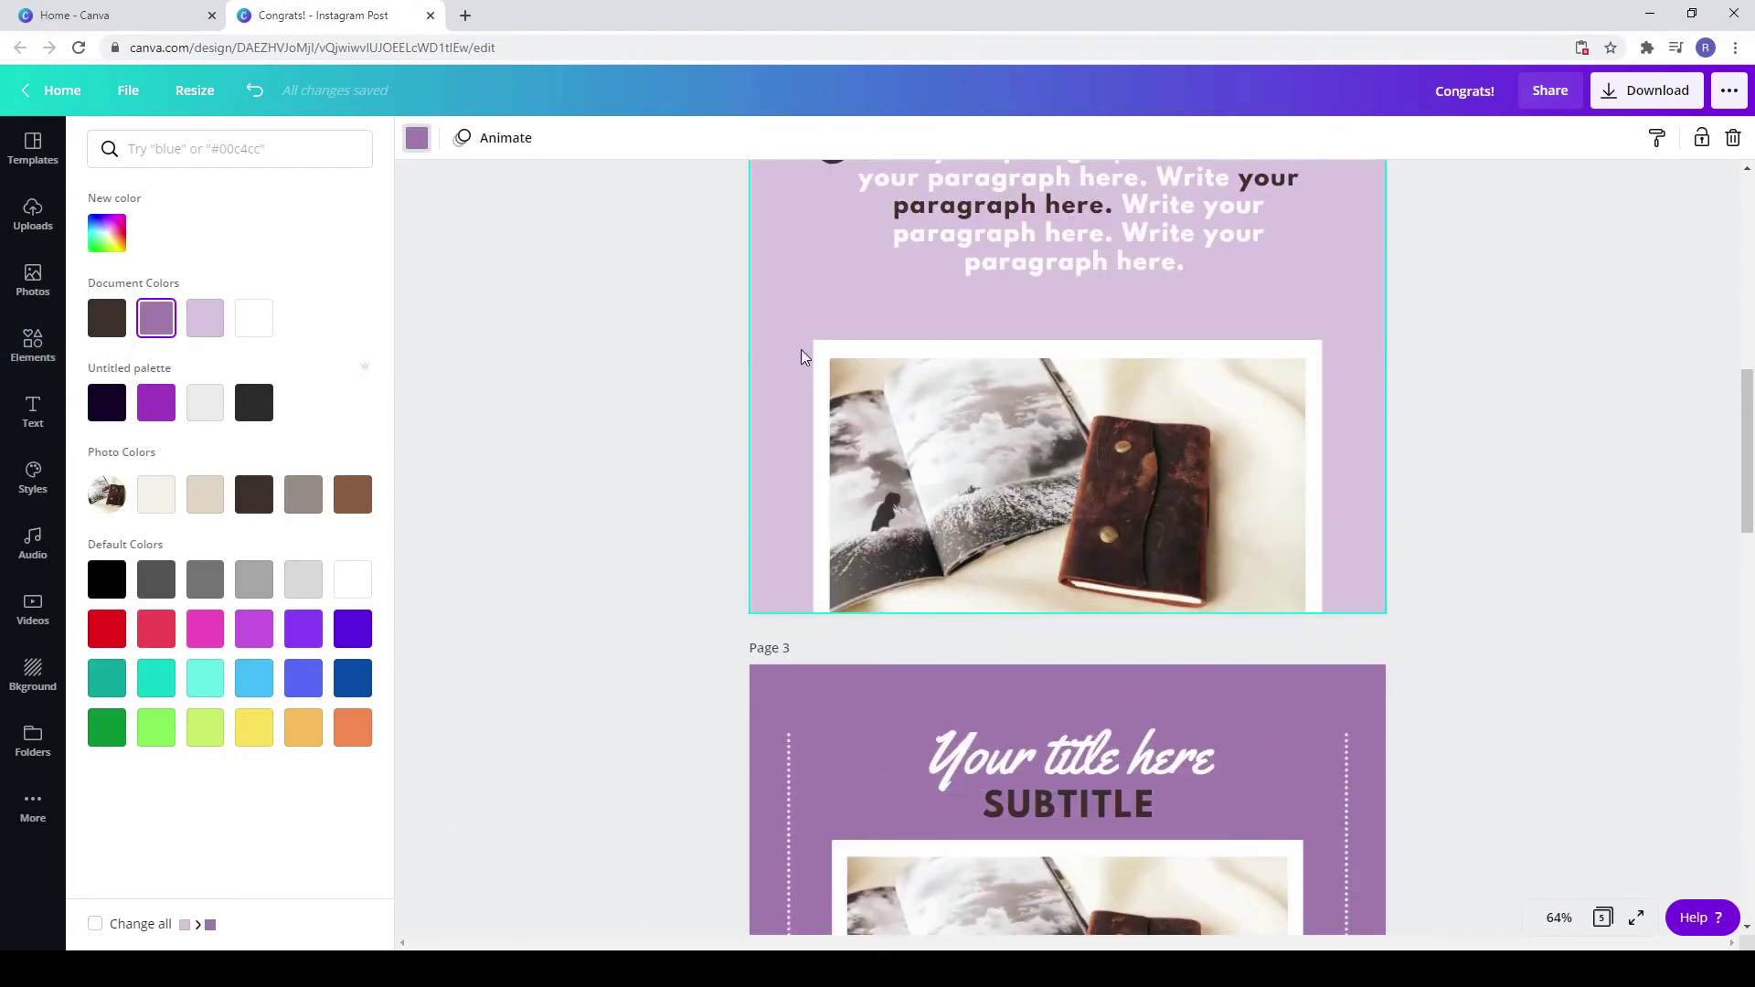
{"action": "left_click_drag", "start_coordinate": [800, 349], "coordinate": [1039, 458]}
{"action": "scroll", "coordinate": [1021, 605], "scroll_direction": "down", "scroll_amount": 16}
{"action": "scroll", "coordinate": [1009, 748], "scroll_direction": "down", "scroll_amount": 3}
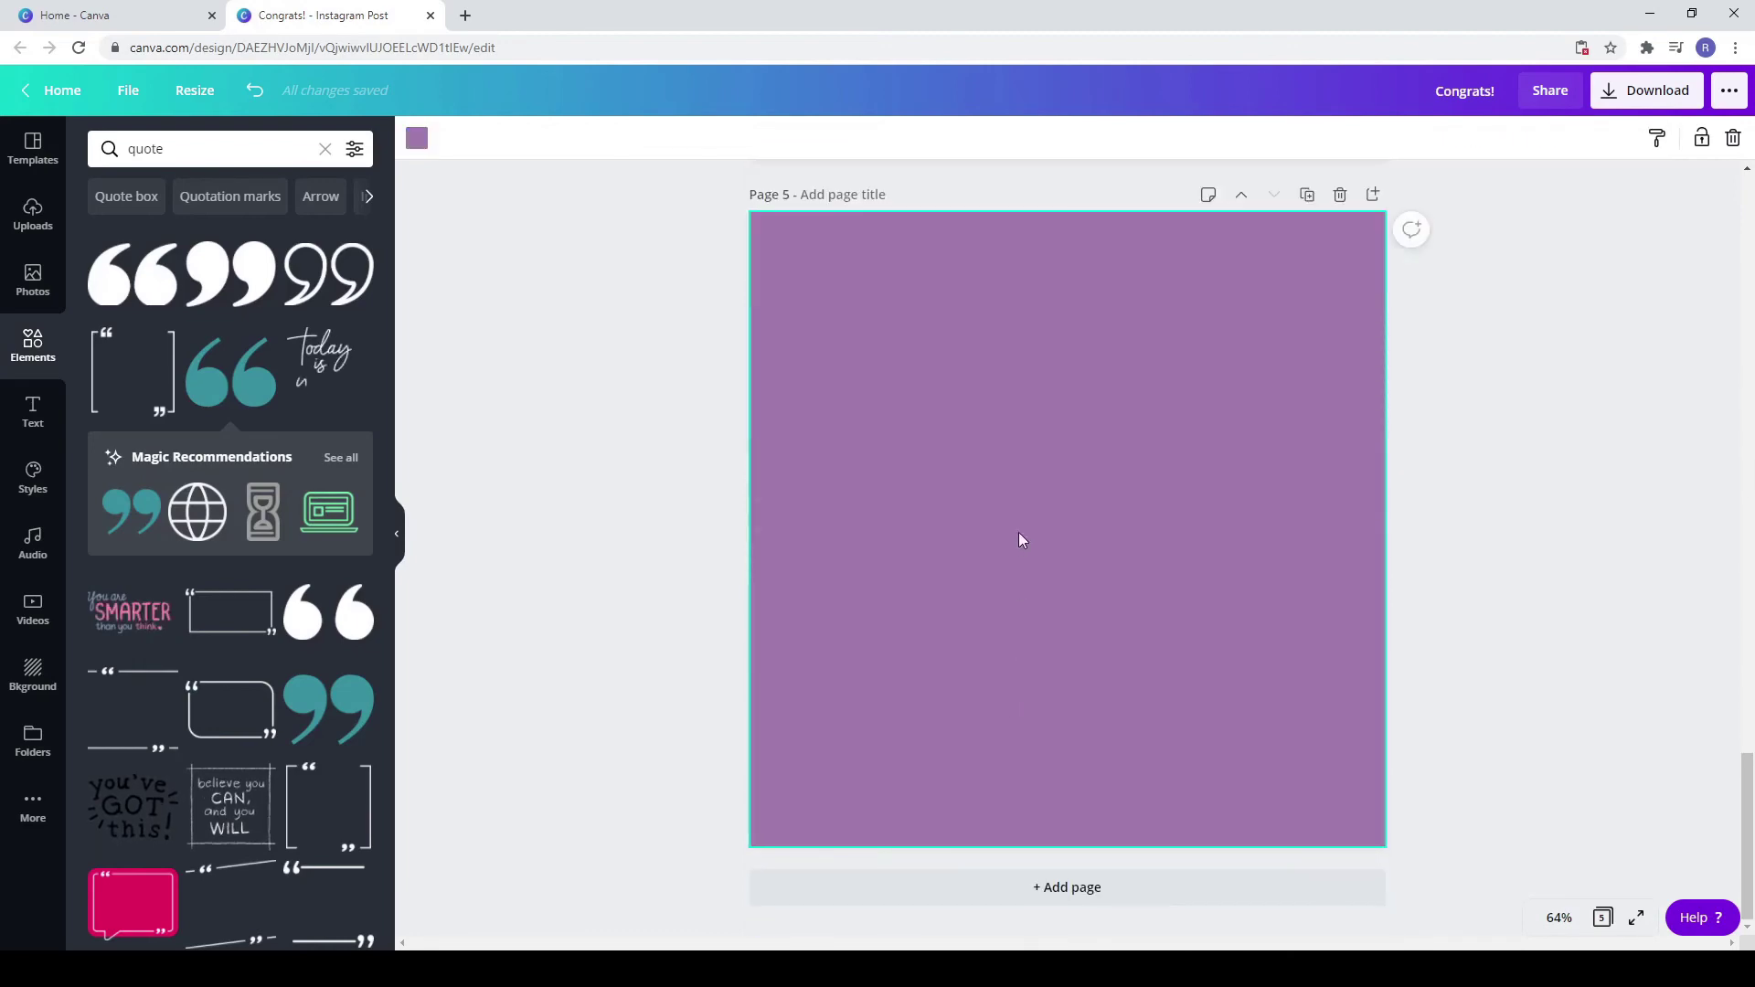
{"action": "key", "text": "ctrl+v"}
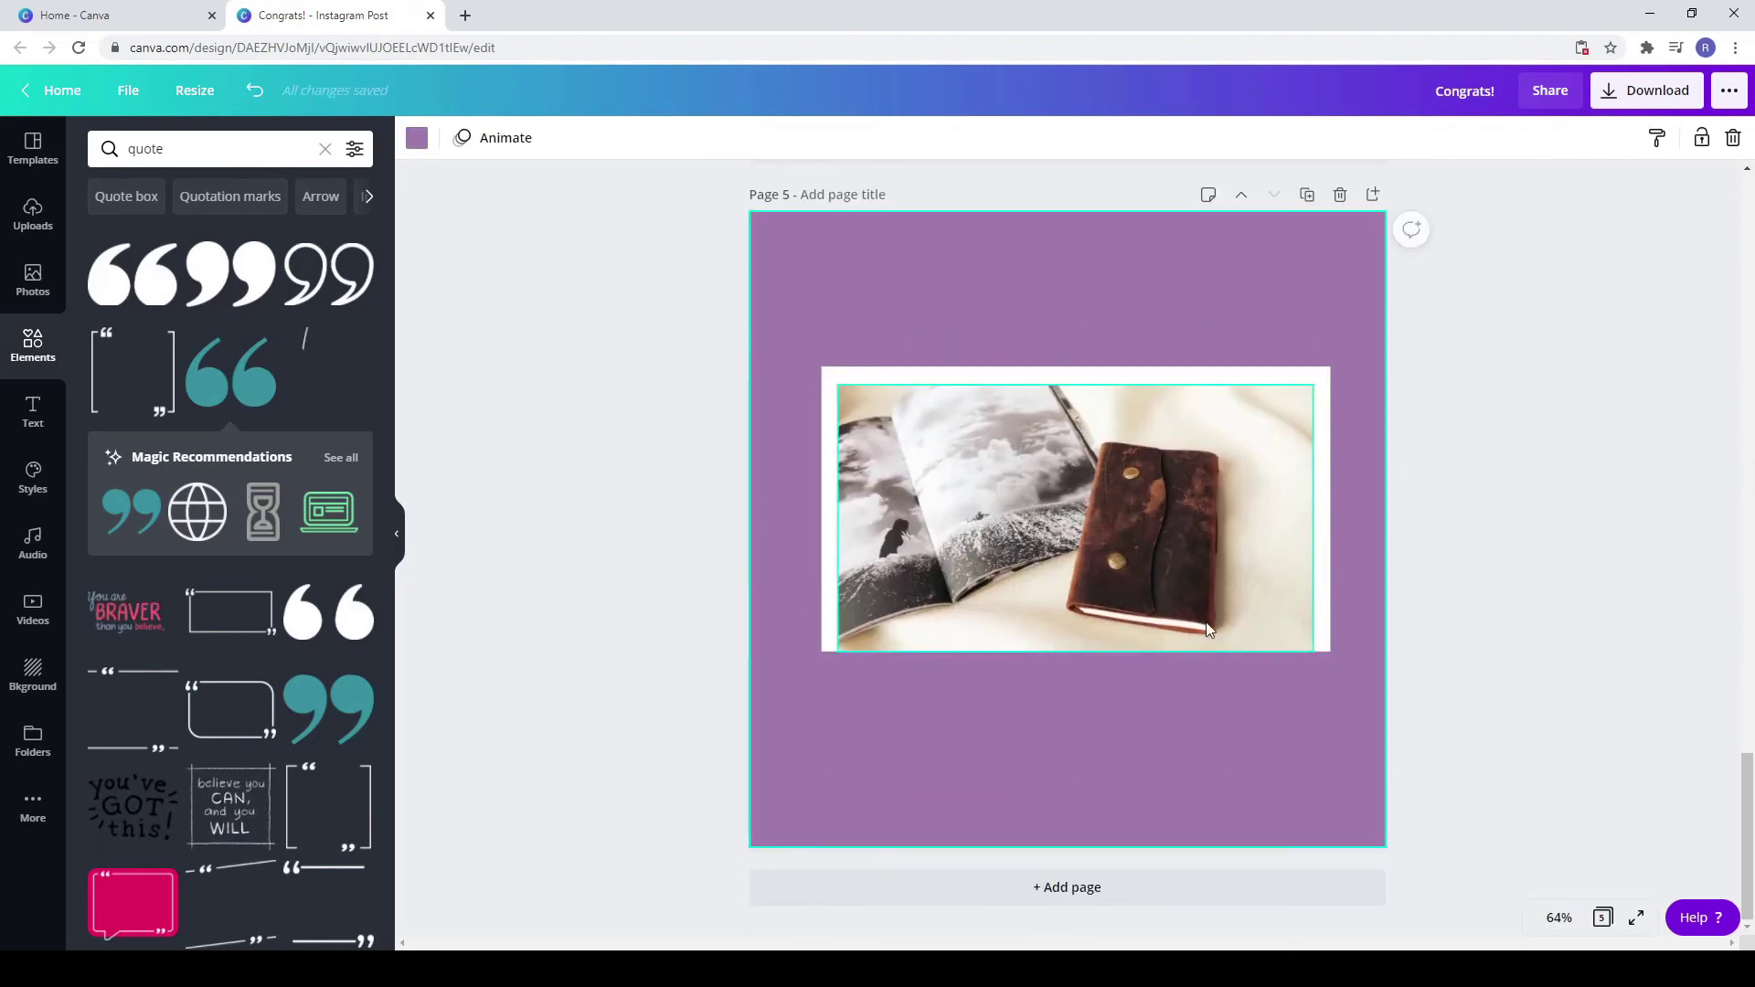
Step: Reshape page 5's photo into a near-square crop of the open magazine and centre it horizontally and vertically on the page
{"action": "left_click", "coordinate": [1302, 606]}
{"action": "left_click_drag", "start_coordinate": [1313, 606], "coordinate": [1164, 734]}
{"action": "left_click_drag", "start_coordinate": [1199, 587], "coordinate": [1153, 589]}
{"action": "left_click_drag", "start_coordinate": [1154, 697], "coordinate": [1167, 713]}
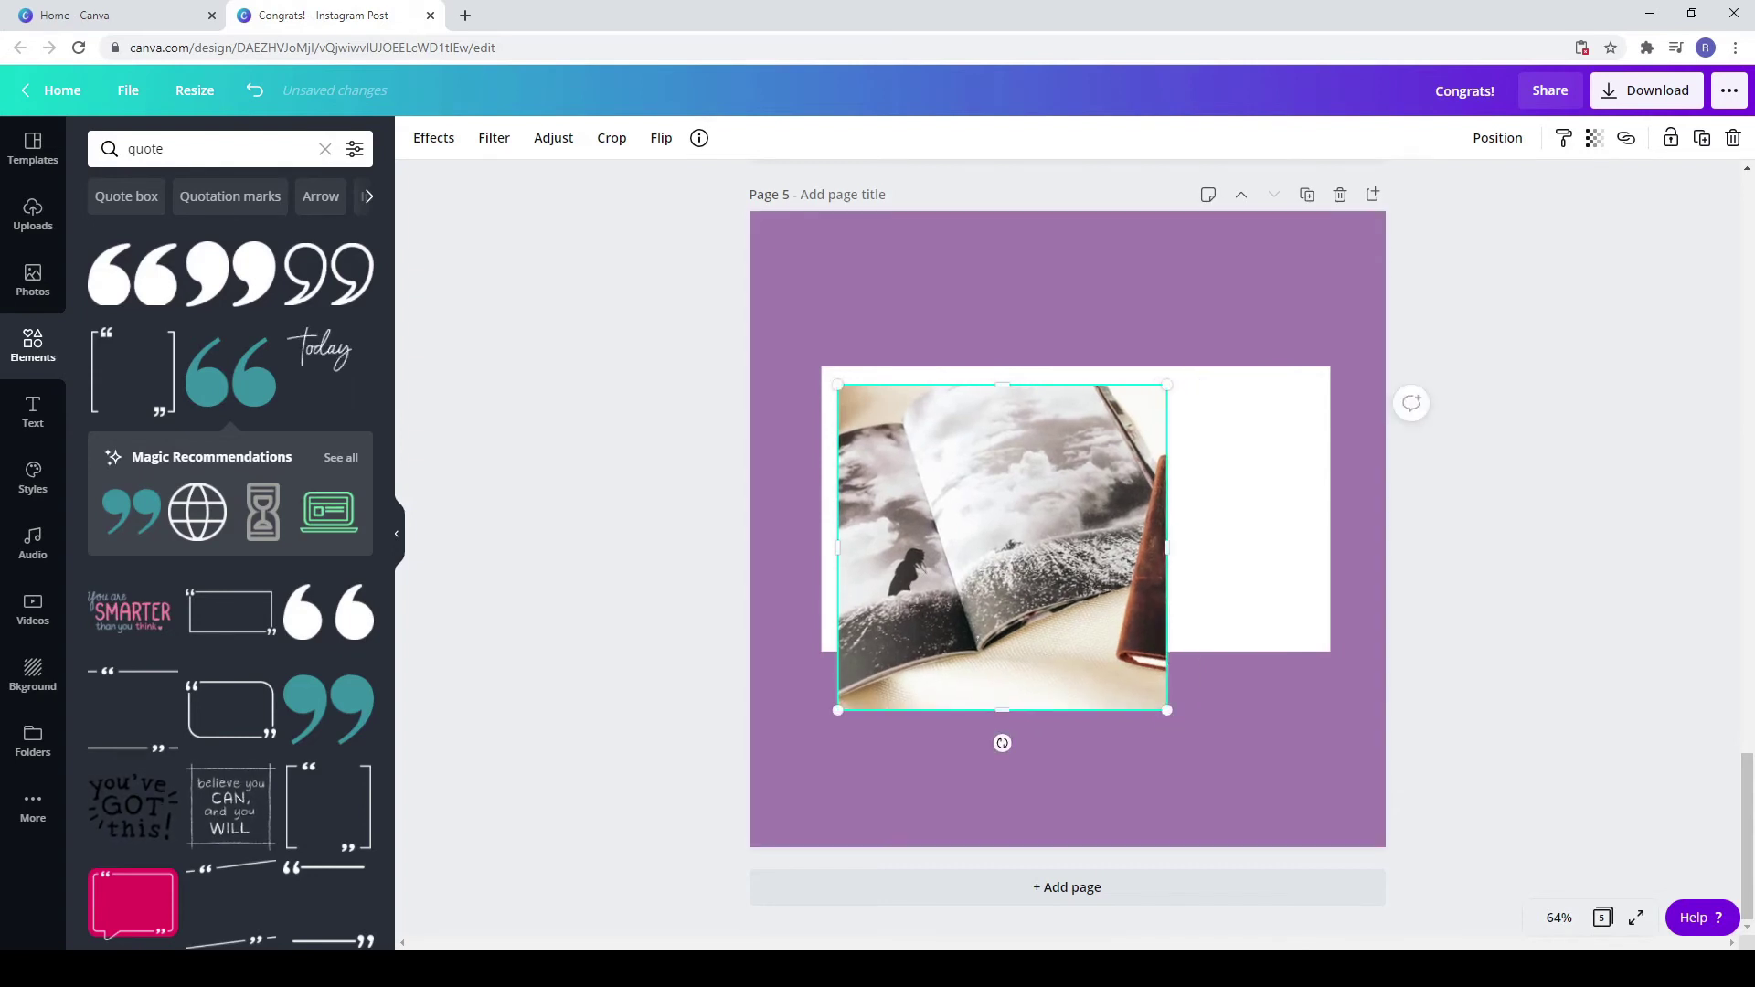
{"action": "left_click", "coordinate": [1485, 156]}
{"action": "left_click", "coordinate": [1335, 305]}
{"action": "left_click", "coordinate": [1410, 305]}
Step: Resize the white frame on page 5 to about 633 by 611 px so it forms an even border around the photo
{"action": "left_click", "coordinate": [1292, 502]}
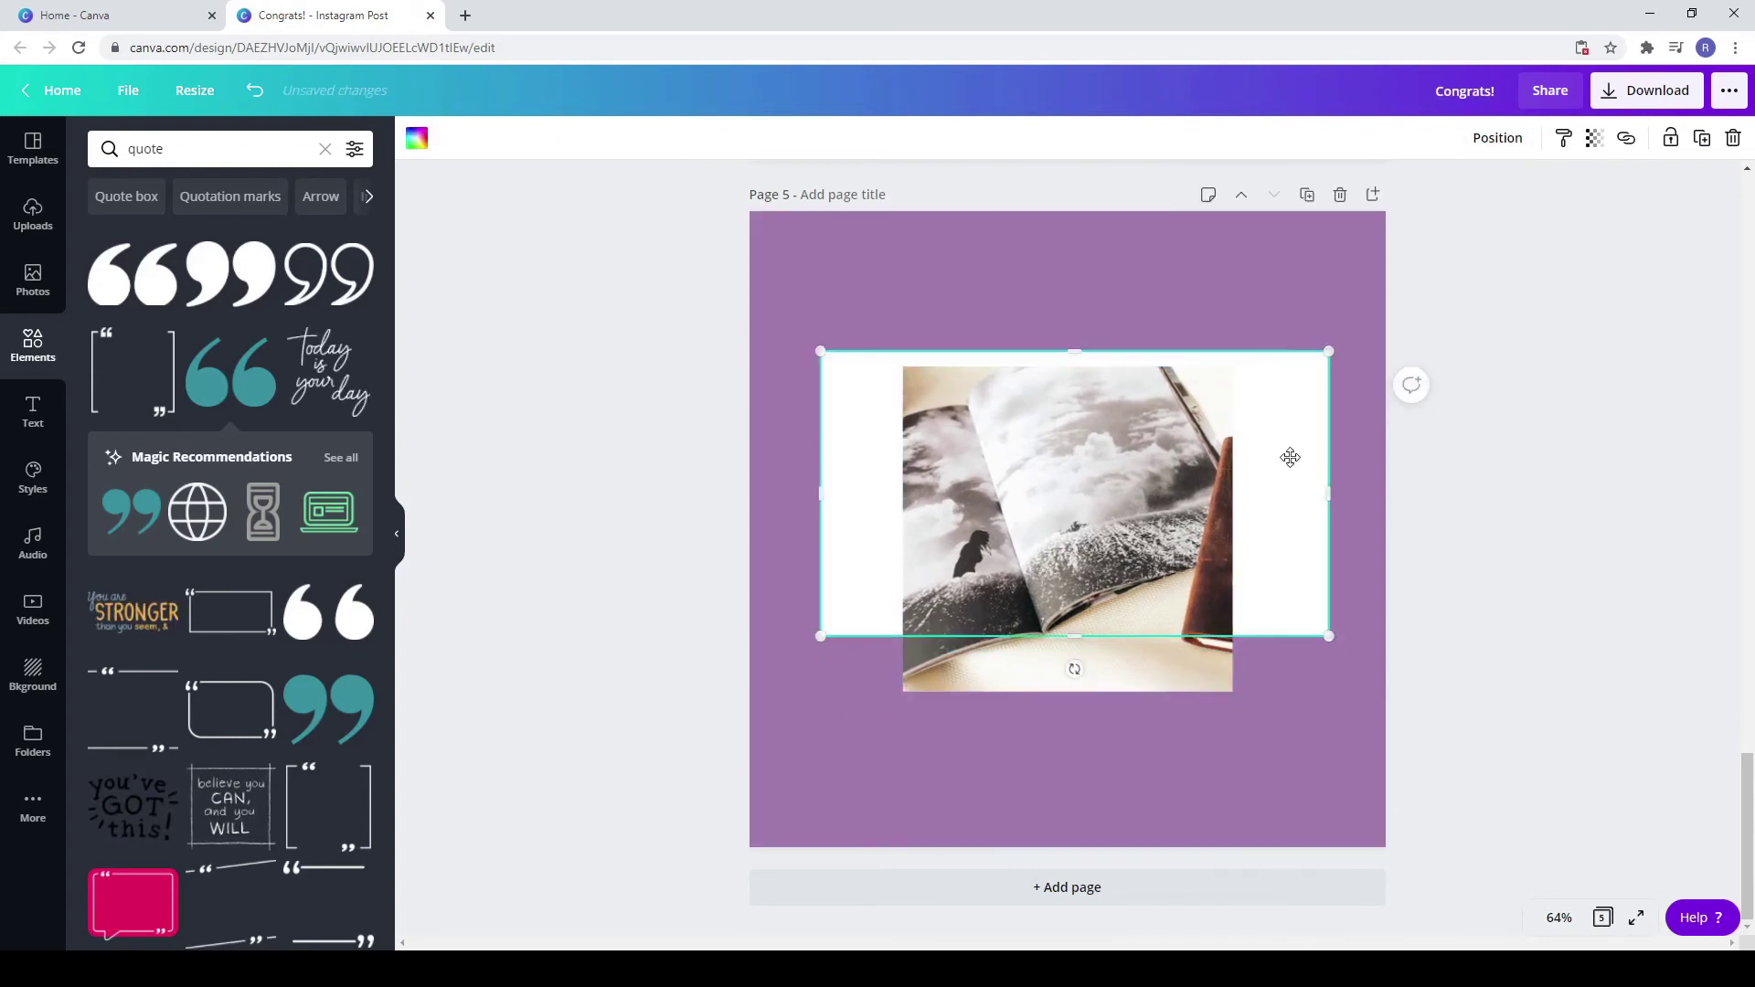
{"action": "left_click_drag", "start_coordinate": [1328, 494], "coordinate": [1253, 502]}
{"action": "left_click_drag", "start_coordinate": [1037, 636], "coordinate": [1037, 713]}
{"action": "left_click_drag", "start_coordinate": [838, 530], "coordinate": [887, 535]}
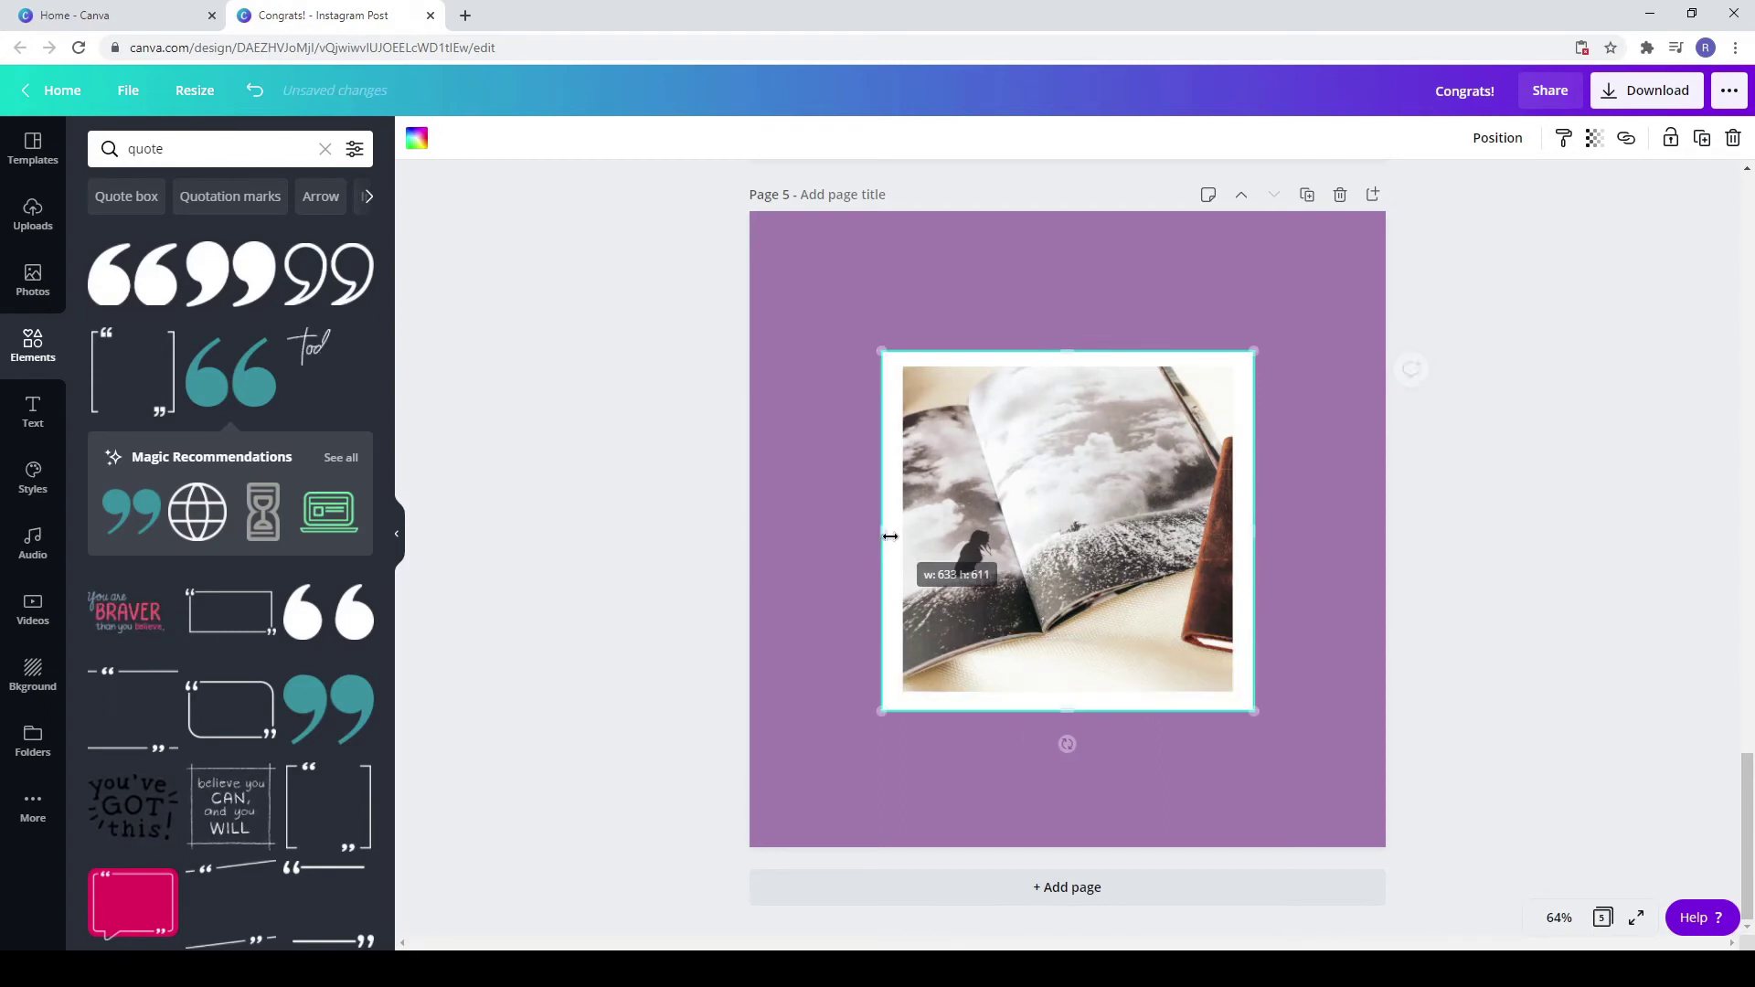
Step: Group the photo and white frame on page 5 and centre the group horizontally on the page
{"action": "left_click", "coordinate": [1286, 765]}
{"action": "left_click_drag", "start_coordinate": [1285, 764], "coordinate": [1013, 480]}
{"action": "left_click", "coordinate": [1459, 137]}
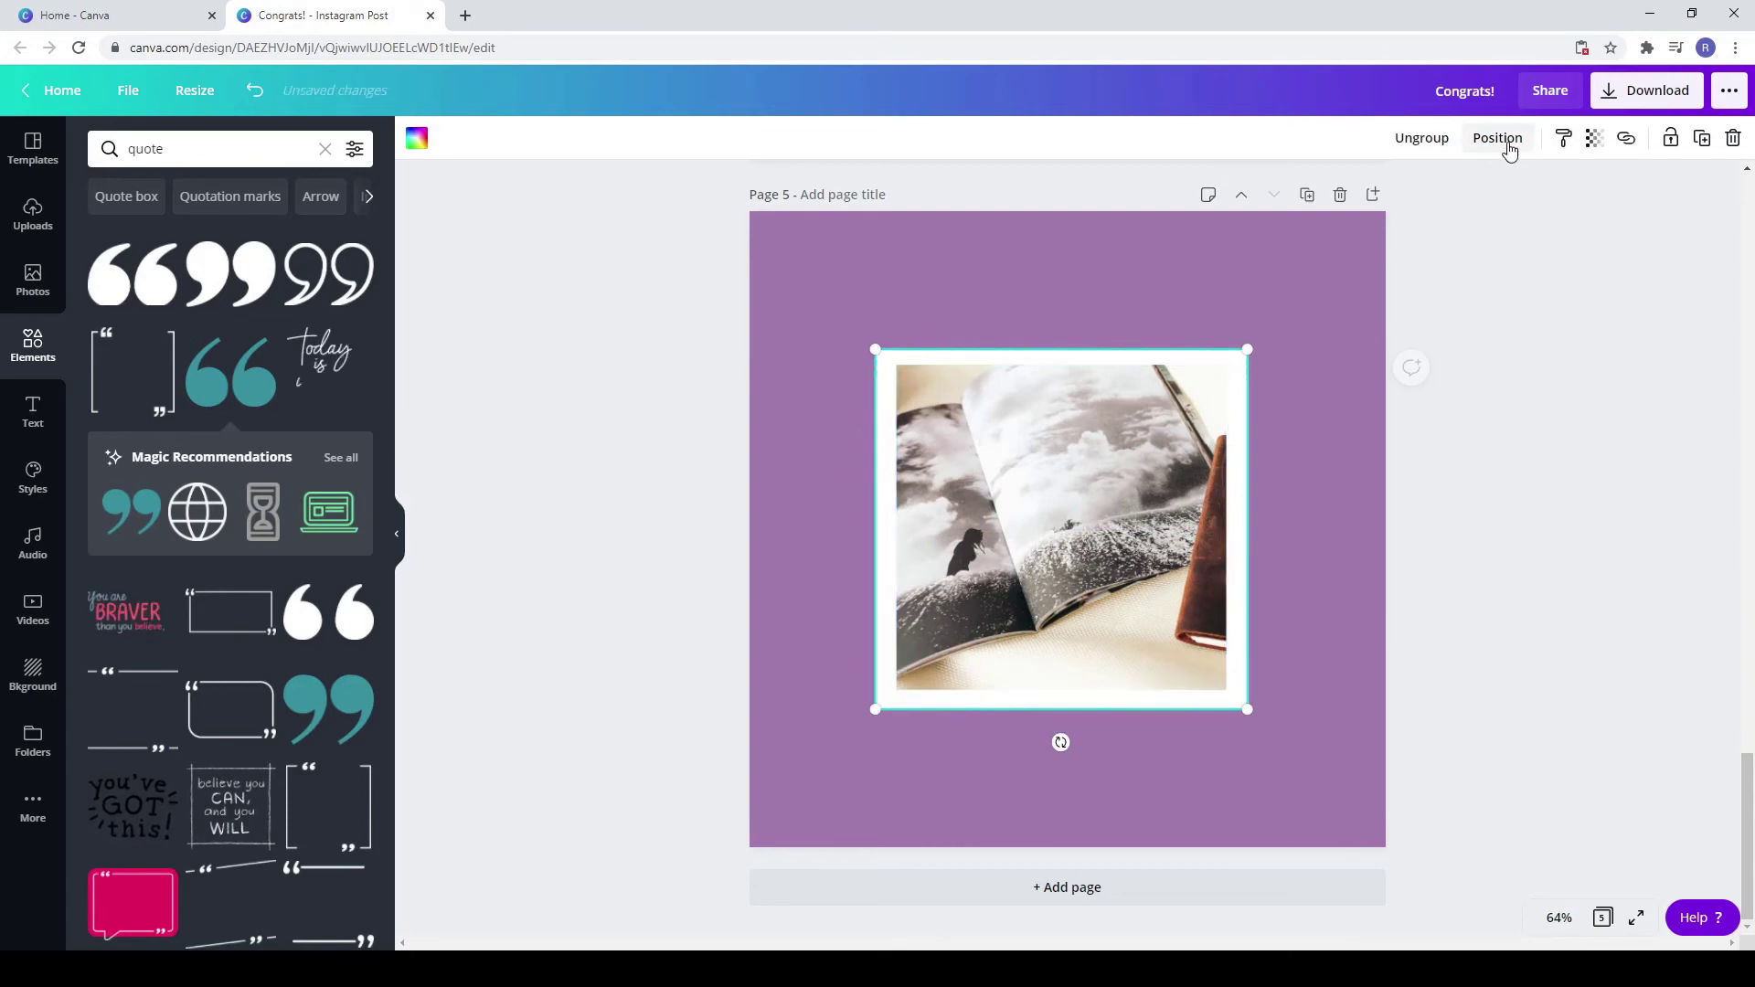
{"action": "left_click", "coordinate": [1503, 144]}
{"action": "left_click", "coordinate": [1422, 305]}
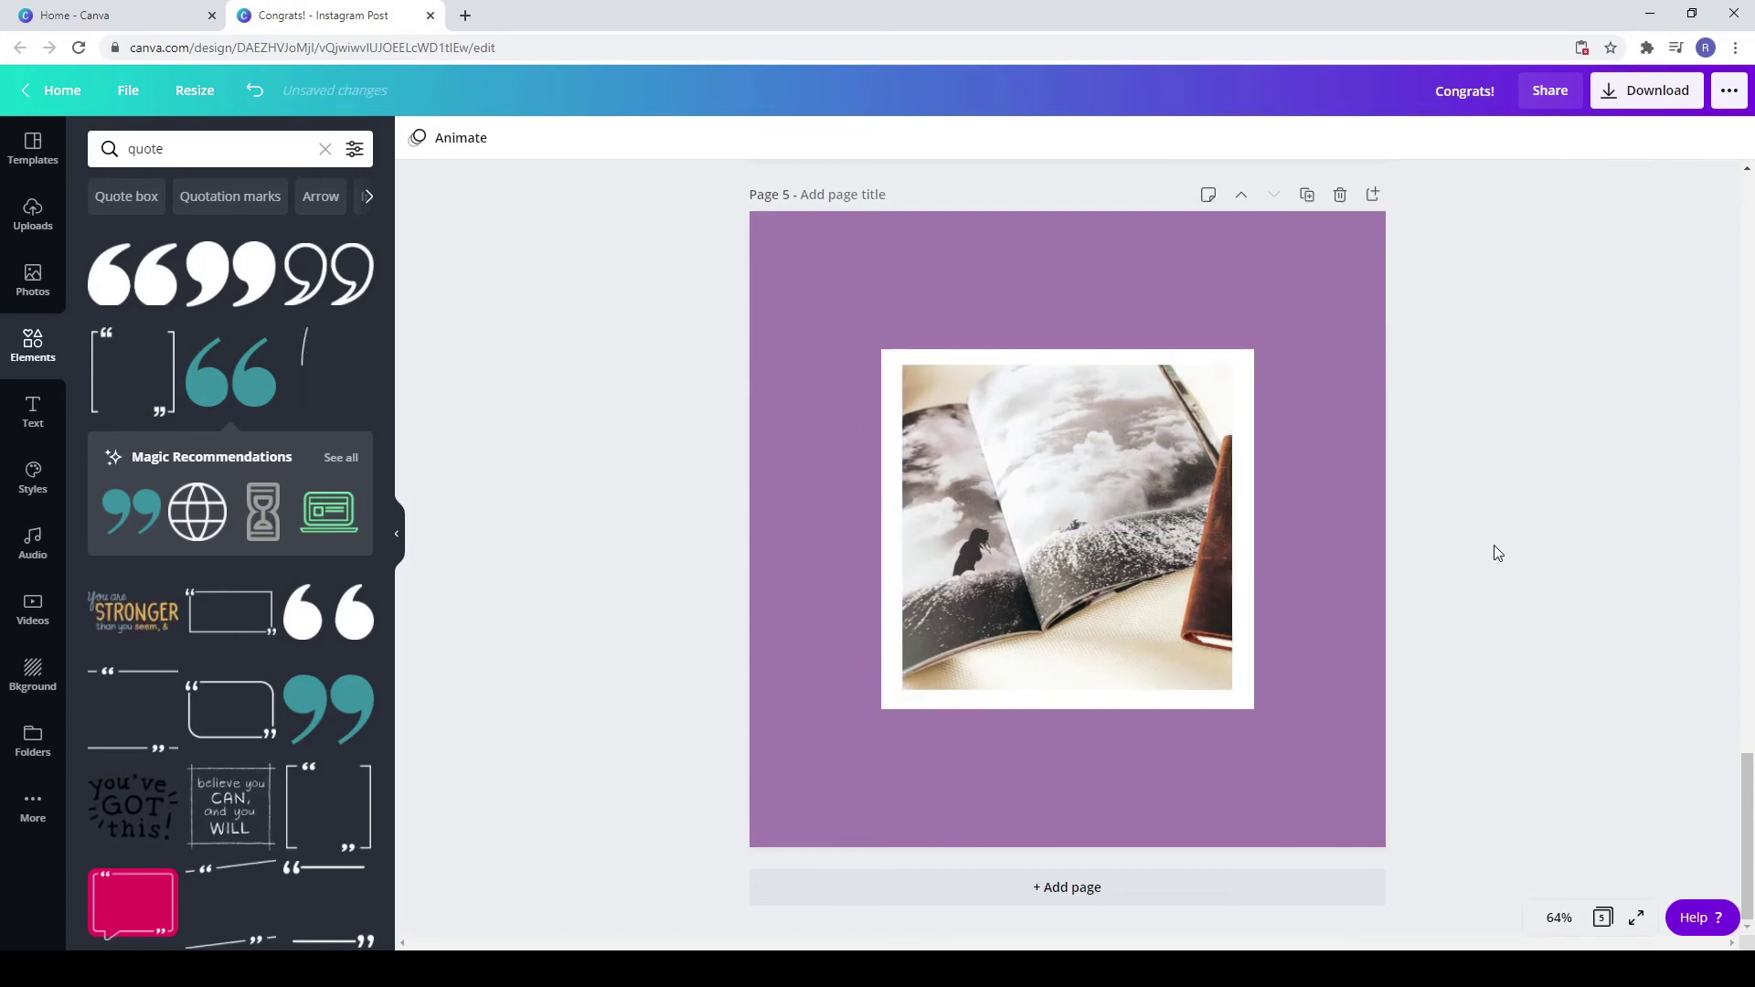
Step: Copy the script title from page 4 onto page 5 and colour it white
{"action": "scroll", "coordinate": [1137, 573], "scroll_direction": "up", "scroll_amount": 5}
{"action": "right_click", "coordinate": [1045, 279]}
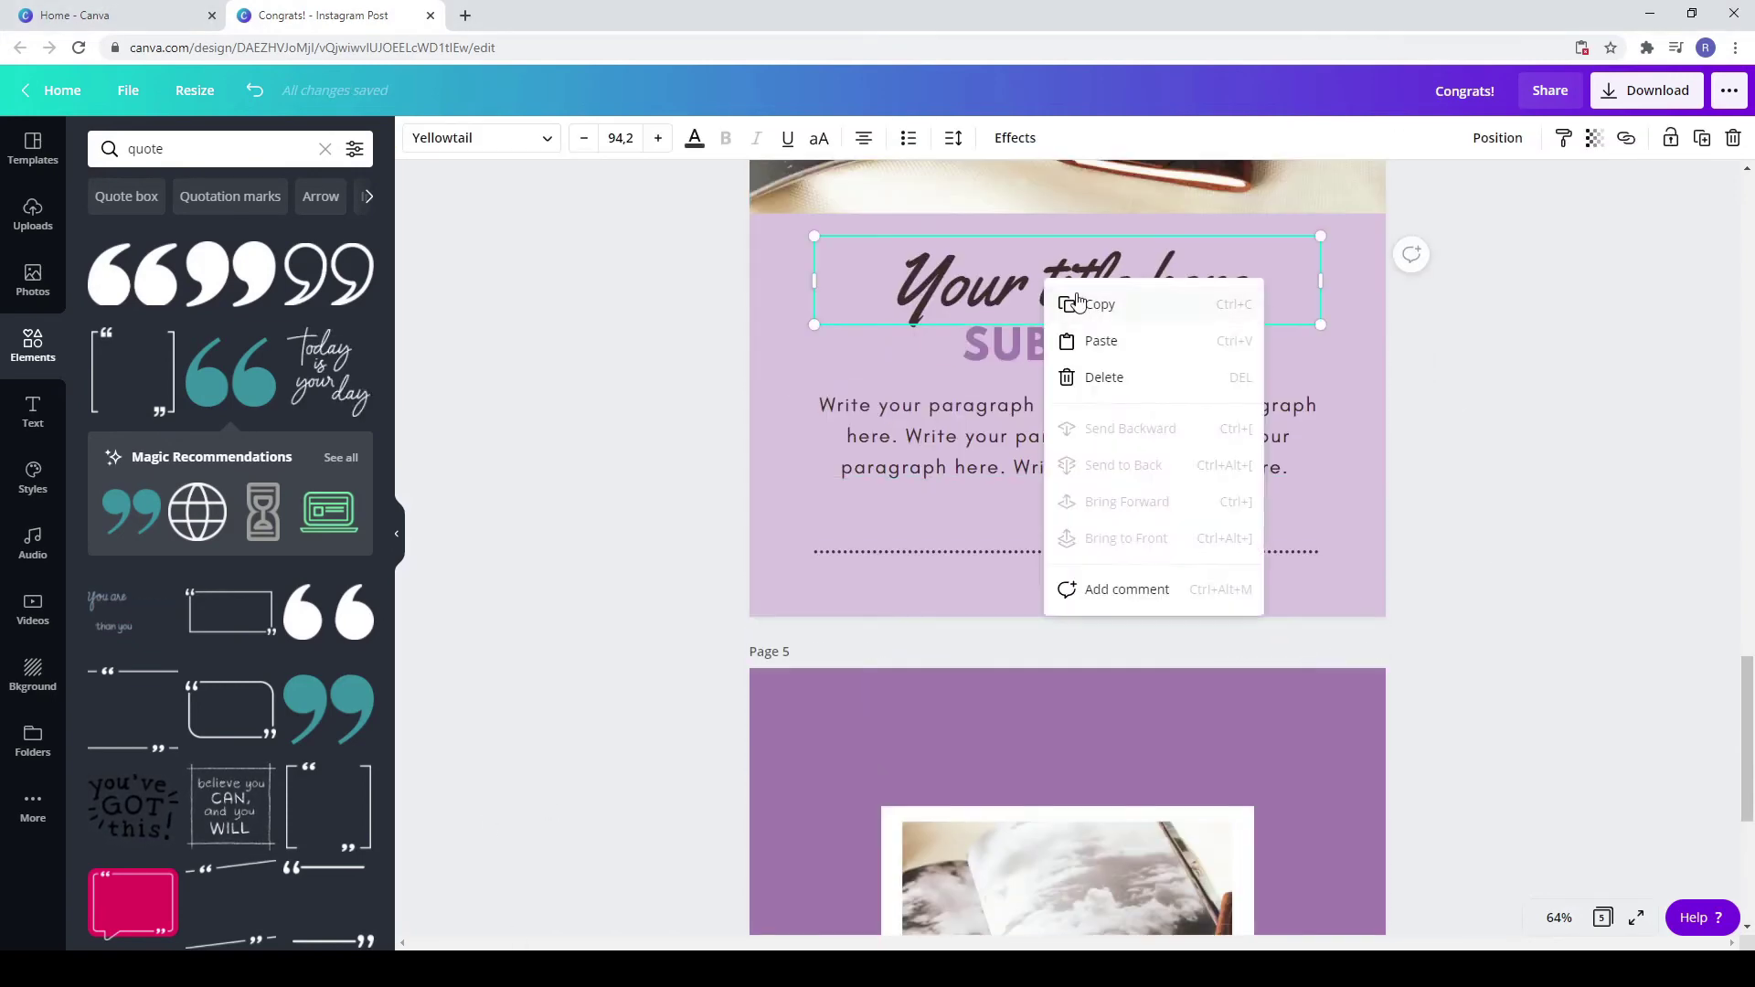
{"action": "left_click", "coordinate": [1077, 304]}
{"action": "scroll", "coordinate": [1051, 402], "scroll_direction": "down", "scroll_amount": 3}
{"action": "left_click", "coordinate": [1024, 474]}
{"action": "key", "text": "ctrl+v"}
{"action": "left_click", "coordinate": [694, 139]}
{"action": "left_click", "coordinate": [254, 317]}
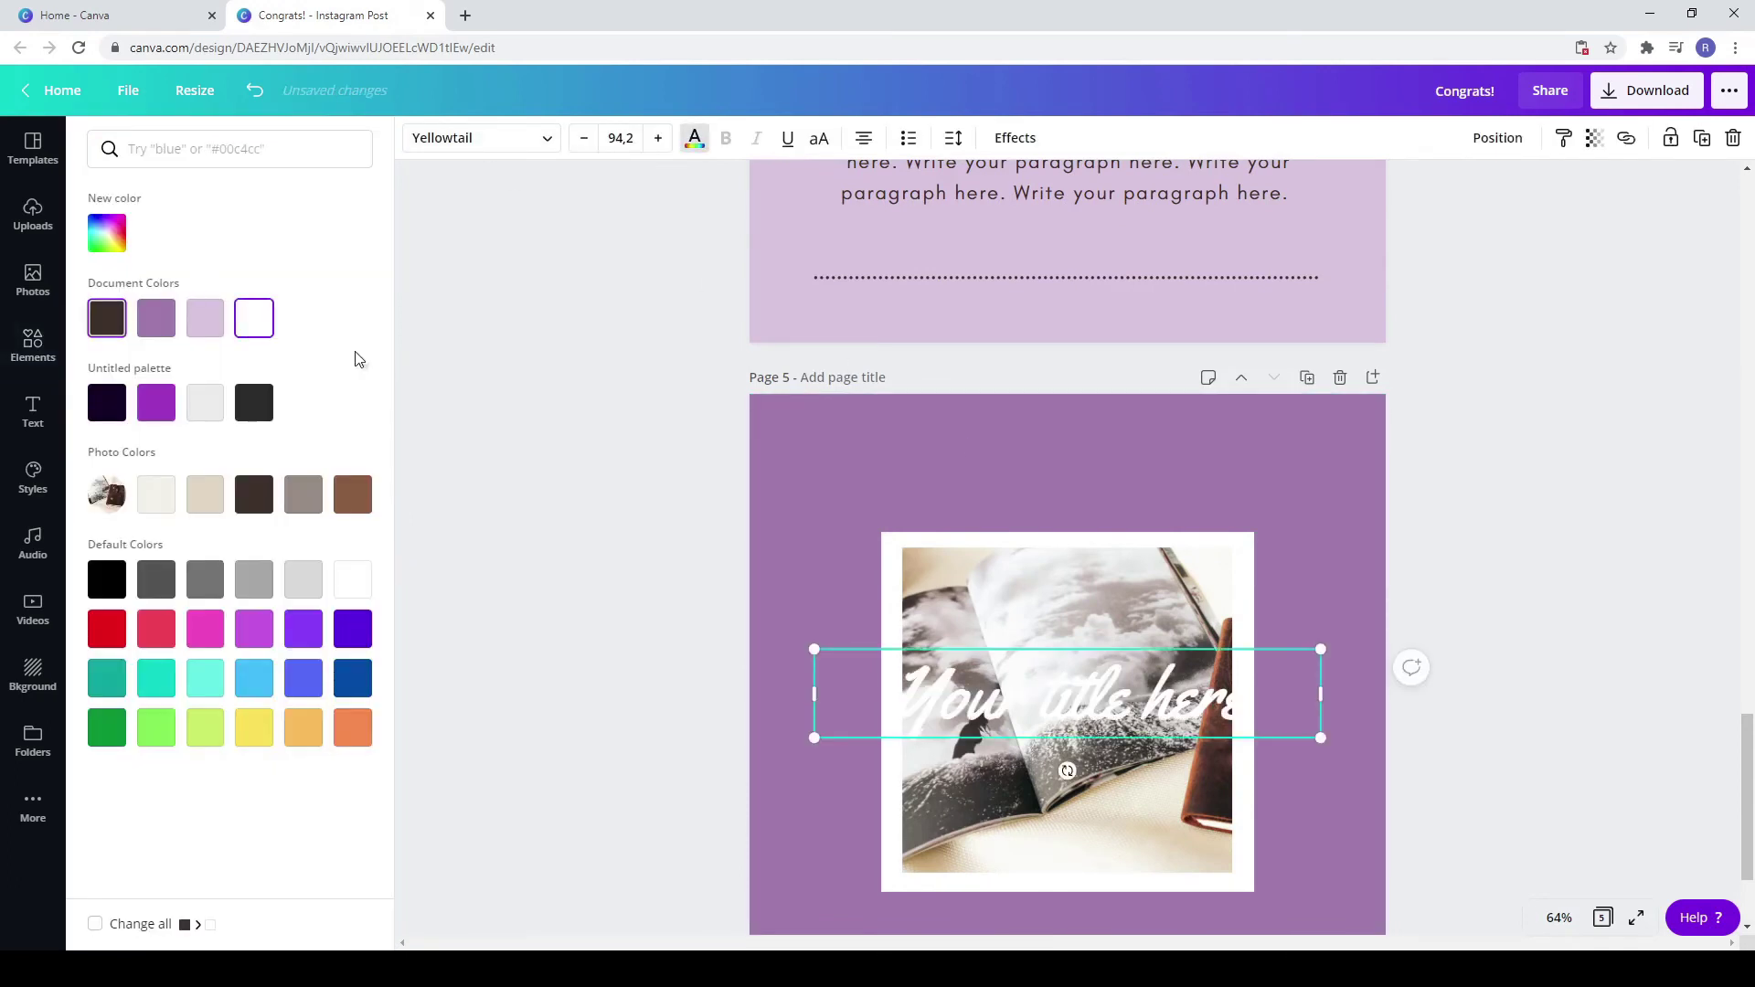
Step: Shrink page 5's title to font size 81.9 and centre it horizontally above the framed photo
{"action": "left_click_drag", "start_coordinate": [1011, 691], "coordinate": [1011, 475]}
{"action": "left_click_drag", "start_coordinate": [1298, 507], "coordinate": [1253, 513]}
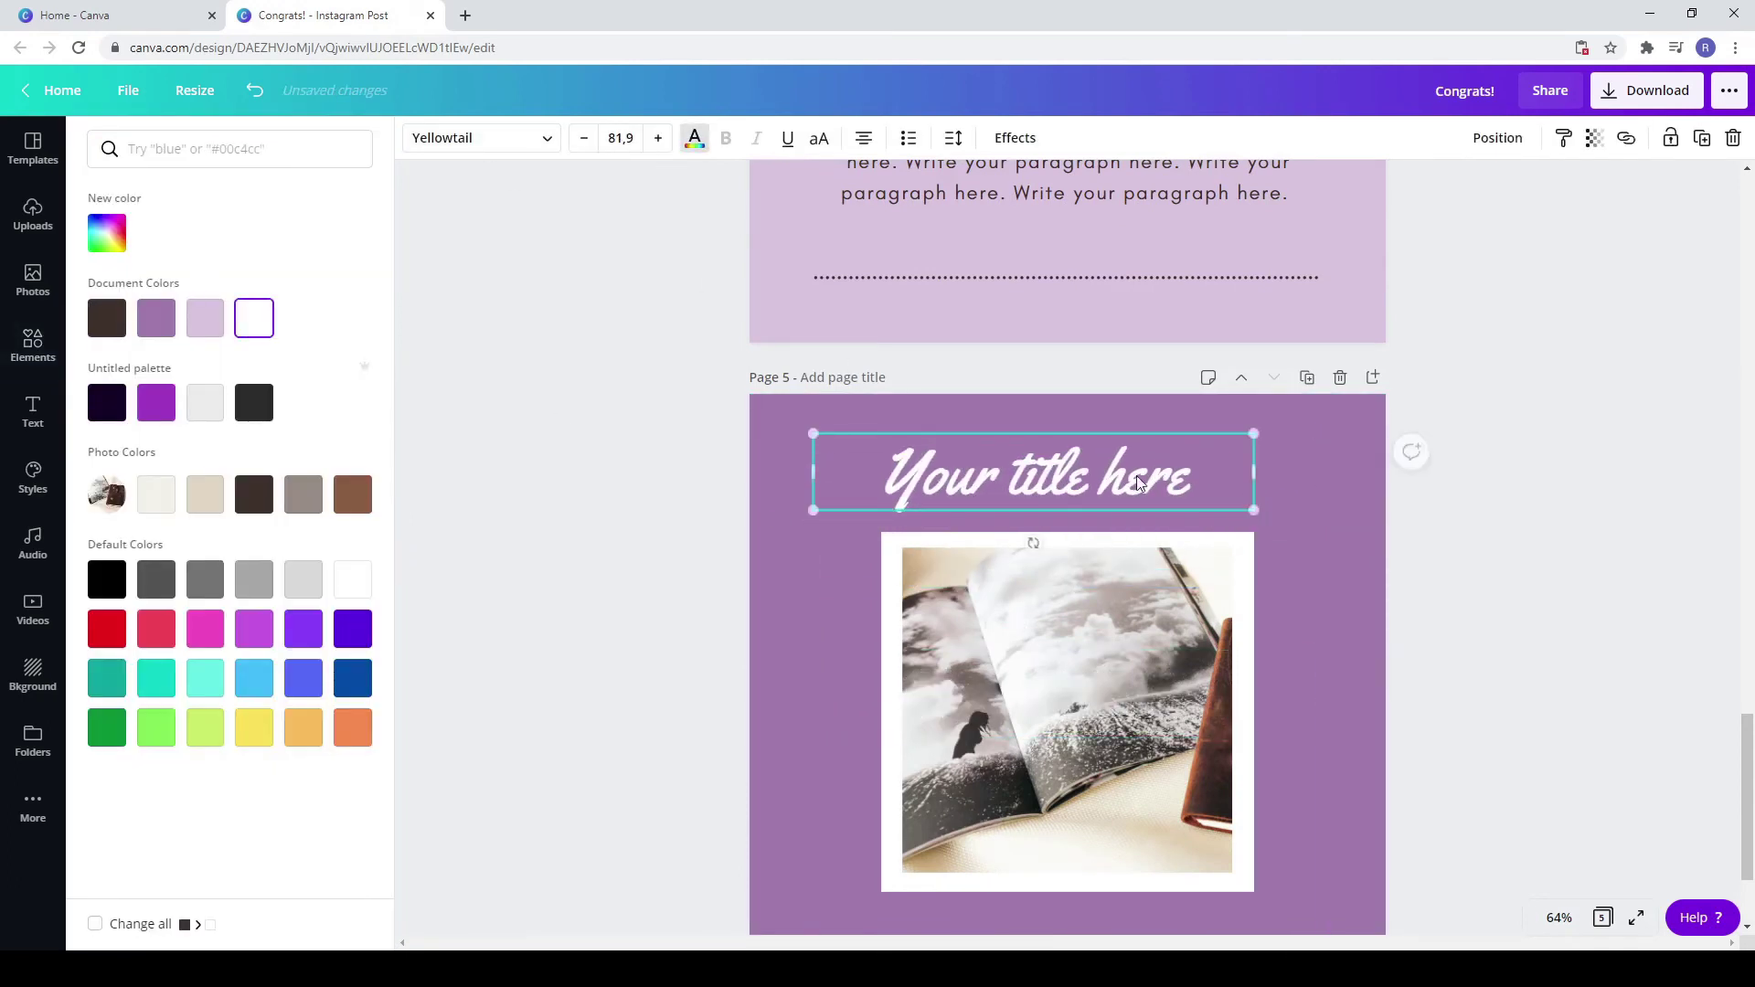
{"action": "left_click_drag", "start_coordinate": [1042, 476], "coordinate": [1070, 477]}
{"action": "scroll", "coordinate": [1063, 483], "scroll_direction": "down", "scroll_amount": 2}
{"action": "left_click_drag", "start_coordinate": [1061, 292], "coordinate": [1068, 293]}
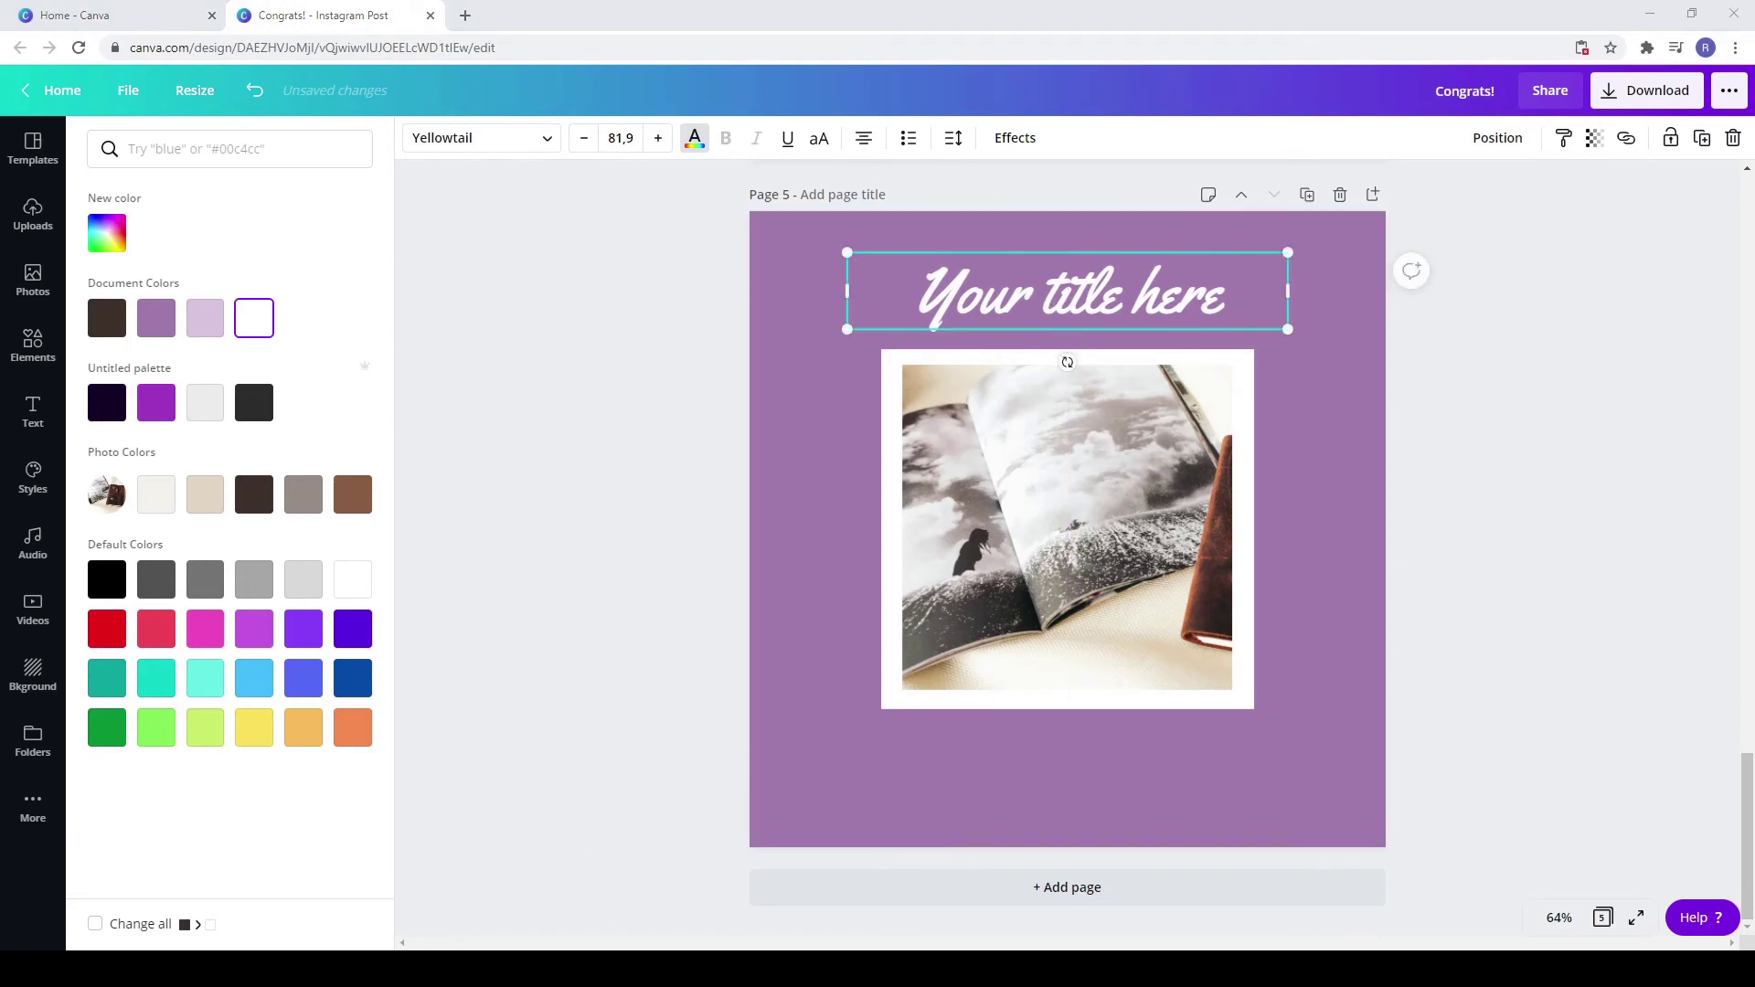
Step: Copy the subtitle from page 4 onto page 5 and colour it dark brown
{"action": "scroll", "coordinate": [974, 601], "scroll_direction": "up", "scroll_amount": 6}
{"action": "right_click", "coordinate": [1026, 458]}
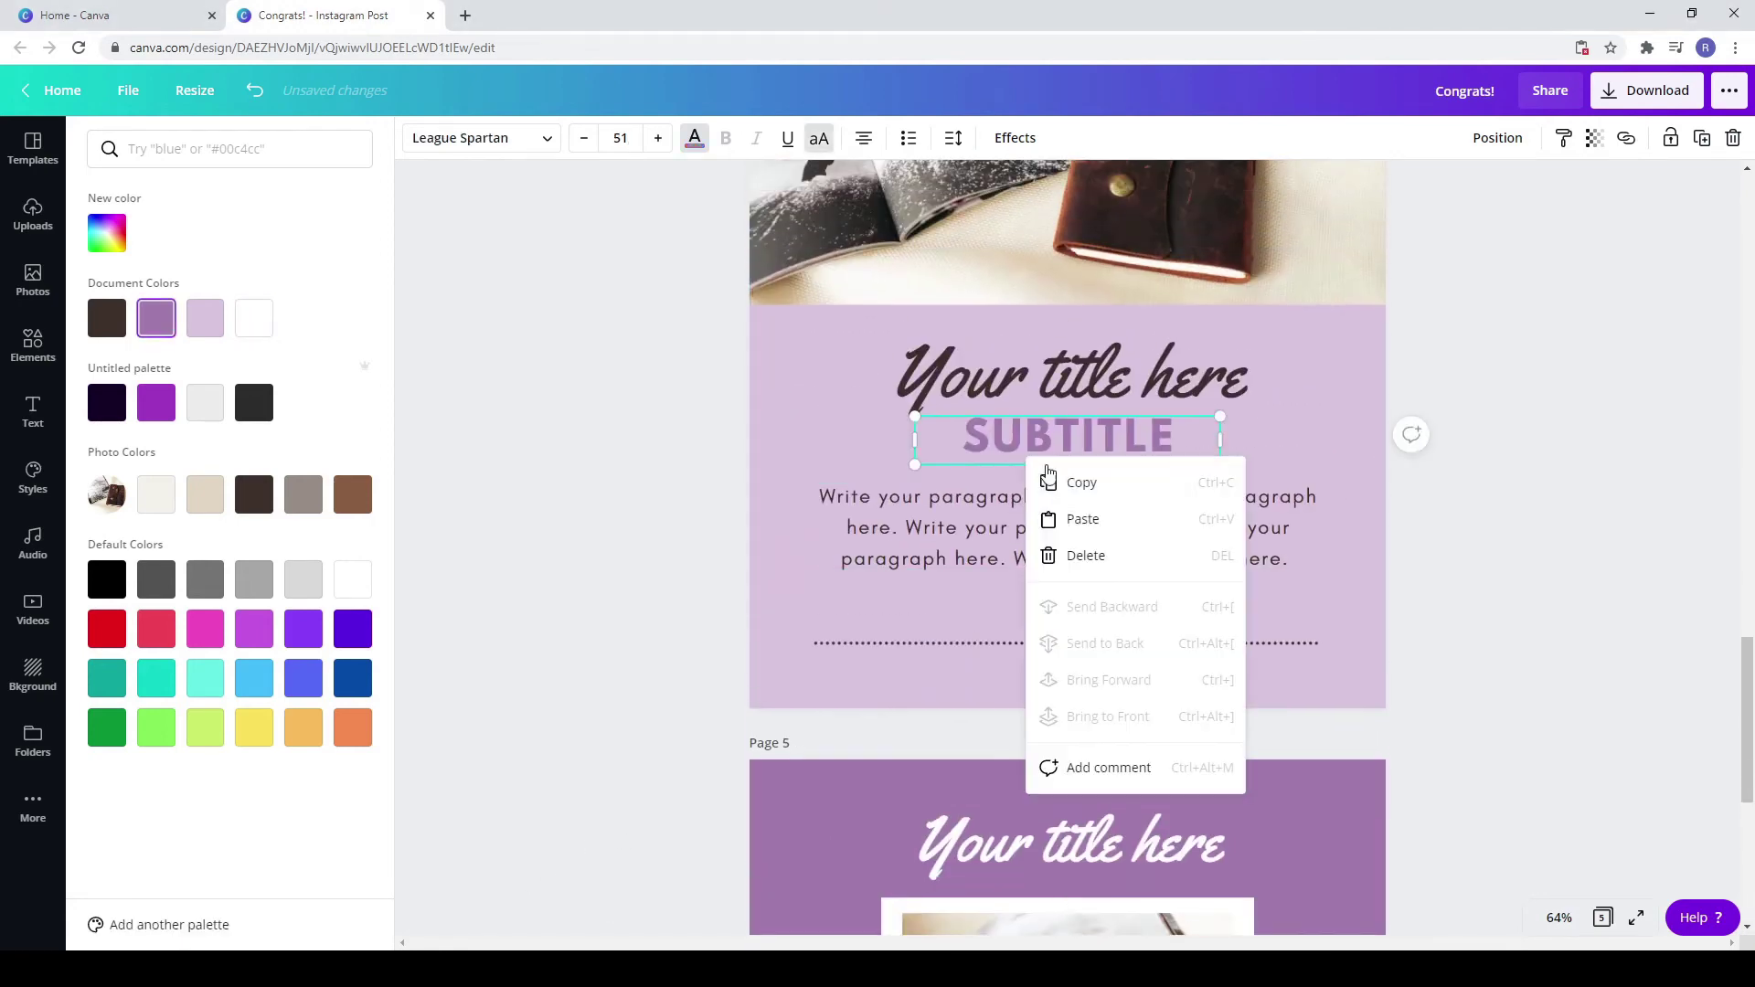
{"action": "left_click", "coordinate": [1049, 477]}
{"action": "scroll", "coordinate": [1060, 685], "scroll_direction": "down", "scroll_amount": 6}
{"action": "left_click", "coordinate": [1037, 791]}
{"action": "key", "text": "ctrl+v"}
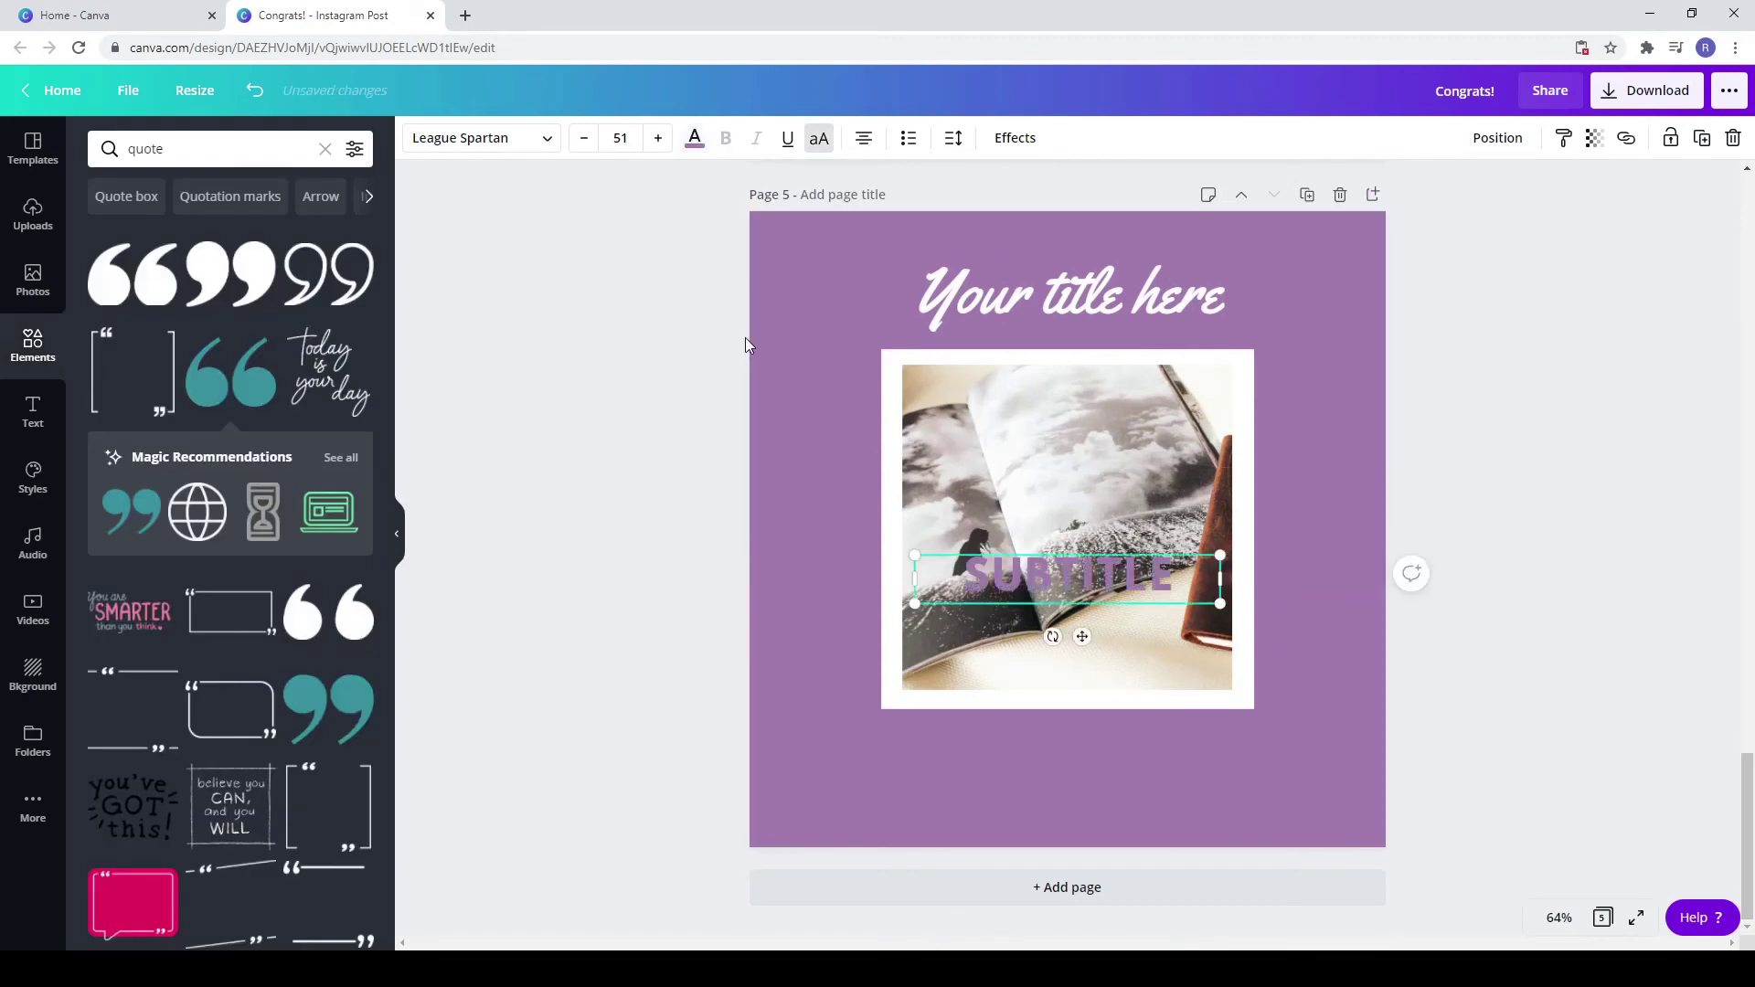
{"action": "left_click", "coordinate": [693, 145]}
{"action": "left_click", "coordinate": [125, 329]}
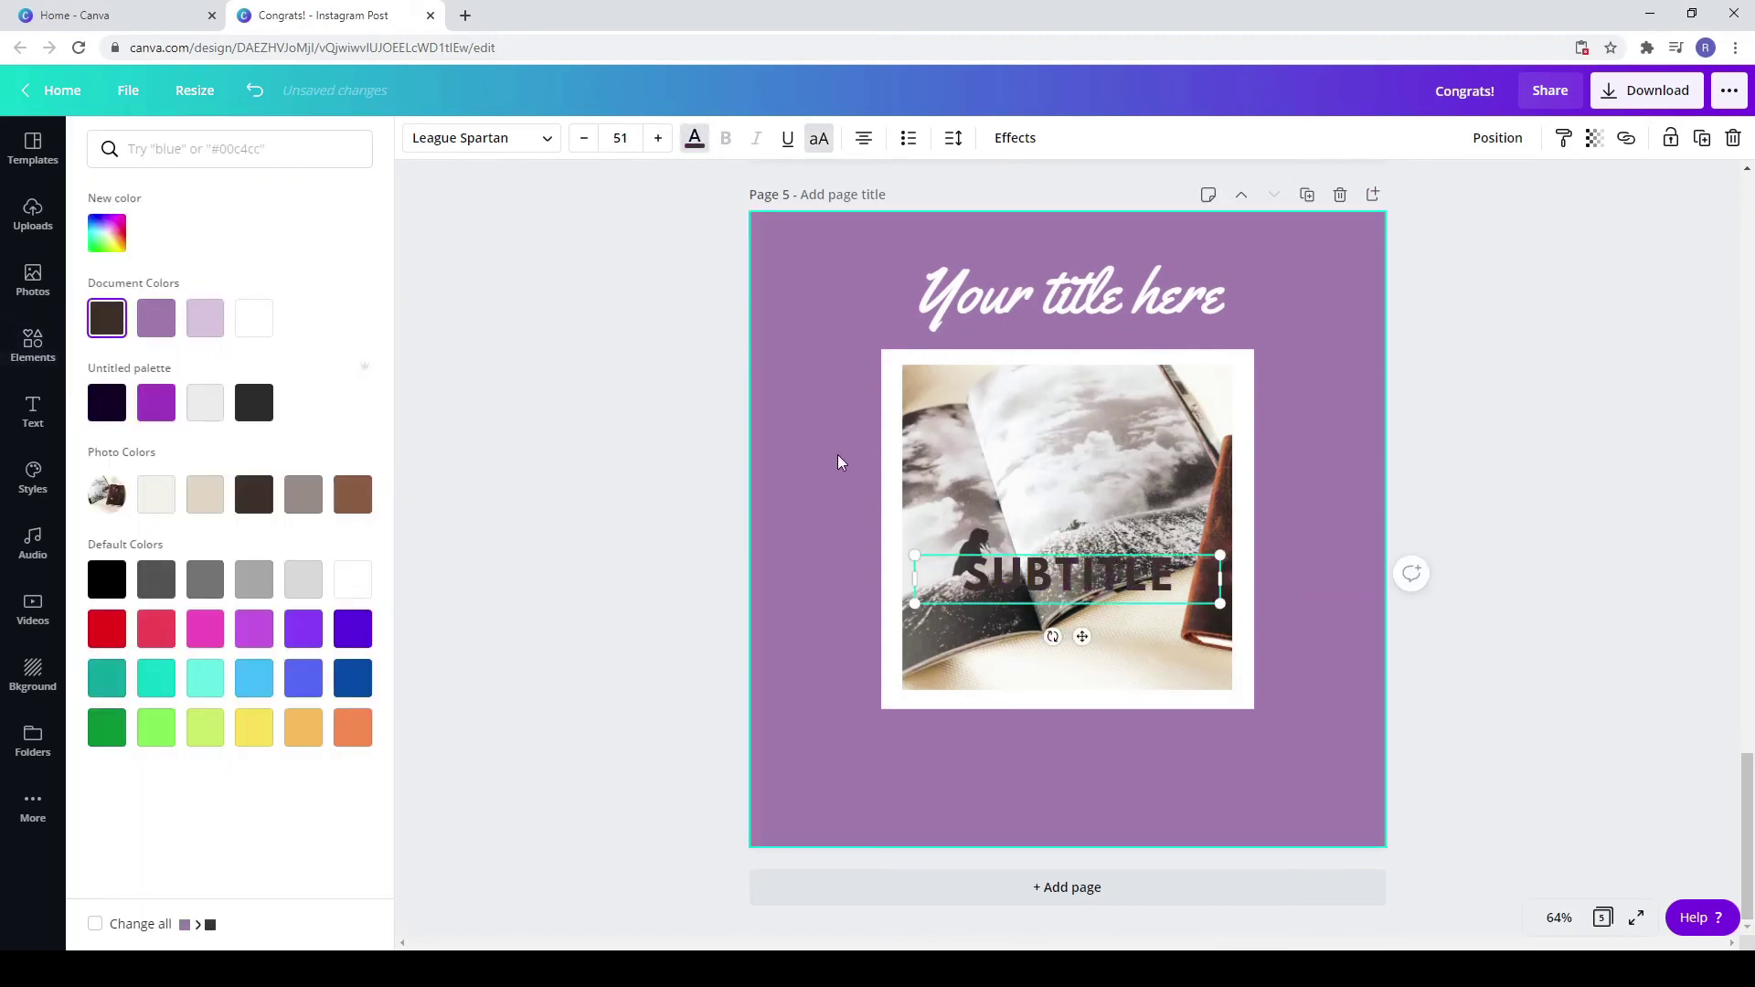
Step: Move page 5's subtitle below the framed photo, centred on the page, and shrink it to font size 35.7
{"action": "left_click_drag", "start_coordinate": [1045, 576], "coordinate": [1055, 756]}
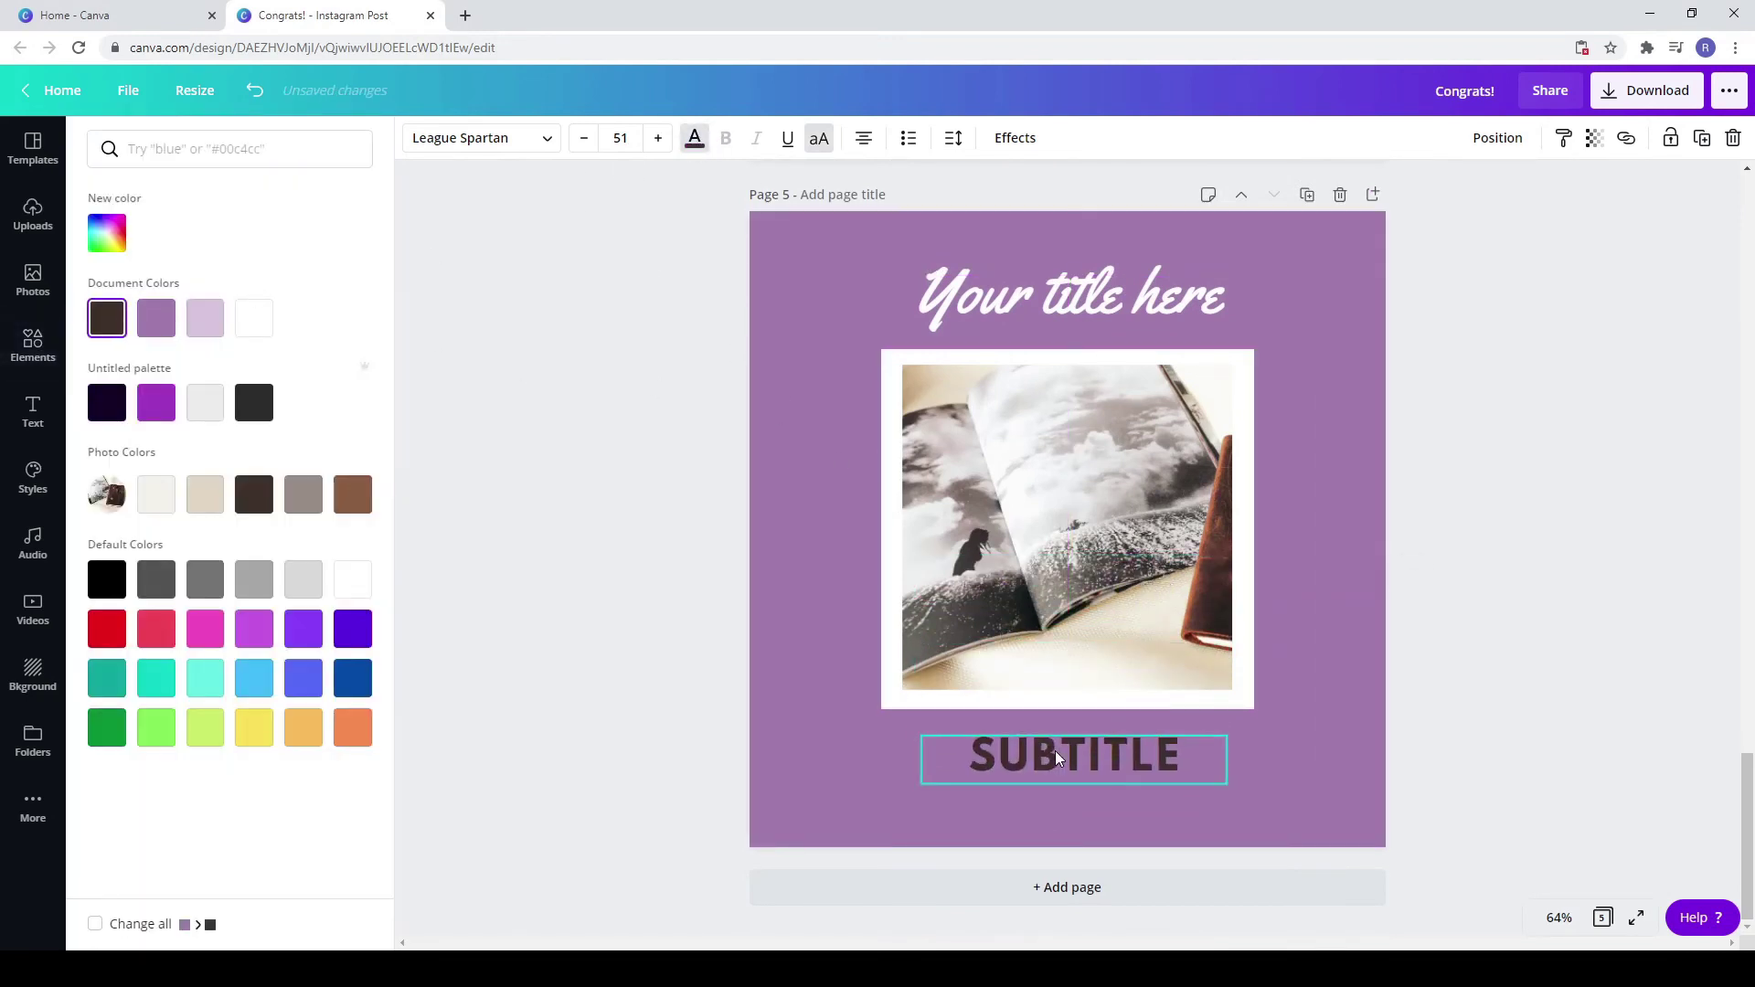
{"action": "left_click_drag", "start_coordinate": [1228, 785], "coordinate": [1121, 753]}
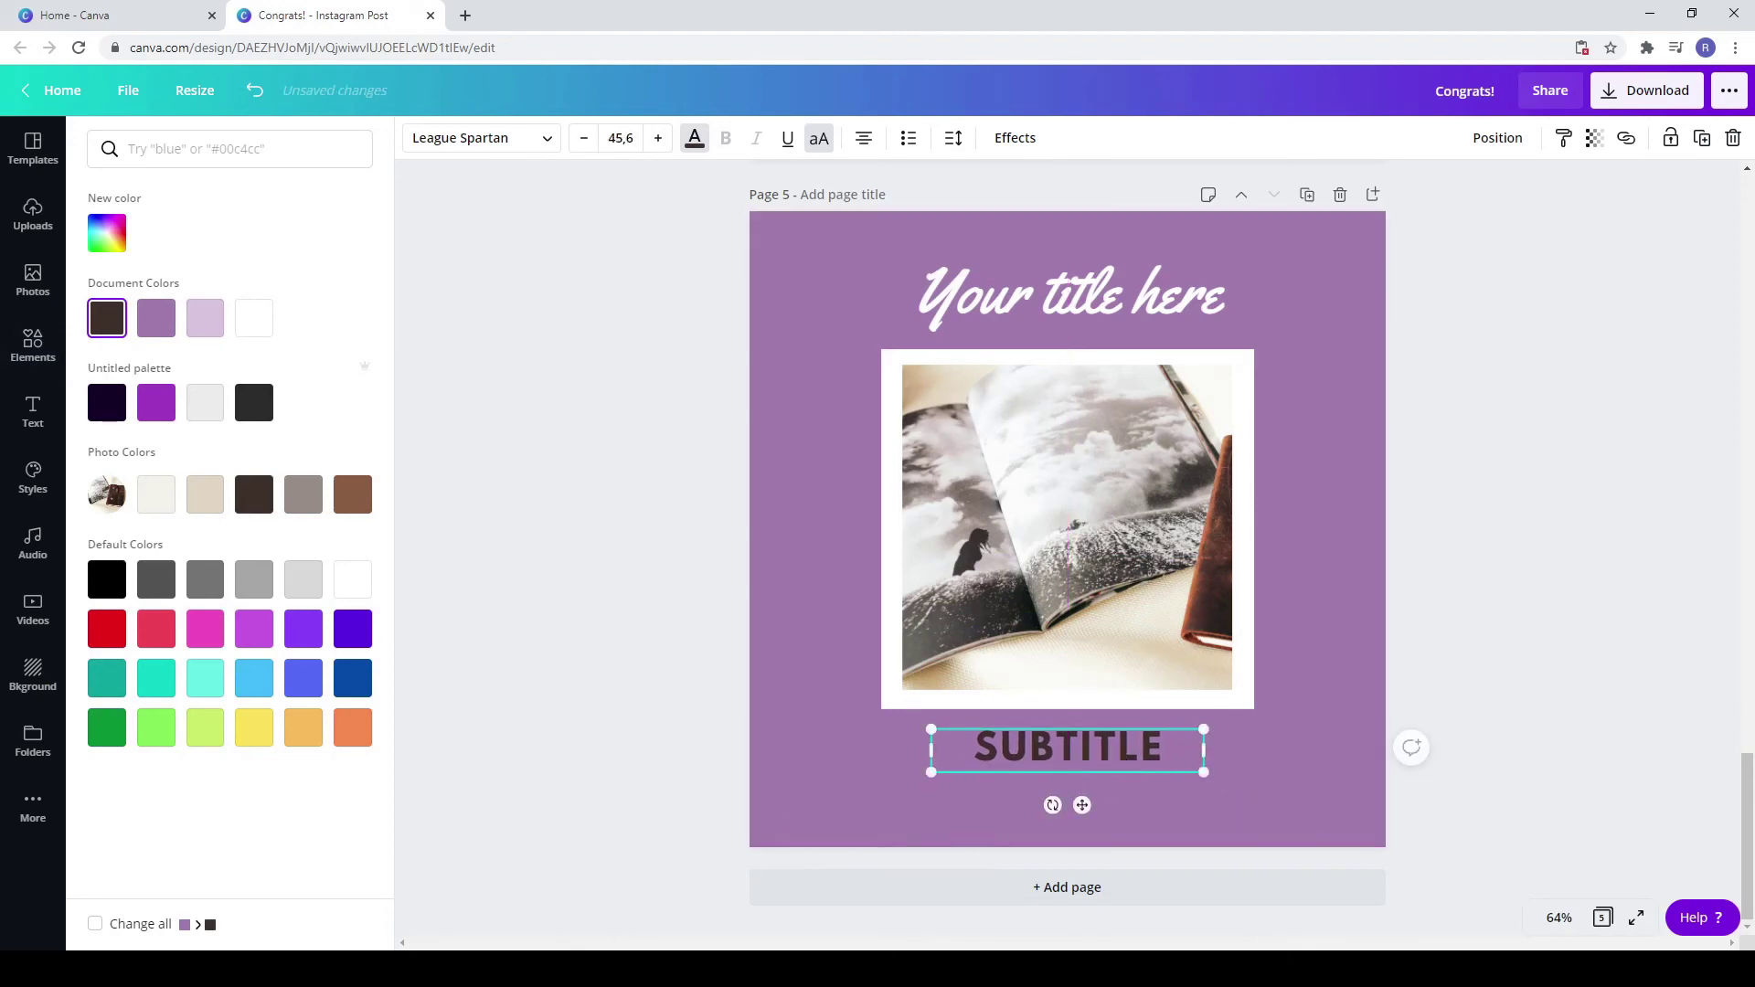
{"action": "left_click_drag", "start_coordinate": [1204, 772], "coordinate": [1098, 744]}
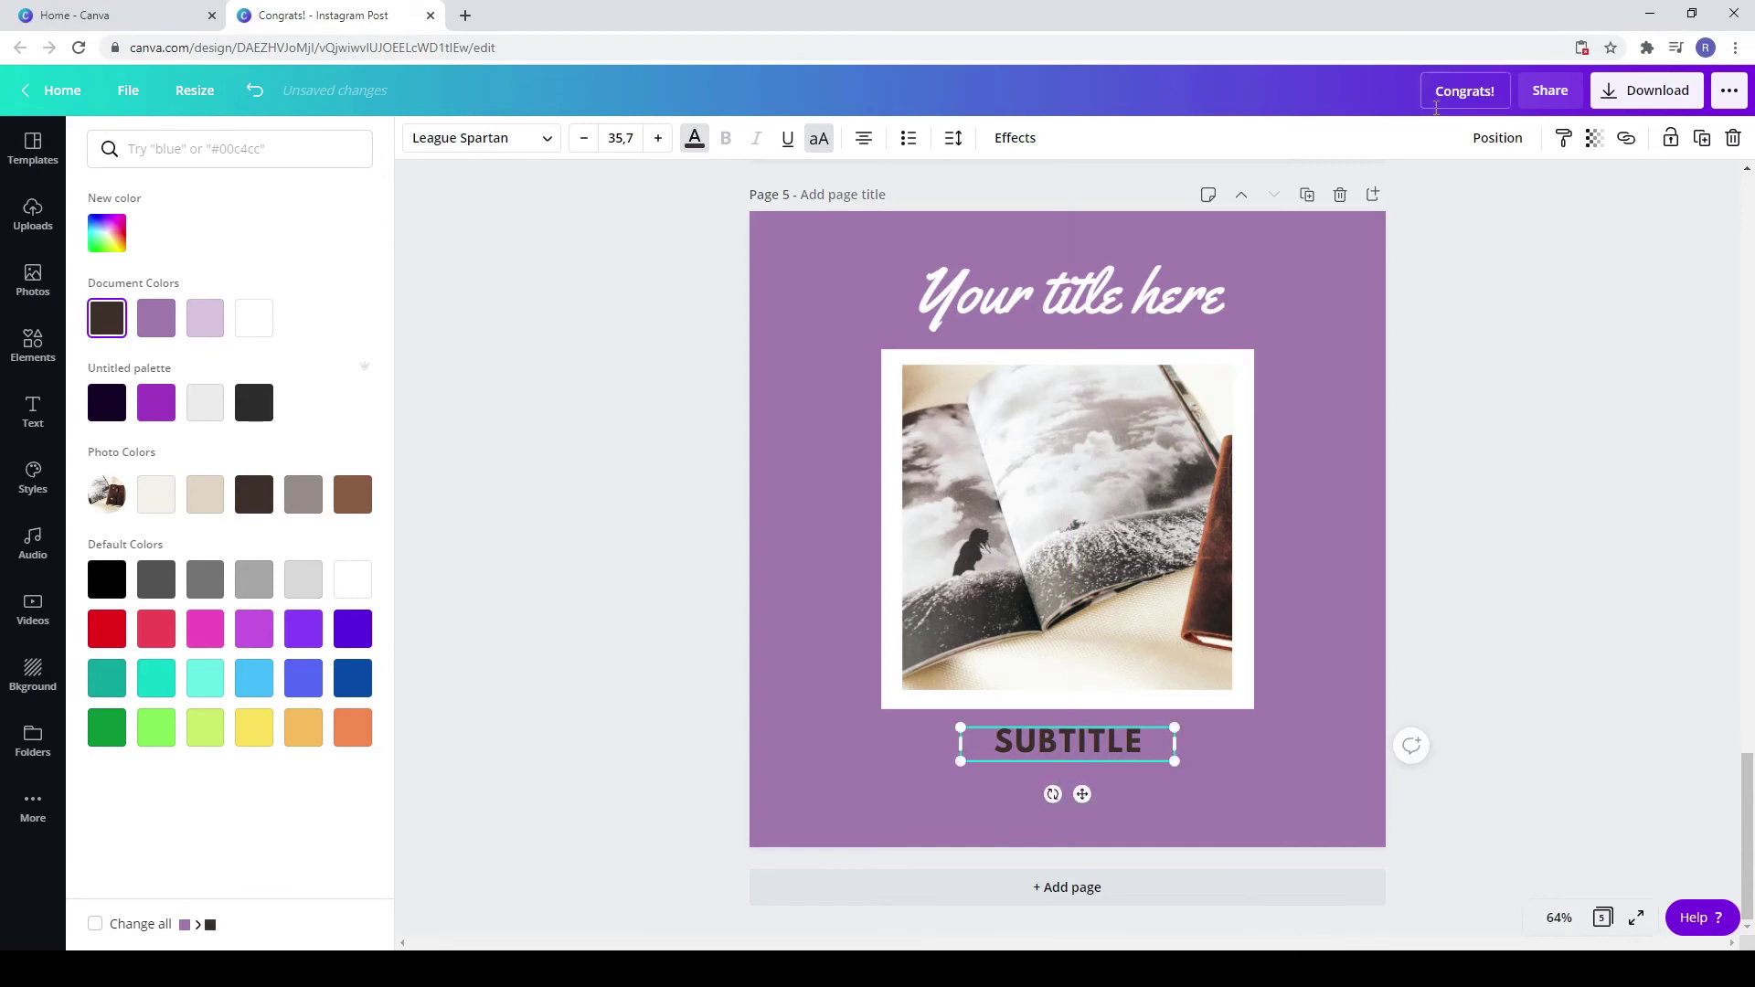
{"action": "left_click", "coordinate": [1497, 138]}
{"action": "left_click", "coordinate": [1267, 309]}
{"action": "key", "text": "ctrl+z"}
{"action": "left_click", "coordinate": [1506, 600]}
Step: Copy the dotted line from page 4 onto page 5, under the subtitle
{"action": "scroll", "coordinate": [1506, 600], "scroll_direction": "up", "scroll_amount": 5}
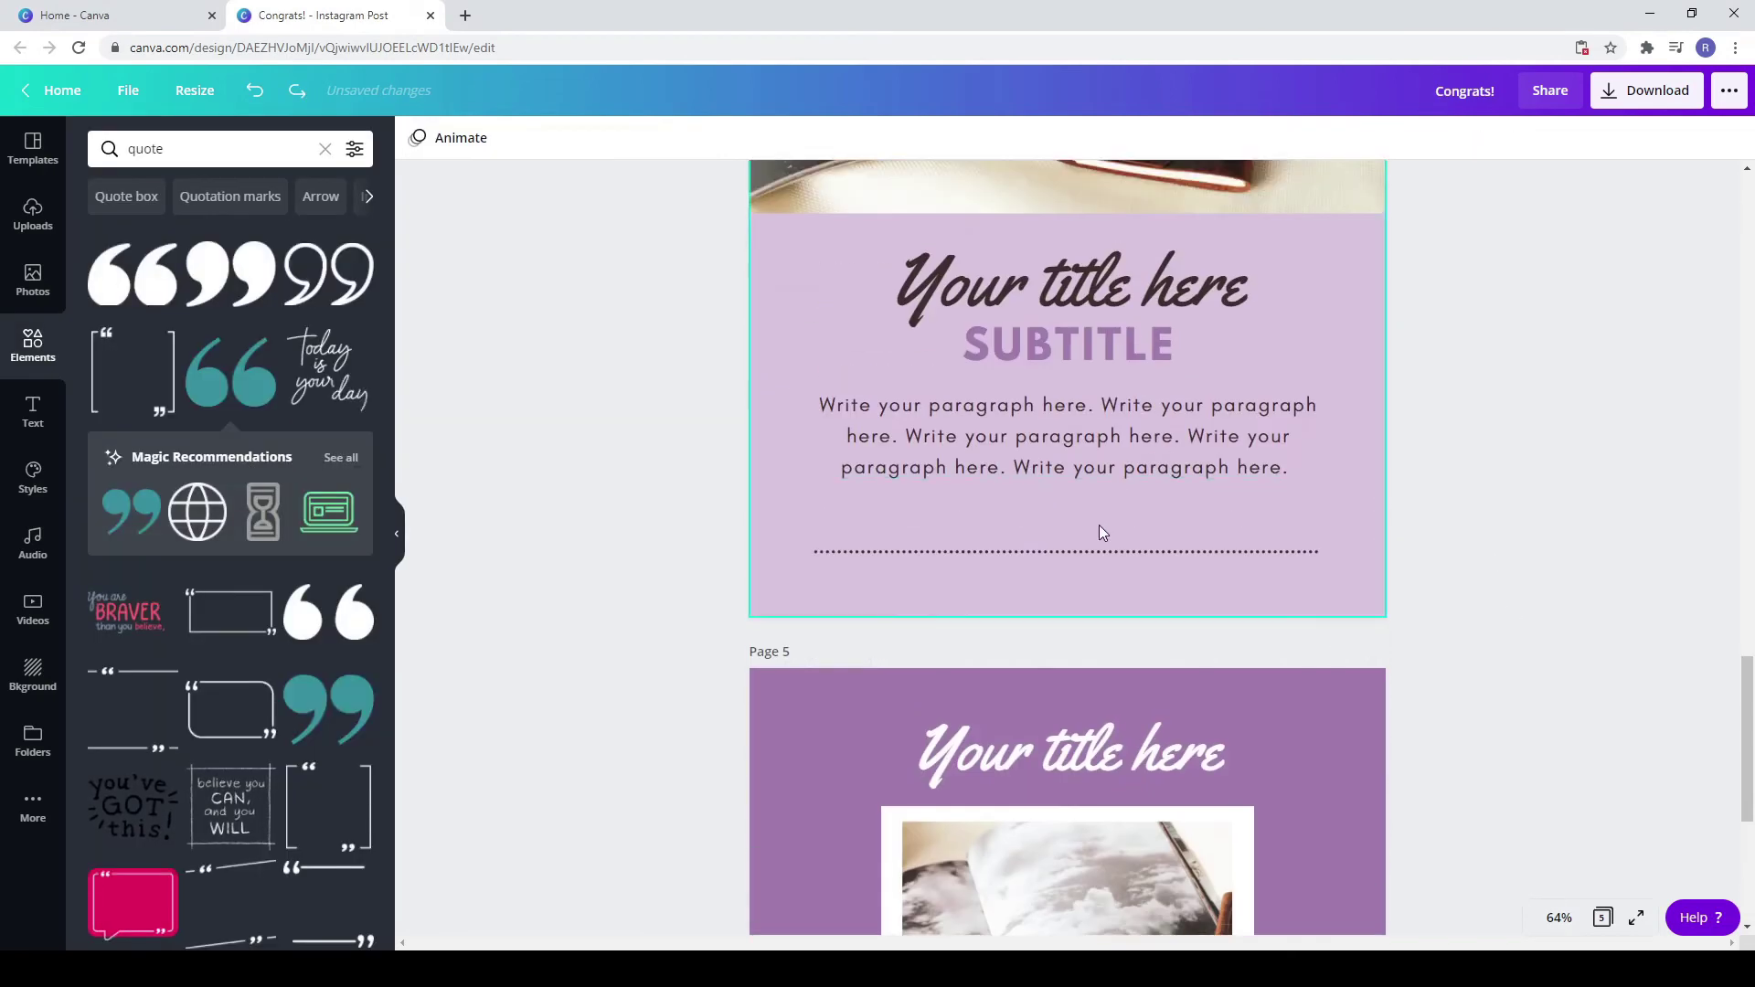
{"action": "right_click", "coordinate": [1079, 559]}
{"action": "left_click", "coordinate": [1108, 583]}
{"action": "right_click", "coordinate": [1099, 555]}
{"action": "left_click", "coordinate": [1125, 574]}
{"action": "scroll", "coordinate": [1125, 570], "scroll_direction": "down", "scroll_amount": 1}
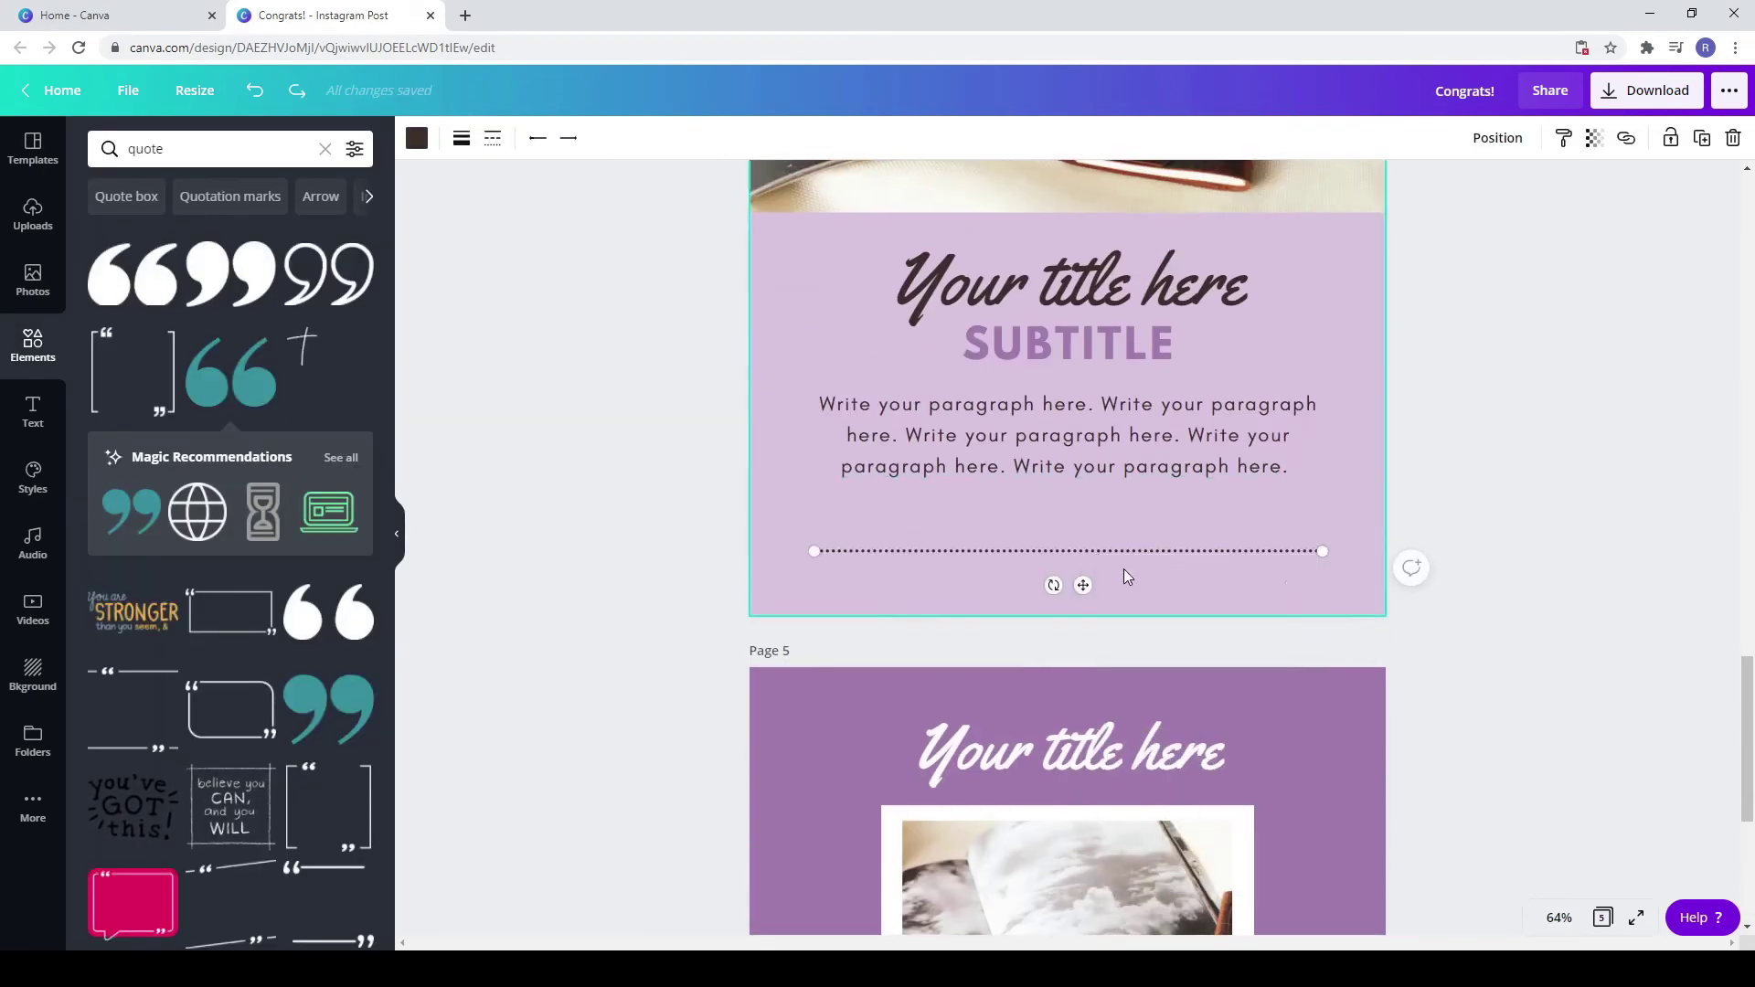
{"action": "scroll", "coordinate": [1097, 639], "scroll_direction": "down", "scroll_amount": 5}
{"action": "left_click", "coordinate": [1057, 777]}
{"action": "key", "text": "ctrl+v"}
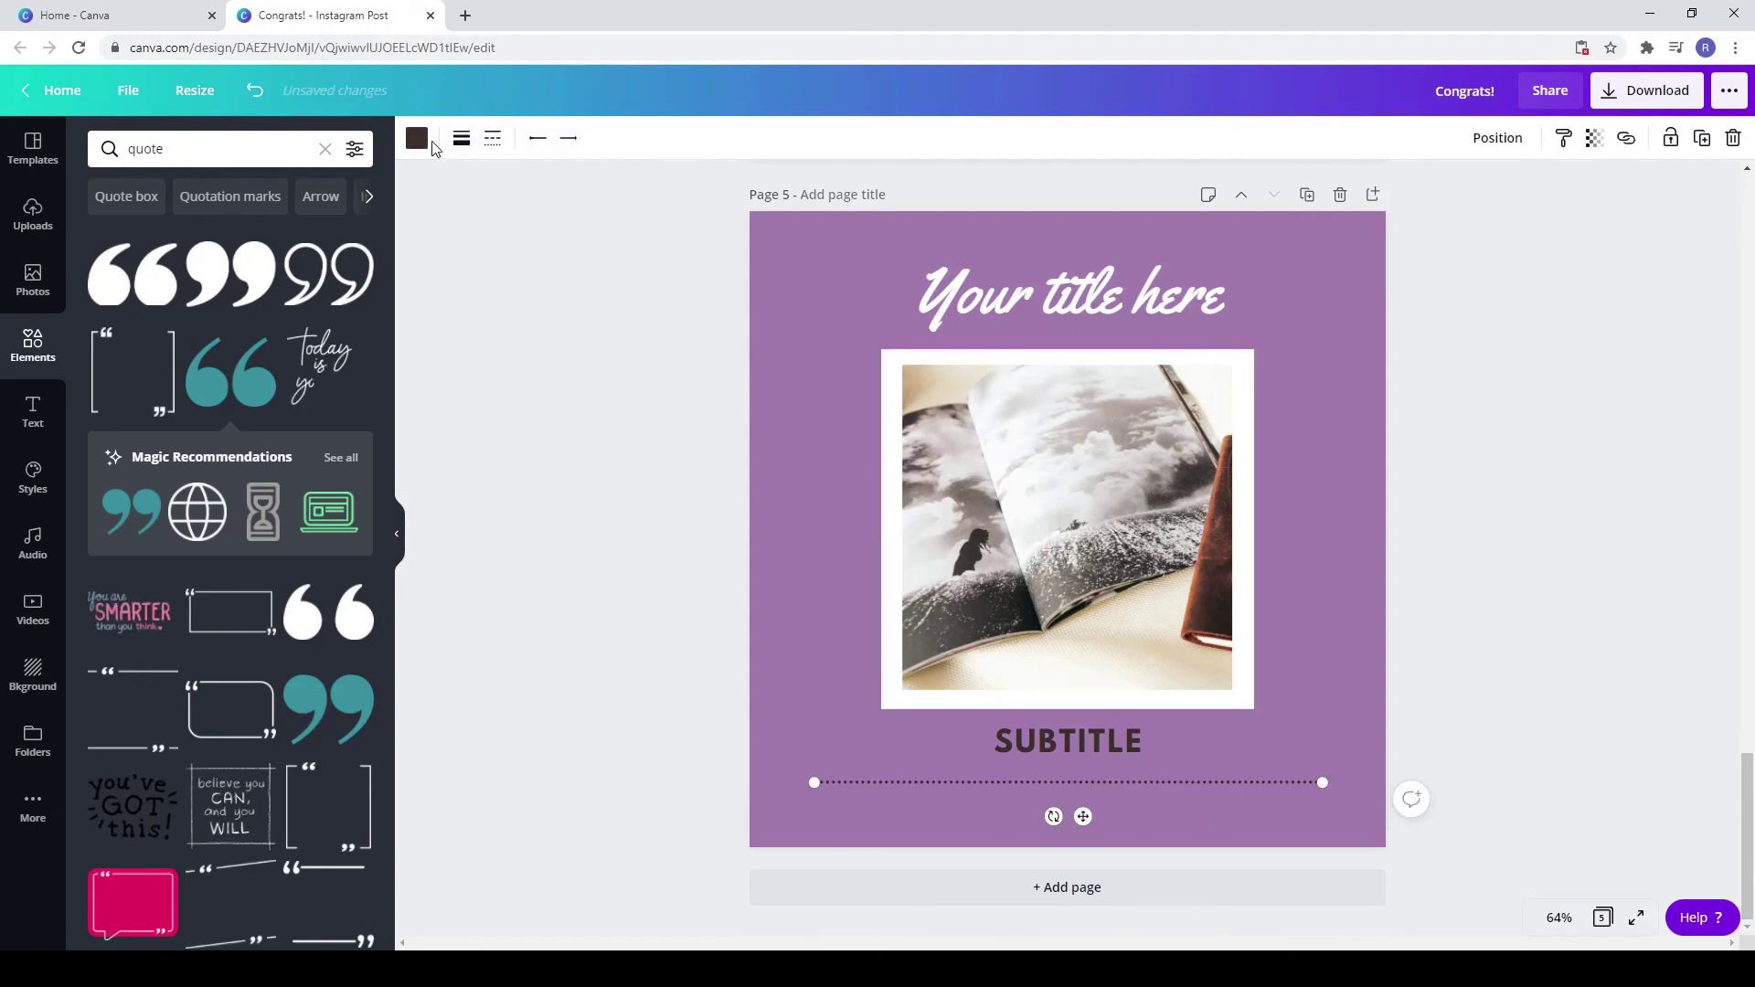
Step: Colour the dotted line on page 5 white
{"action": "left_click", "coordinate": [417, 138]}
{"action": "left_click", "coordinate": [251, 313]}
{"action": "left_click", "coordinate": [1504, 607]}
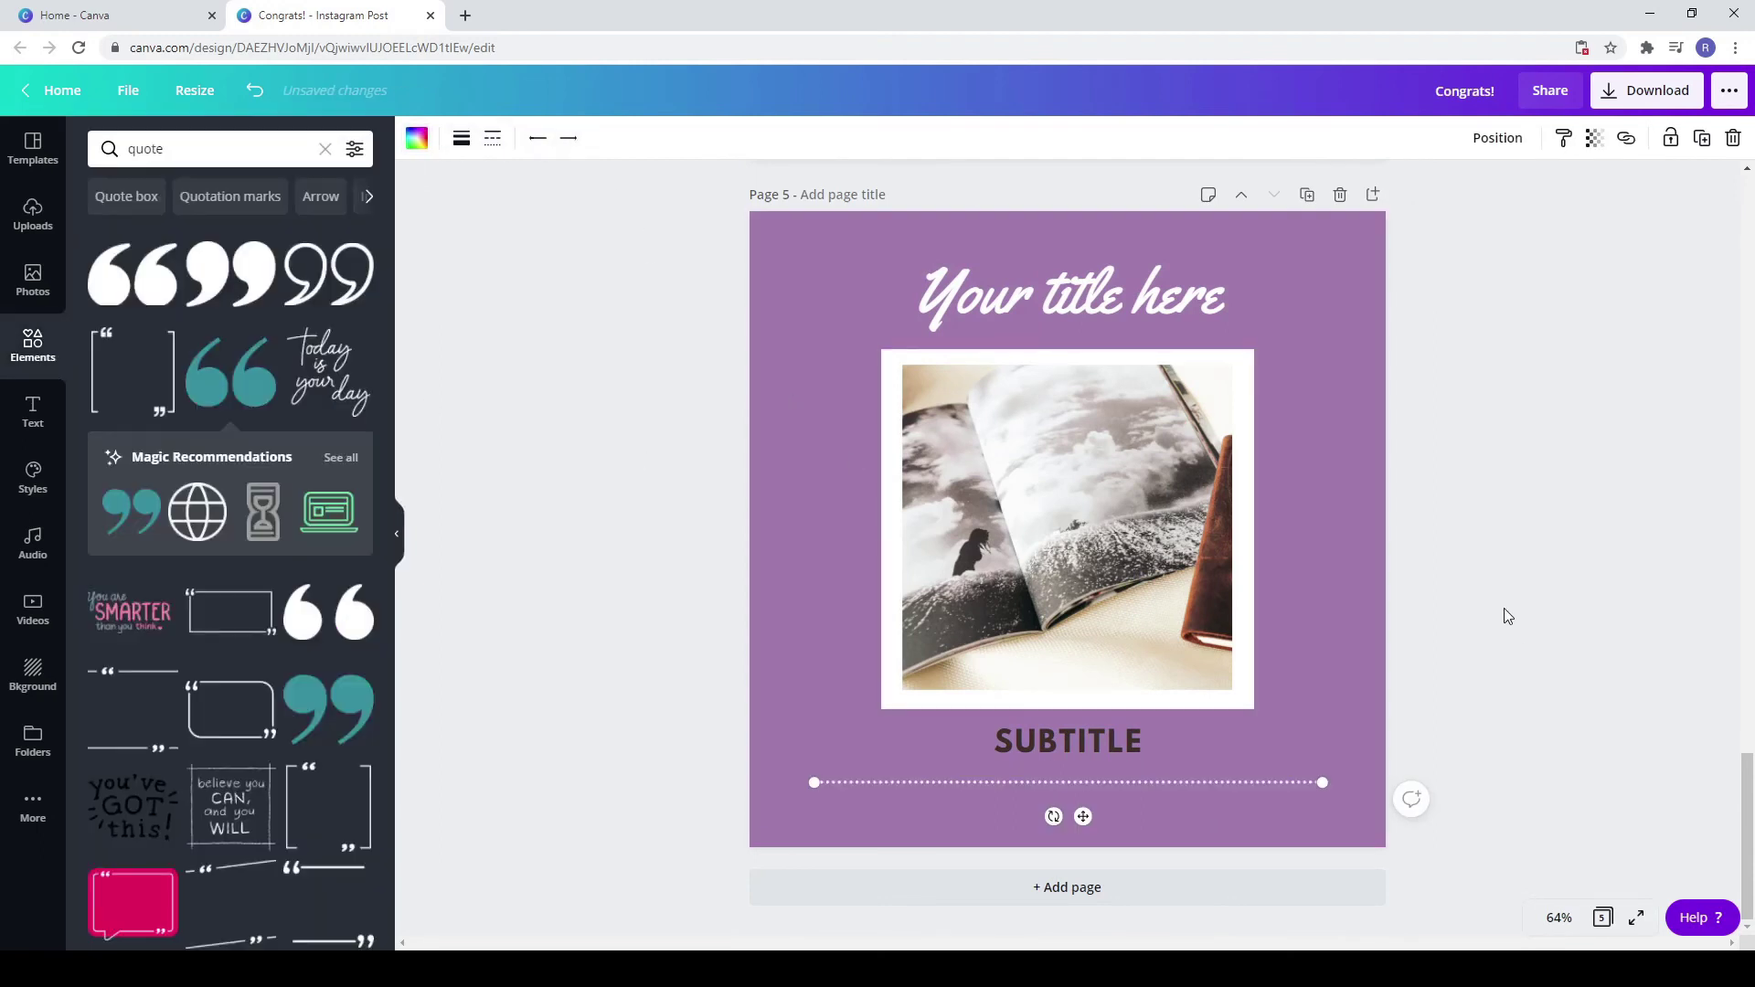
{"action": "left_click", "coordinate": [1504, 600]}
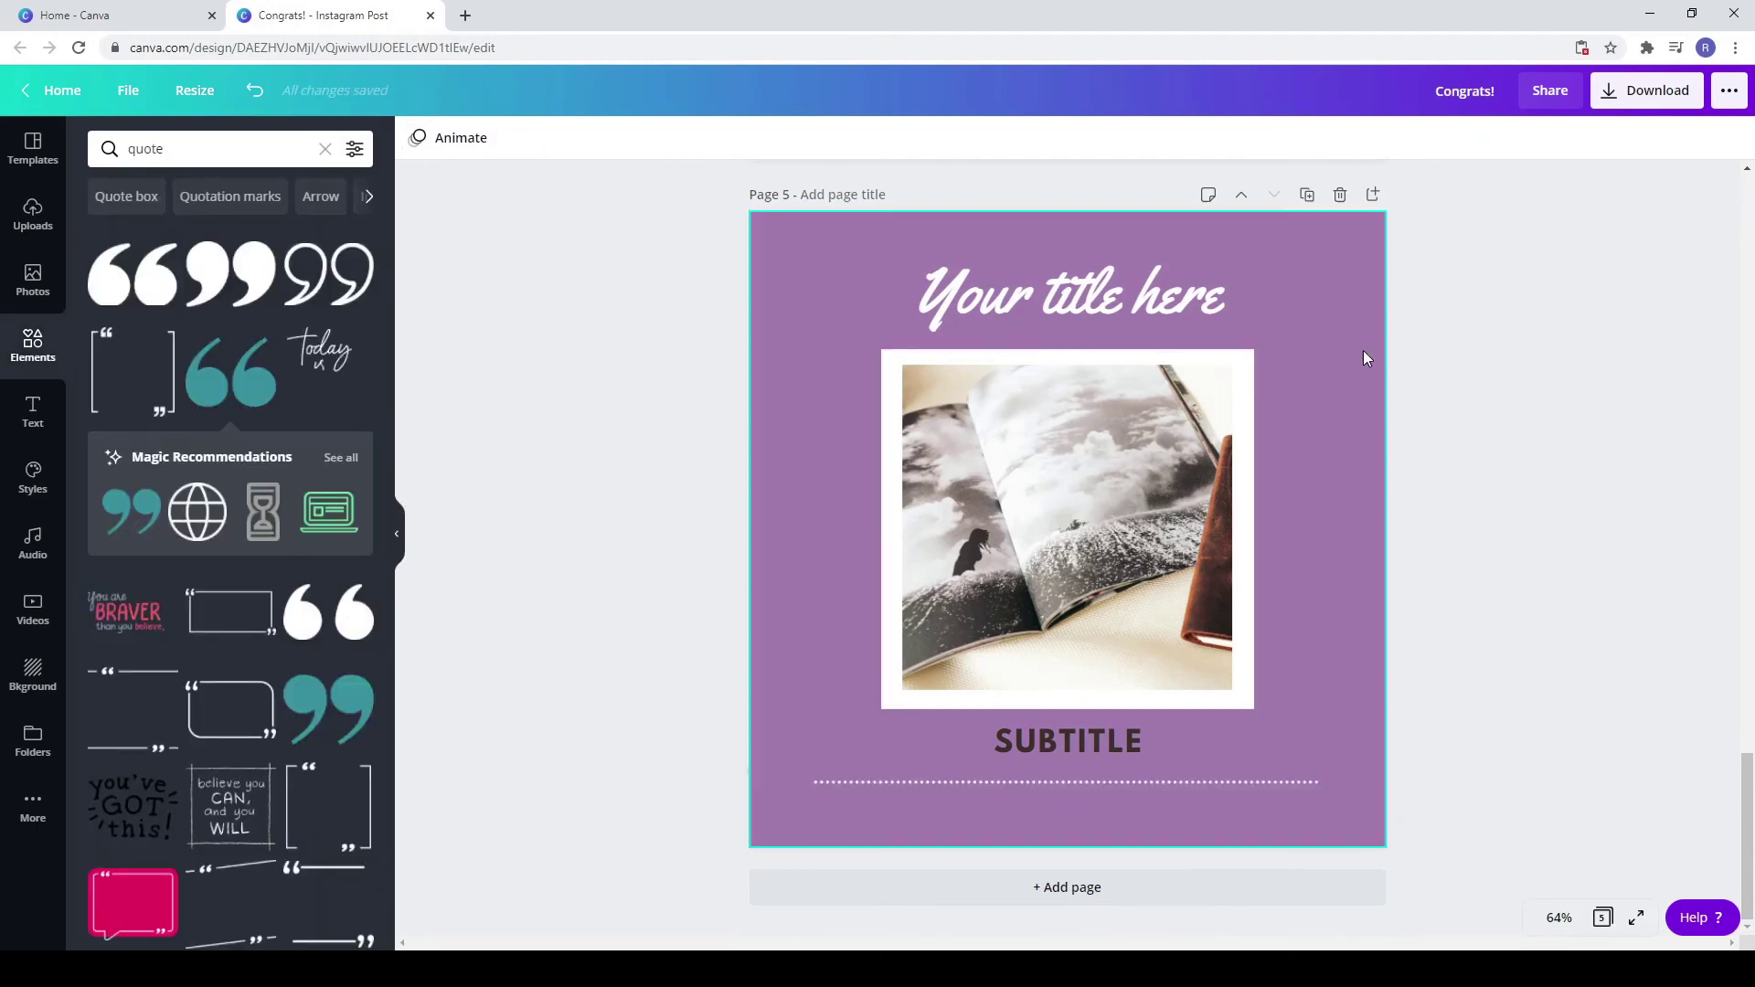
Step: Add a new page after page 5 and set its background to the light lilac document colour
{"action": "left_click", "coordinate": [1372, 194]}
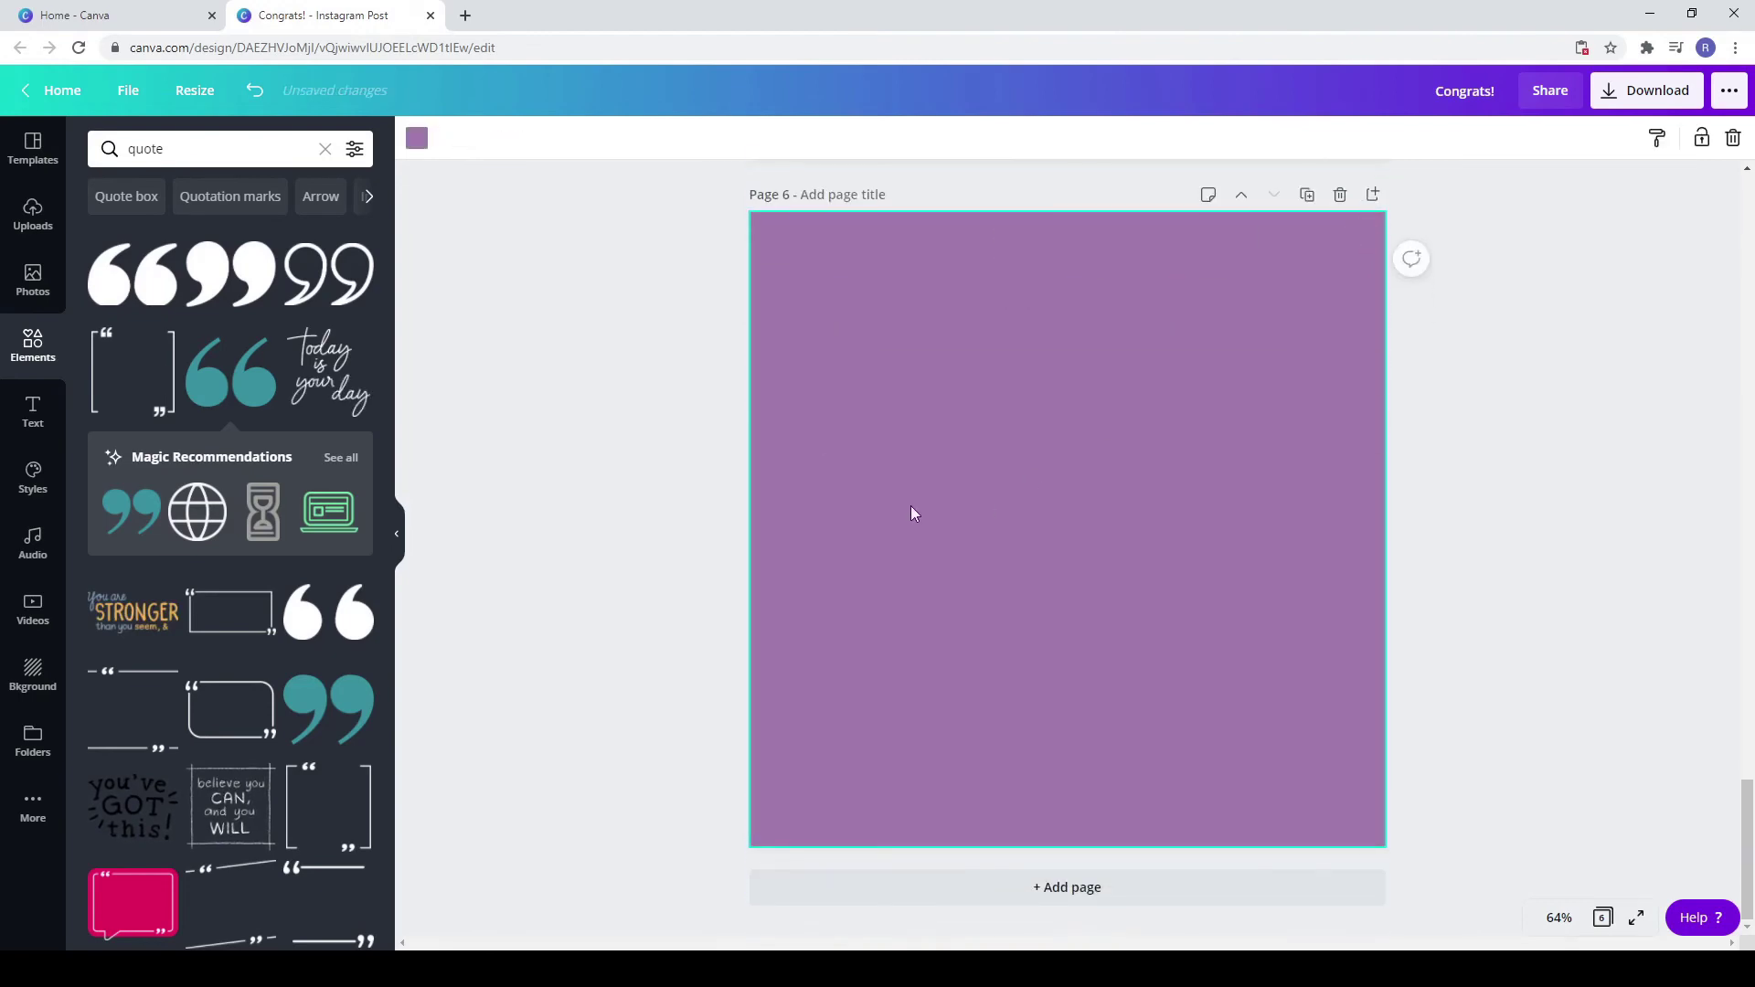
{"action": "left_click", "coordinate": [408, 138]}
{"action": "left_click", "coordinate": [204, 317]}
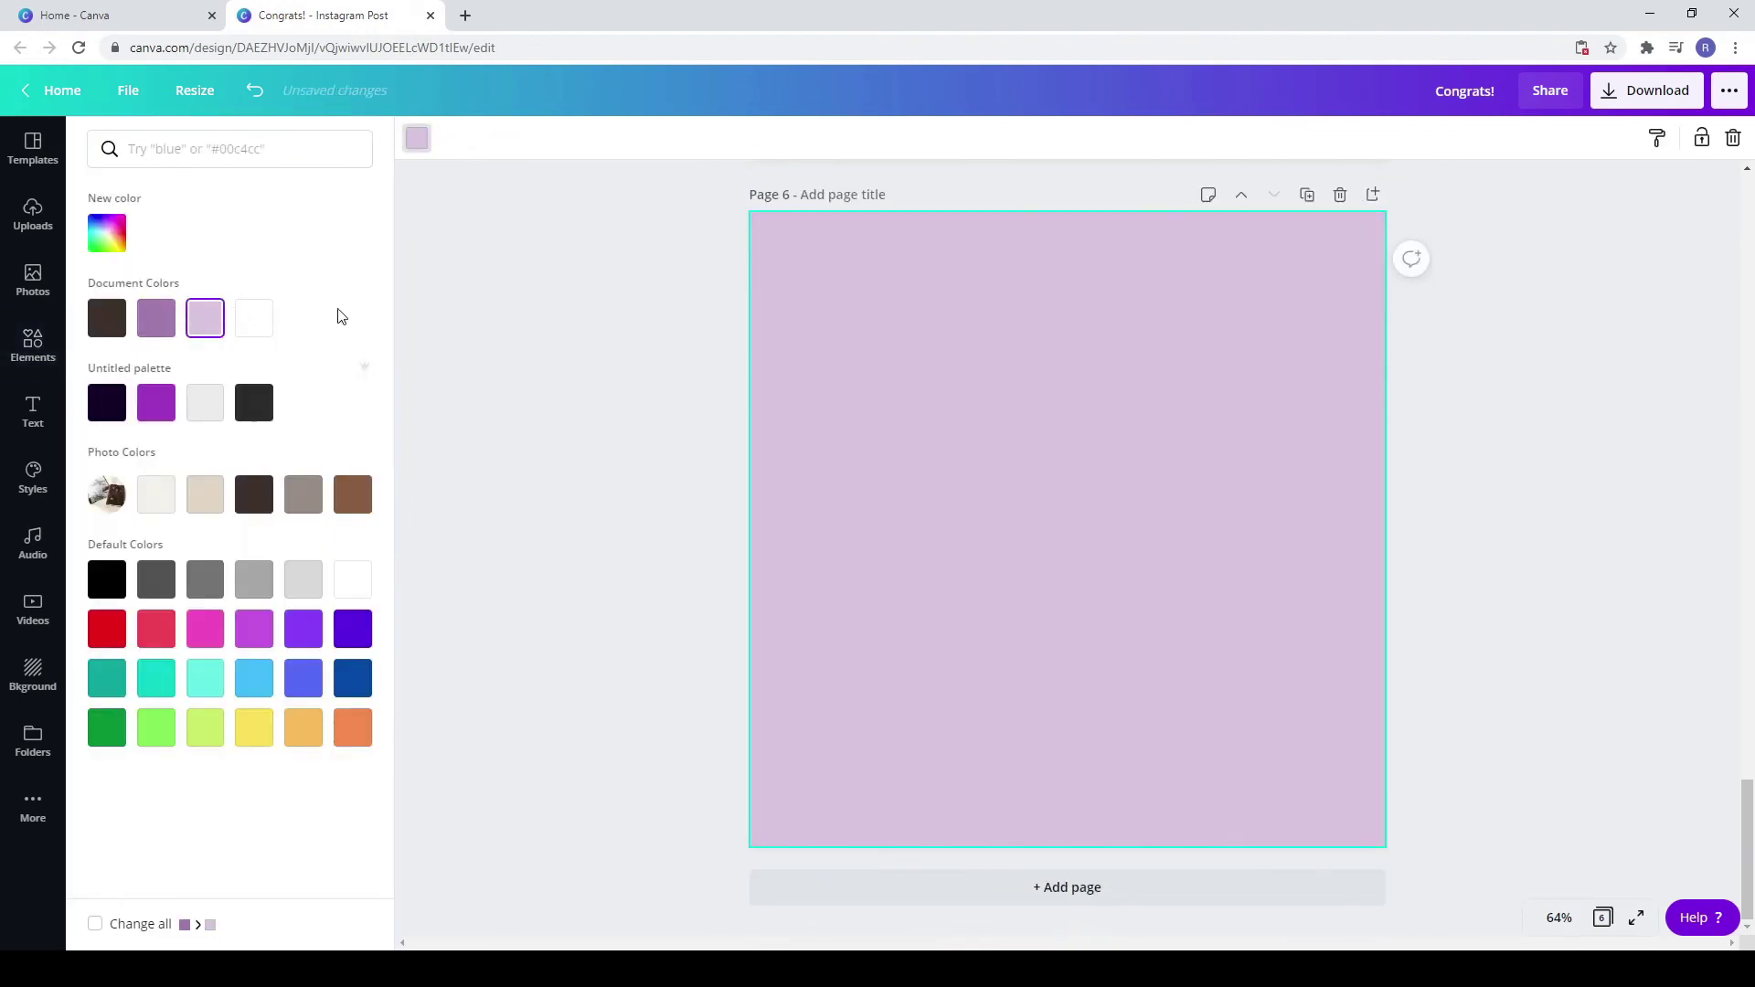
Step: Copy the dark dotted line from page 4 onto page 6, near the page's lower edge
{"action": "scroll", "coordinate": [1082, 536], "scroll_direction": "up", "scroll_amount": 3}
{"action": "scroll", "coordinate": [1081, 537], "scroll_direction": "up", "scroll_amount": 8}
{"action": "right_click", "coordinate": [1046, 501]}
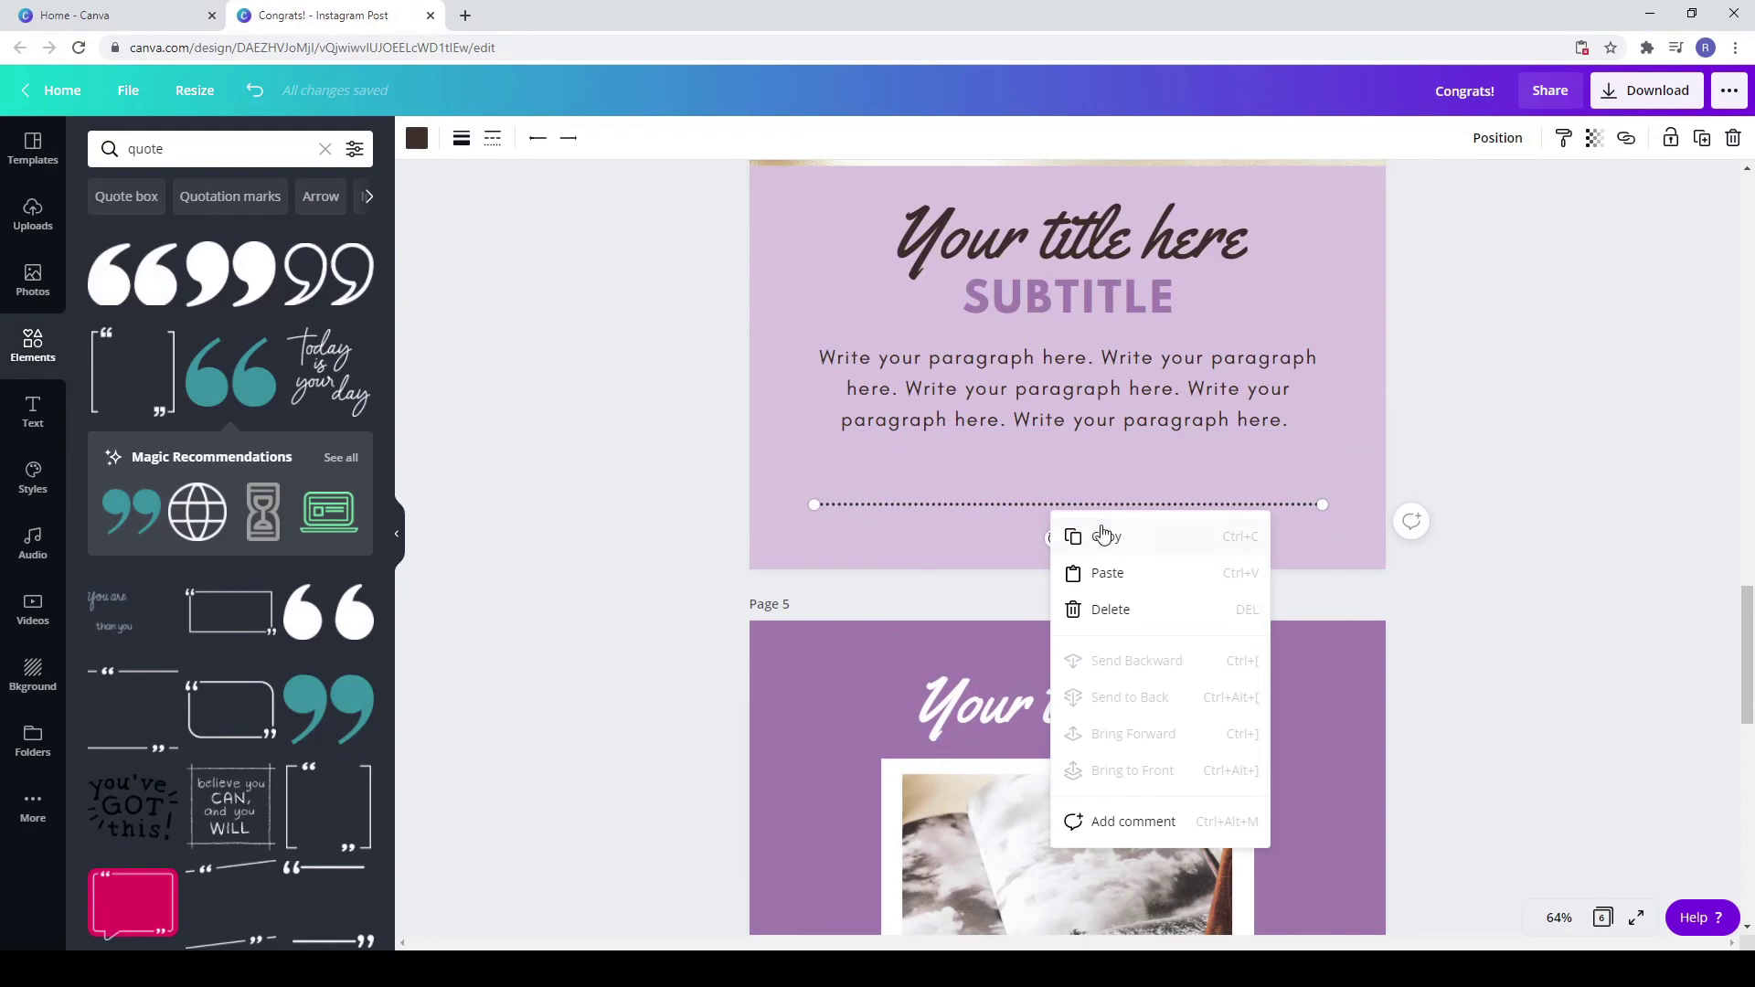
{"action": "key", "text": "Escape"}
{"action": "scroll", "coordinate": [1090, 672], "scroll_direction": "down", "scroll_amount": 10}
{"action": "scroll", "coordinate": [1097, 530], "scroll_direction": "down", "scroll_amount": 2}
{"action": "key", "text": "ctrl+v"}
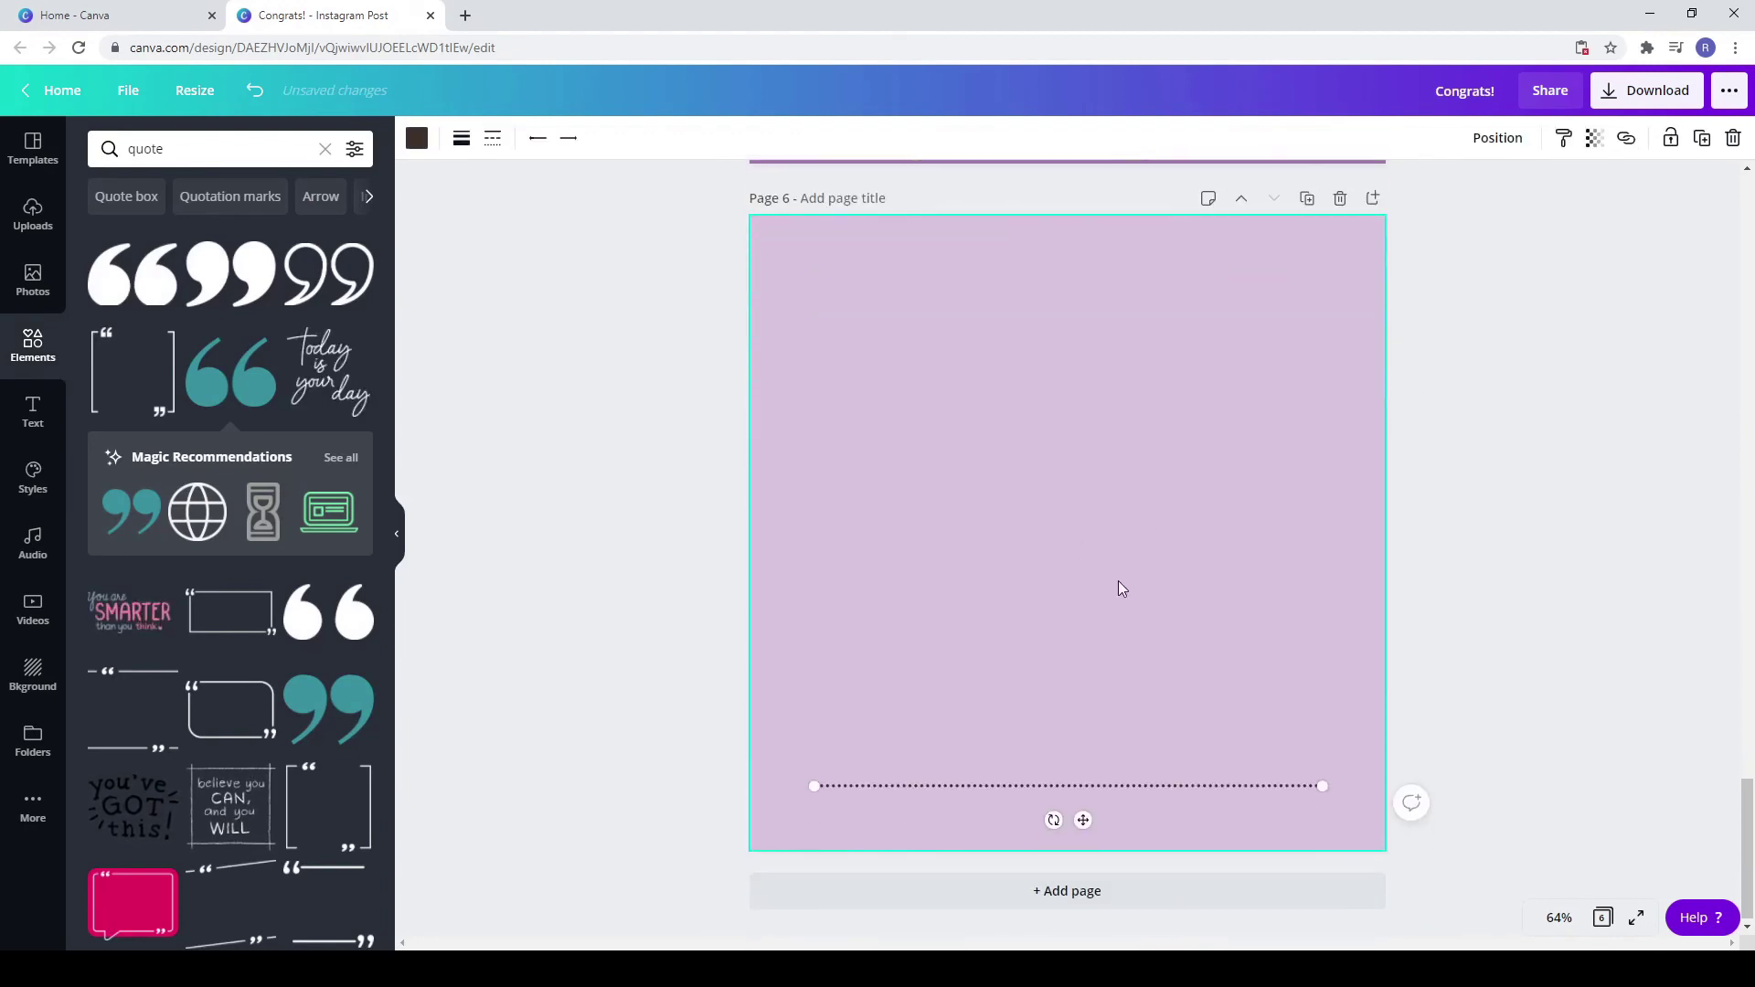
Step: Paste a second dotted line on page 6 and move it near the page's upper edge, aligned with the lower one
{"action": "left_click", "coordinate": [1167, 677]}
{"action": "key", "text": "ctrl+v"}
{"action": "left_click_drag", "start_coordinate": [1098, 796], "coordinate": [1078, 276]}
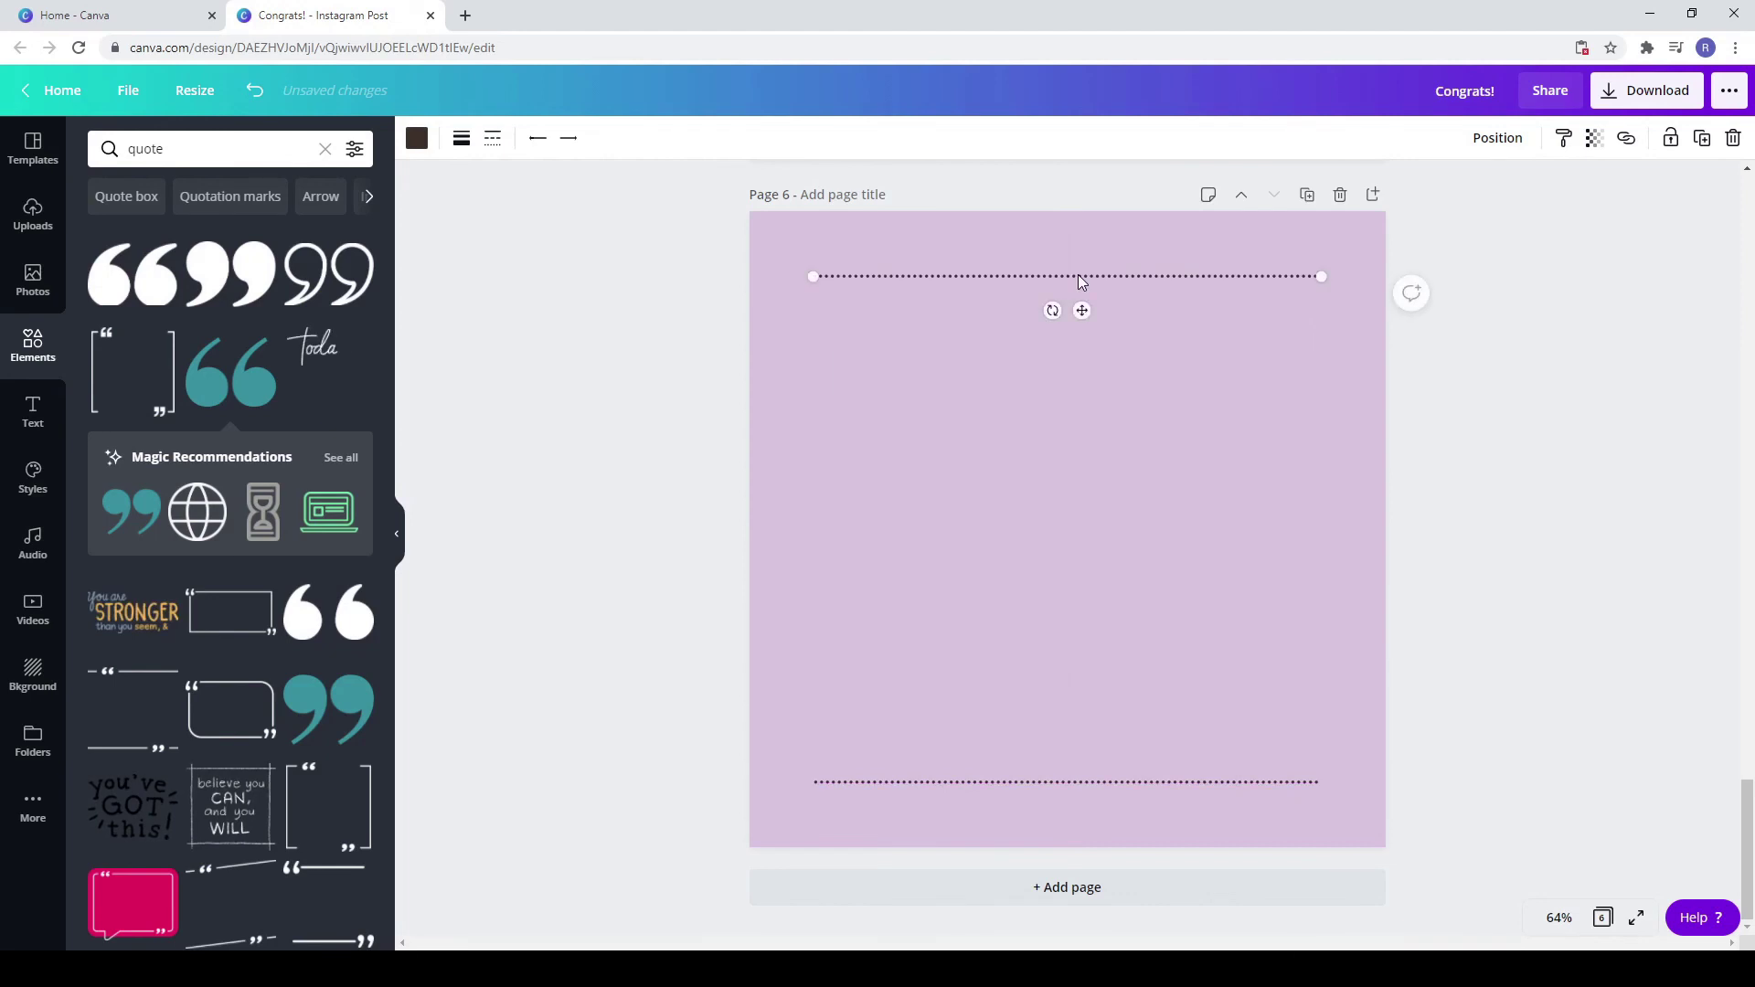
{"action": "left_click", "coordinate": [1189, 482]}
Step: Copy the grouped photo and white frame from page 5 onto page 6
{"action": "scroll", "coordinate": [1094, 548], "scroll_direction": "up", "scroll_amount": 5}
{"action": "scroll", "coordinate": [1094, 548], "scroll_direction": "up", "scroll_amount": 2}
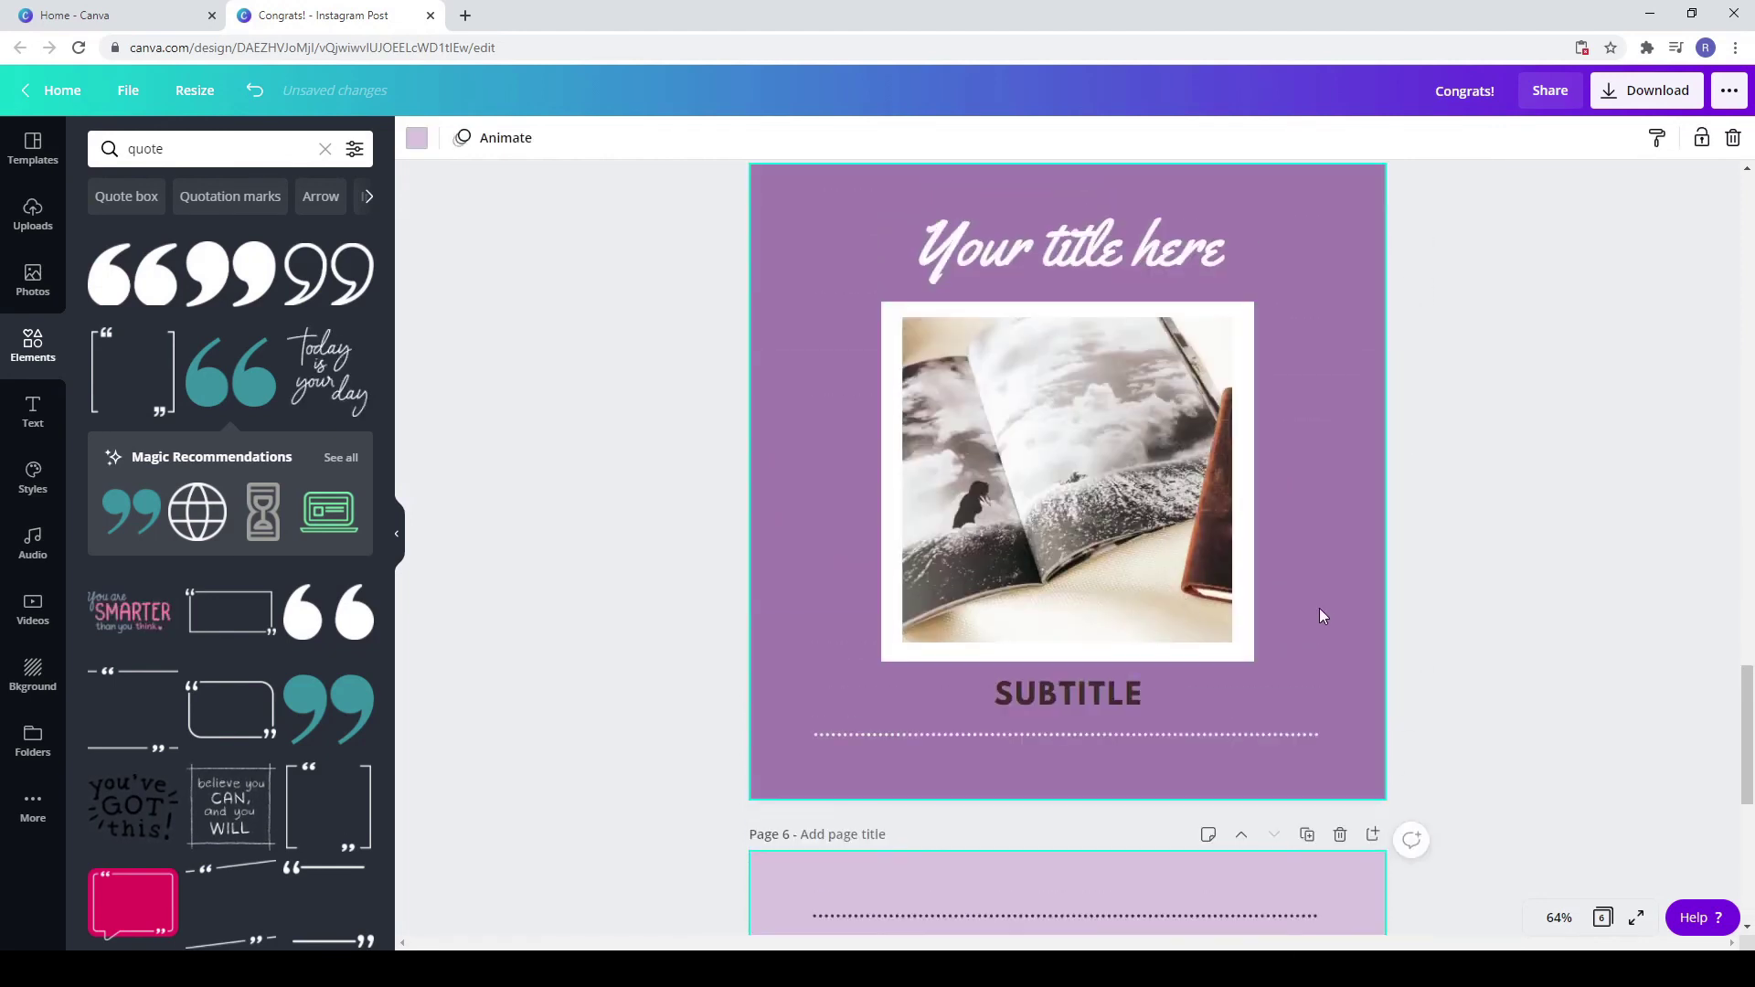
{"action": "left_click_drag", "start_coordinate": [1308, 644], "coordinate": [974, 463]}
{"action": "right_click", "coordinate": [975, 462]}
{"action": "left_click", "coordinate": [1033, 492]}
{"action": "scroll", "coordinate": [1006, 661], "scroll_direction": "down", "scroll_amount": 5}
{"action": "left_click", "coordinate": [989, 720]}
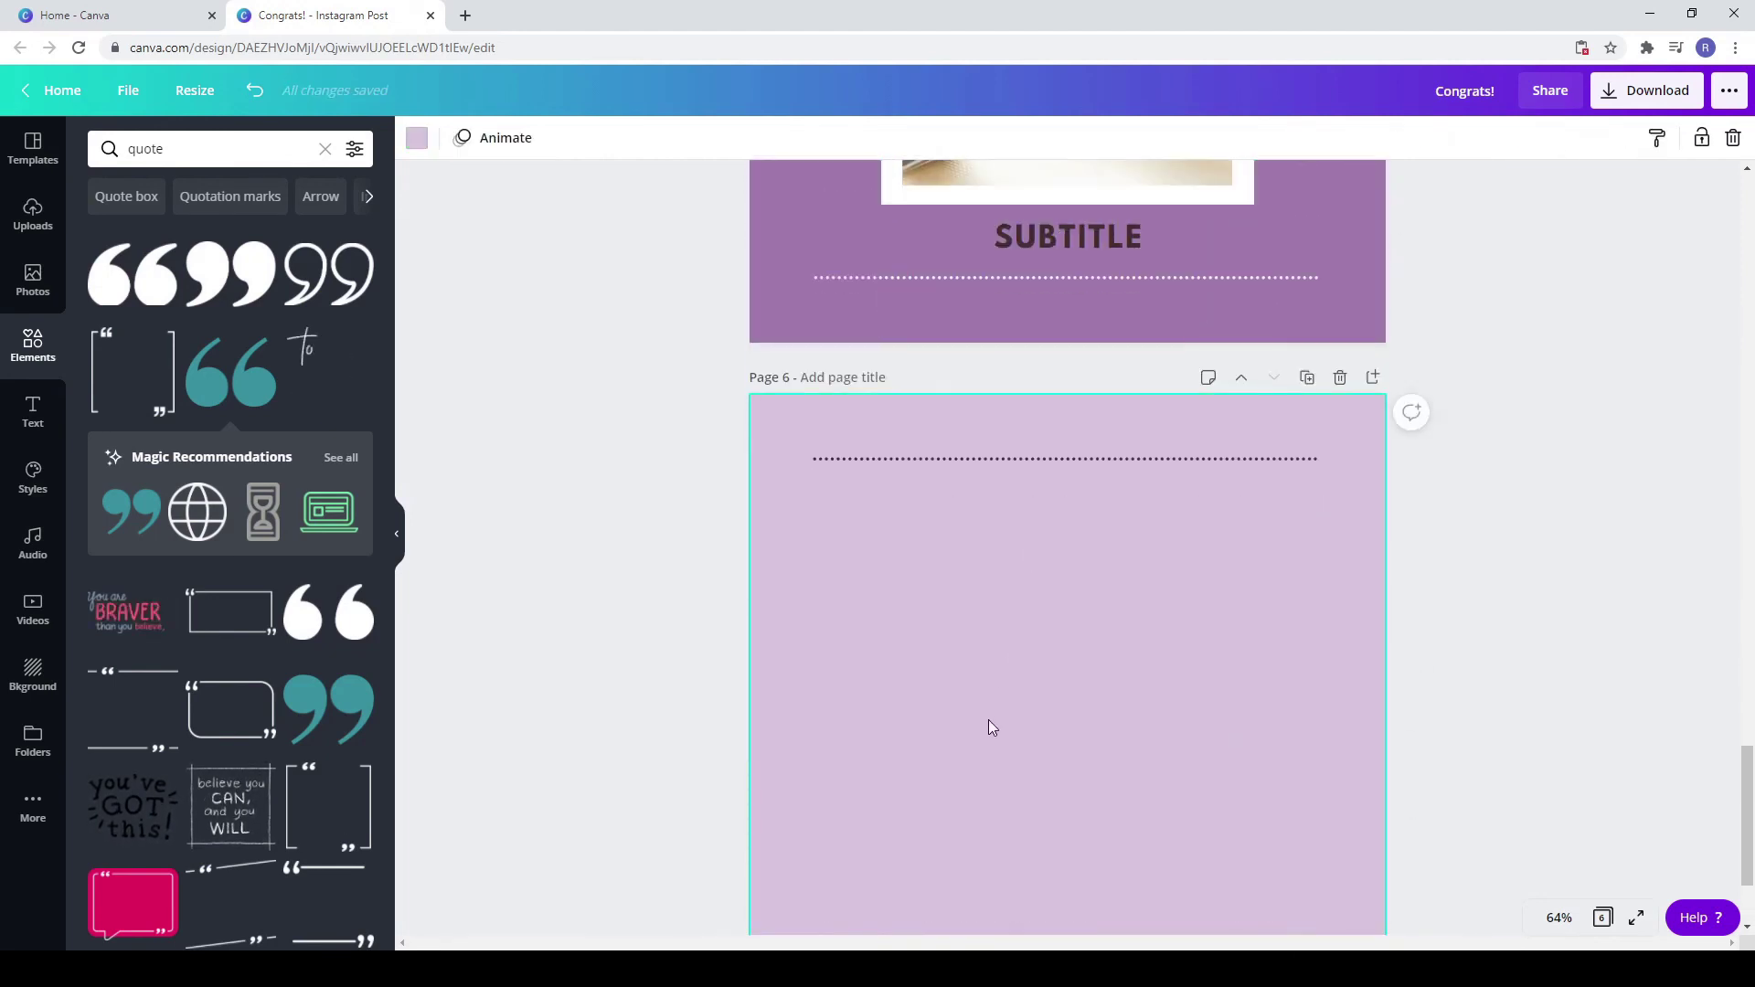
{"action": "key", "text": "ctrl+v"}
Step: Shrink page 6's framed photo to about half the dotted line's width and align it with the line's left end, just below the upper line
{"action": "scroll", "coordinate": [1061, 737], "scroll_direction": "down", "scroll_amount": 2}
{"action": "left_click_drag", "start_coordinate": [1259, 711], "coordinate": [1130, 590]}
{"action": "left_click_drag", "start_coordinate": [1062, 488], "coordinate": [996, 454]}
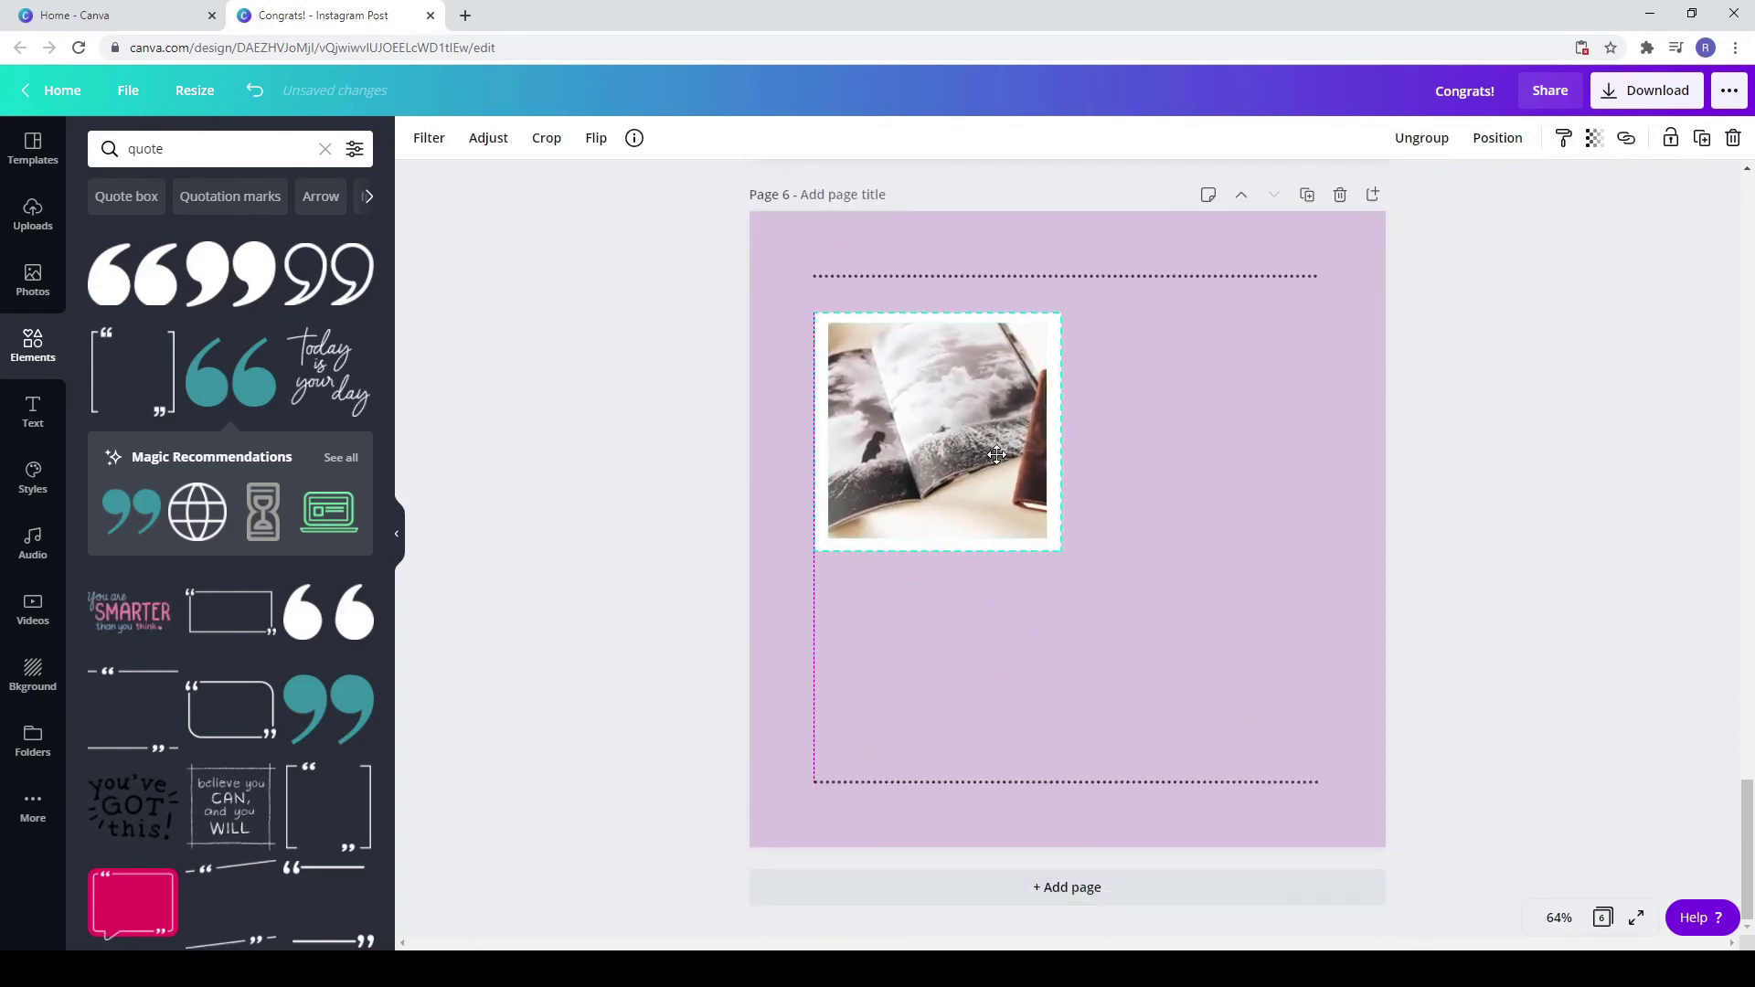
{"action": "left_click_drag", "start_coordinate": [1067, 554], "coordinate": [1082, 571]}
{"action": "left_click", "coordinate": [1146, 593]}
Step: Copy the title and subtitle together from page 4 onto page 6
{"action": "scroll", "coordinate": [841, 799], "scroll_direction": "up", "scroll_amount": 4}
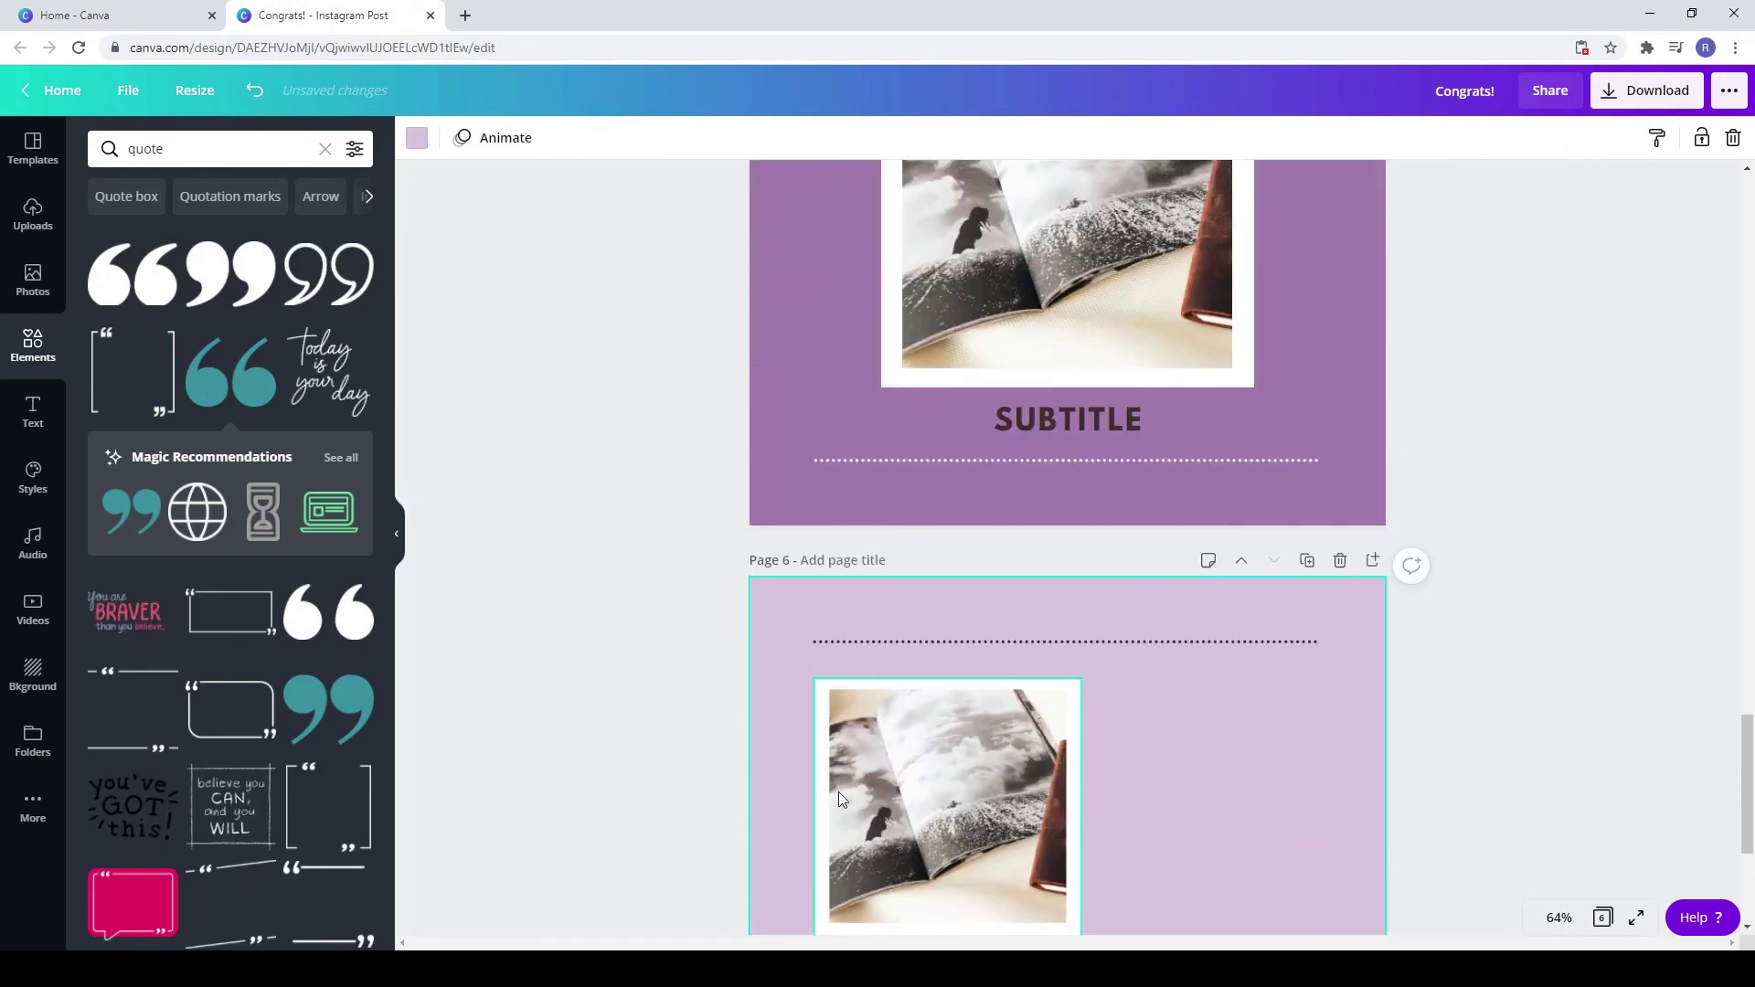
{"action": "scroll", "coordinate": [717, 859], "scroll_direction": "down", "scroll_amount": 4}
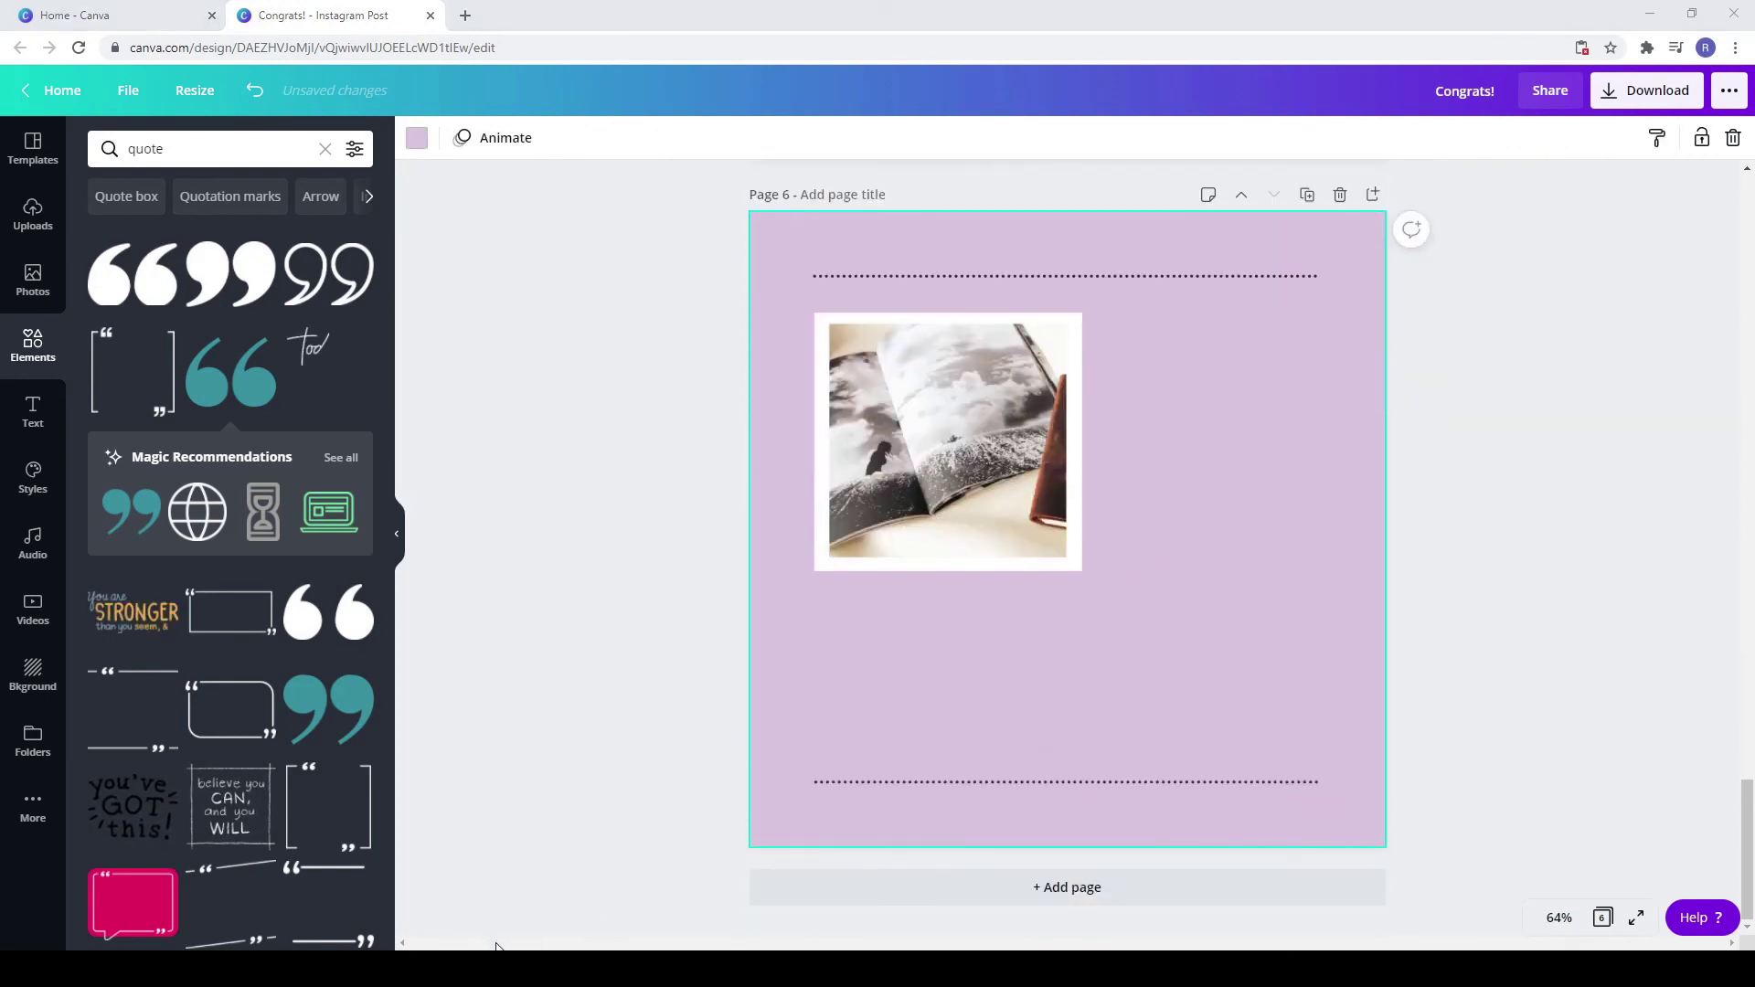
{"action": "scroll", "coordinate": [1370, 673], "scroll_direction": "up", "scroll_amount": 15}
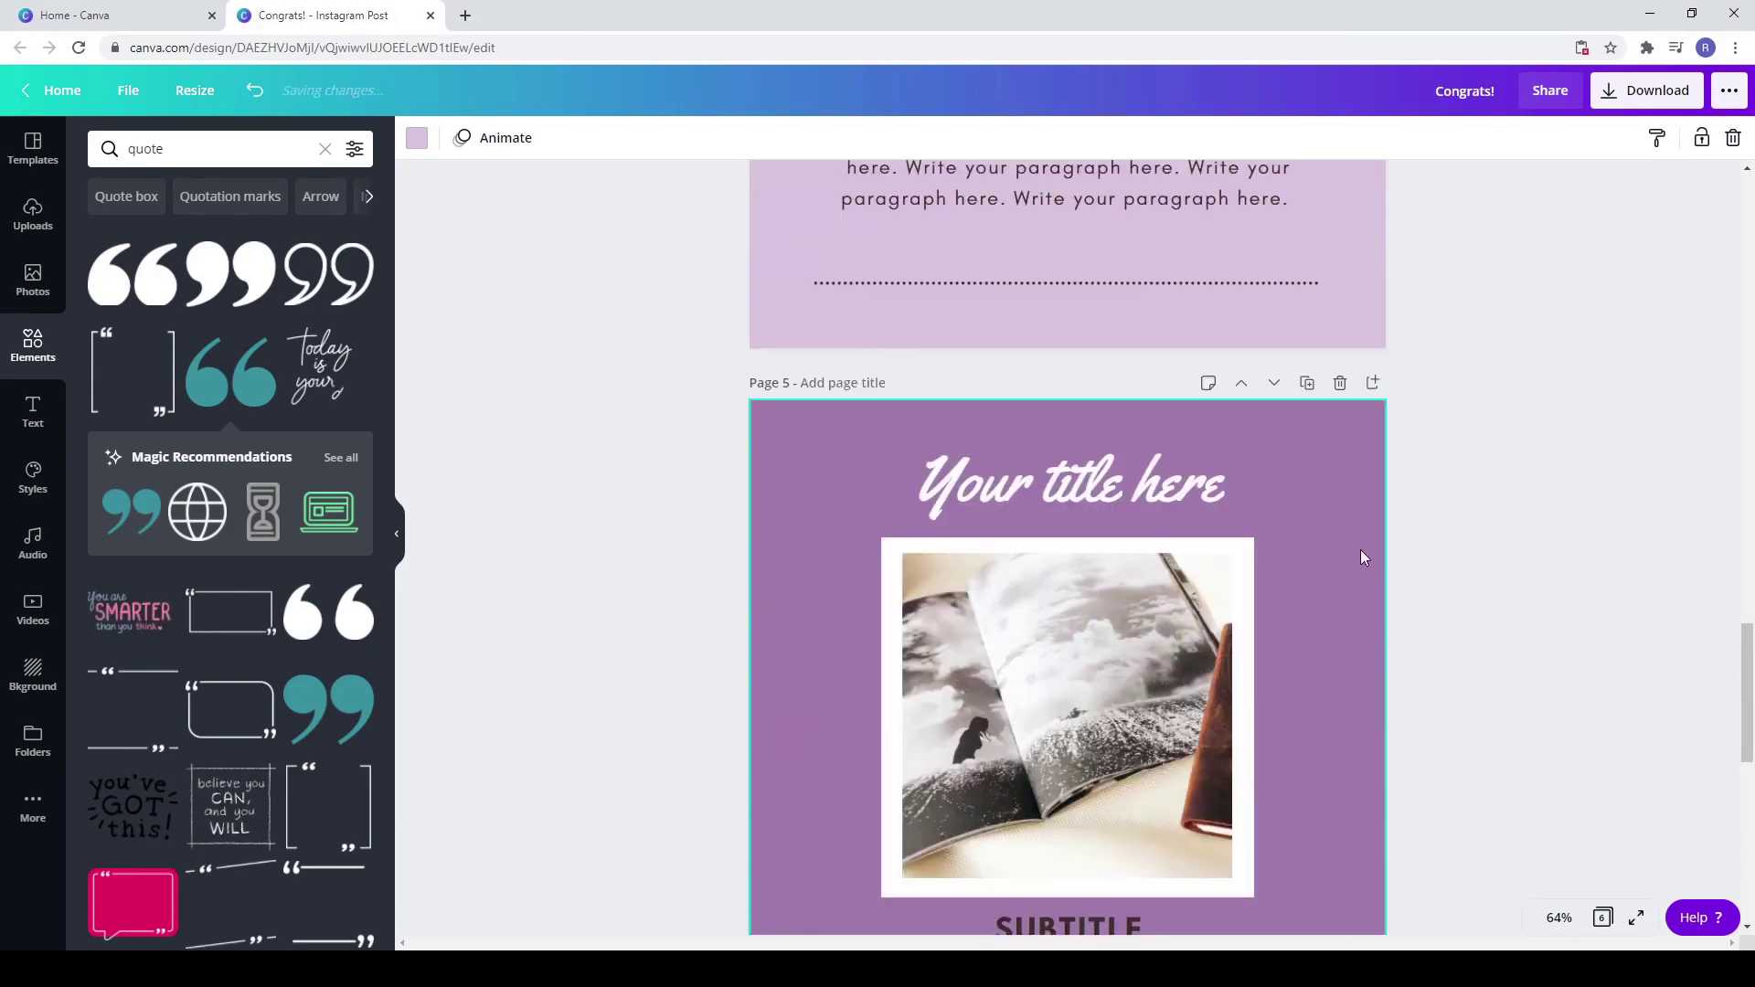
{"action": "left_click_drag", "start_coordinate": [1276, 691], "coordinate": [1084, 590]}
{"action": "right_click", "coordinate": [1084, 589]}
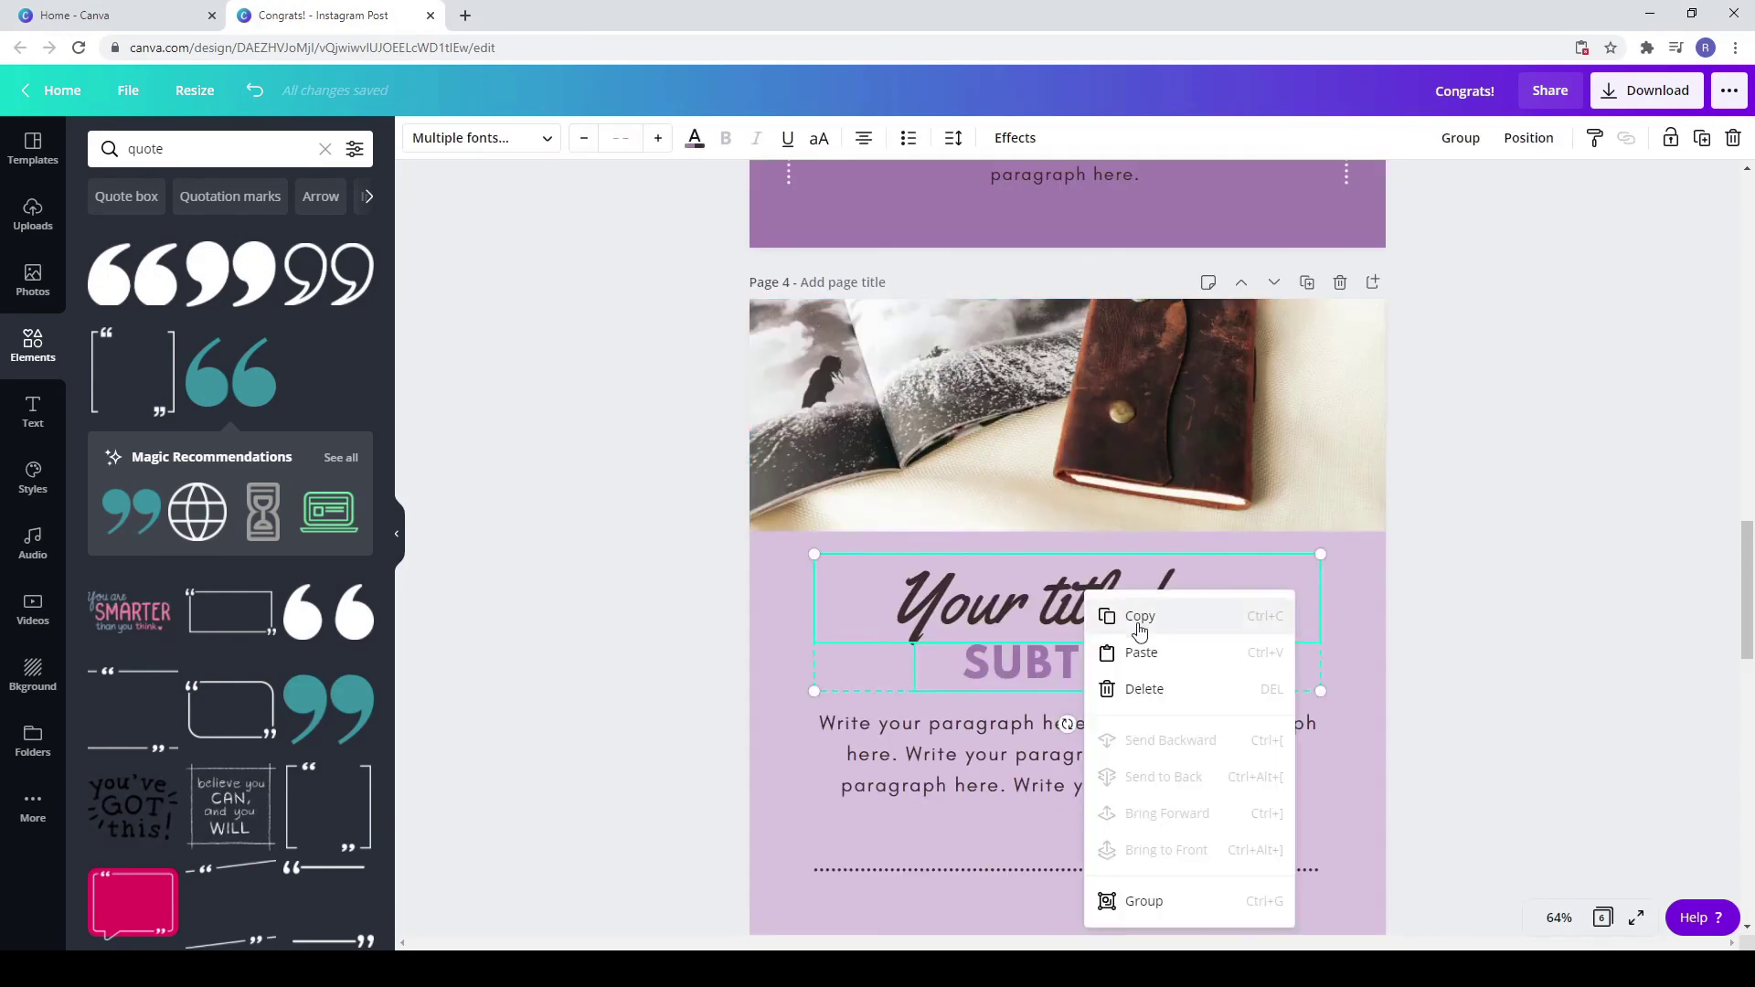
{"action": "scroll", "coordinate": [1172, 606], "scroll_direction": "down", "scroll_amount": 15}
{"action": "left_click", "coordinate": [1195, 525]}
{"action": "key", "text": "ctrl+v"}
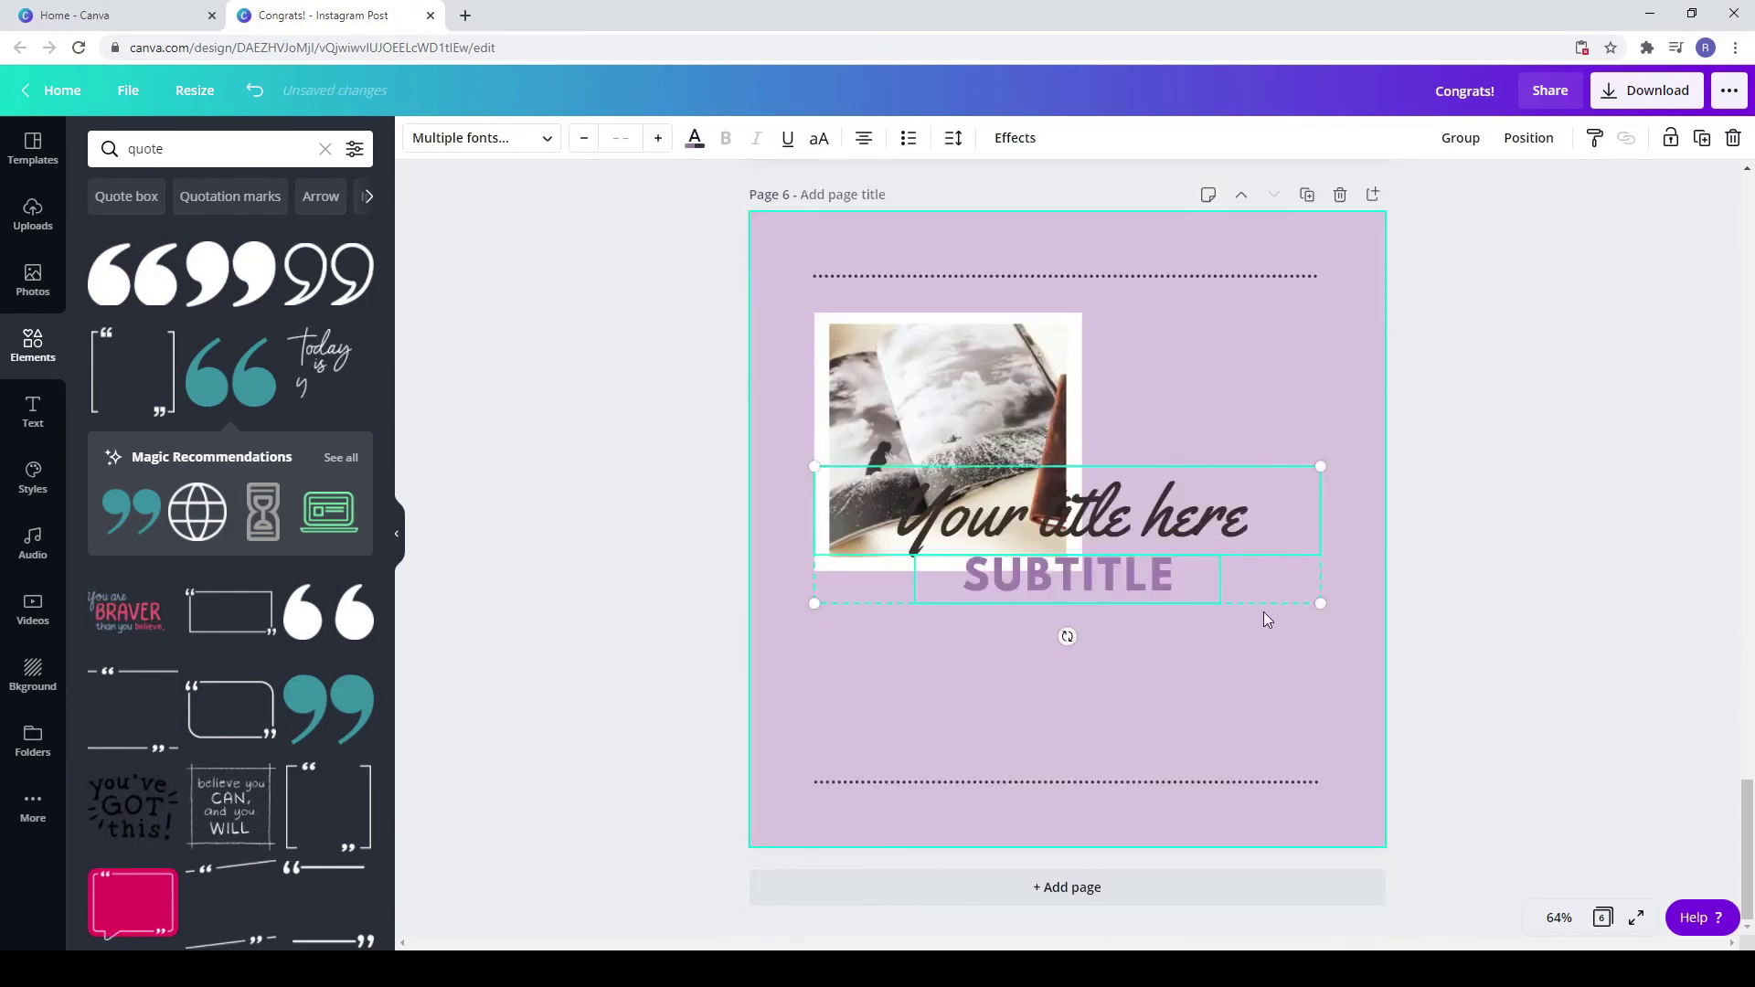
Step: Shrink page 6's title and subtitle to about 506 by 137 px overall and place them to the right of the photo
{"action": "left_click_drag", "start_coordinate": [1320, 602], "coordinate": [1108, 540]}
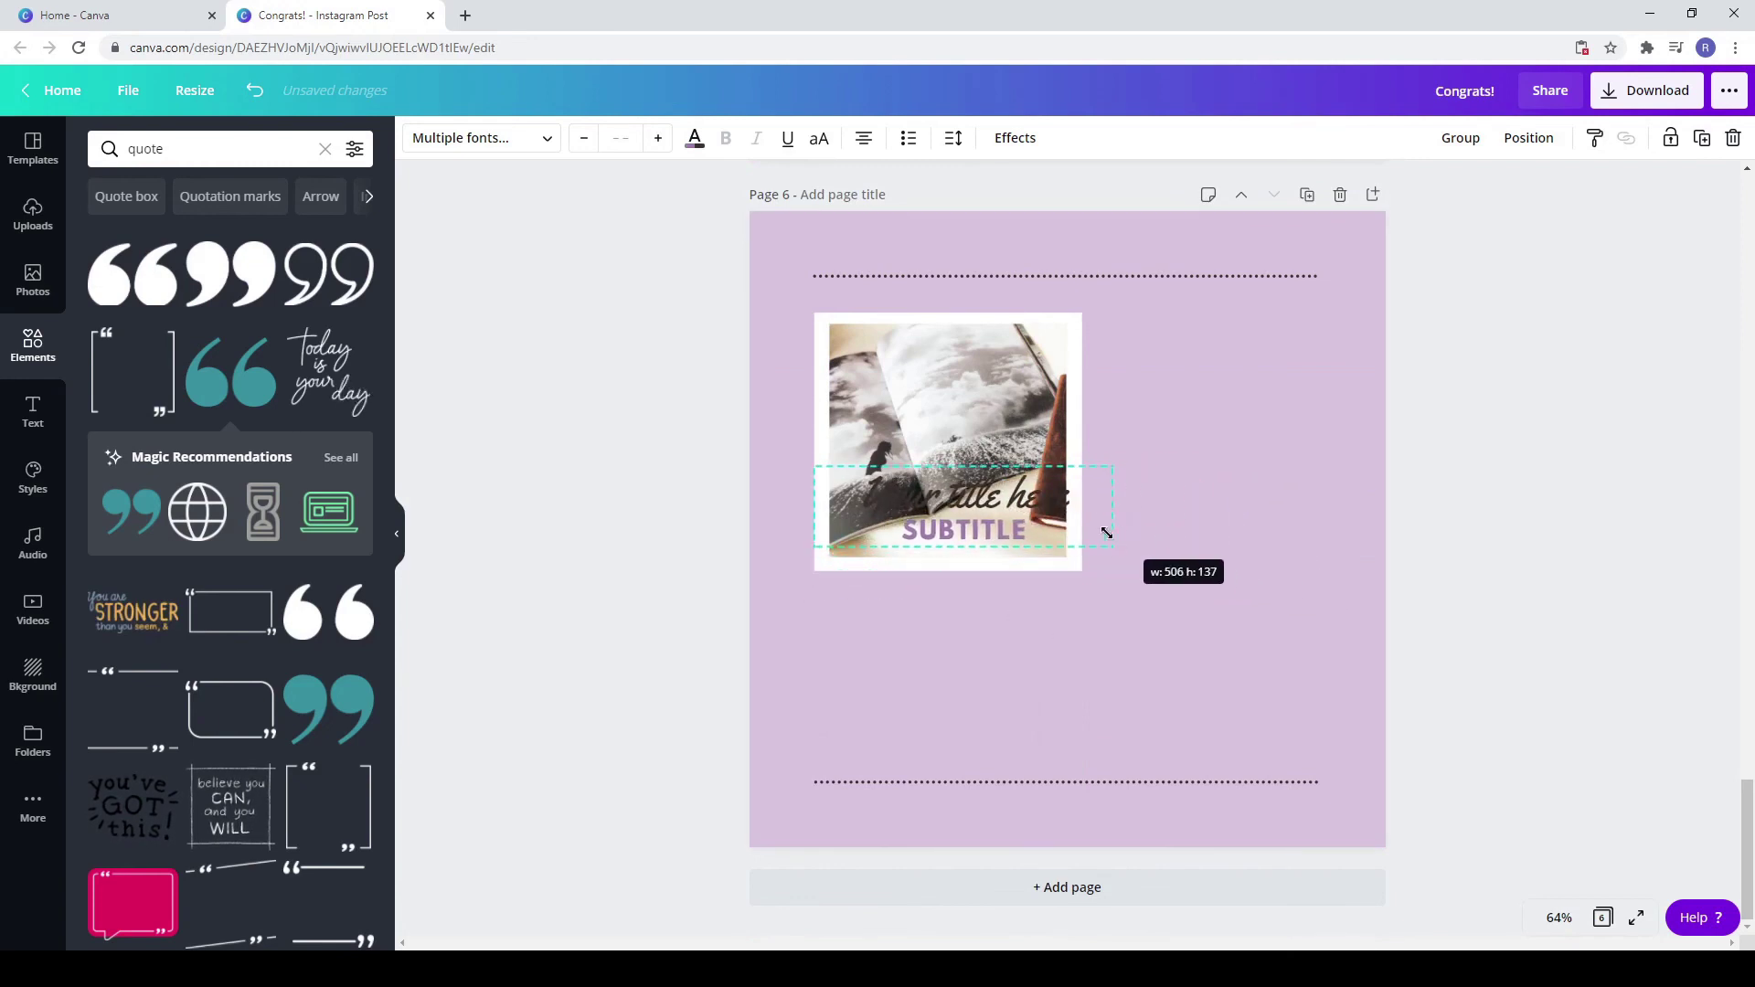
{"action": "left_click_drag", "start_coordinate": [992, 508], "coordinate": [1233, 444]}
{"action": "left_click", "coordinate": [1278, 611]}
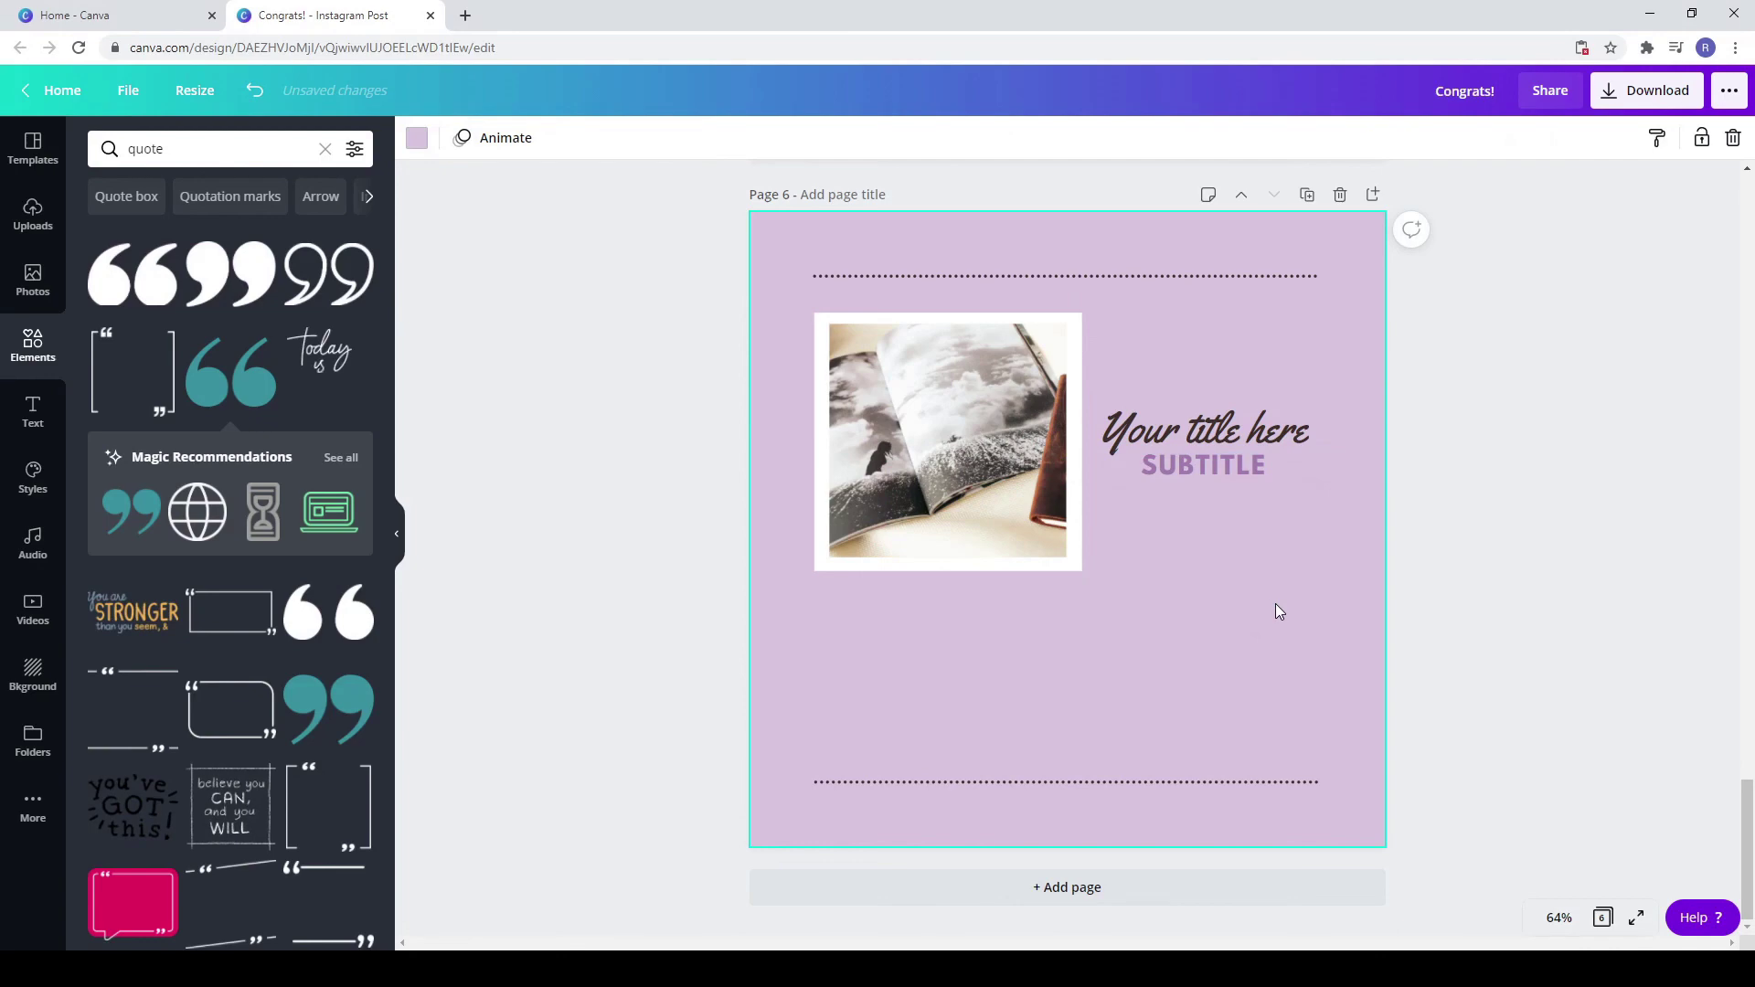
Step: Copy the paragraph from page 4 onto page 6, narrow it to four lines and centre it between the photo and lower dotted line
{"action": "scroll", "coordinate": [1275, 603], "scroll_direction": "up", "scroll_amount": 15}
{"action": "left_click", "coordinate": [1094, 650]}
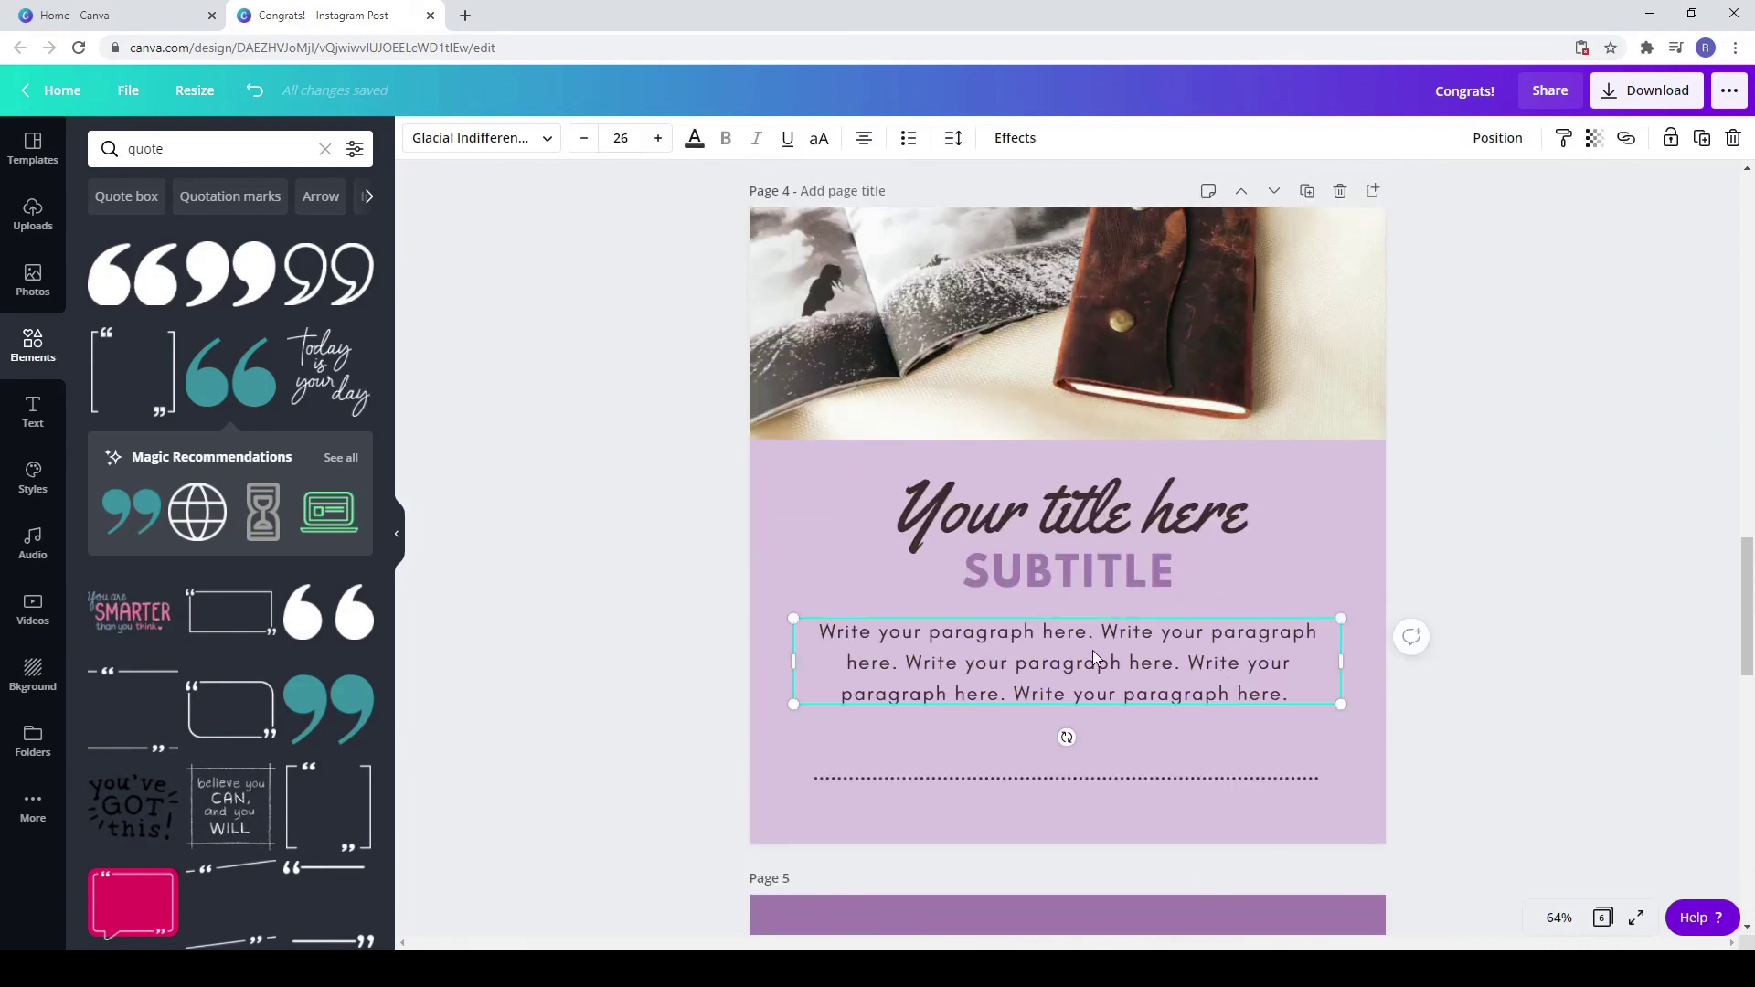
{"action": "right_click", "coordinate": [1094, 650]}
{"action": "left_click", "coordinate": [1148, 632]}
{"action": "scroll", "coordinate": [1157, 639], "scroll_direction": "down", "scroll_amount": 15}
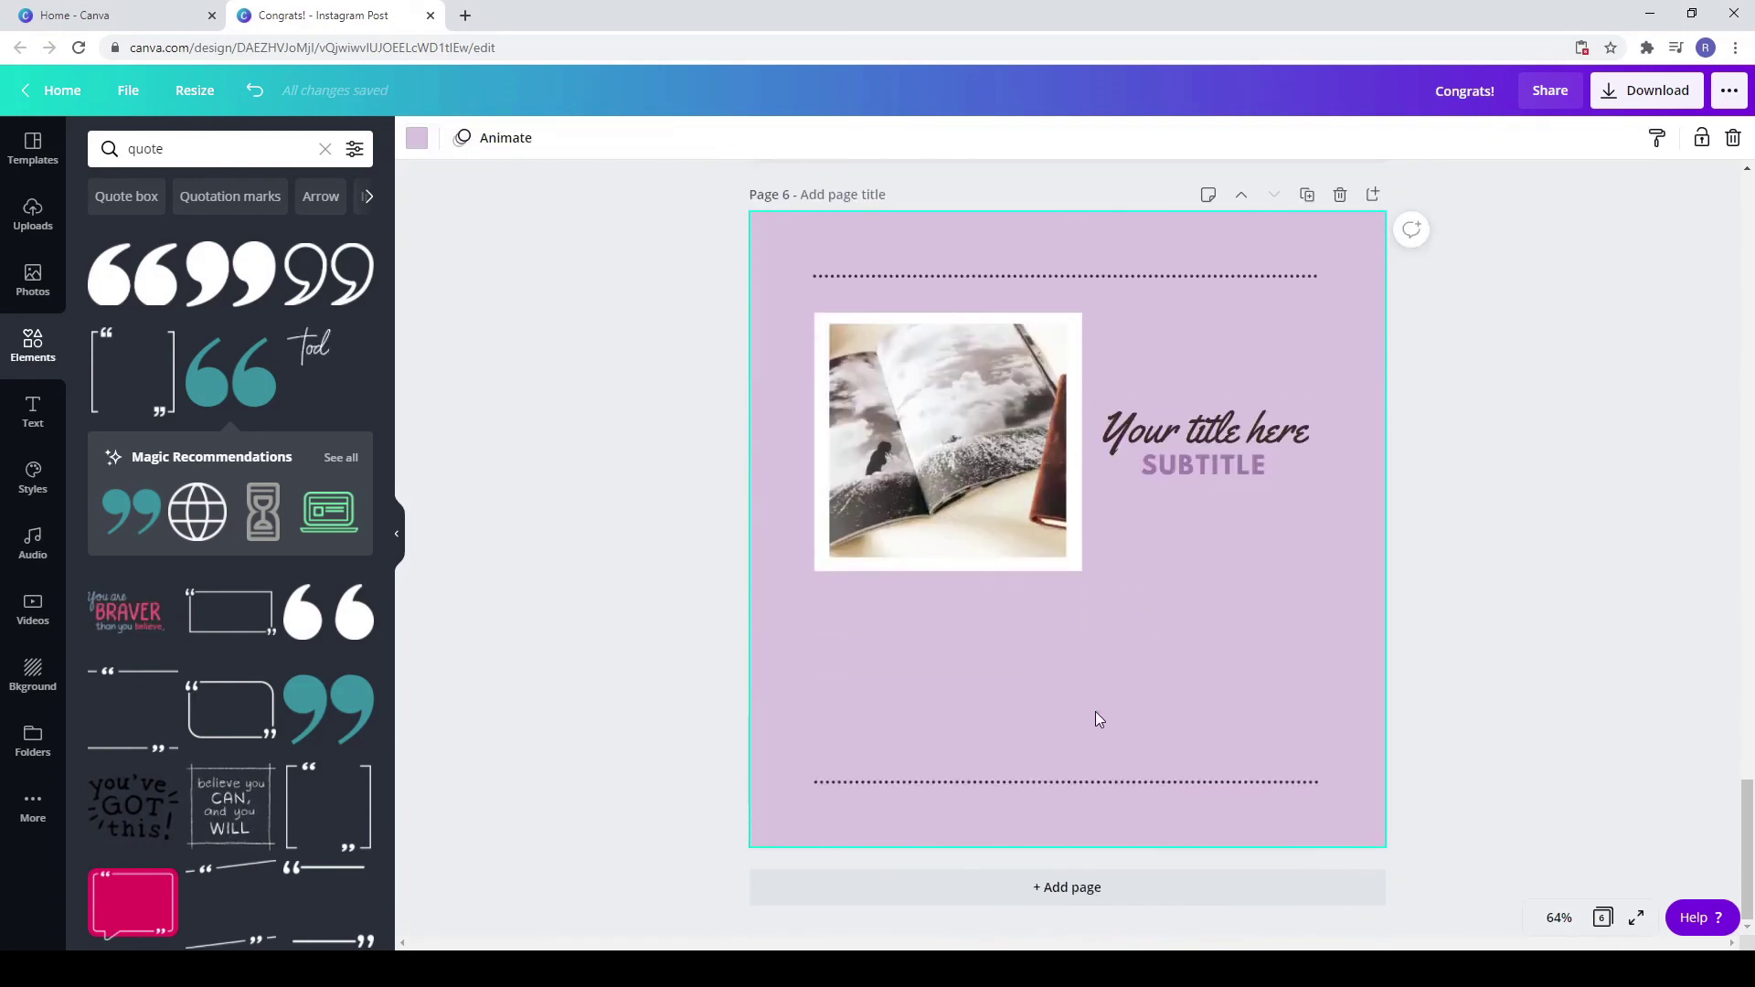
{"action": "key", "text": "ctrl+v"}
{"action": "left_click_drag", "start_coordinate": [1347, 668], "coordinate": [1277, 670]}
{"action": "left_click_drag", "start_coordinate": [1150, 658], "coordinate": [1181, 662]}
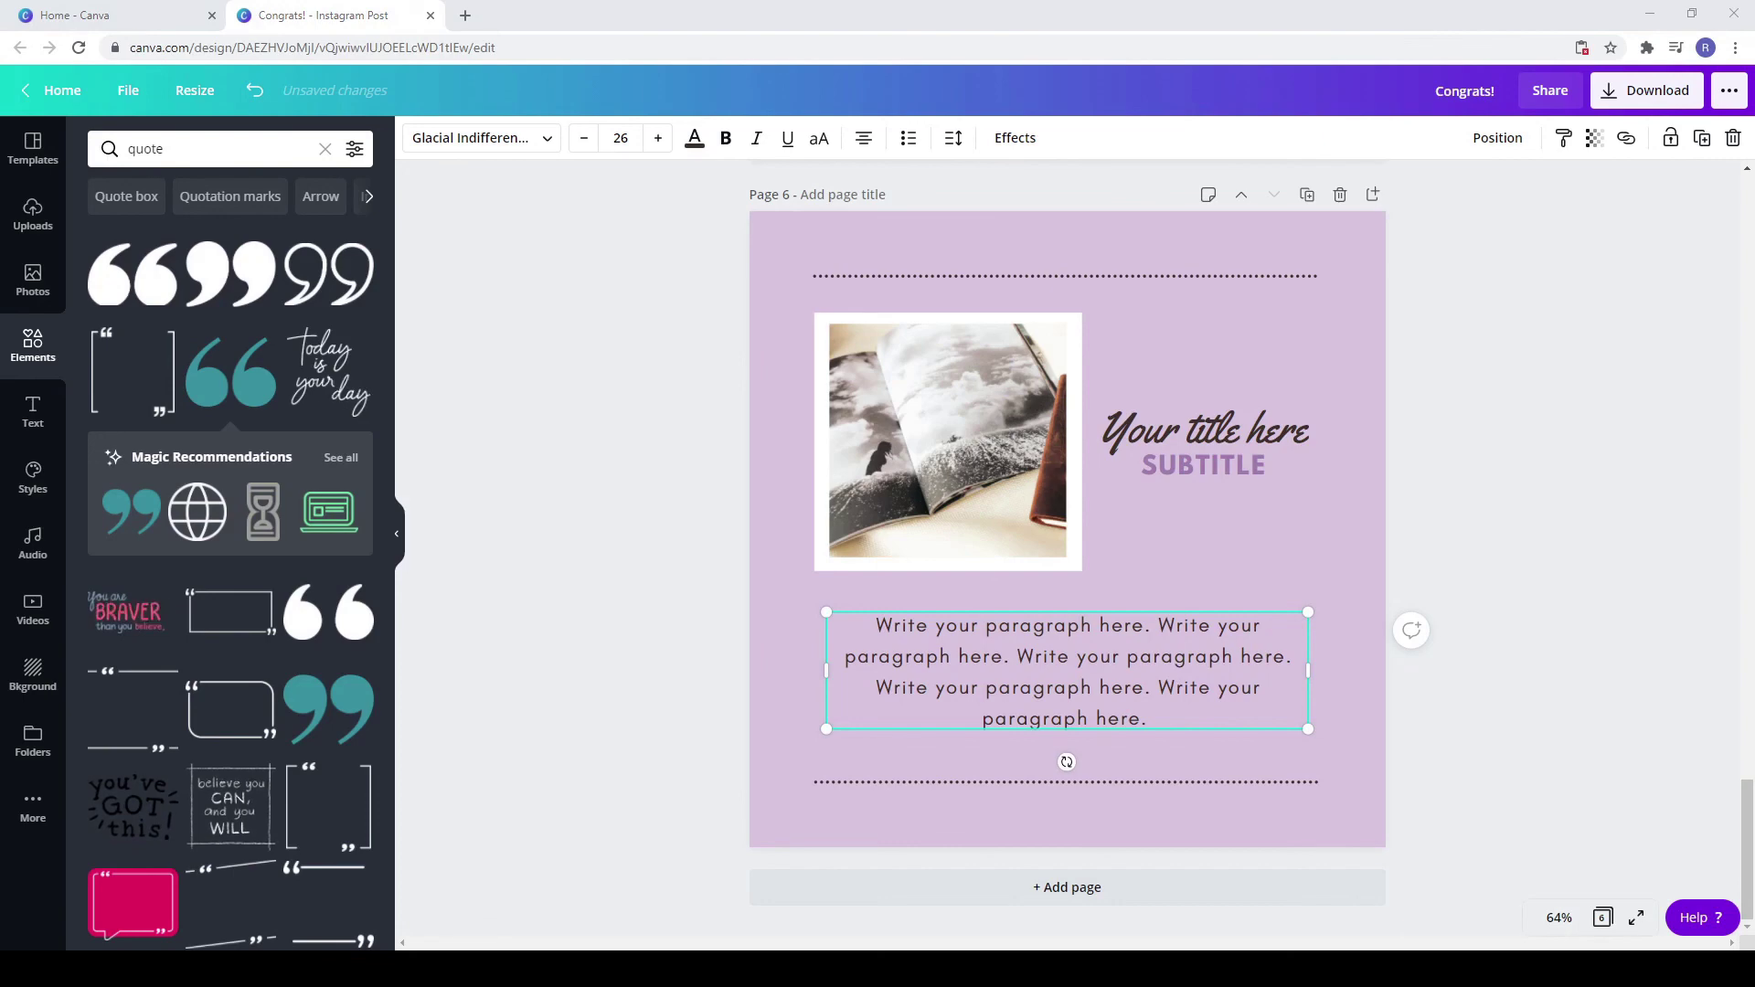
Step: Colour the paragraph text on page 6 white
{"action": "left_click", "coordinate": [695, 138]}
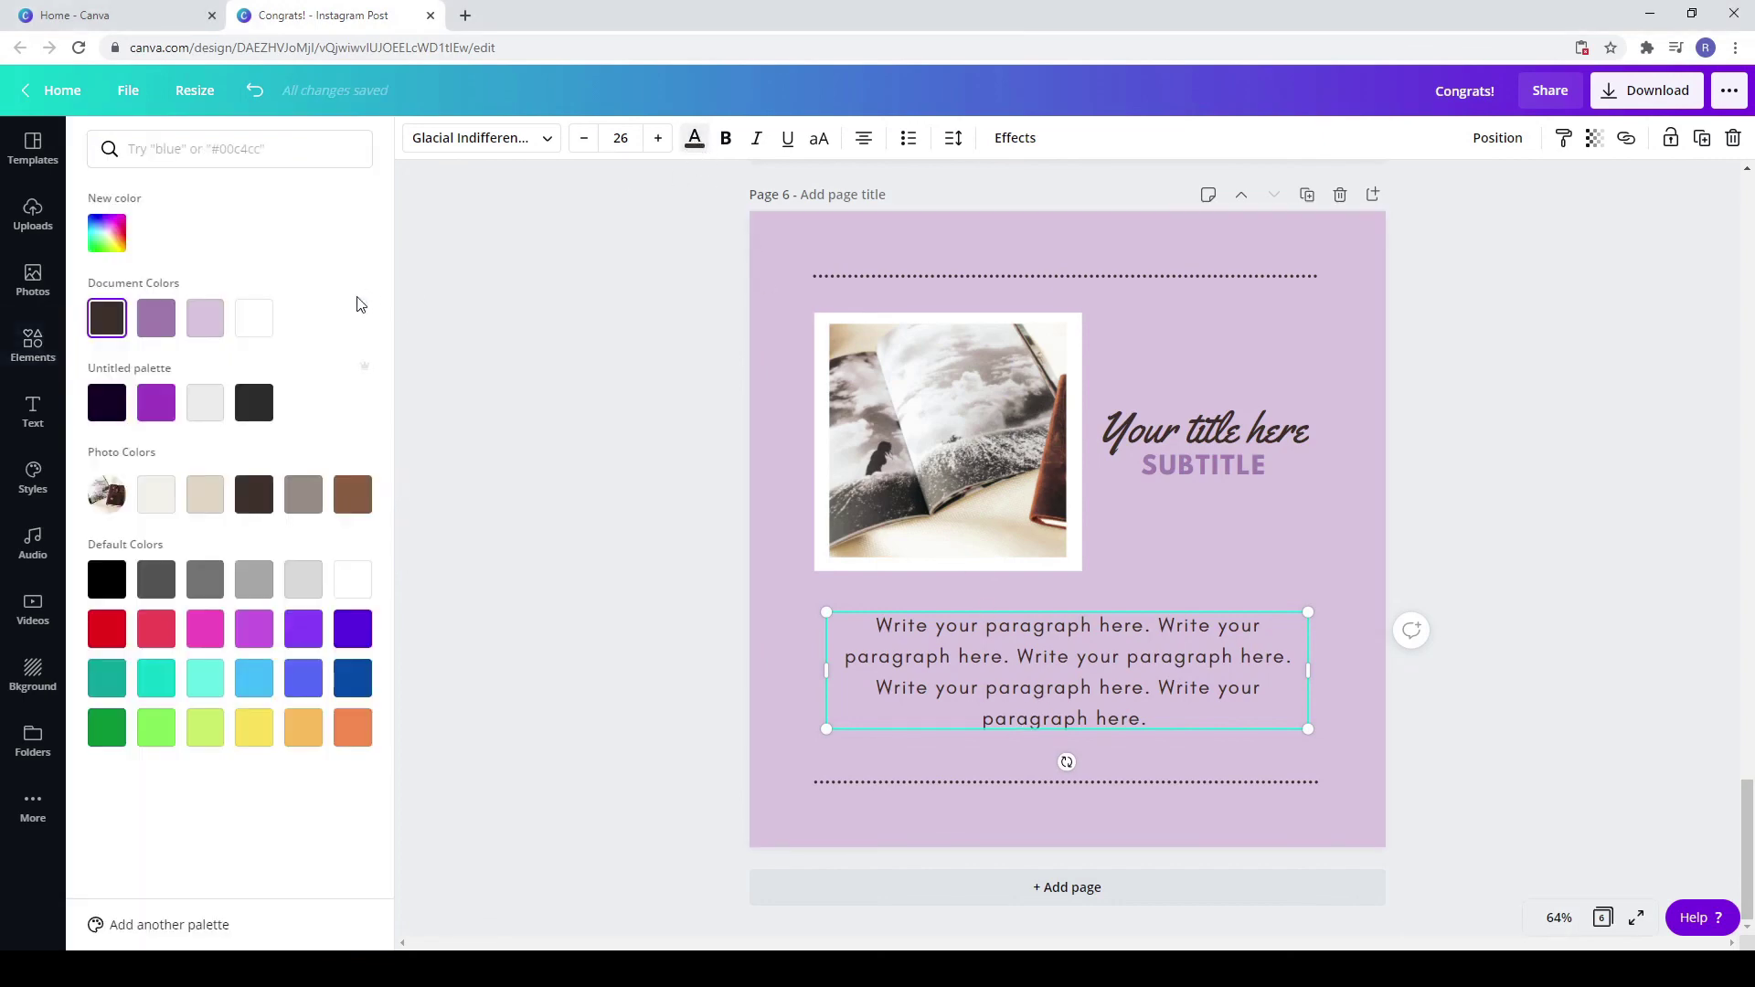
{"action": "left_click", "coordinate": [255, 320]}
{"action": "left_click", "coordinate": [1499, 684]}
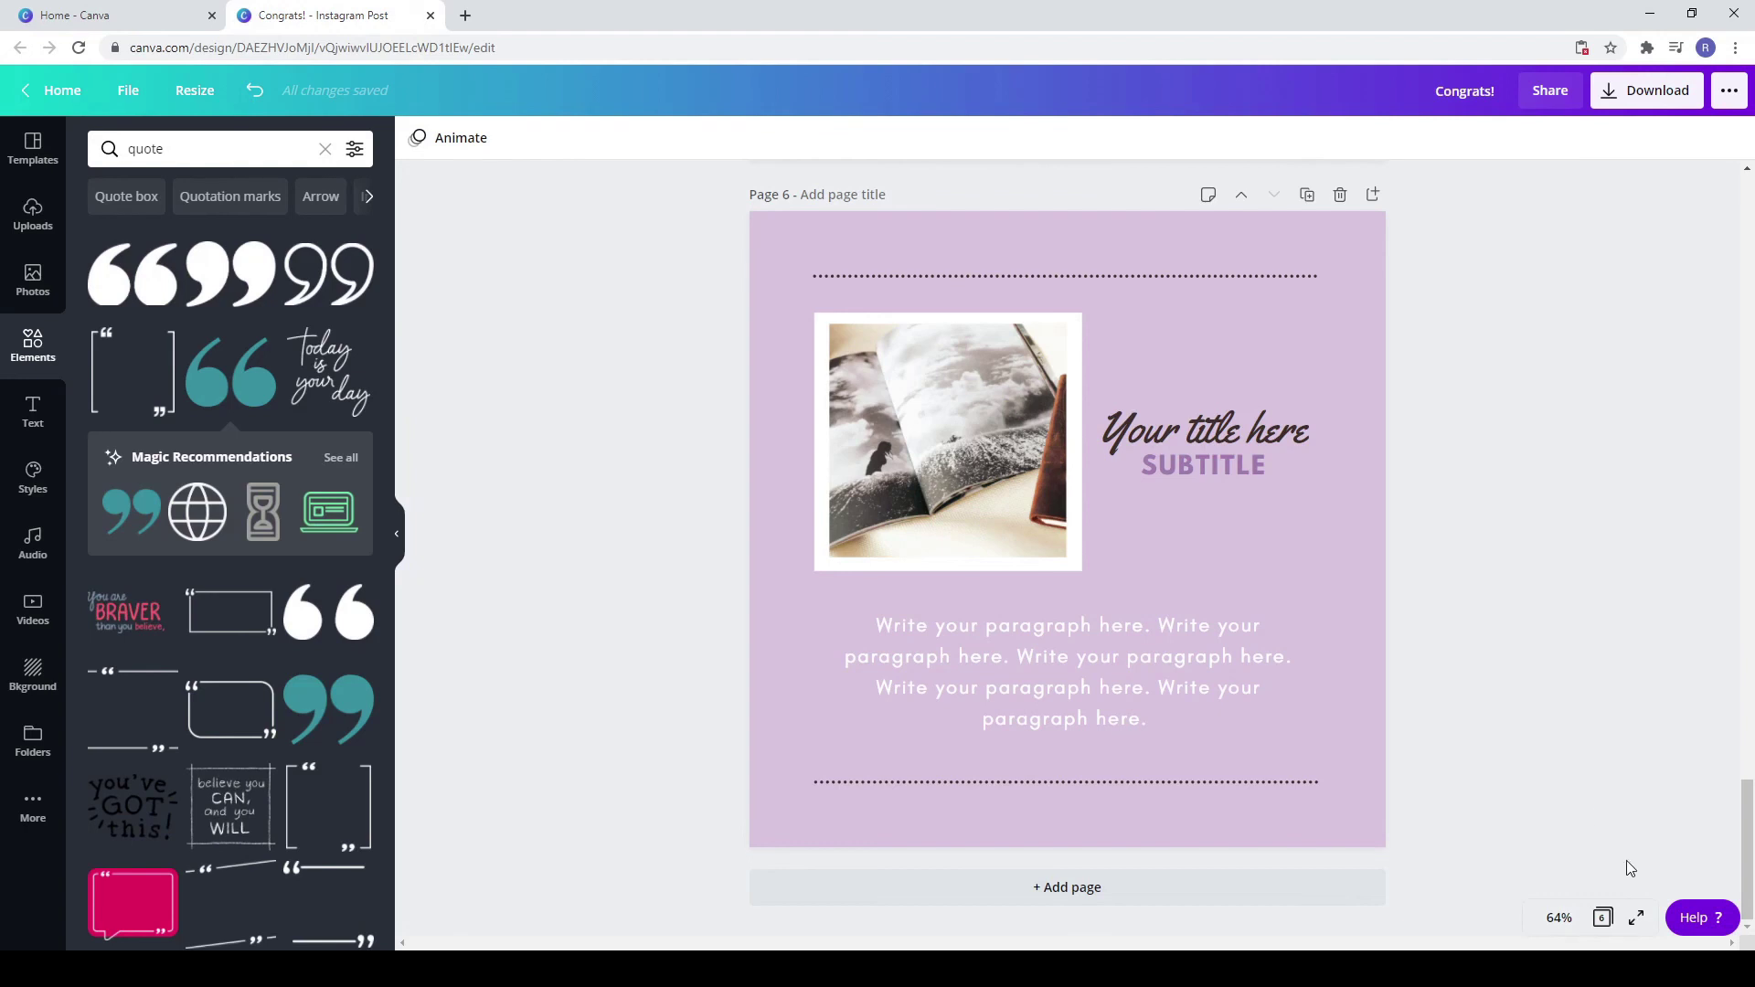
Step: Replace page 2's photo with the recently used earbuds and leather notebook photo, and page 3's with the open blank notebook photo
{"action": "left_click", "coordinate": [1603, 919]}
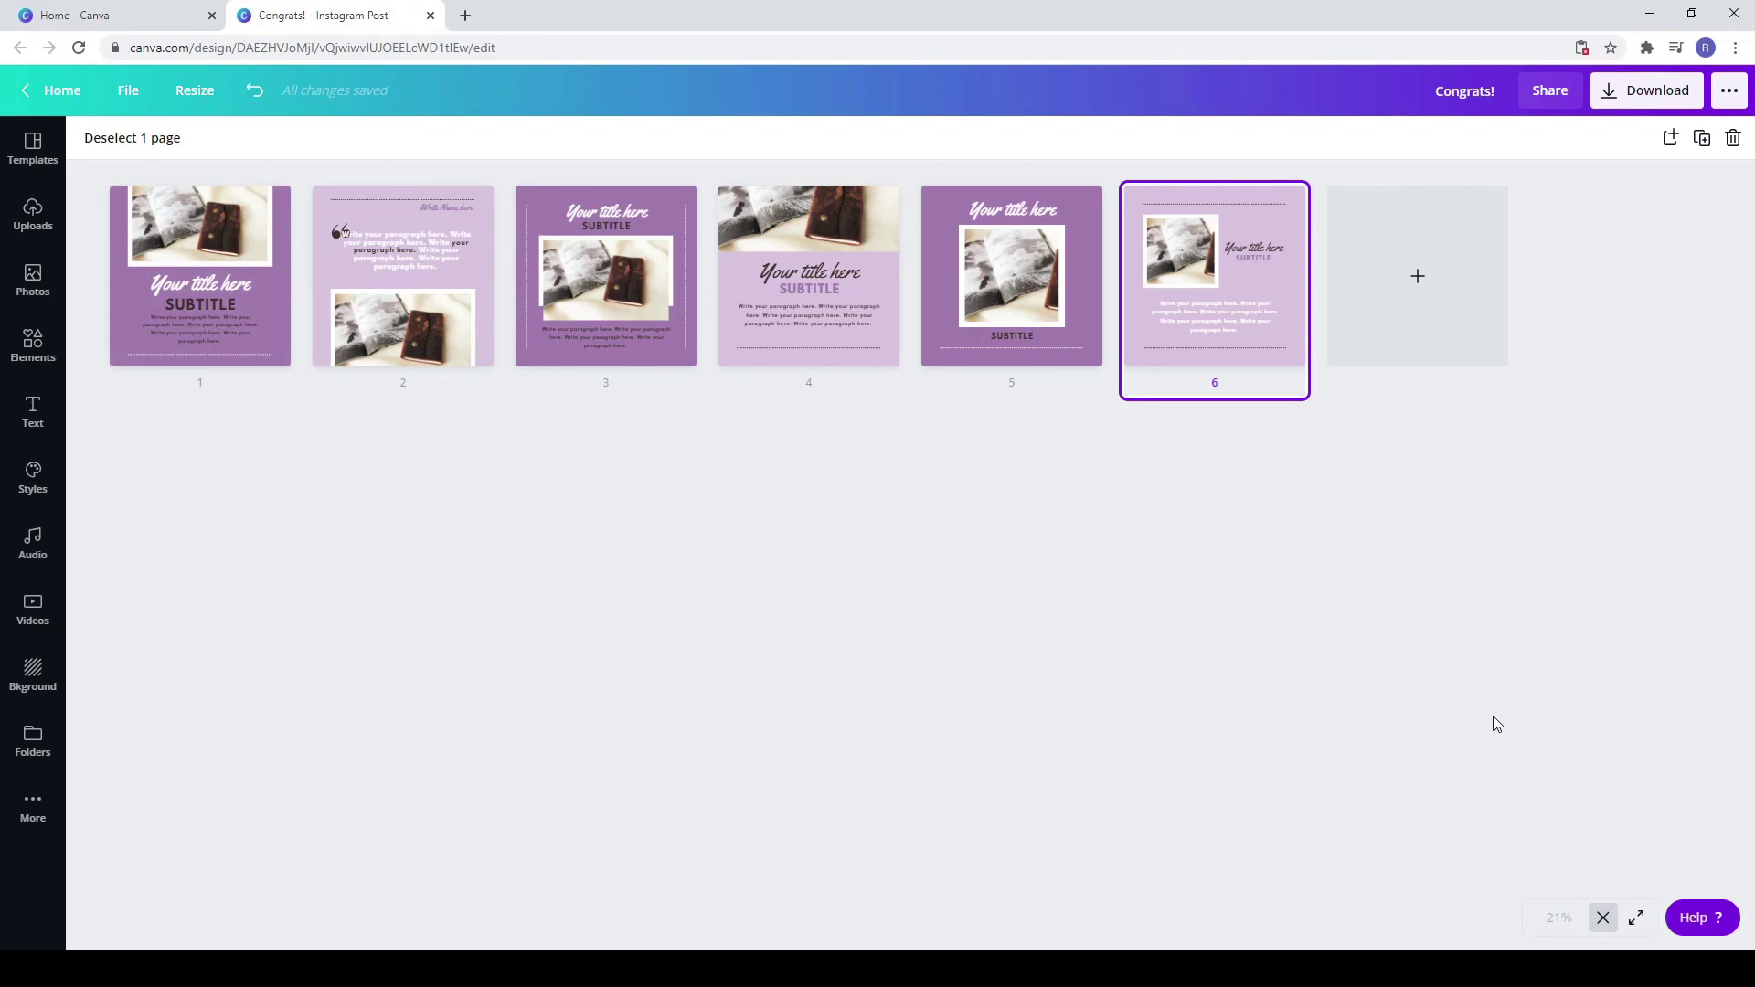
{"action": "double_click", "coordinate": [430, 302]}
{"action": "left_click", "coordinate": [30, 267]}
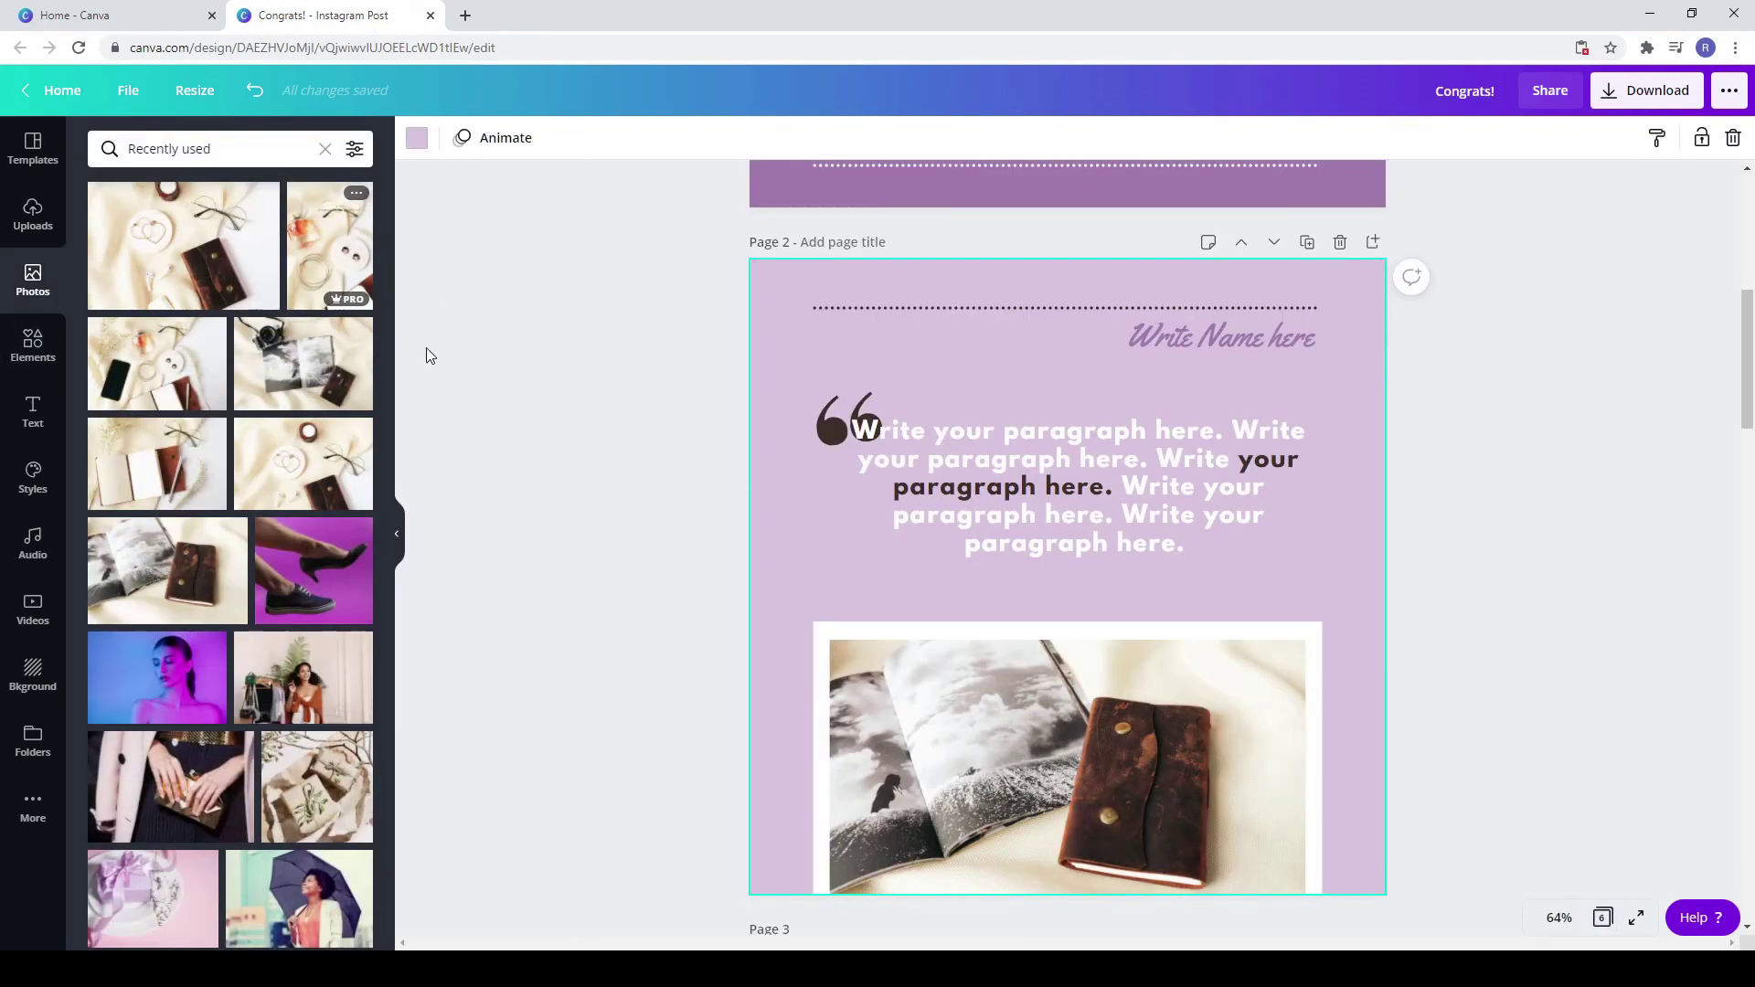
{"action": "scroll", "coordinate": [427, 352], "scroll_direction": "down", "scroll_amount": 6}
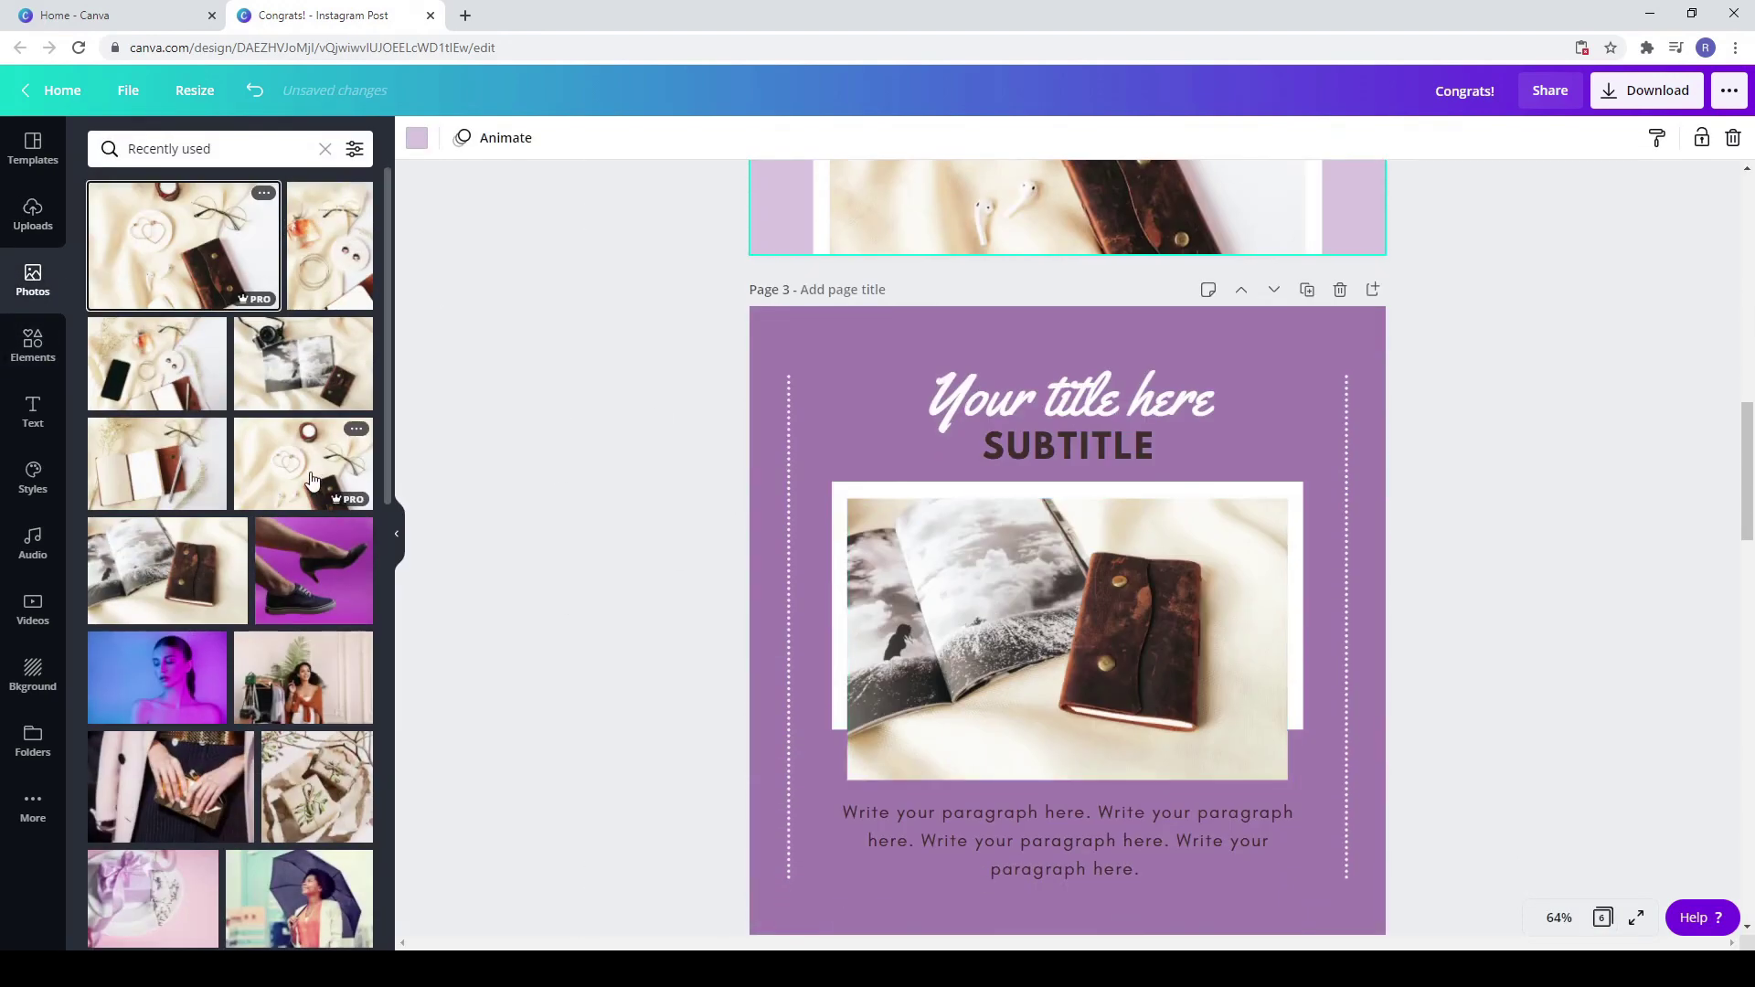
{"action": "left_click_drag", "start_coordinate": [165, 466], "coordinate": [1026, 611]}
Step: Replace page 4's photo with the perfume bottle one, reframed to include the glasses, and page 5's with the camera and open magazine one
{"action": "scroll", "coordinate": [1025, 610], "scroll_direction": "down", "scroll_amount": 7}
{"action": "left_click_drag", "start_coordinate": [338, 265], "coordinate": [1005, 564]}
{"action": "double_click", "coordinate": [1006, 564]}
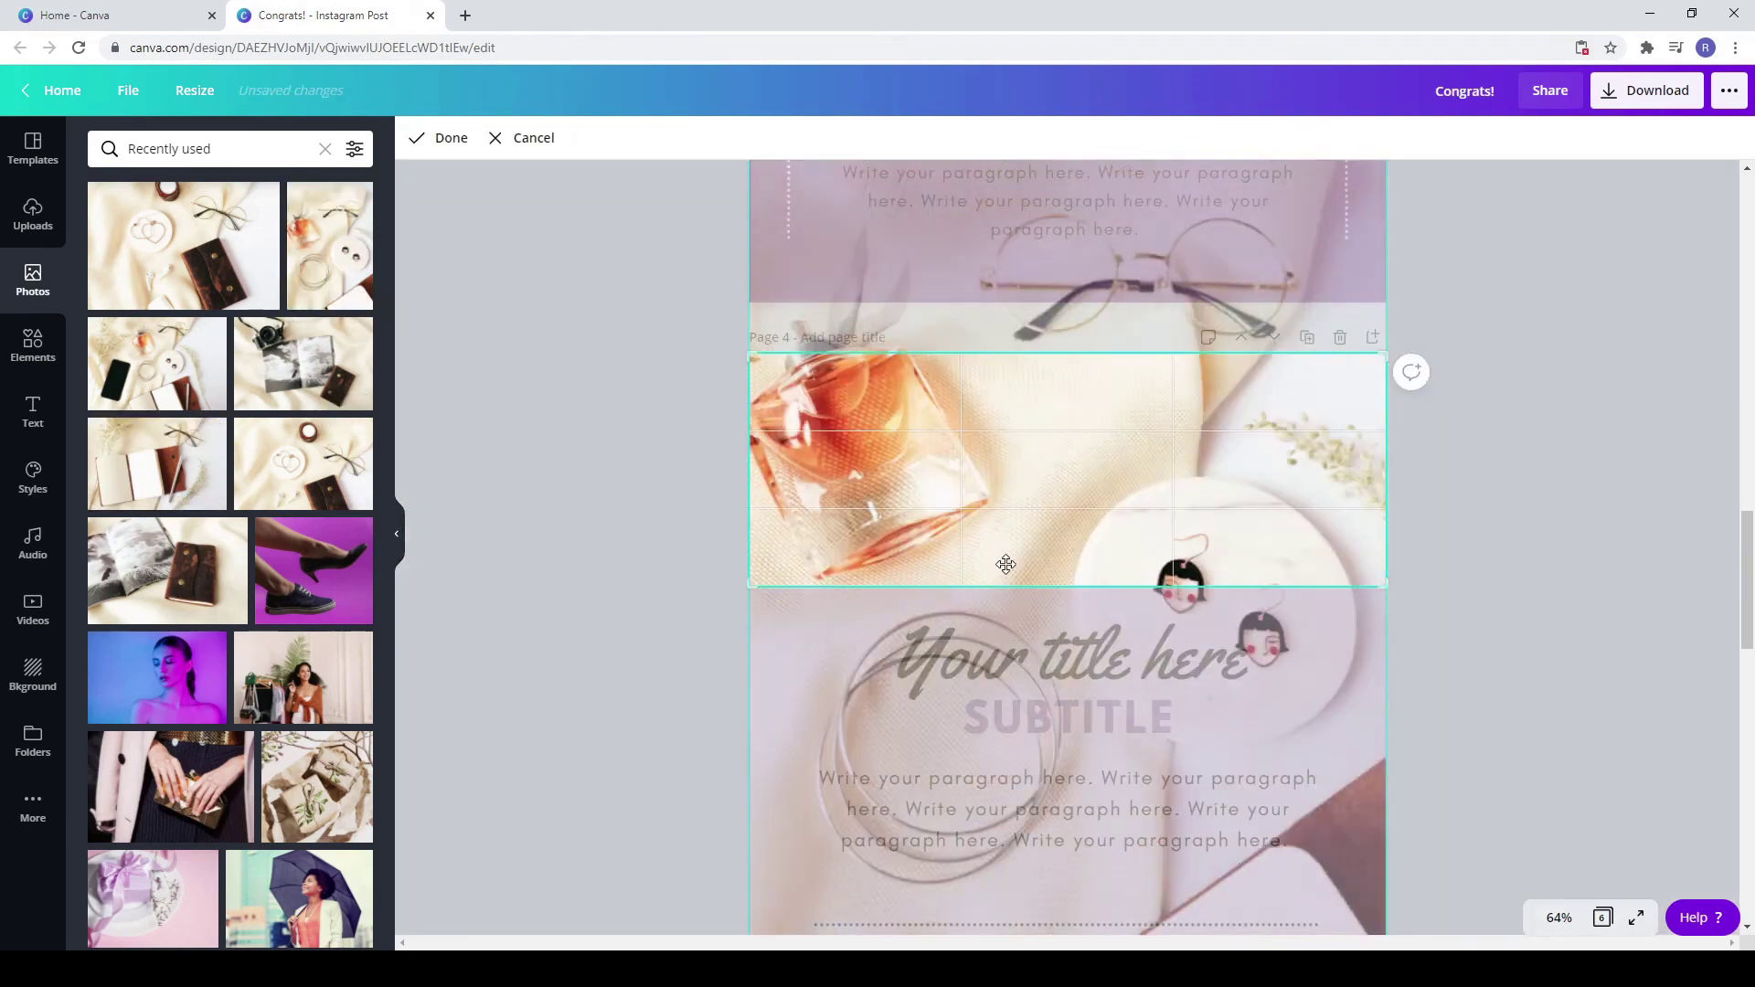
{"action": "scroll", "coordinate": [1520, 596], "scroll_direction": "down", "scroll_amount": 10}
{"action": "left_click_drag", "start_coordinate": [302, 363], "coordinate": [983, 535]}
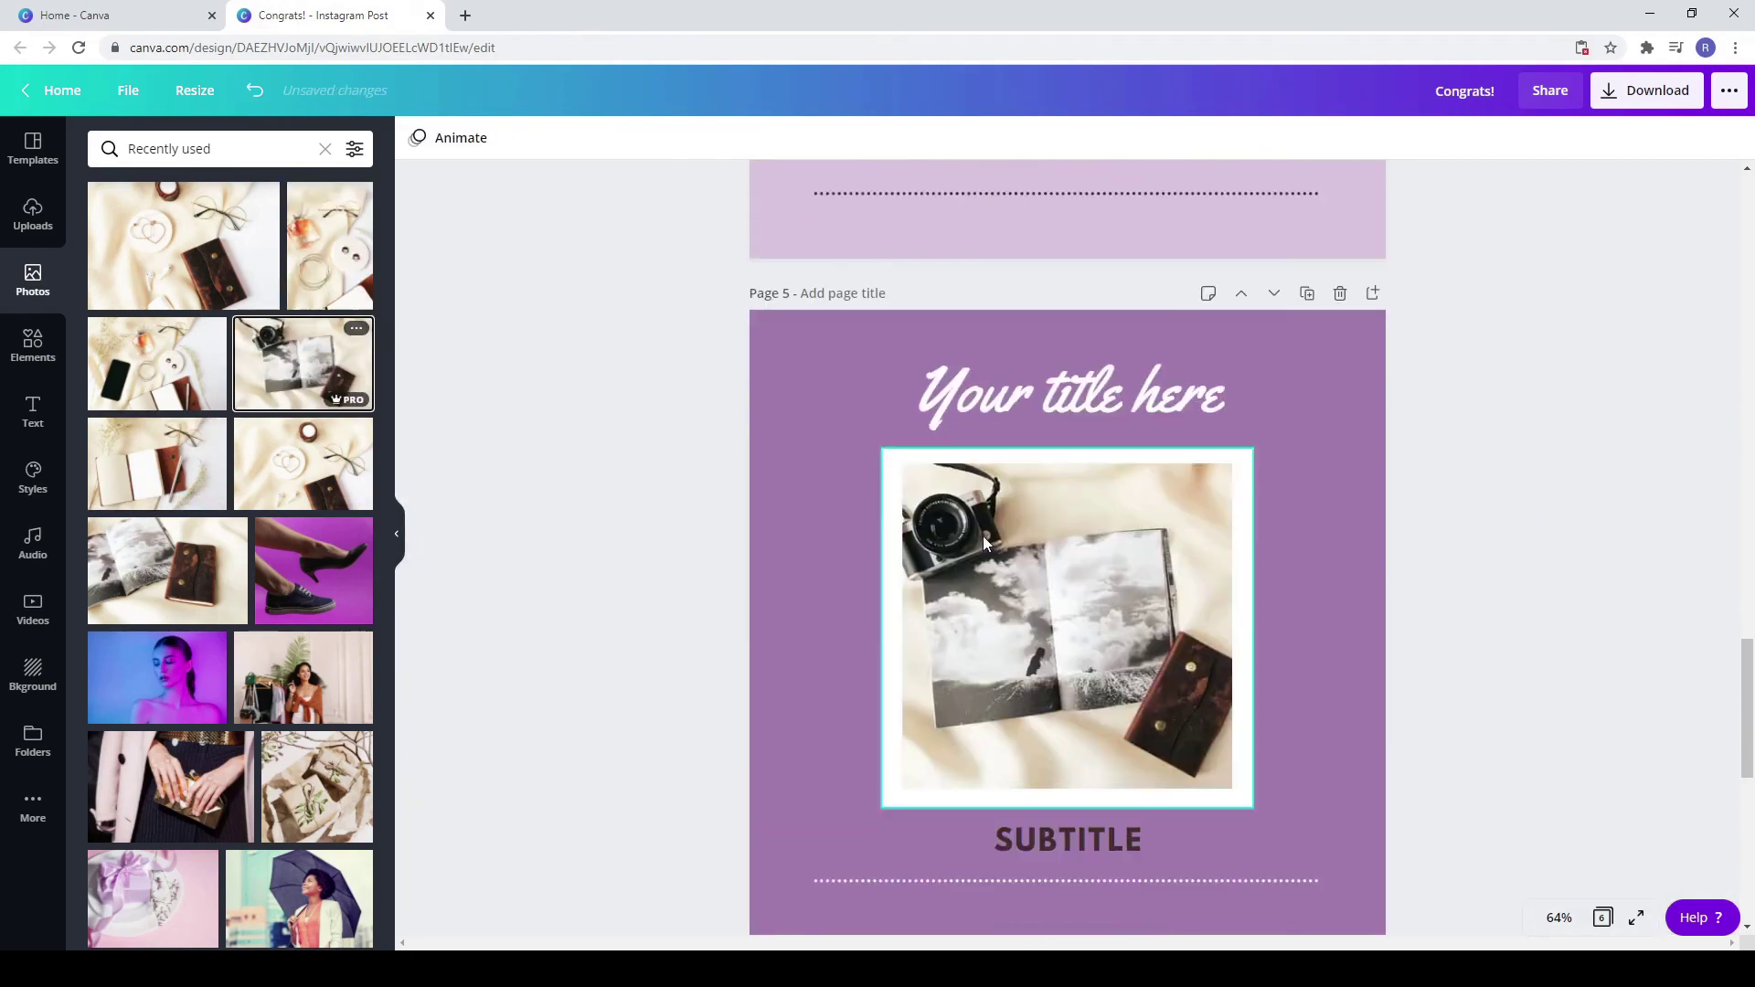
Step: Replace the framed photo on page 6 with the recently used smartphone photo and show all pages in the thumbnail overview
{"action": "scroll", "coordinate": [984, 536], "scroll_direction": "down", "scroll_amount": 7}
{"action": "left_click_drag", "start_coordinate": [165, 364], "coordinate": [950, 585]}
{"action": "scroll", "coordinate": [1508, 666], "scroll_direction": "down", "scroll_amount": 2}
{"action": "left_click", "coordinate": [1604, 919]}
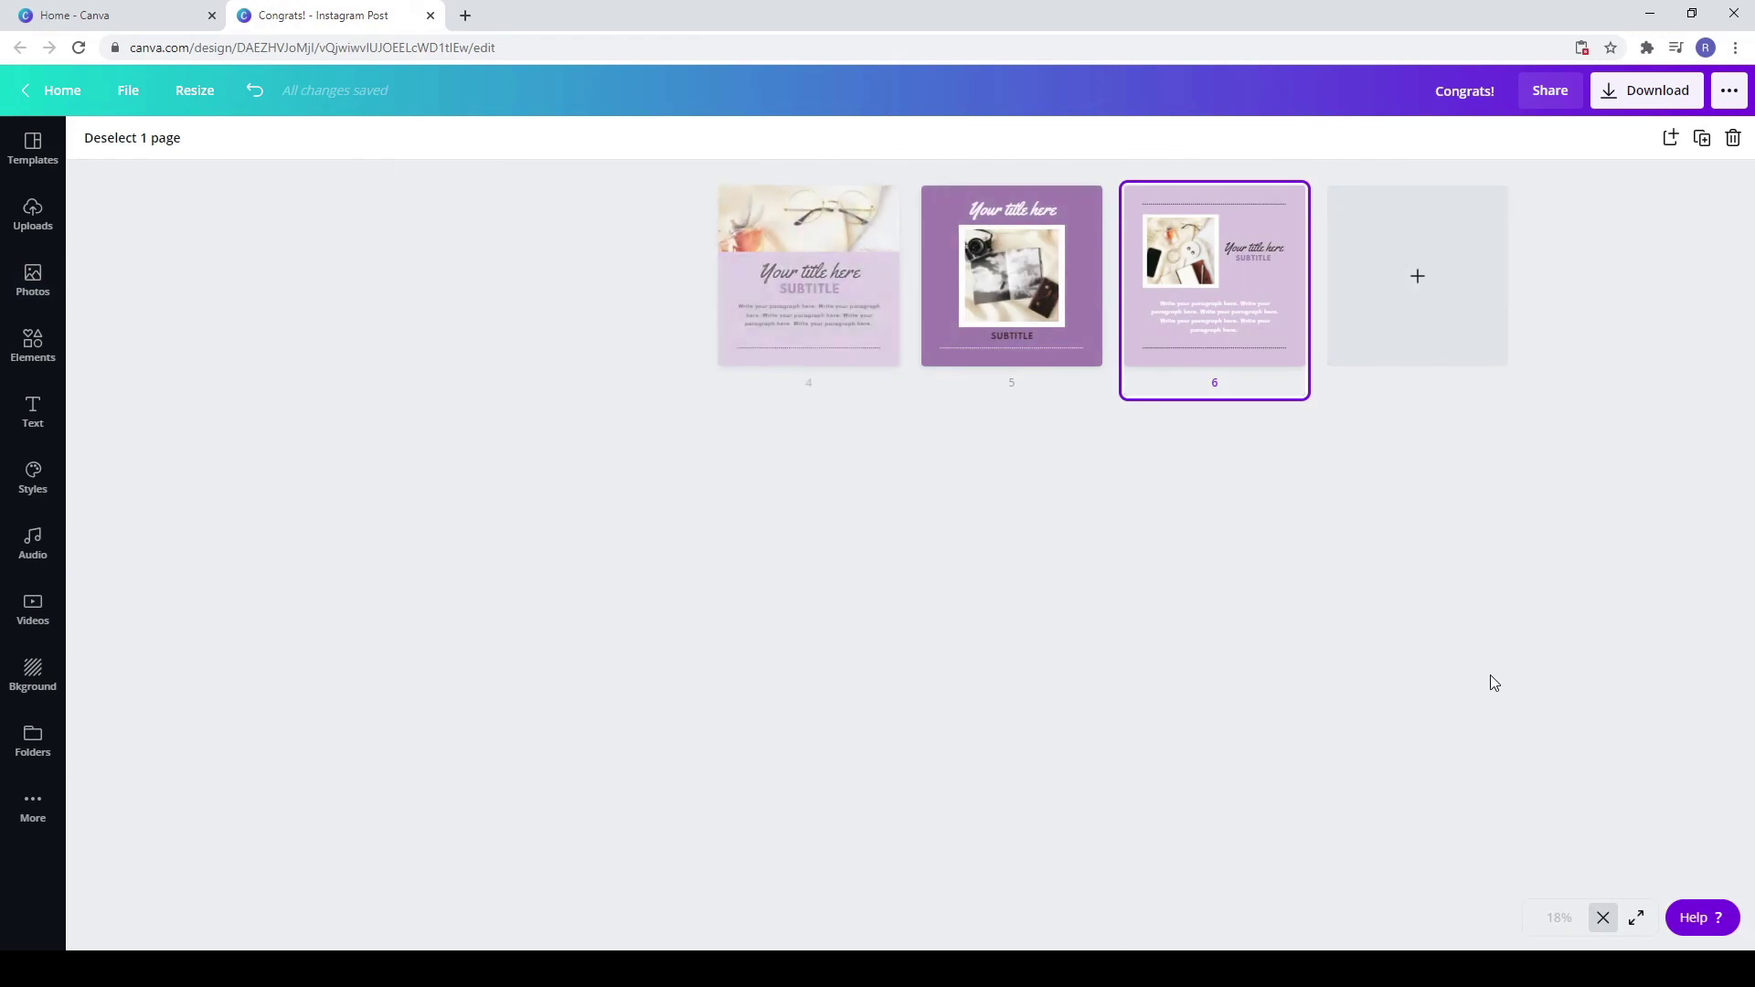